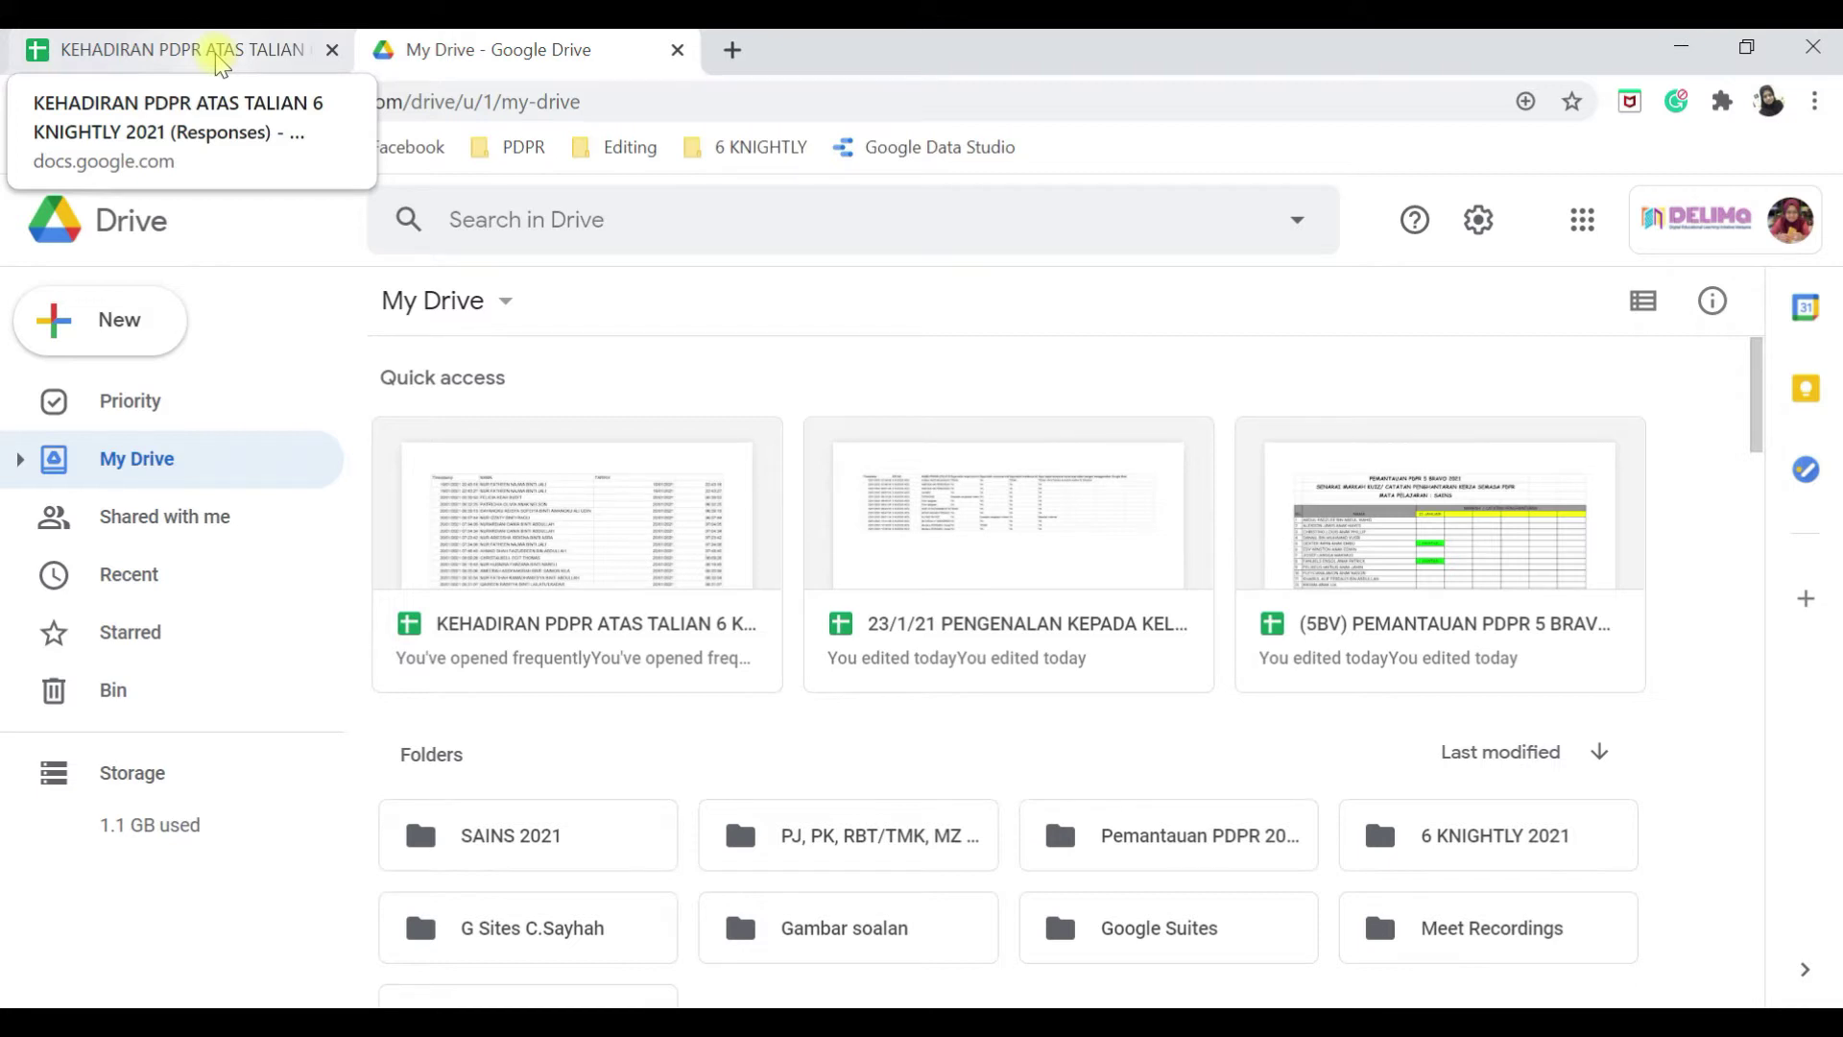
Review the KEHADIRAN PDPR ATAS TALIAN 6 KNIGHTLY 2021 spreadsheet, comparing the attendance table in Sheet2 with the entries in Form responses 1.
{"action": "left_click", "coordinate": [217, 56]}
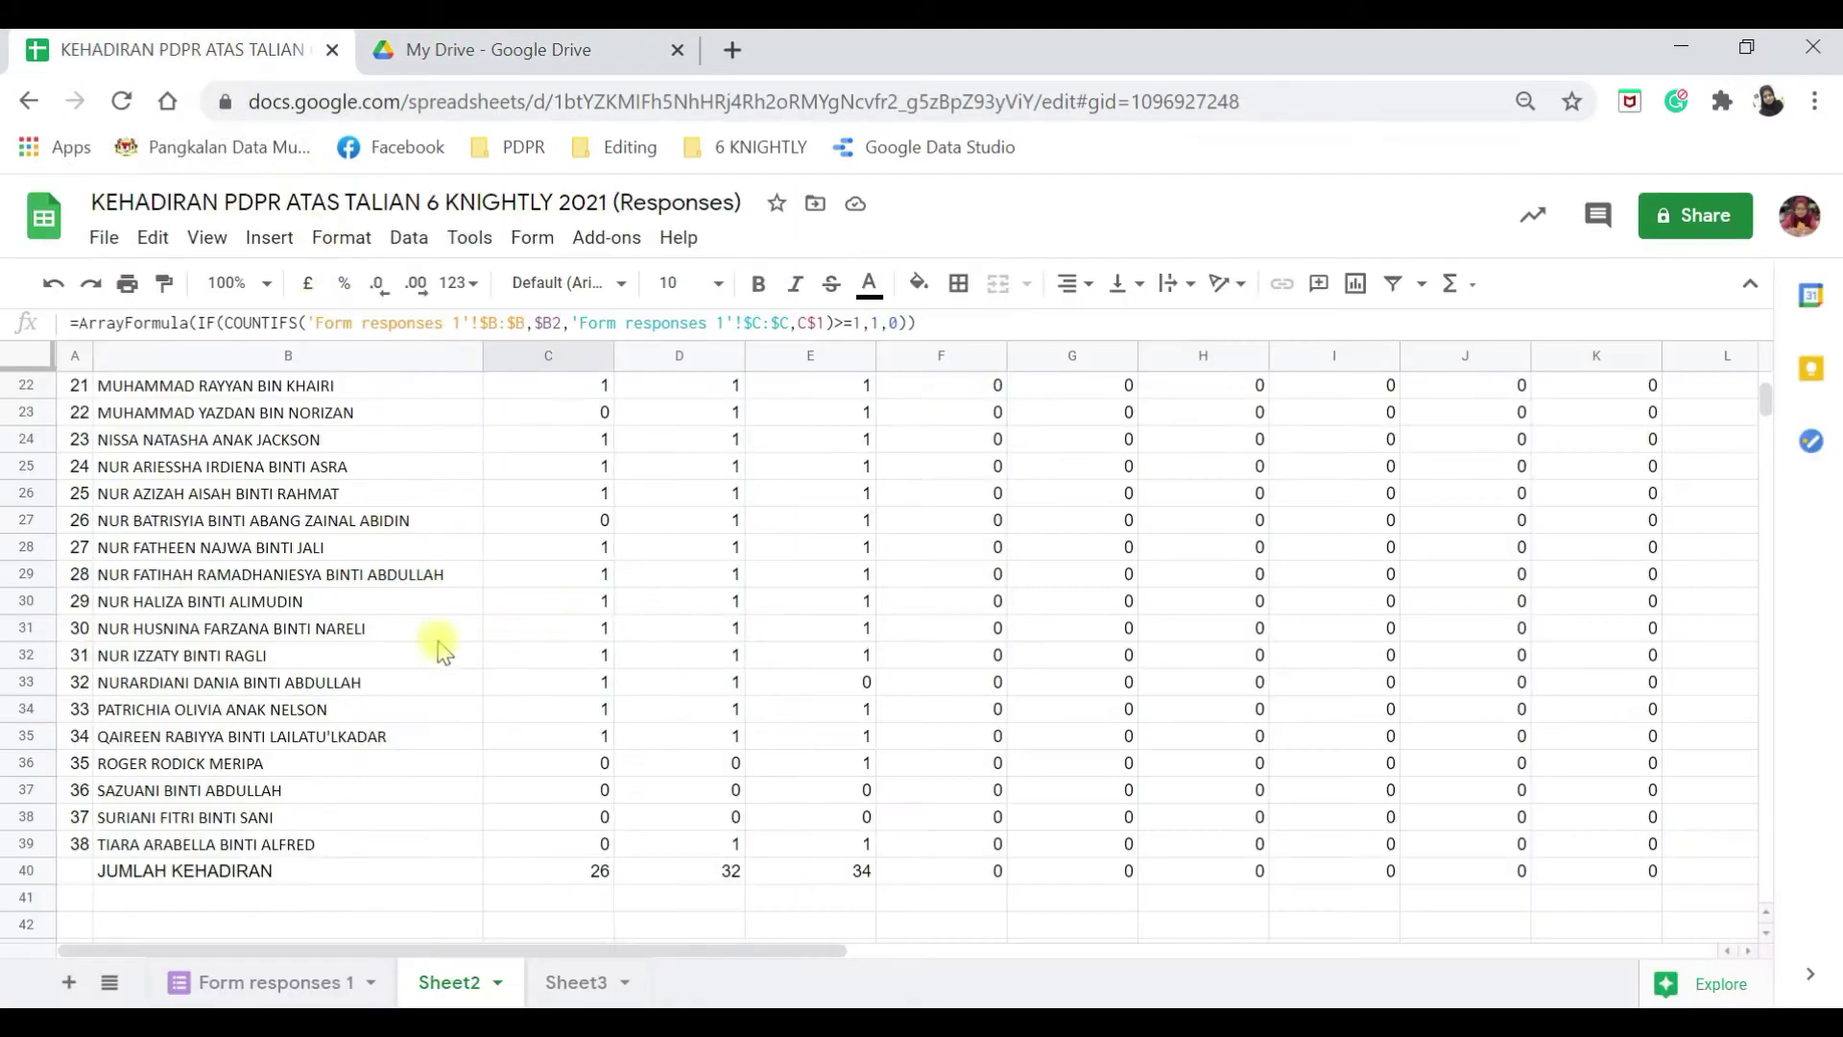
{"action": "scroll", "coordinate": [622, 648], "scroll_direction": "up", "scroll_amount": 6}
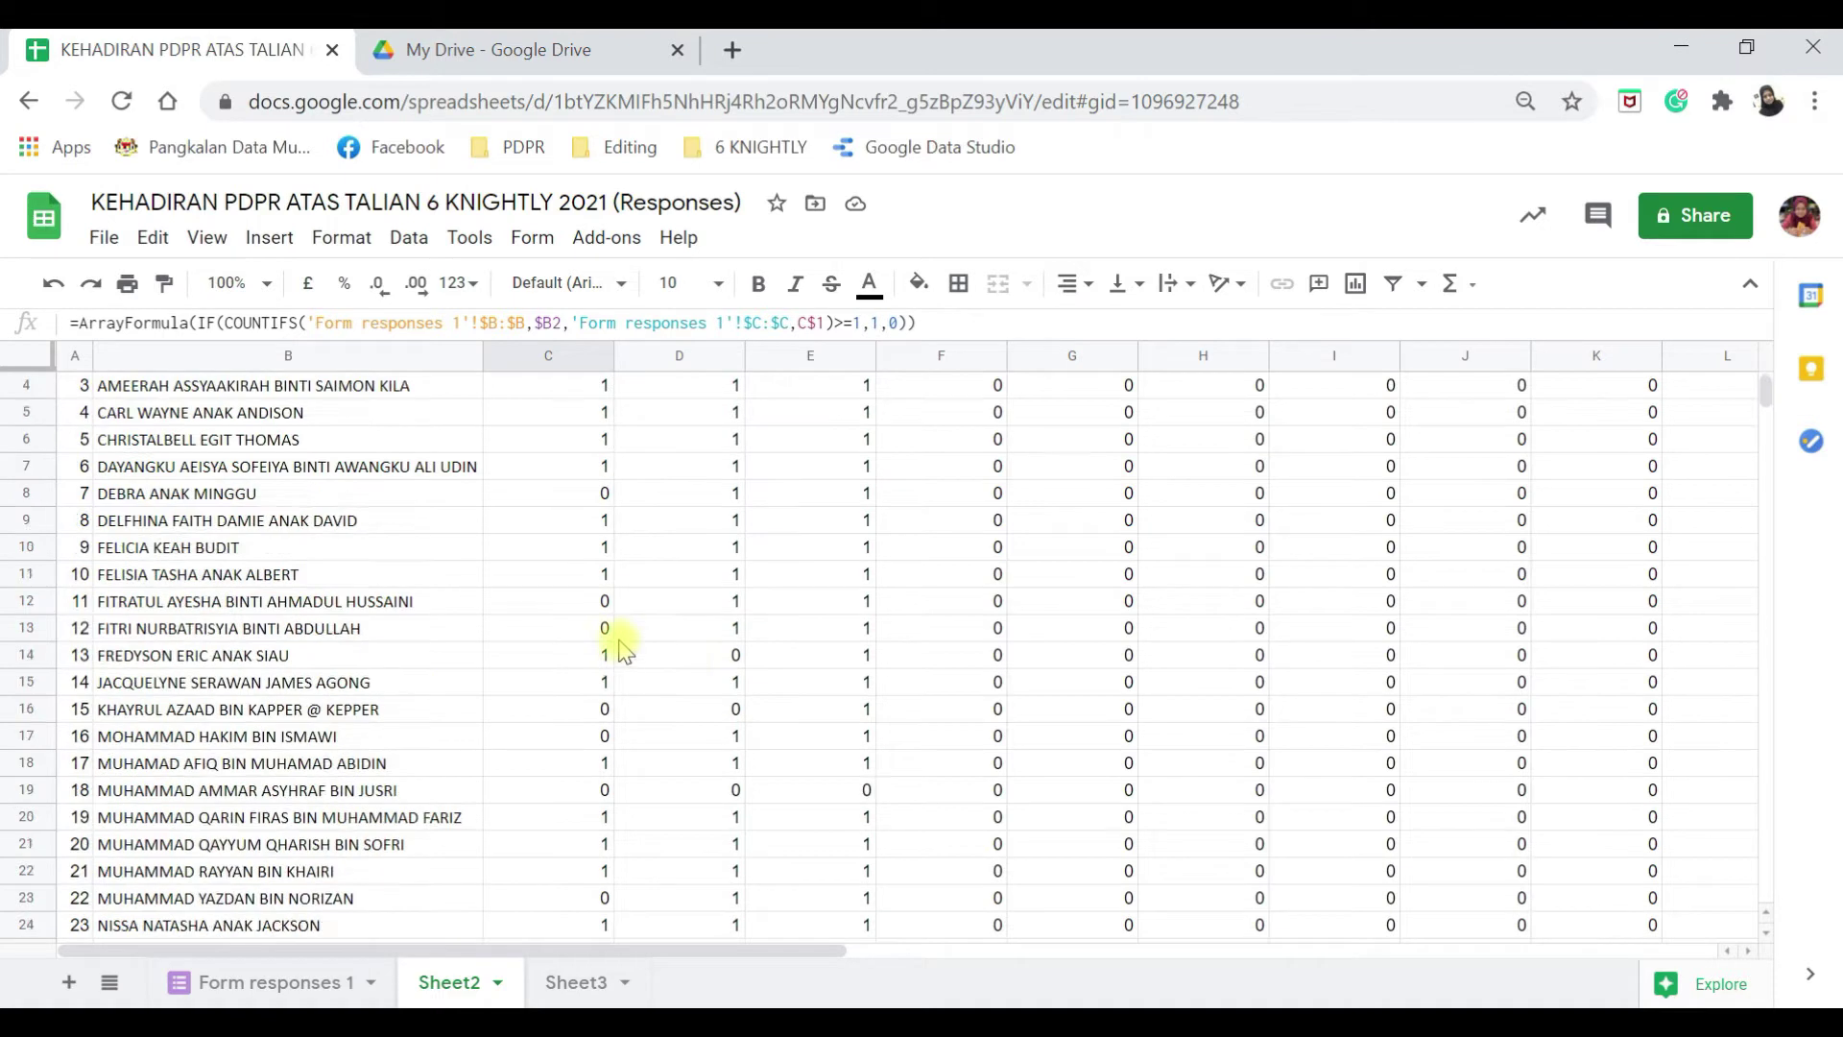
{"action": "scroll", "coordinate": [622, 648], "scroll_direction": "up", "scroll_amount": 1}
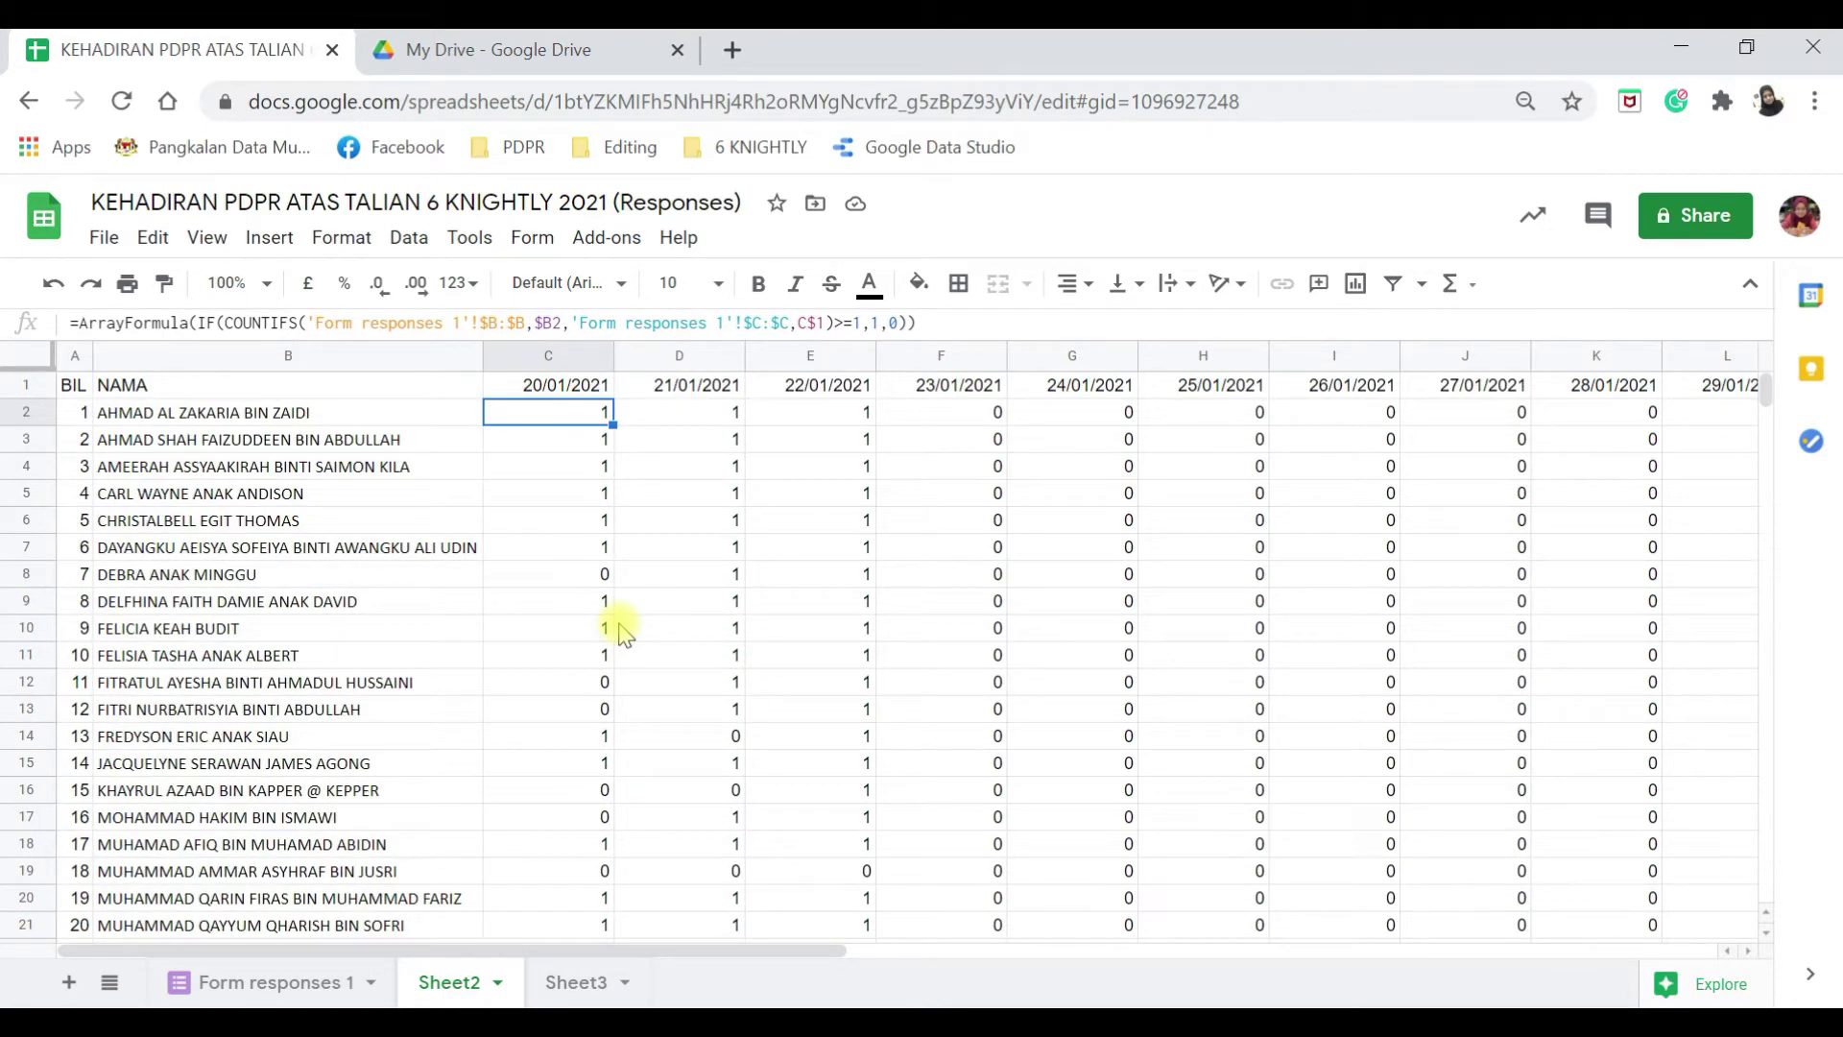
{"action": "scroll", "coordinate": [596, 659], "scroll_direction": "down", "scroll_amount": 9}
{"action": "scroll", "coordinate": [557, 807], "scroll_direction": "up", "scroll_amount": 7}
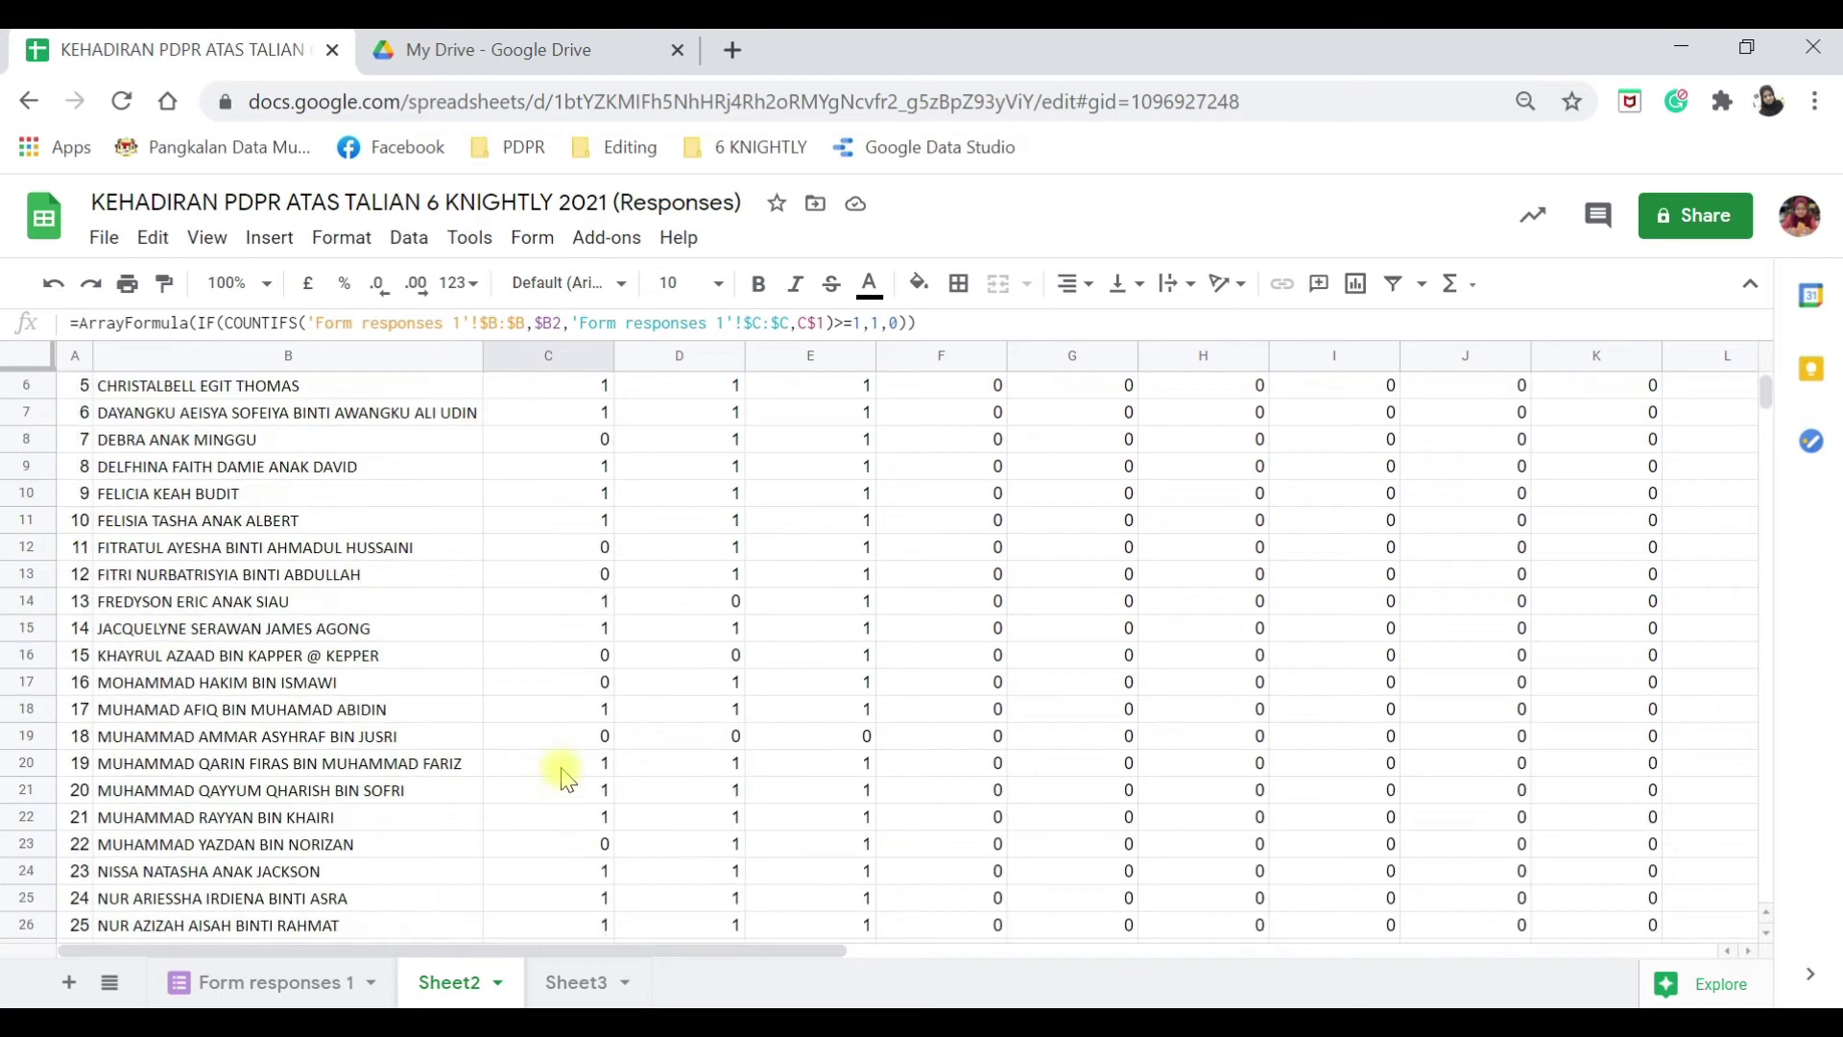
{"action": "scroll", "coordinate": [565, 777], "scroll_direction": "up", "scroll_amount": 2}
{"action": "left_click", "coordinate": [269, 985]}
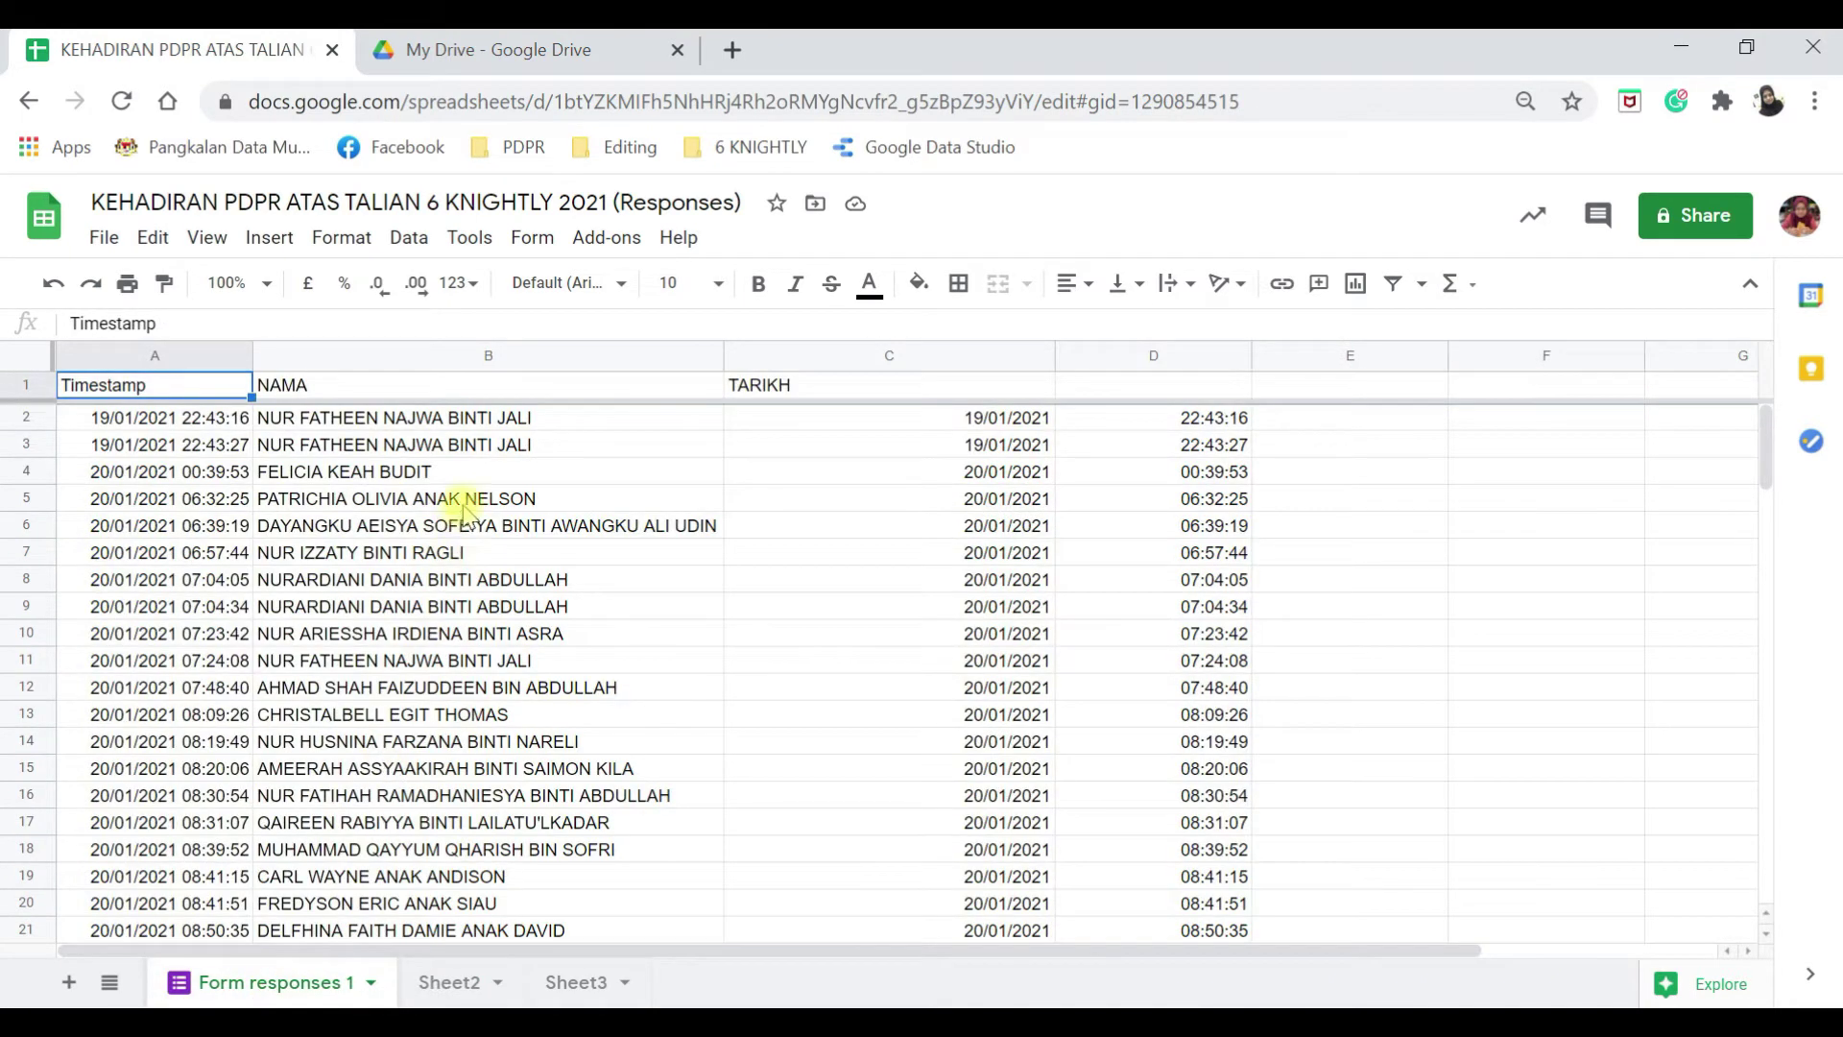
{"action": "left_click", "coordinate": [438, 977]}
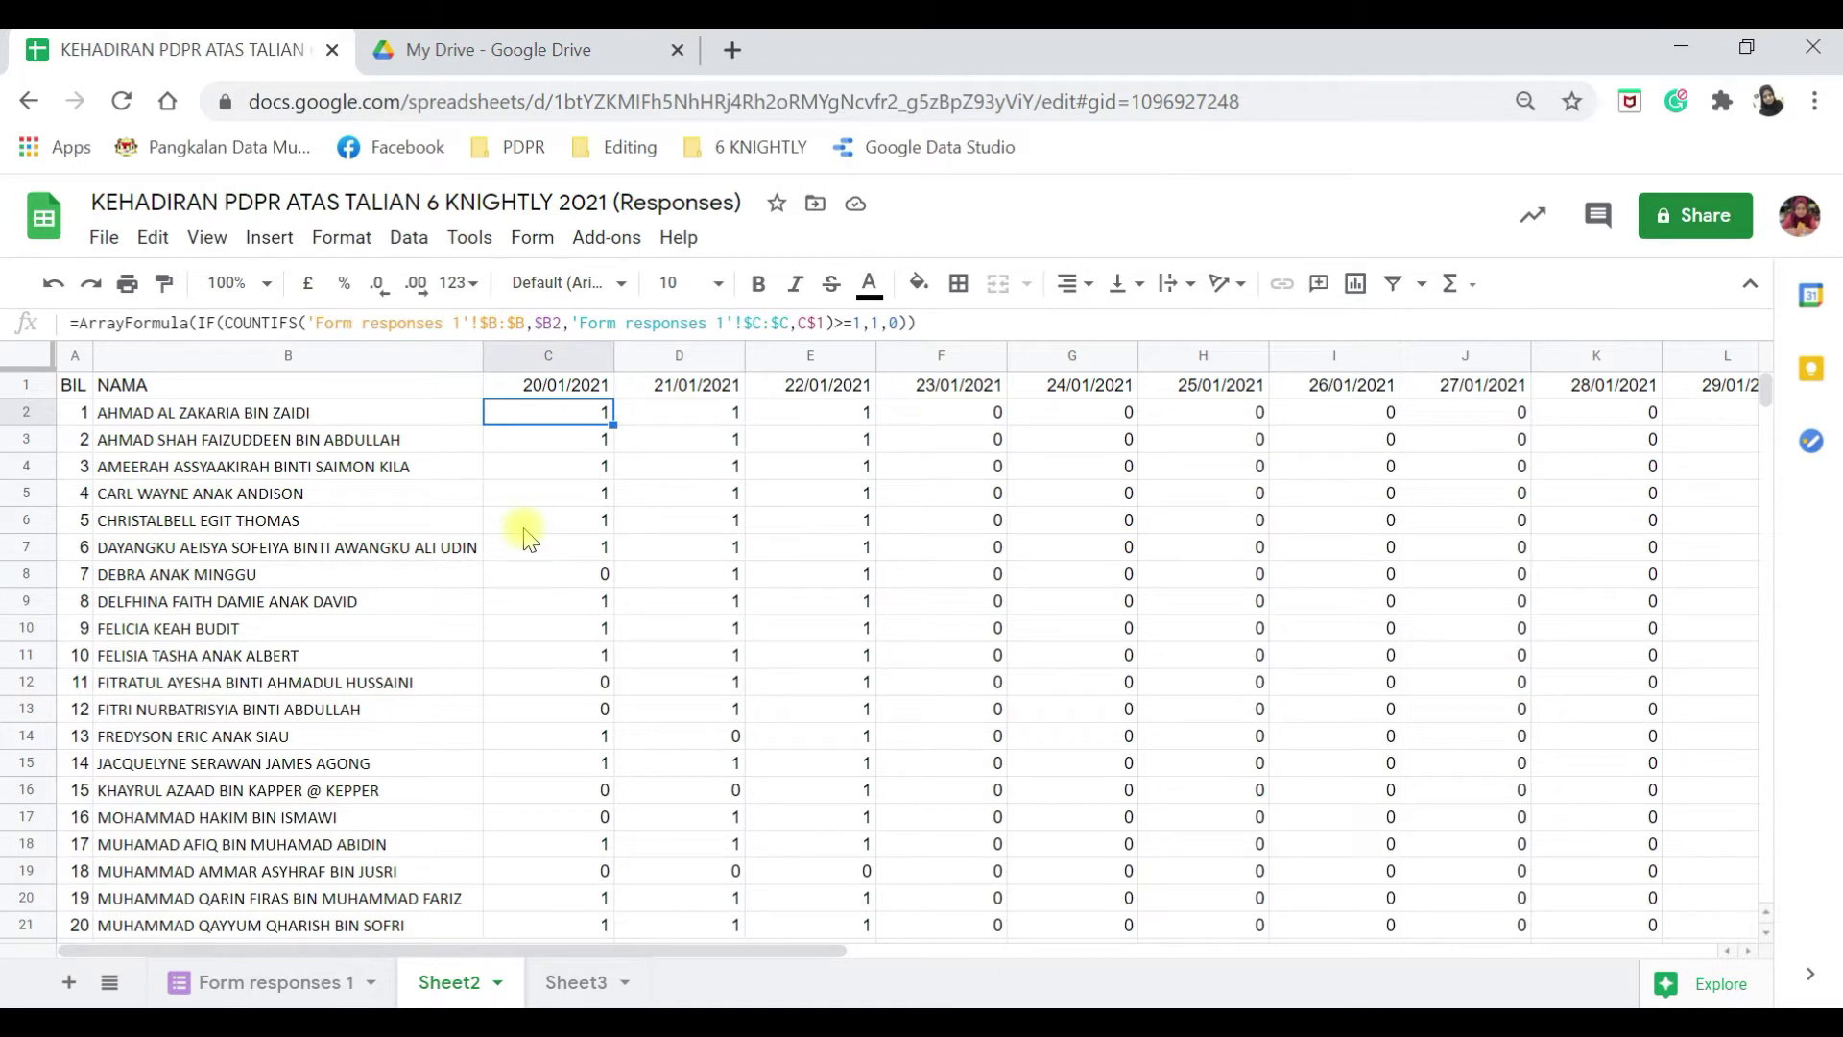
Create a new blank Google Form from My Drive.
{"action": "left_click", "coordinate": [535, 50]}
{"action": "left_click", "coordinate": [149, 348]}
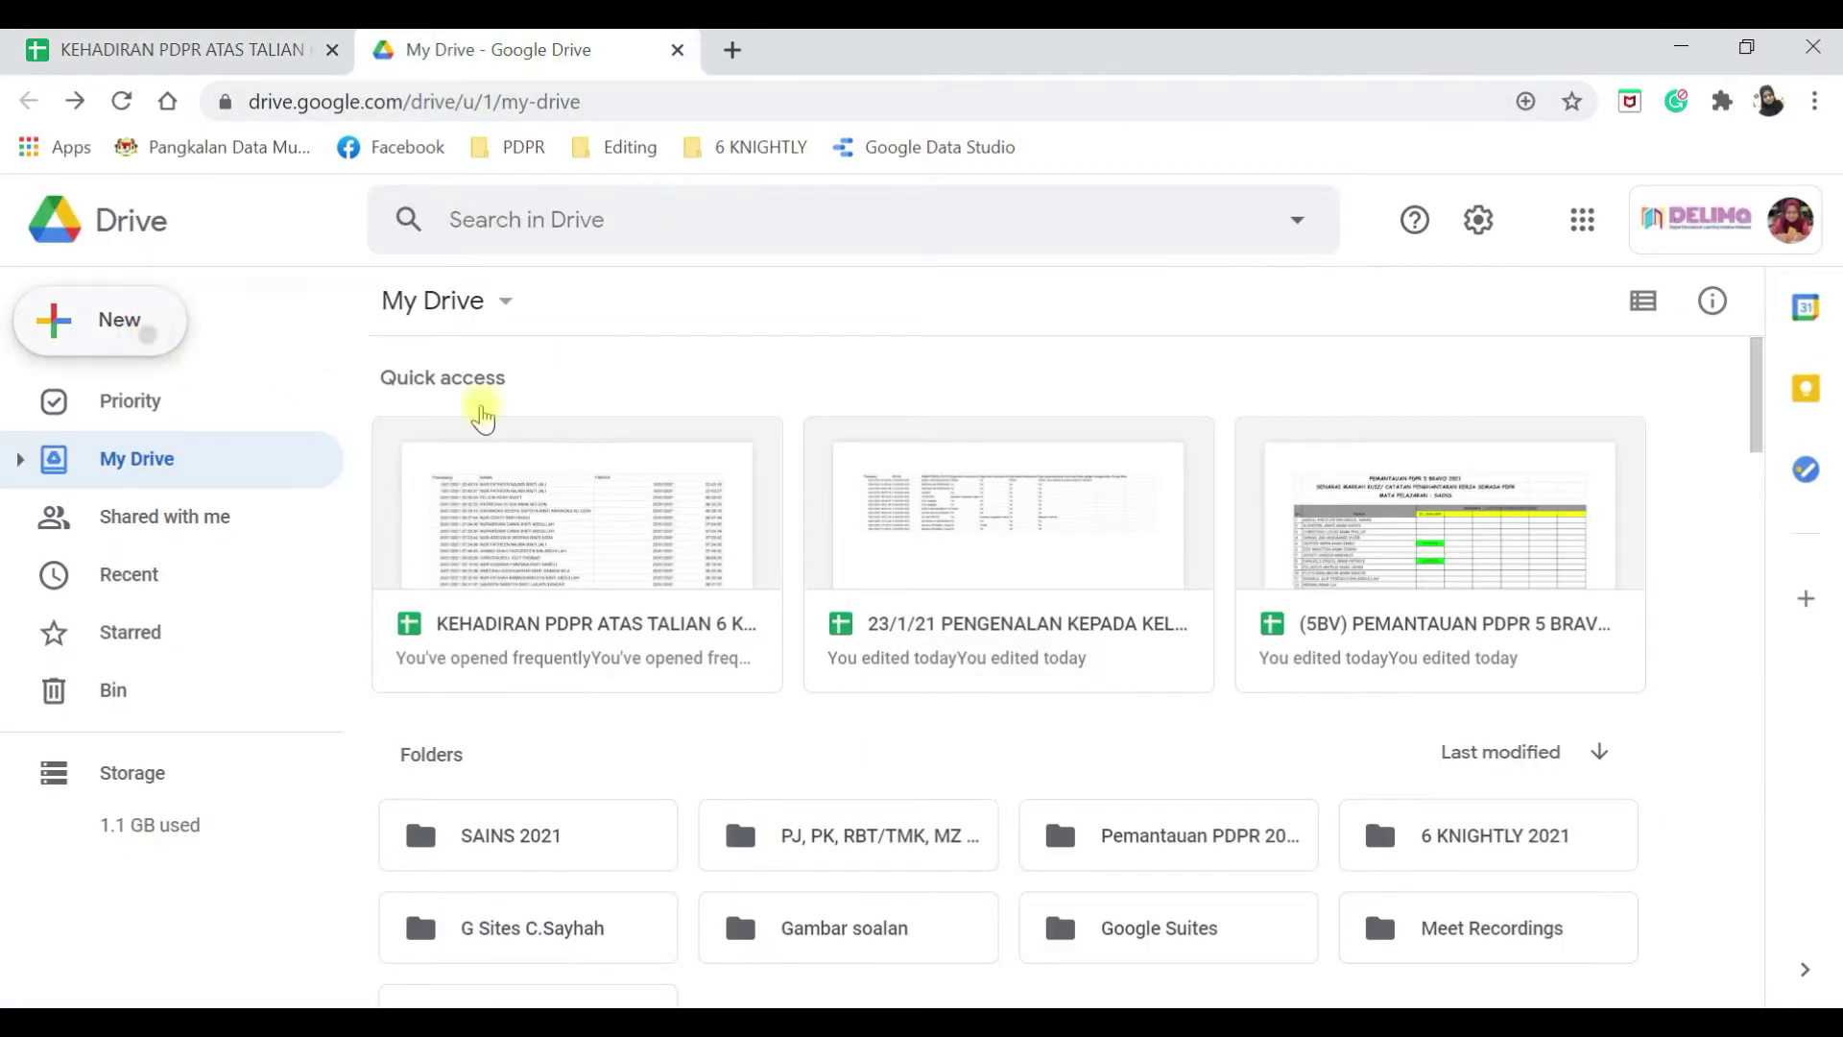
{"action": "mouse_move", "coordinate": [411, 678]}
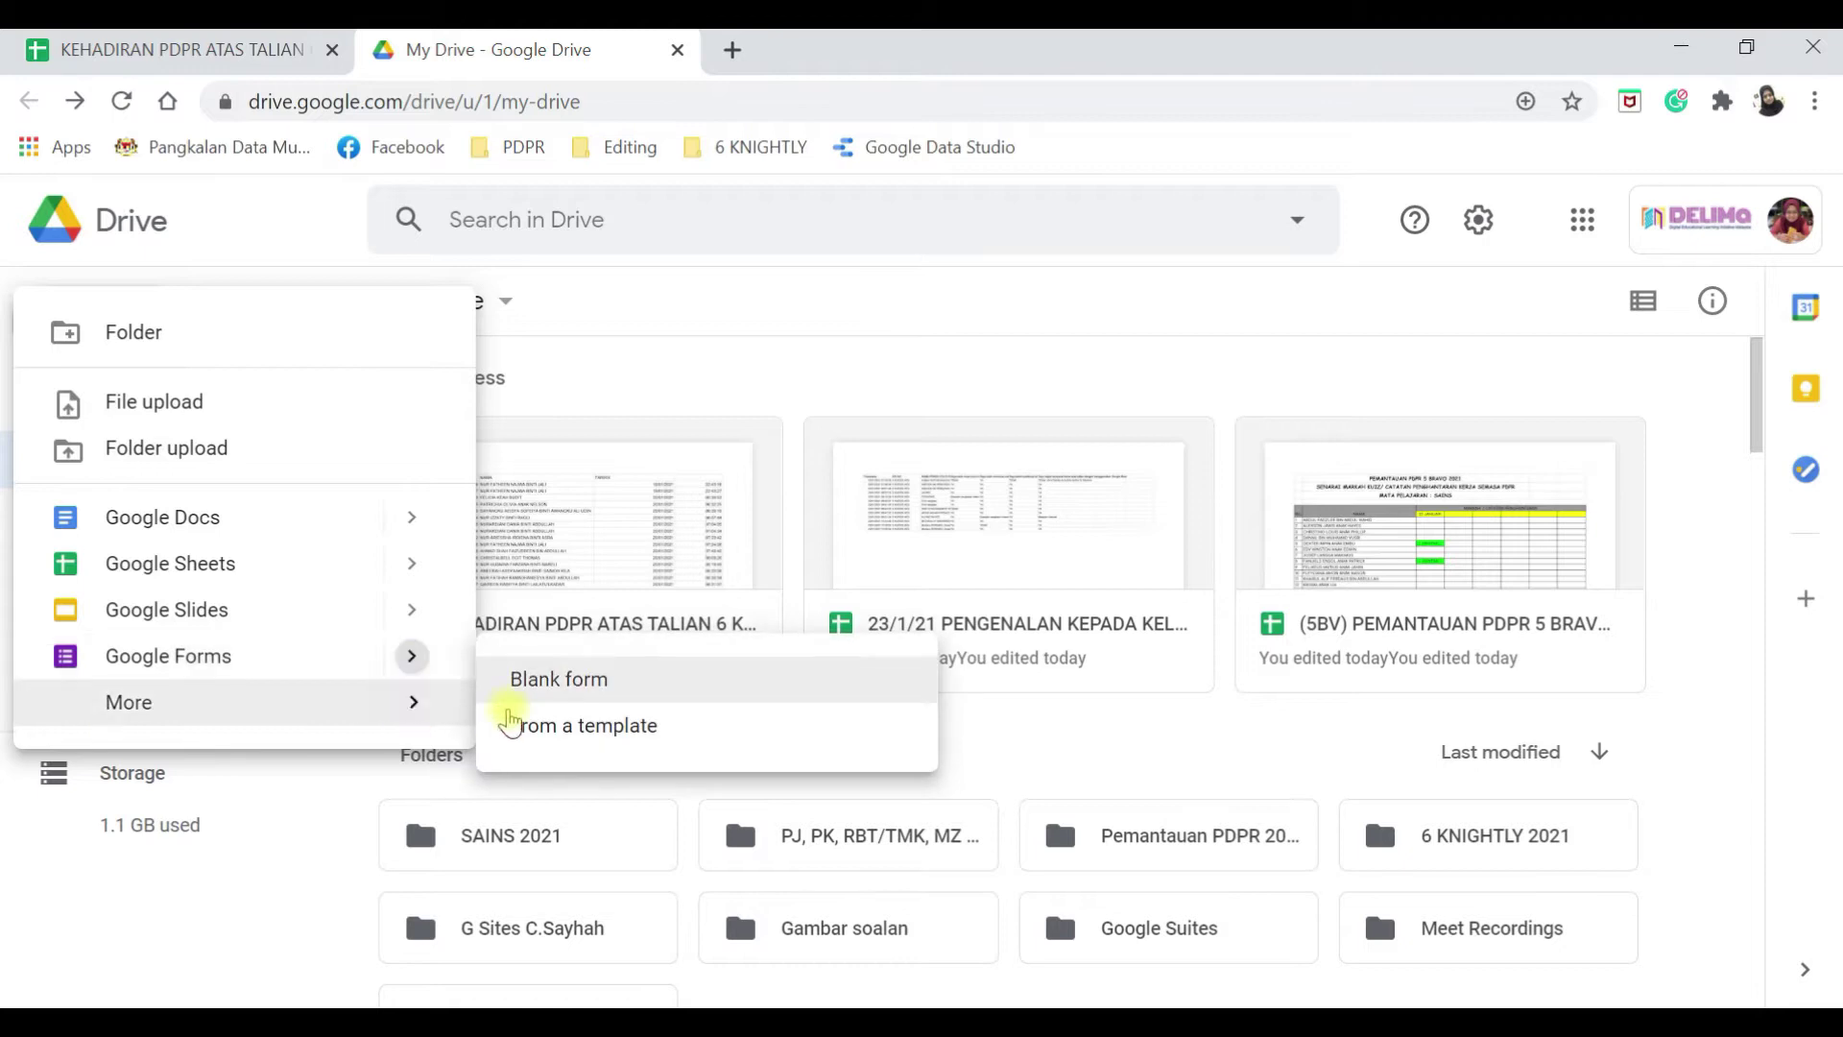
{"action": "left_click", "coordinate": [547, 678]}
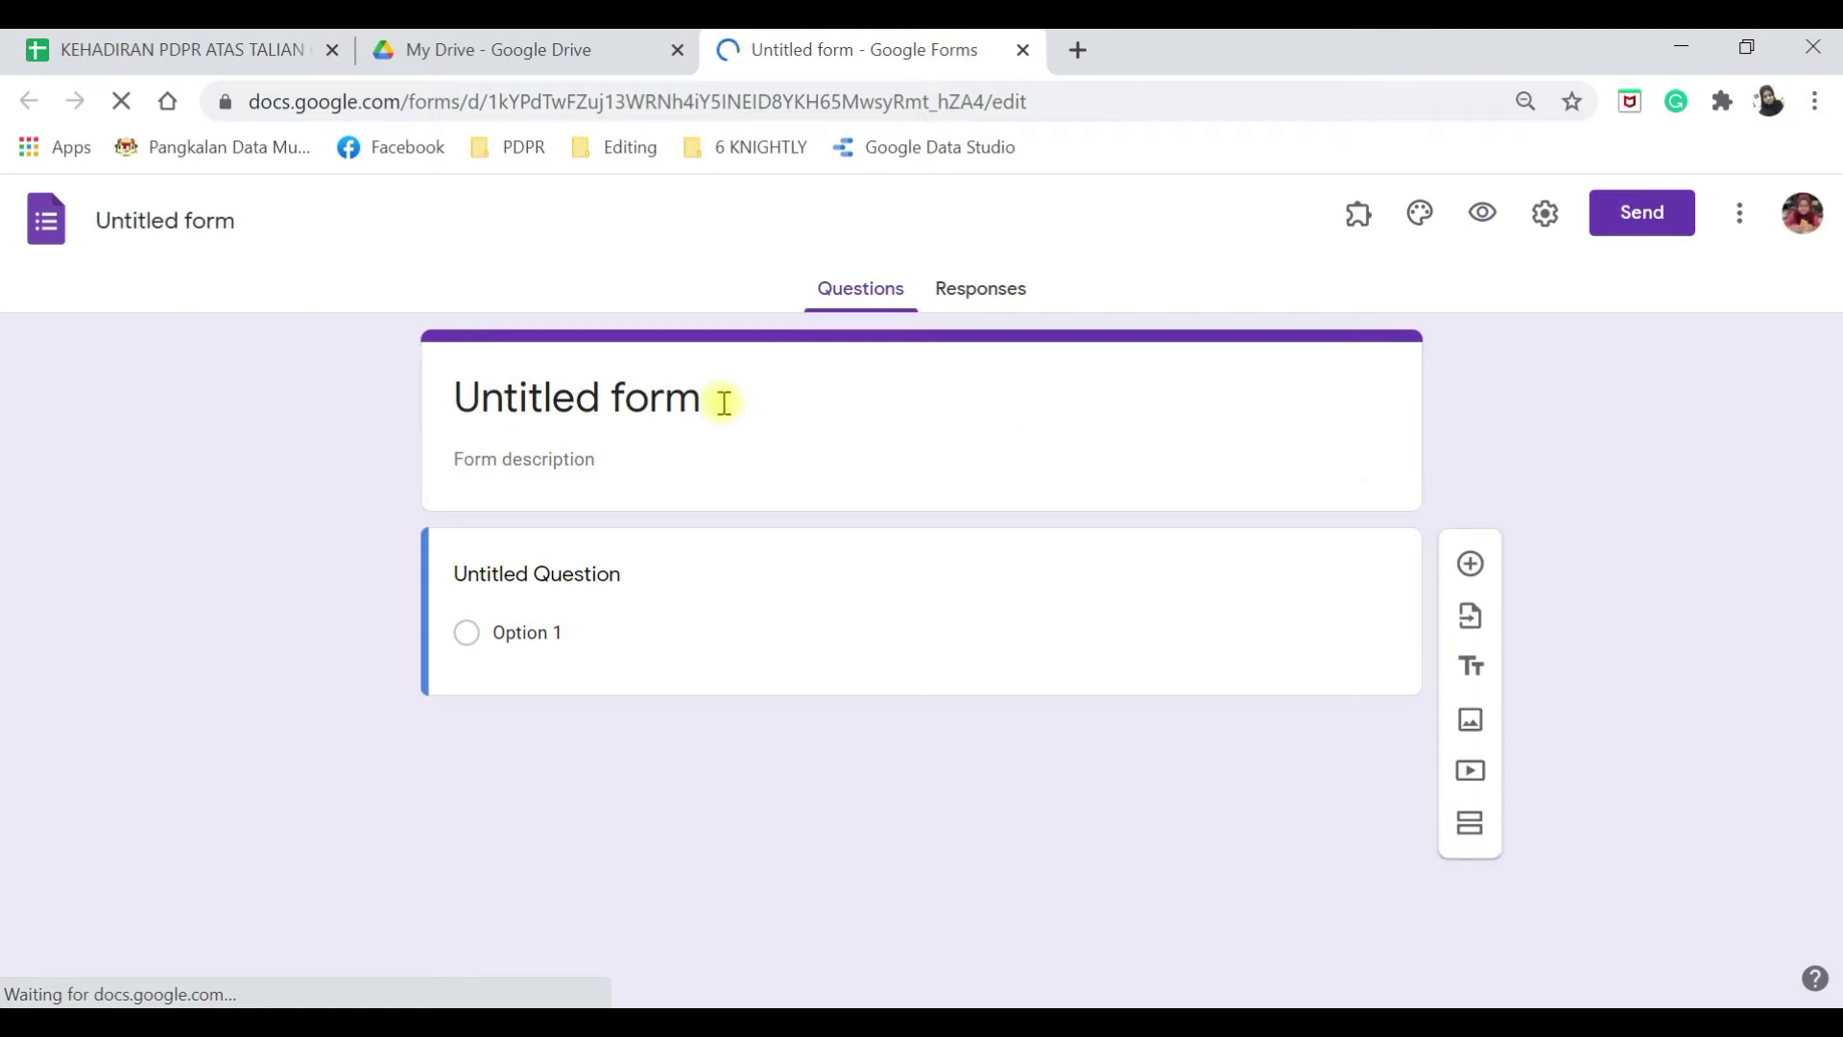
Title the form KEHADIRAN 6 MERAH 2021.
{"action": "left_click", "coordinate": [724, 405]}
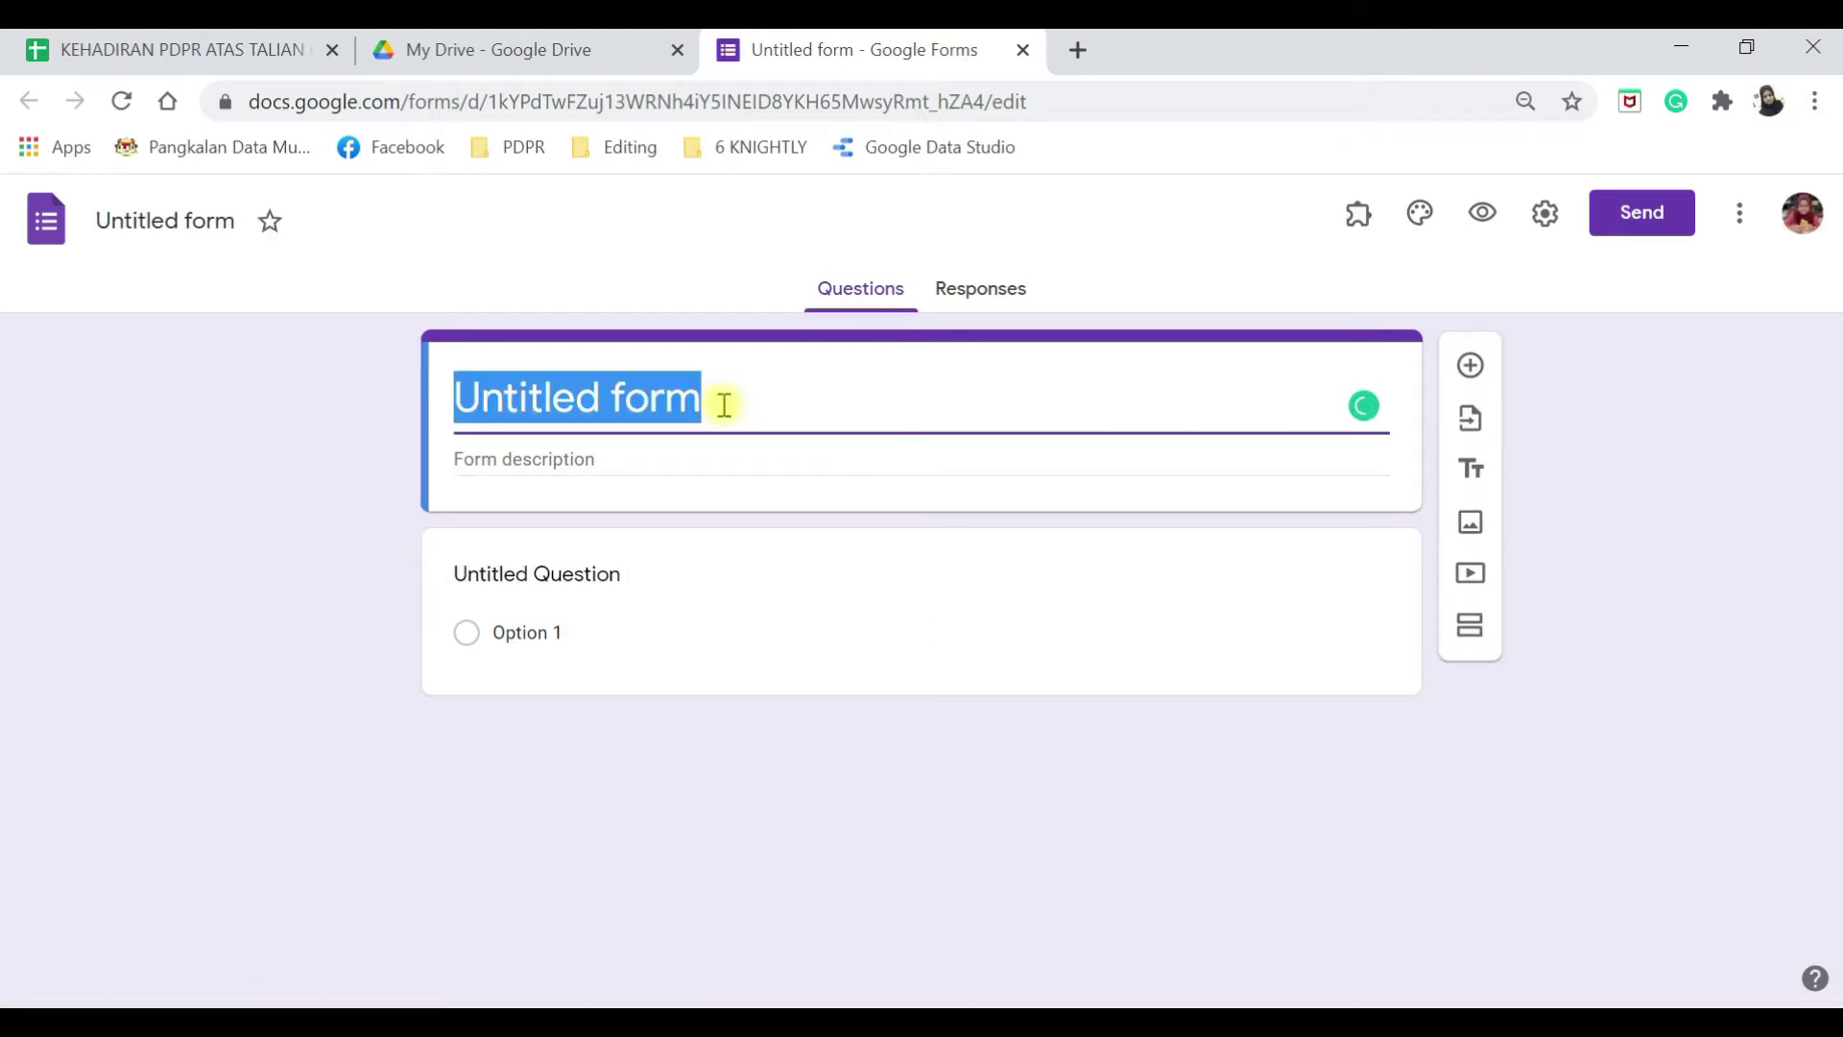
{"action": "type", "text": "KEHADIRAN"}
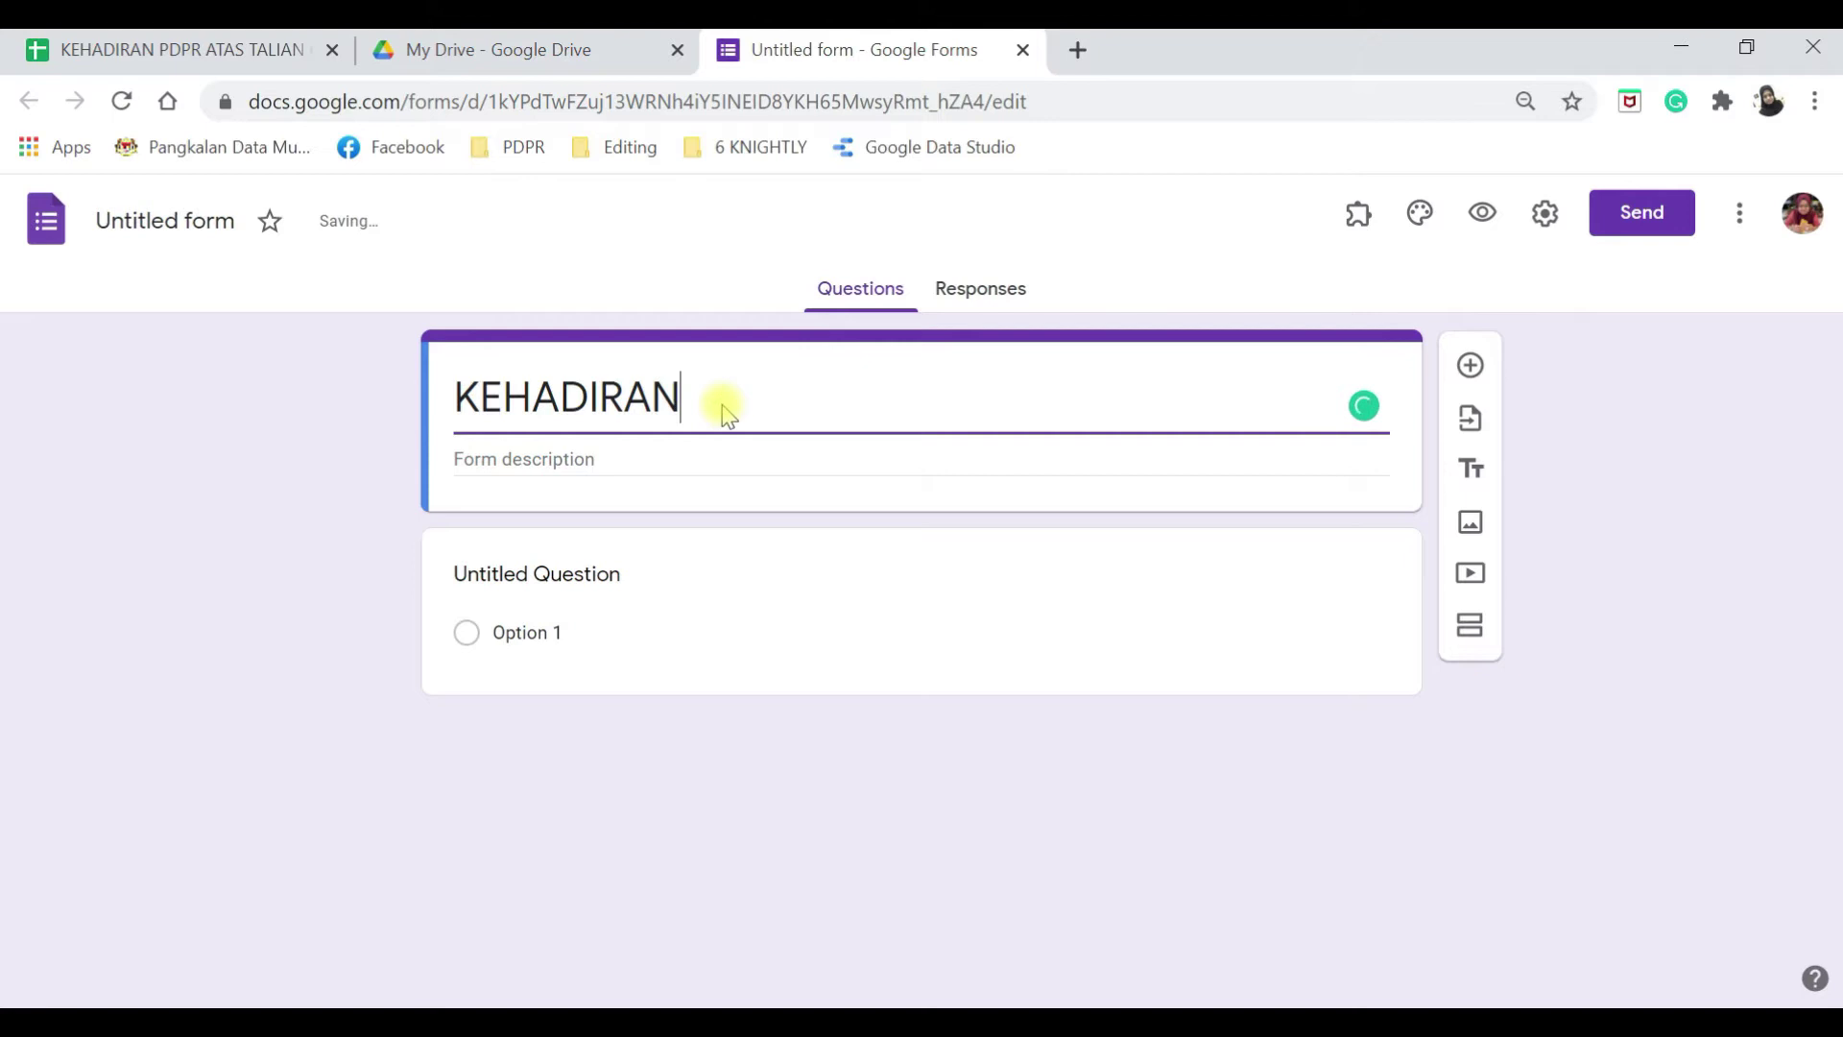
{"action": "type", "text": " 6 MERAH 2021"}
{"action": "left_click", "coordinate": [393, 571]}
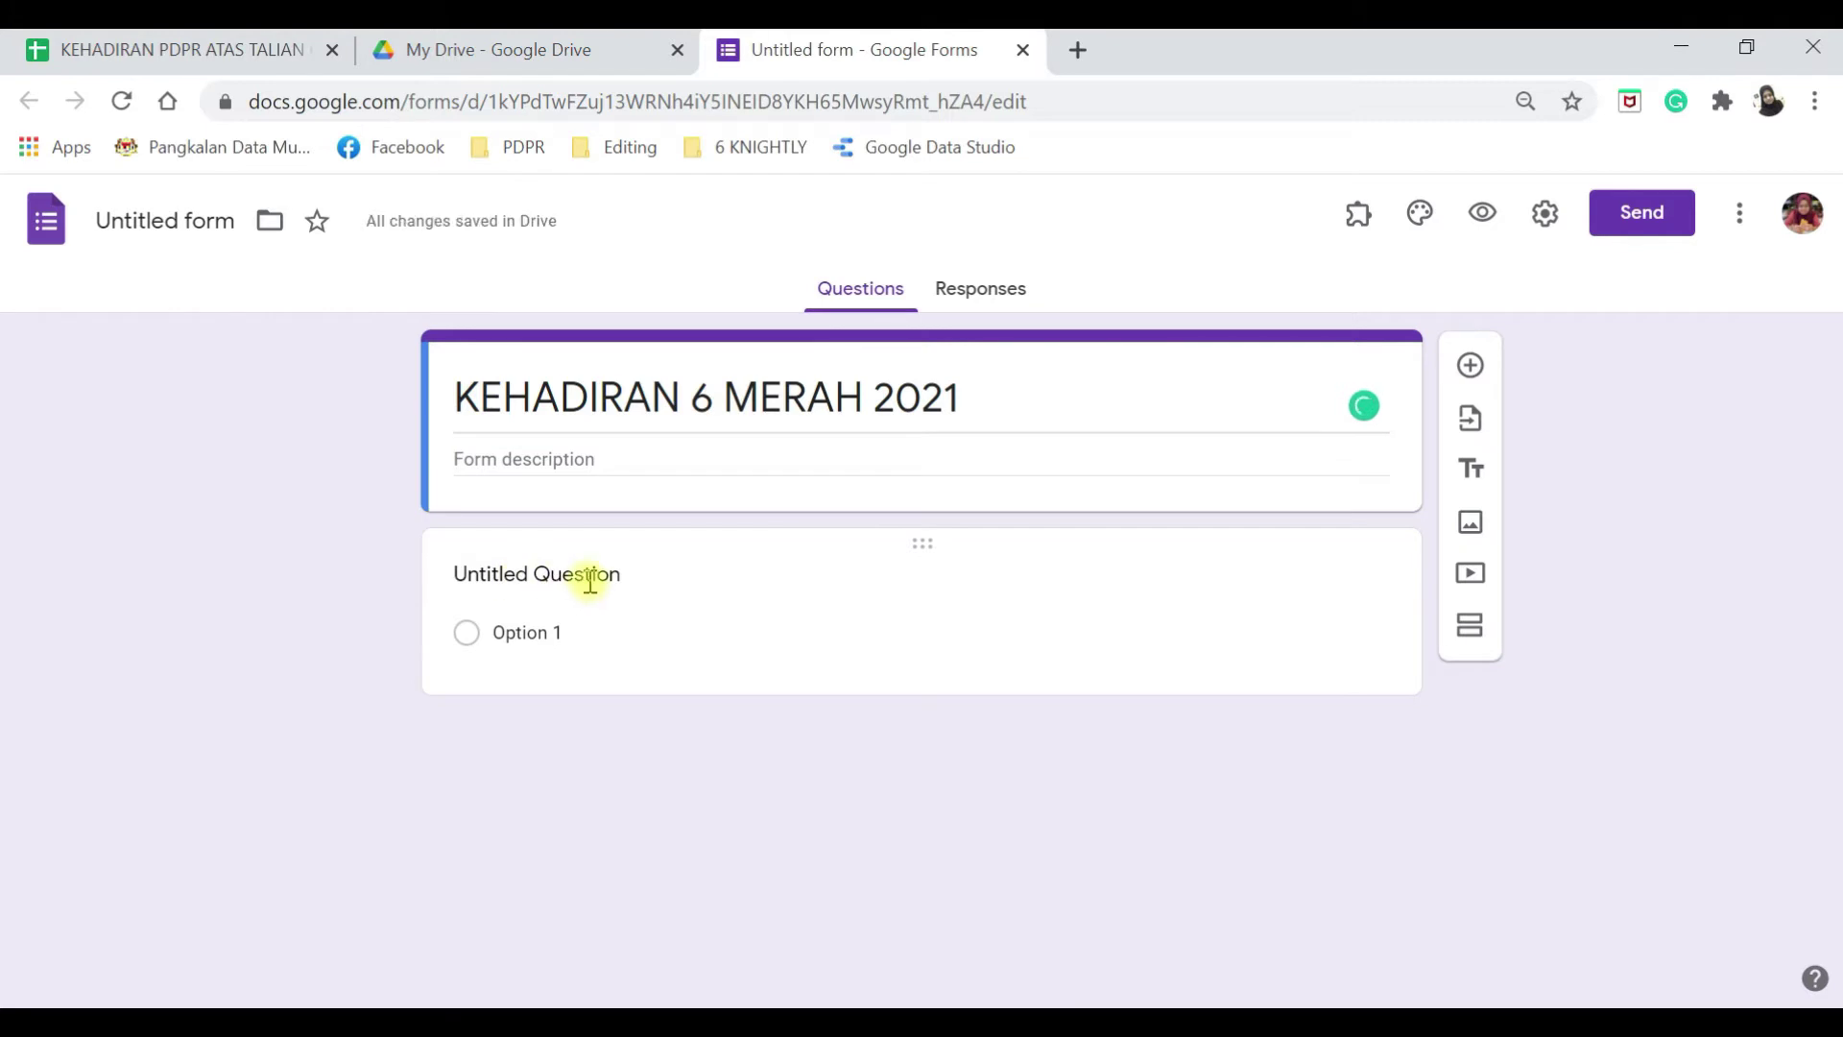
Name the first question NAMA and make it a Drop-down question.
{"action": "left_click", "coordinate": [589, 577]}
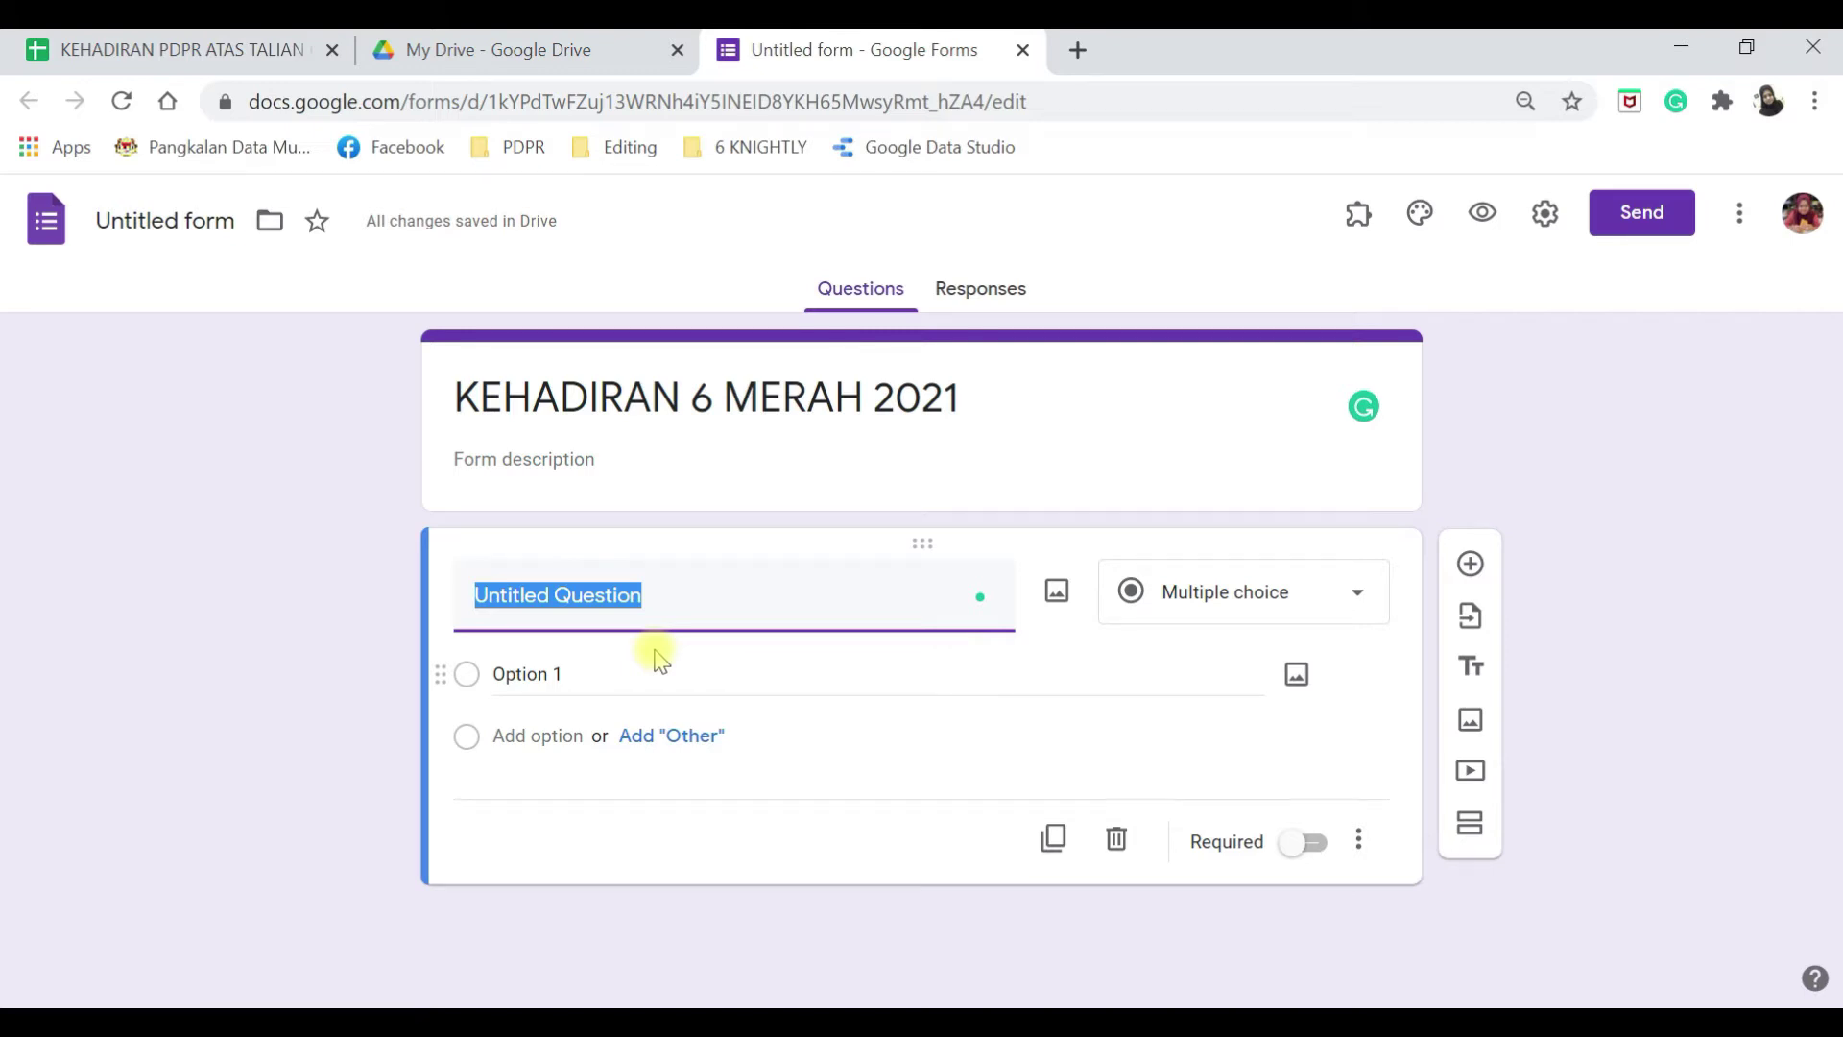
{"action": "type", "text": "NAMA"}
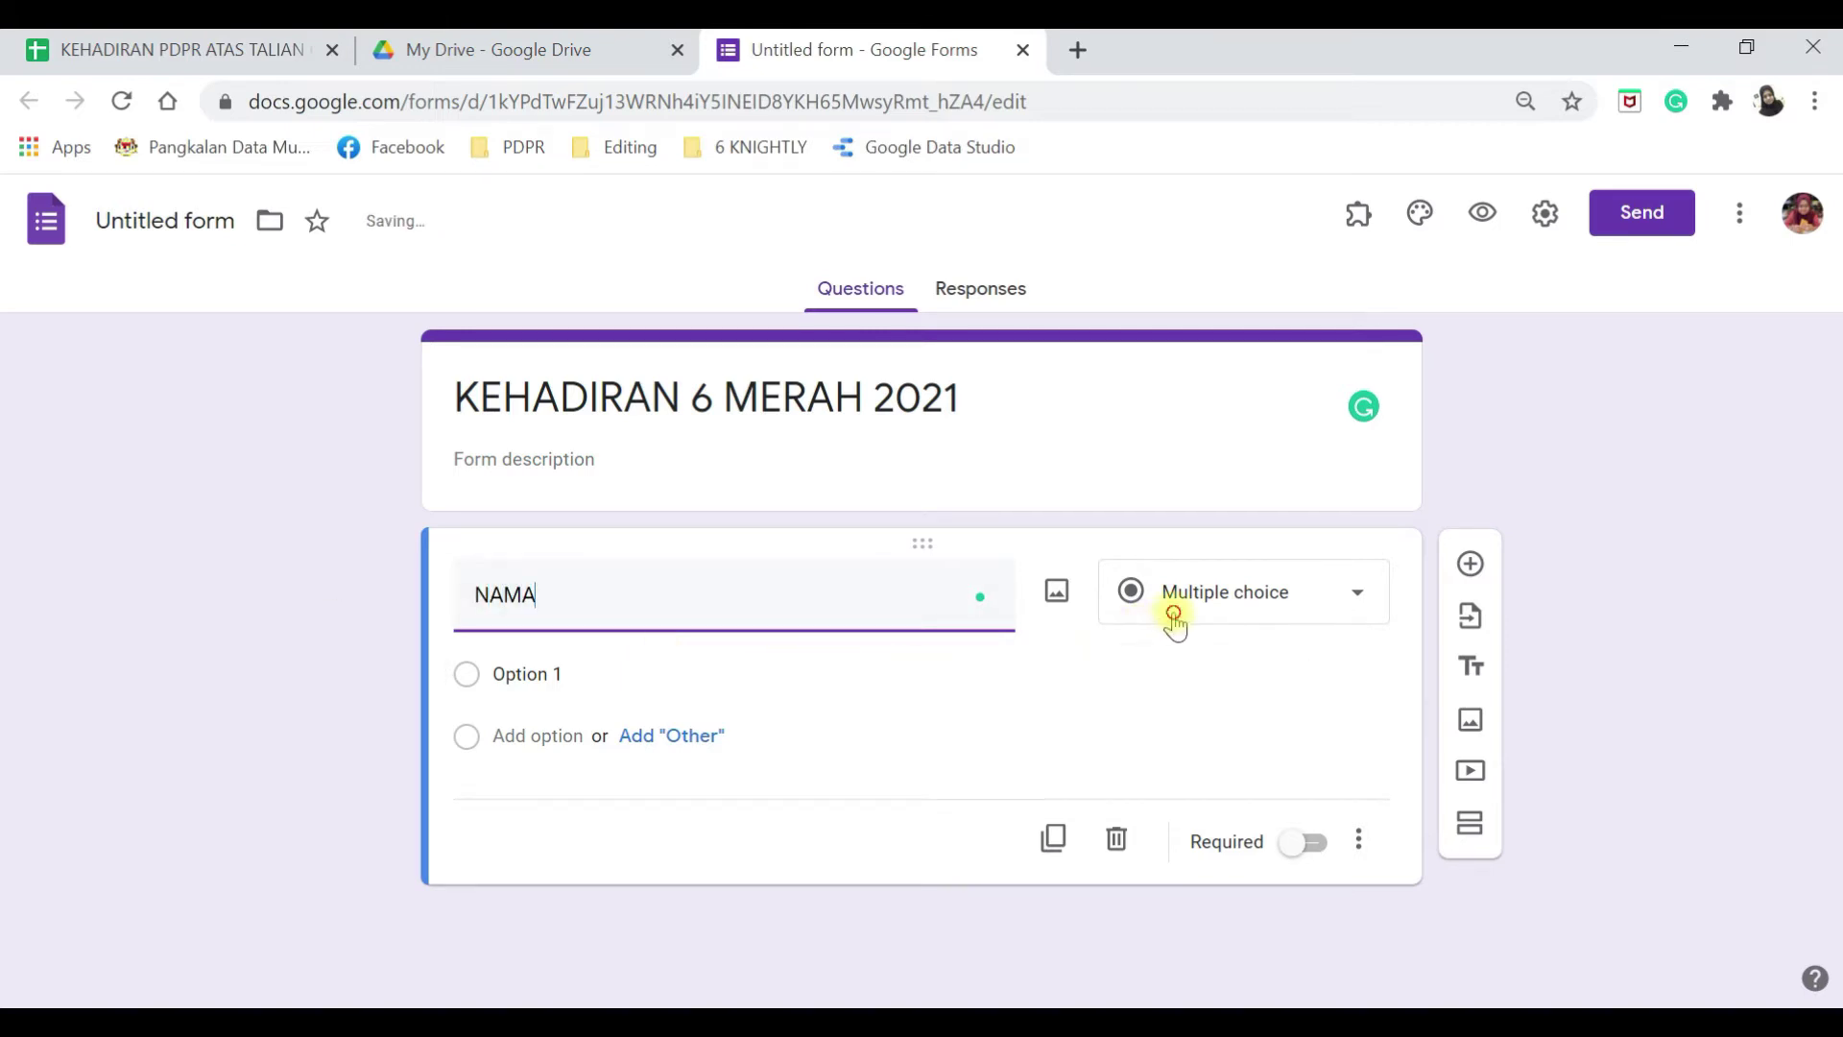
{"action": "left_click", "coordinate": [1173, 607]}
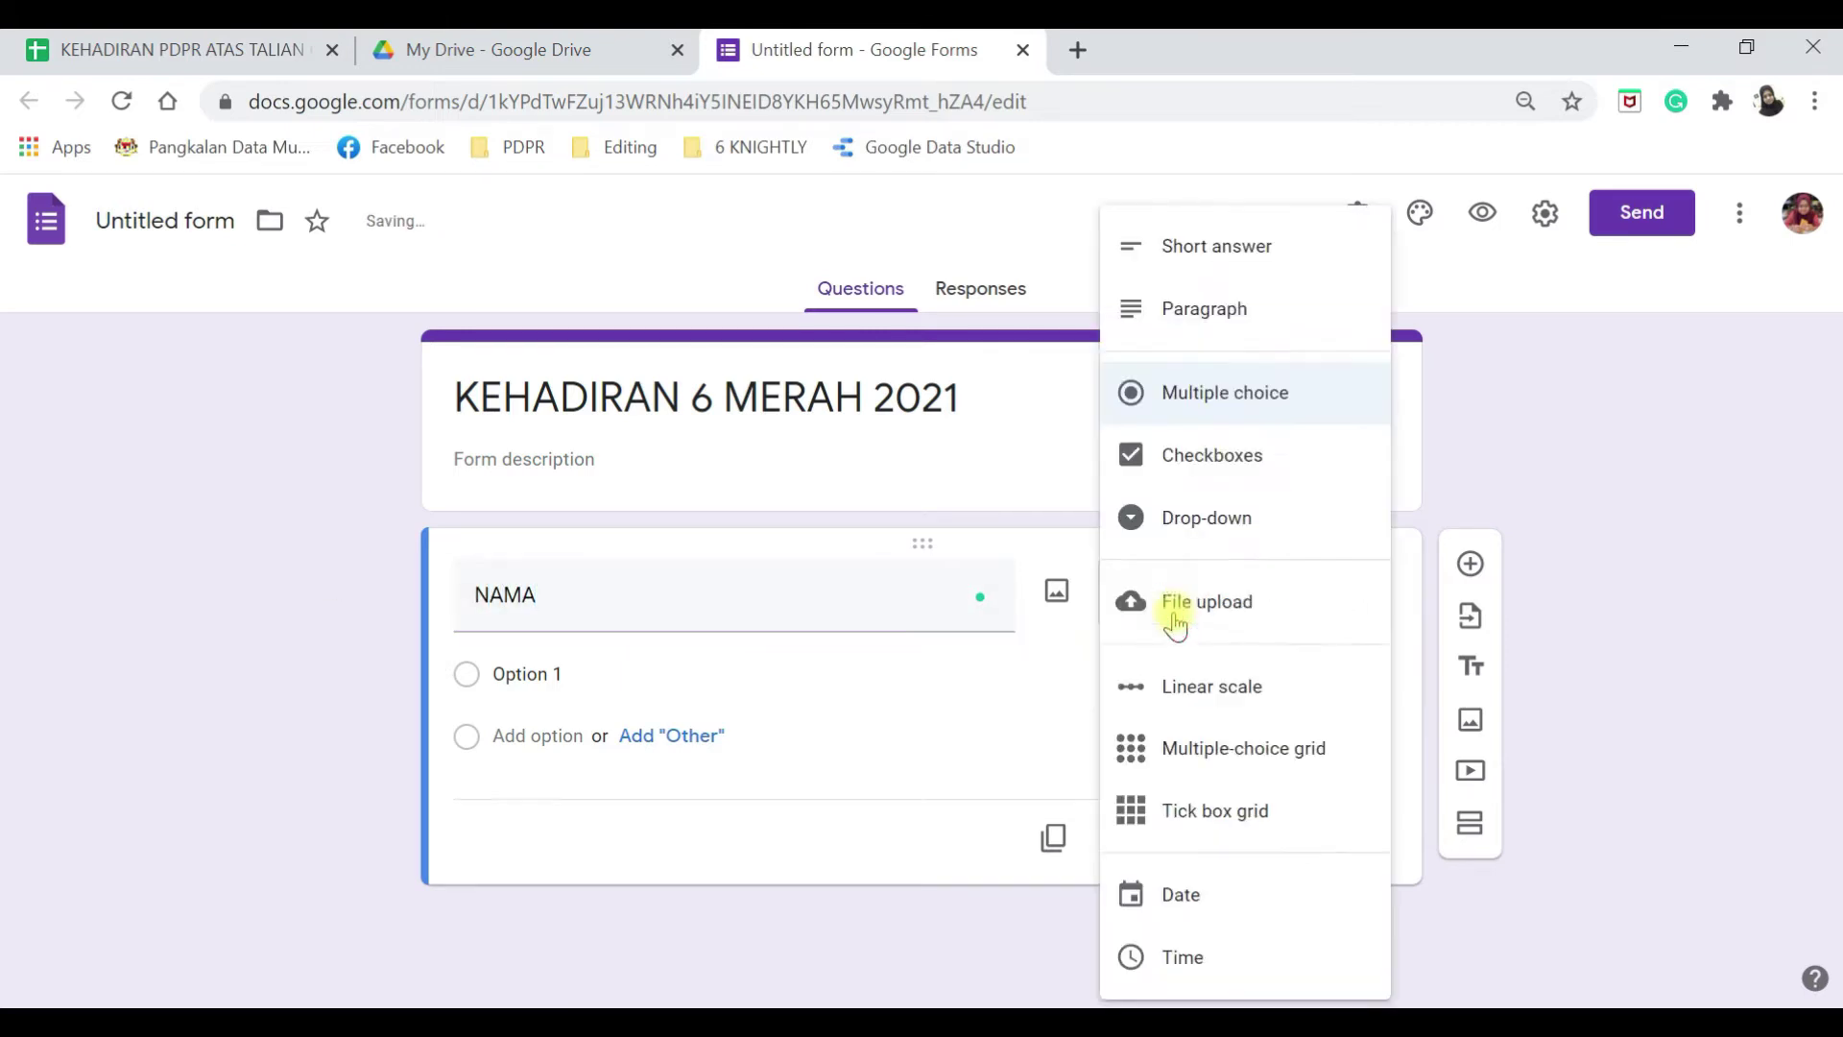
{"action": "left_click", "coordinate": [1214, 517]}
Fill the NAMA options with all 38 pupil names copied from the Word document SENARAI NAMA 6KN and make the question required.
{"action": "left_click", "coordinate": [559, 664]}
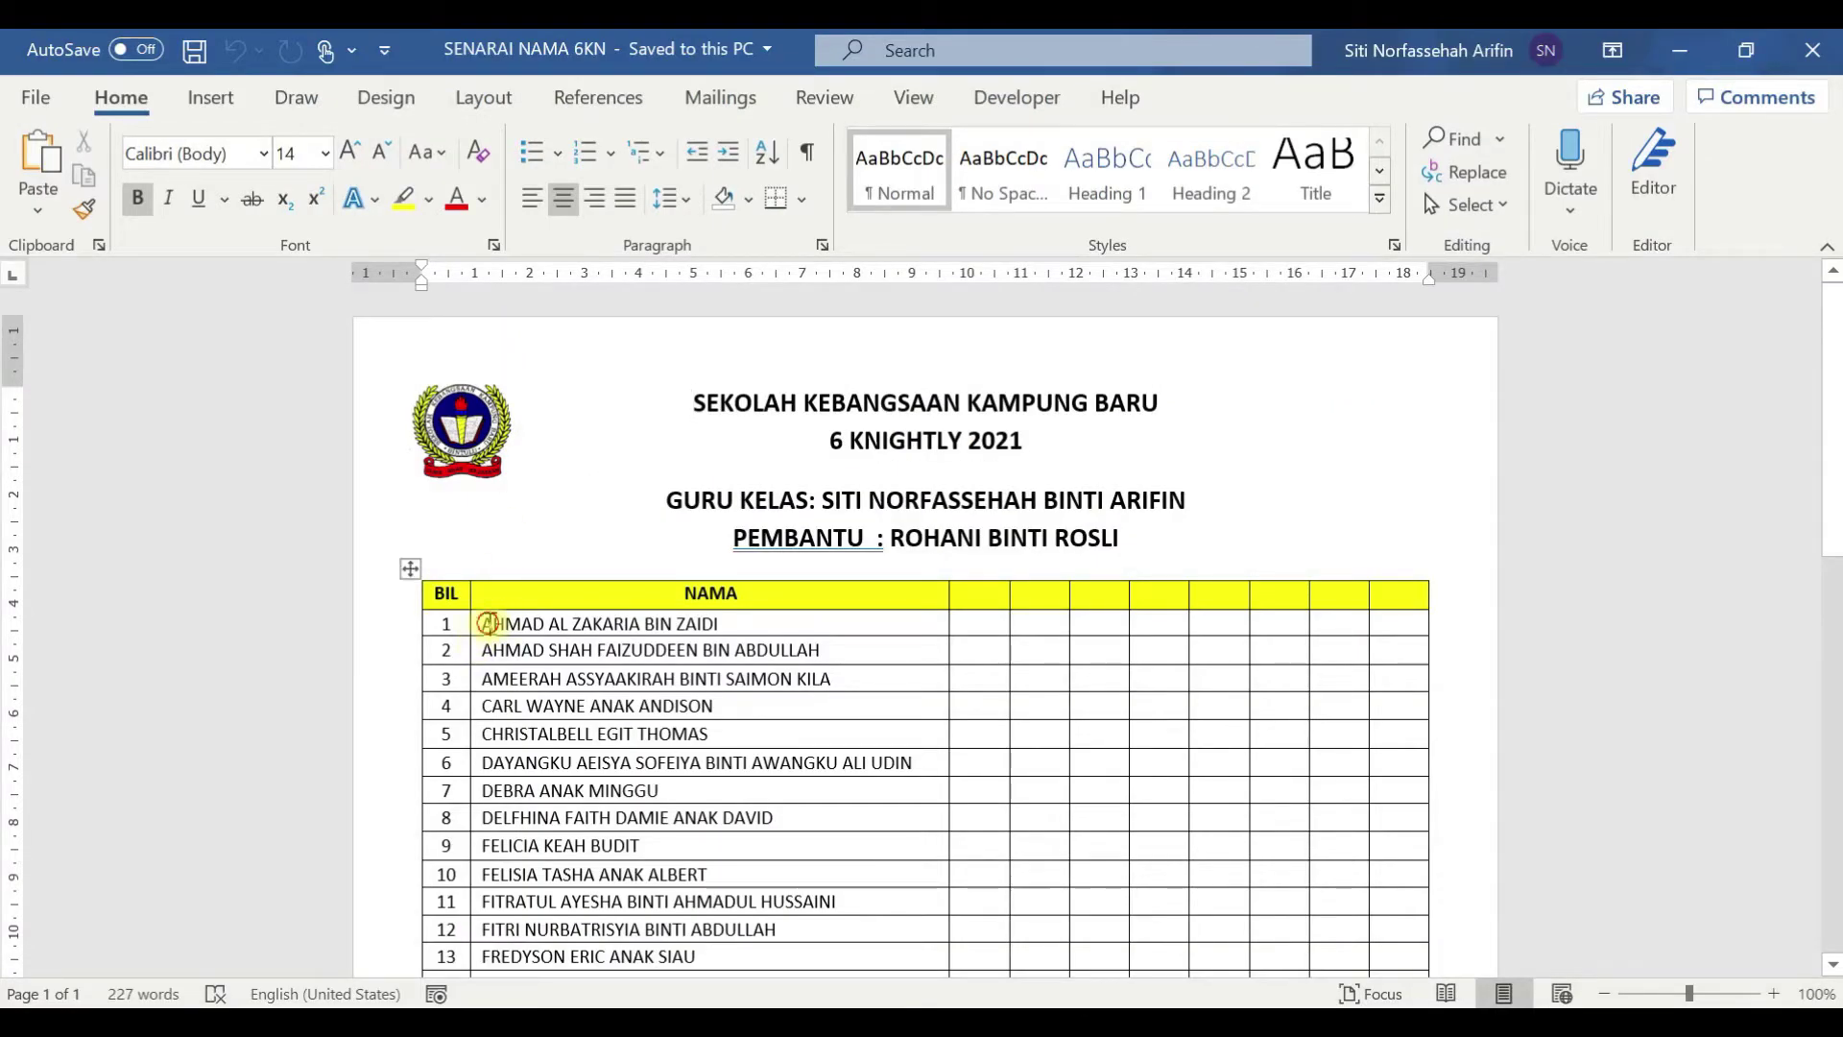
{"action": "left_click_drag", "start_coordinate": [488, 623], "coordinate": [609, 773]}
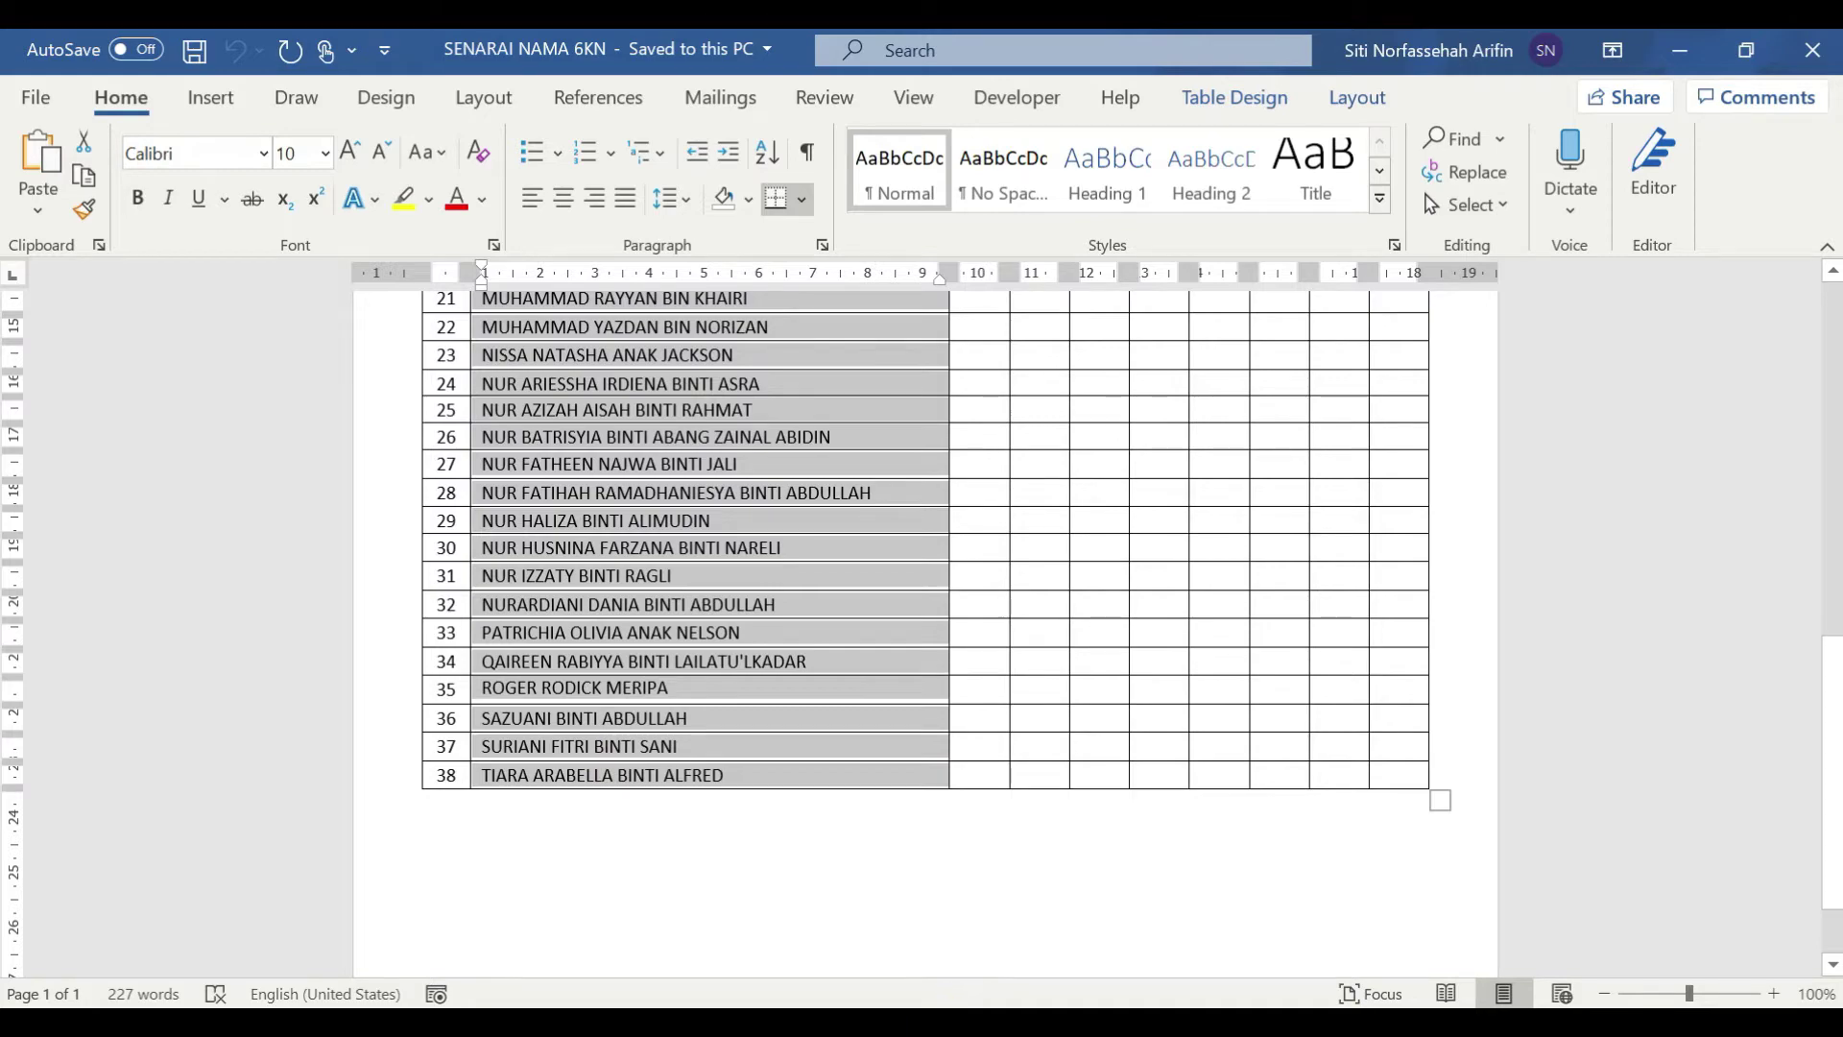
{"action": "key", "text": "alt+Tab"}
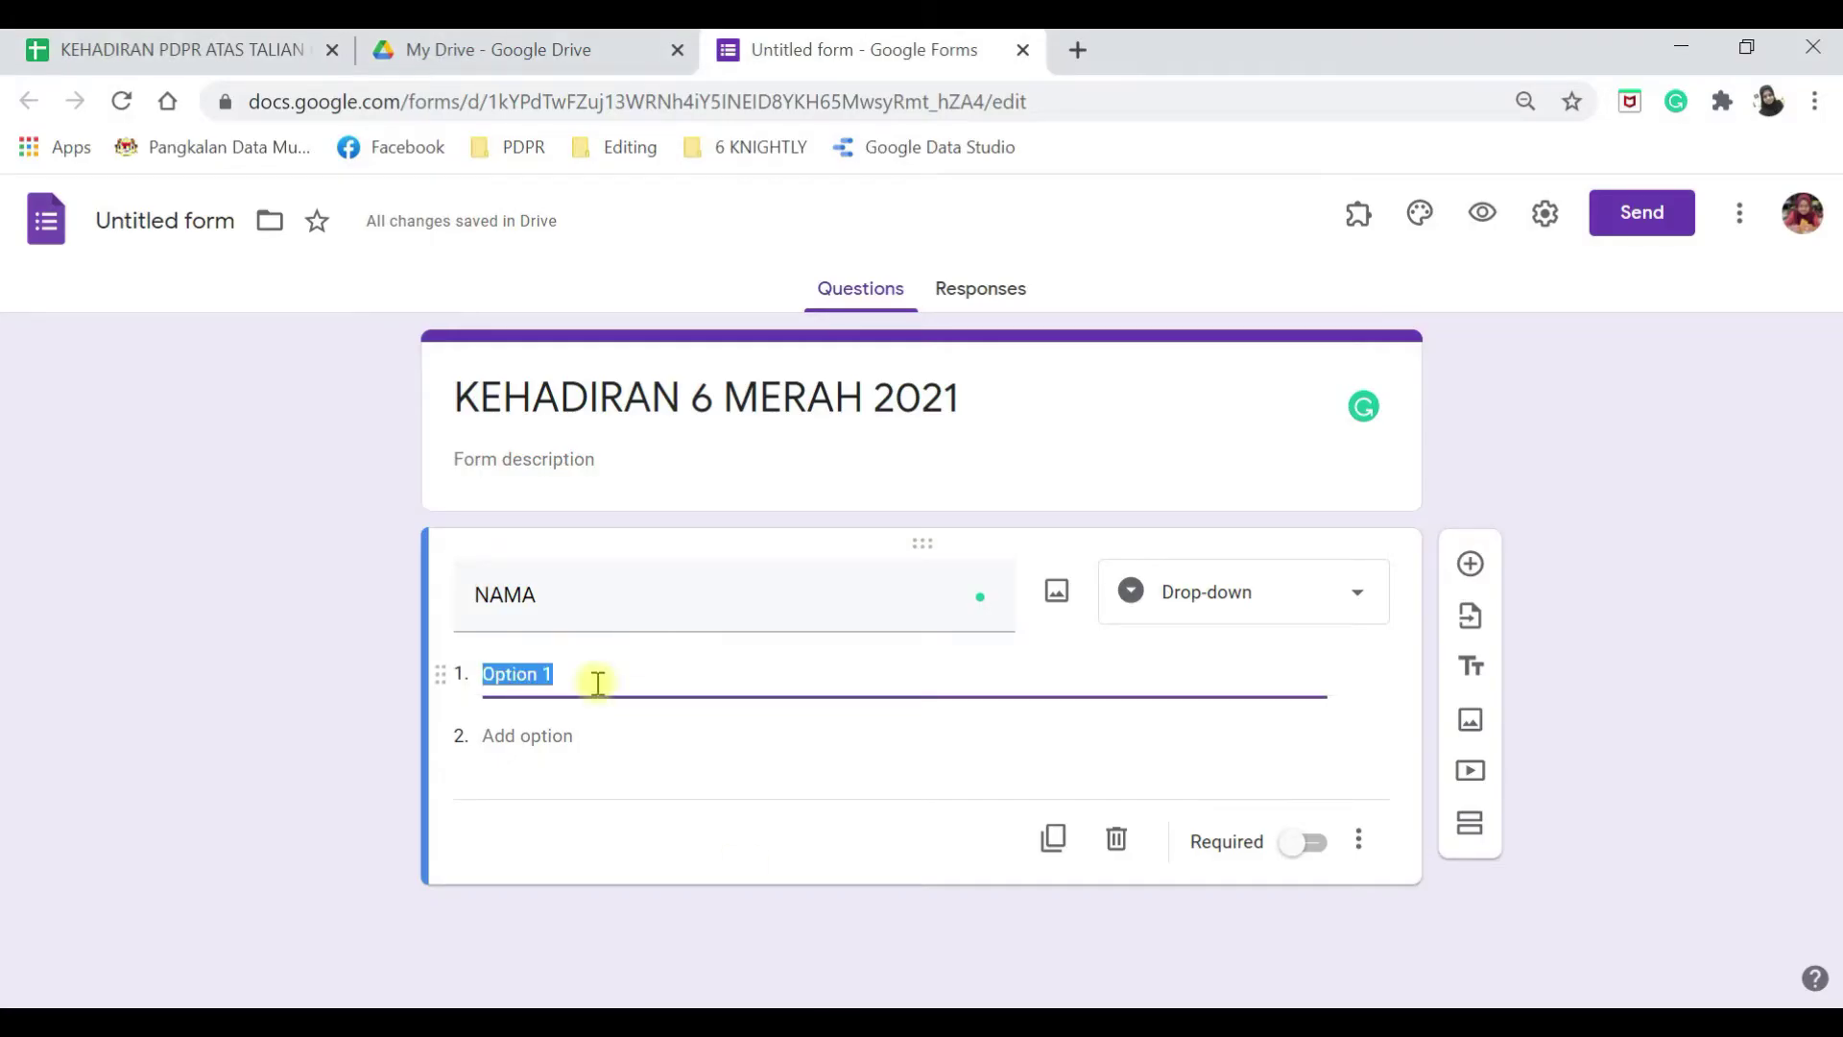
{"action": "key", "text": "ctrl+v"}
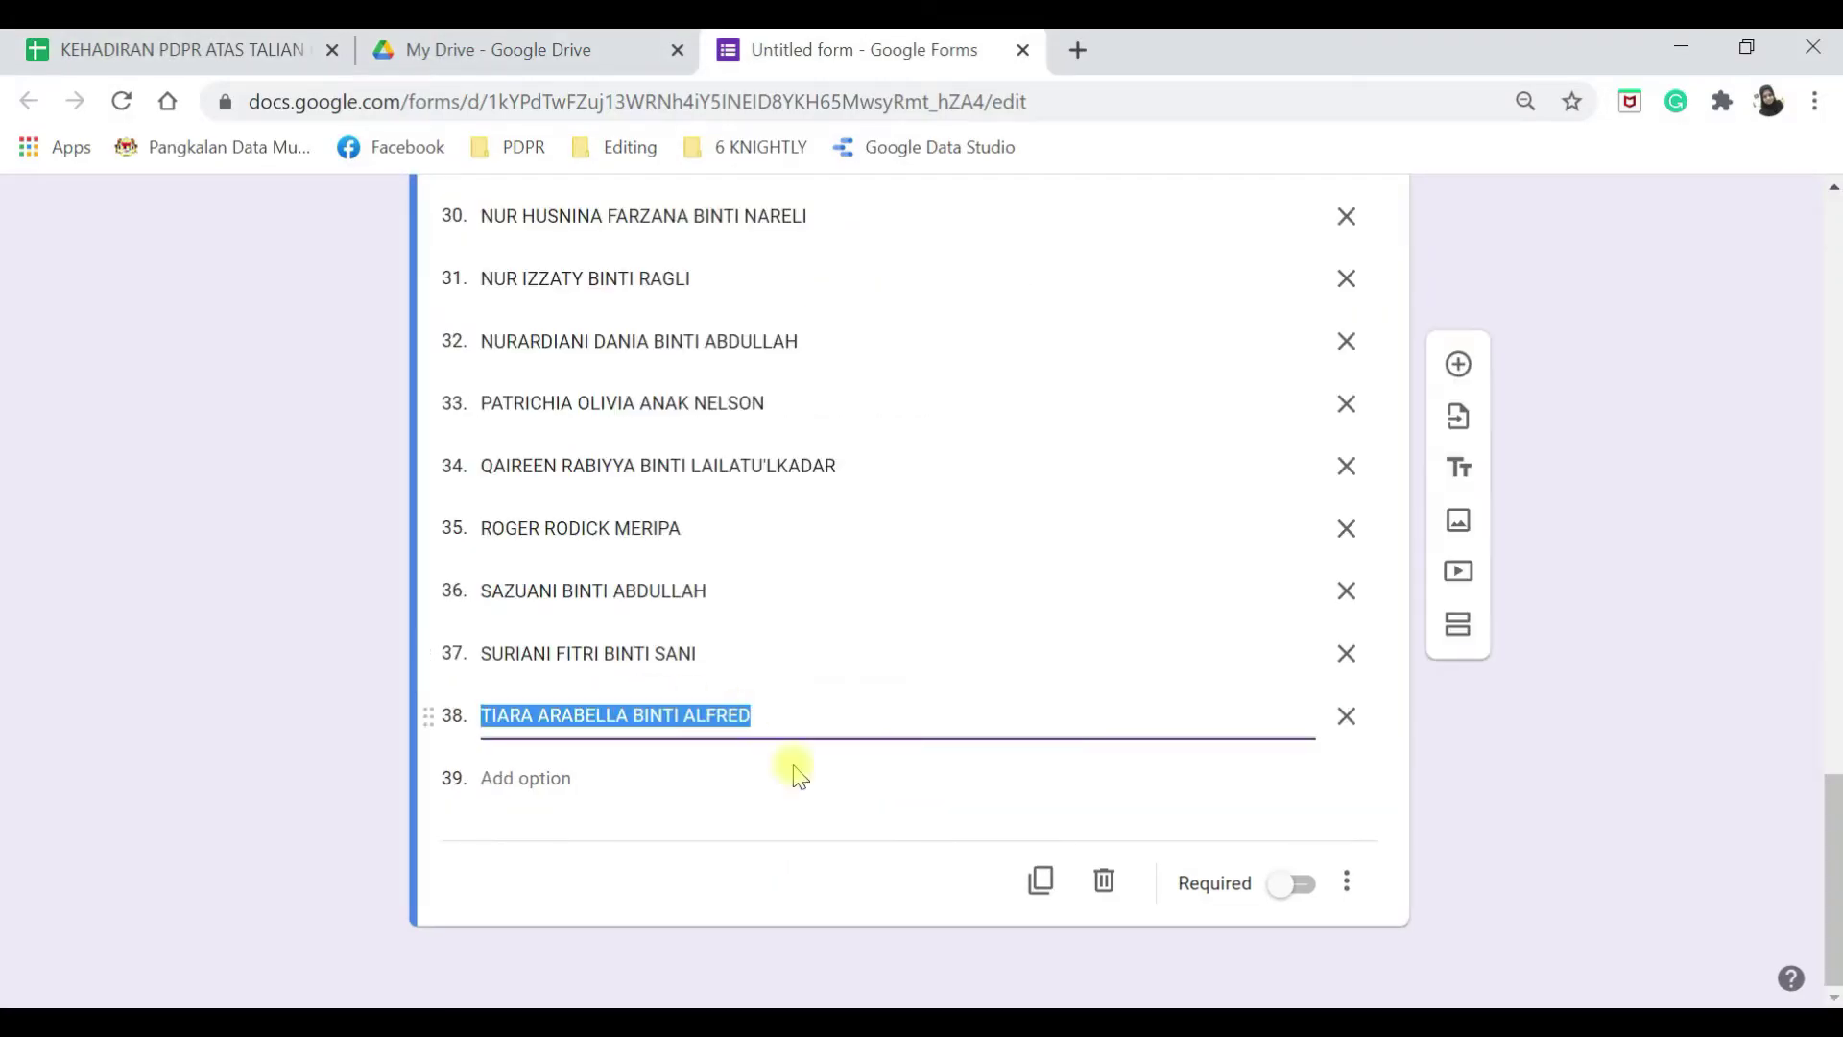
{"action": "left_click", "coordinate": [1286, 885]}
Preview the form and submit a test response with the first pupil in the NAMA list.
{"action": "scroll", "coordinate": [1448, 480], "scroll_direction": "up", "scroll_amount": 8}
{"action": "scroll", "coordinate": [1488, 384], "scroll_direction": "up", "scroll_amount": 2}
{"action": "scroll", "coordinate": [1103, 515], "scroll_direction": "up", "scroll_amount": 10}
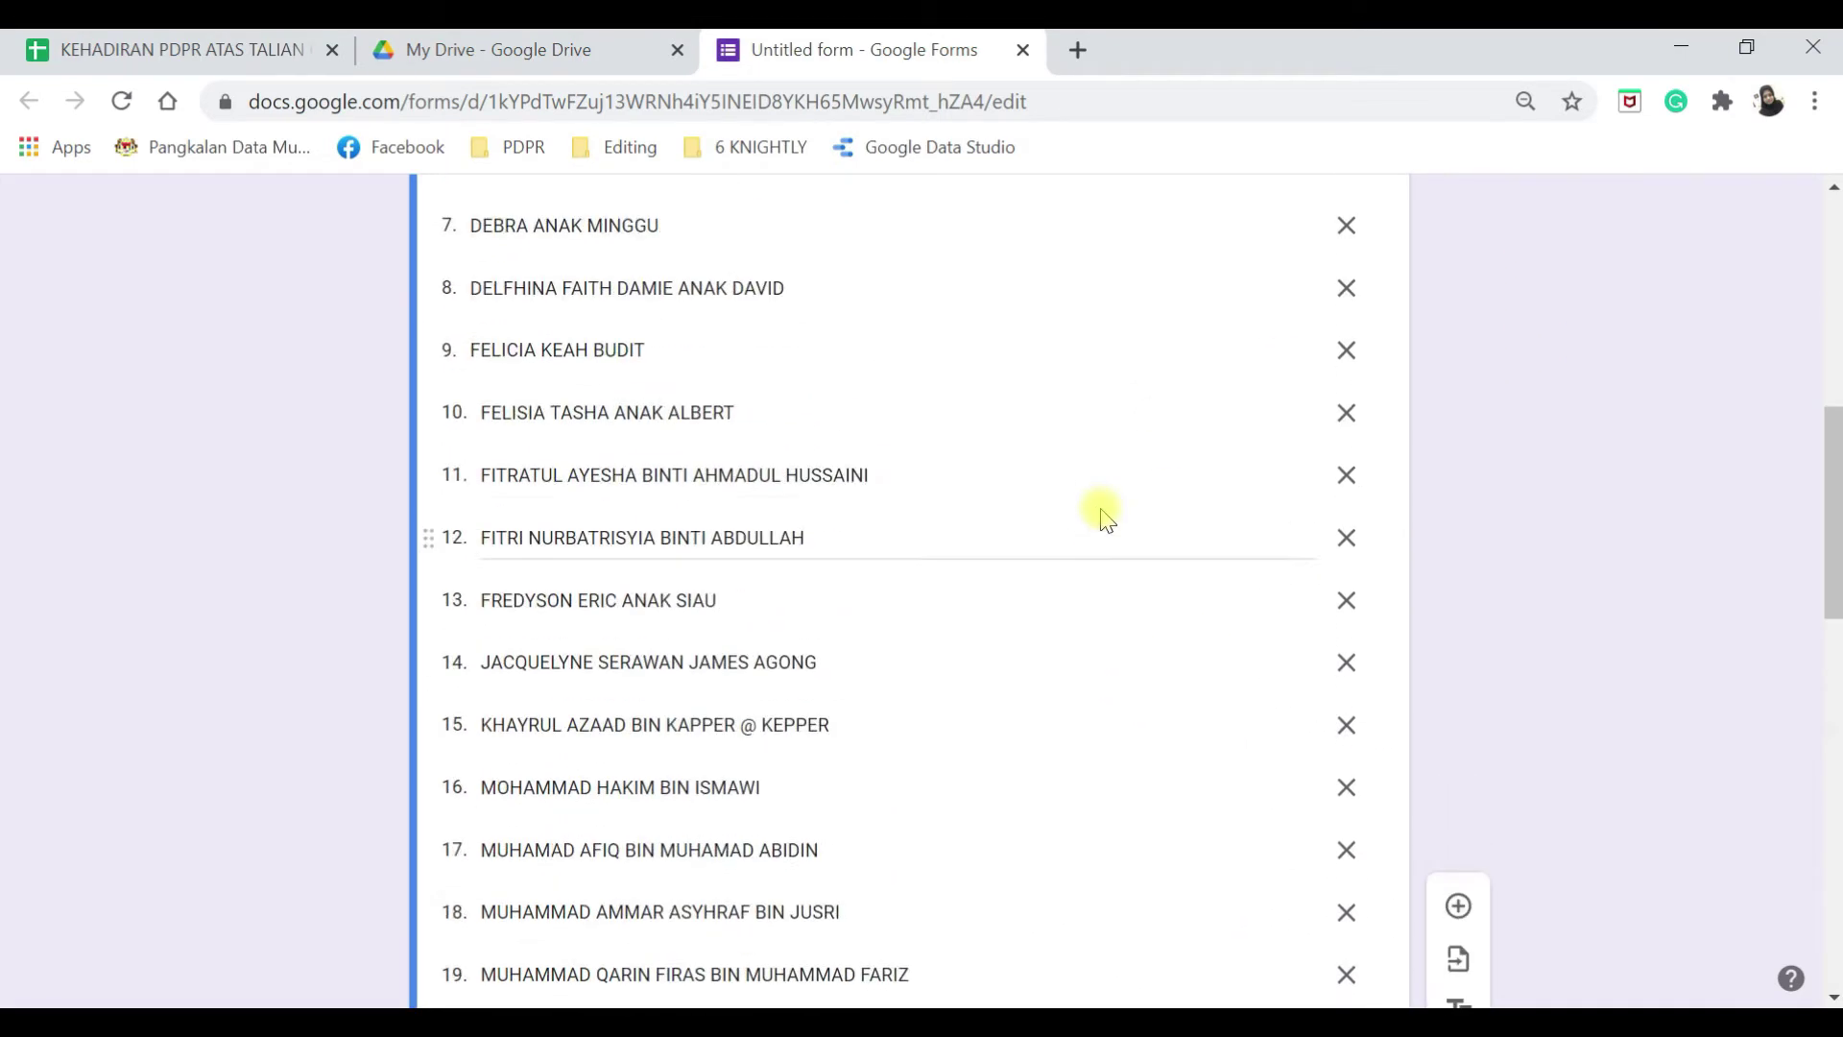
{"action": "scroll", "coordinate": [1103, 515], "scroll_direction": "up", "scroll_amount": 4}
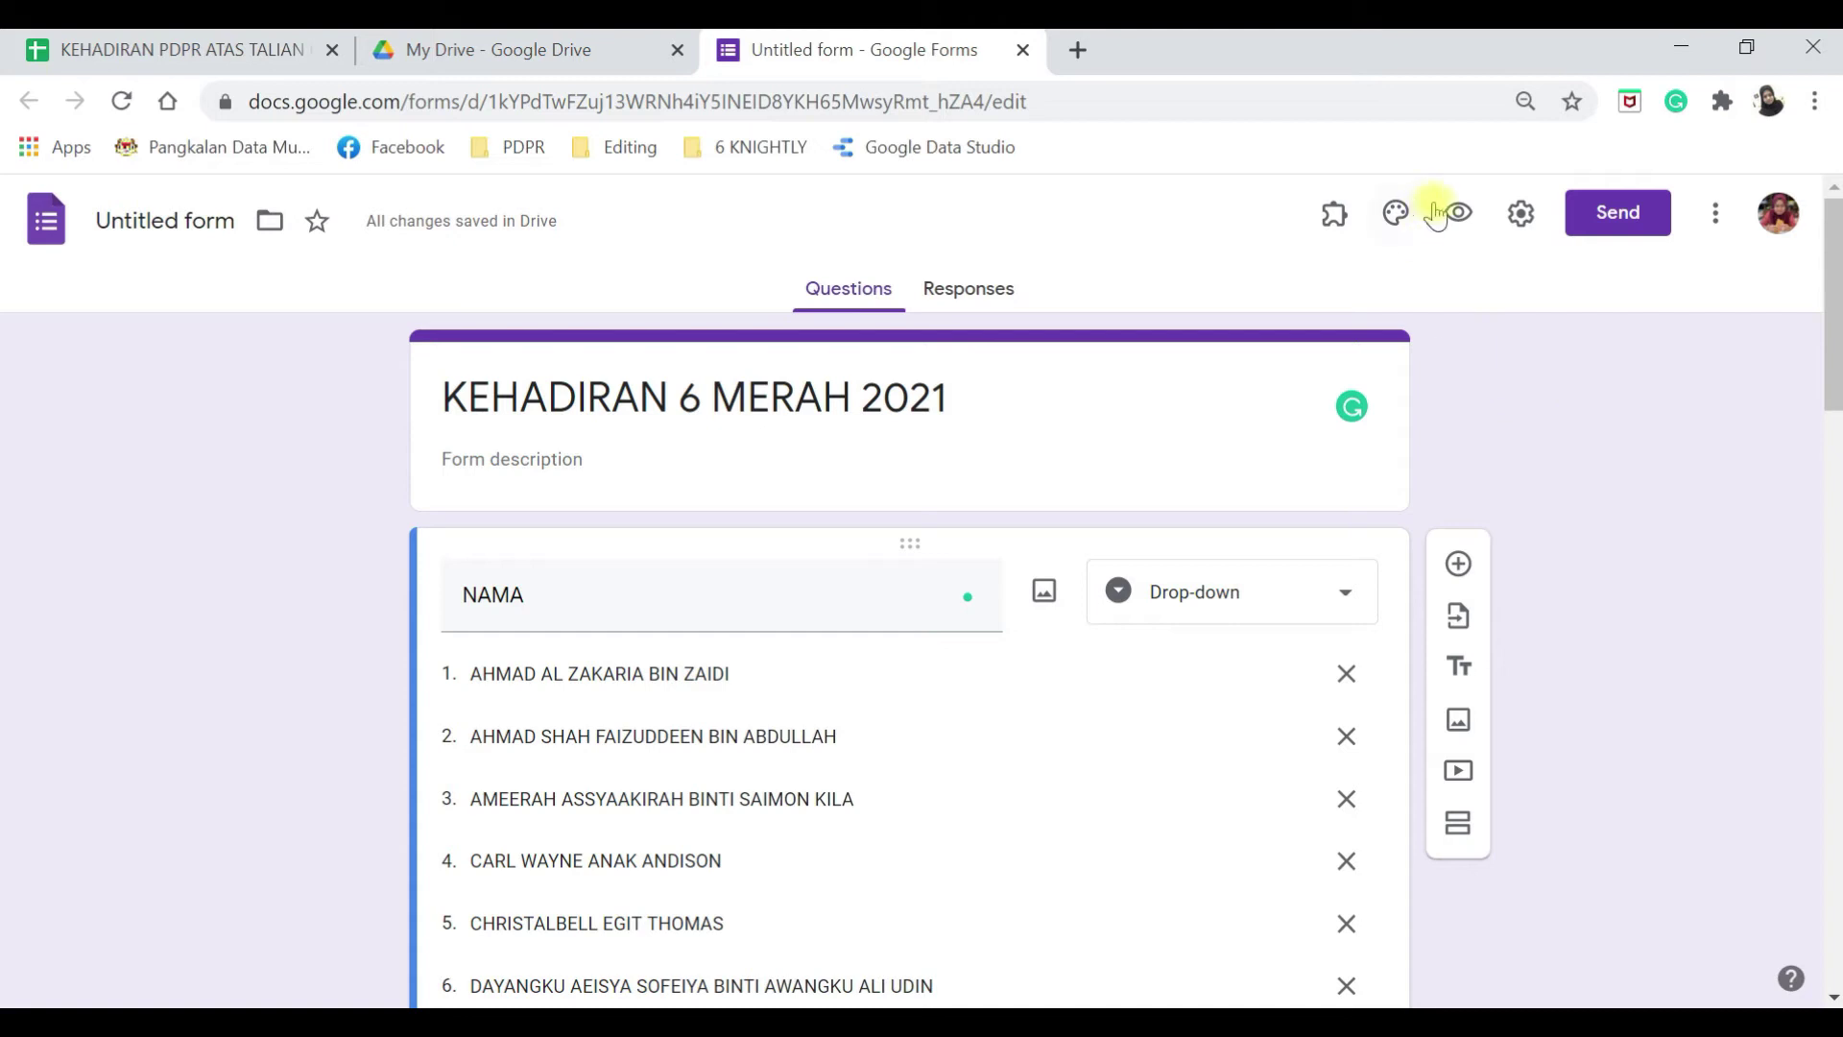
{"action": "left_click", "coordinate": [1461, 212]}
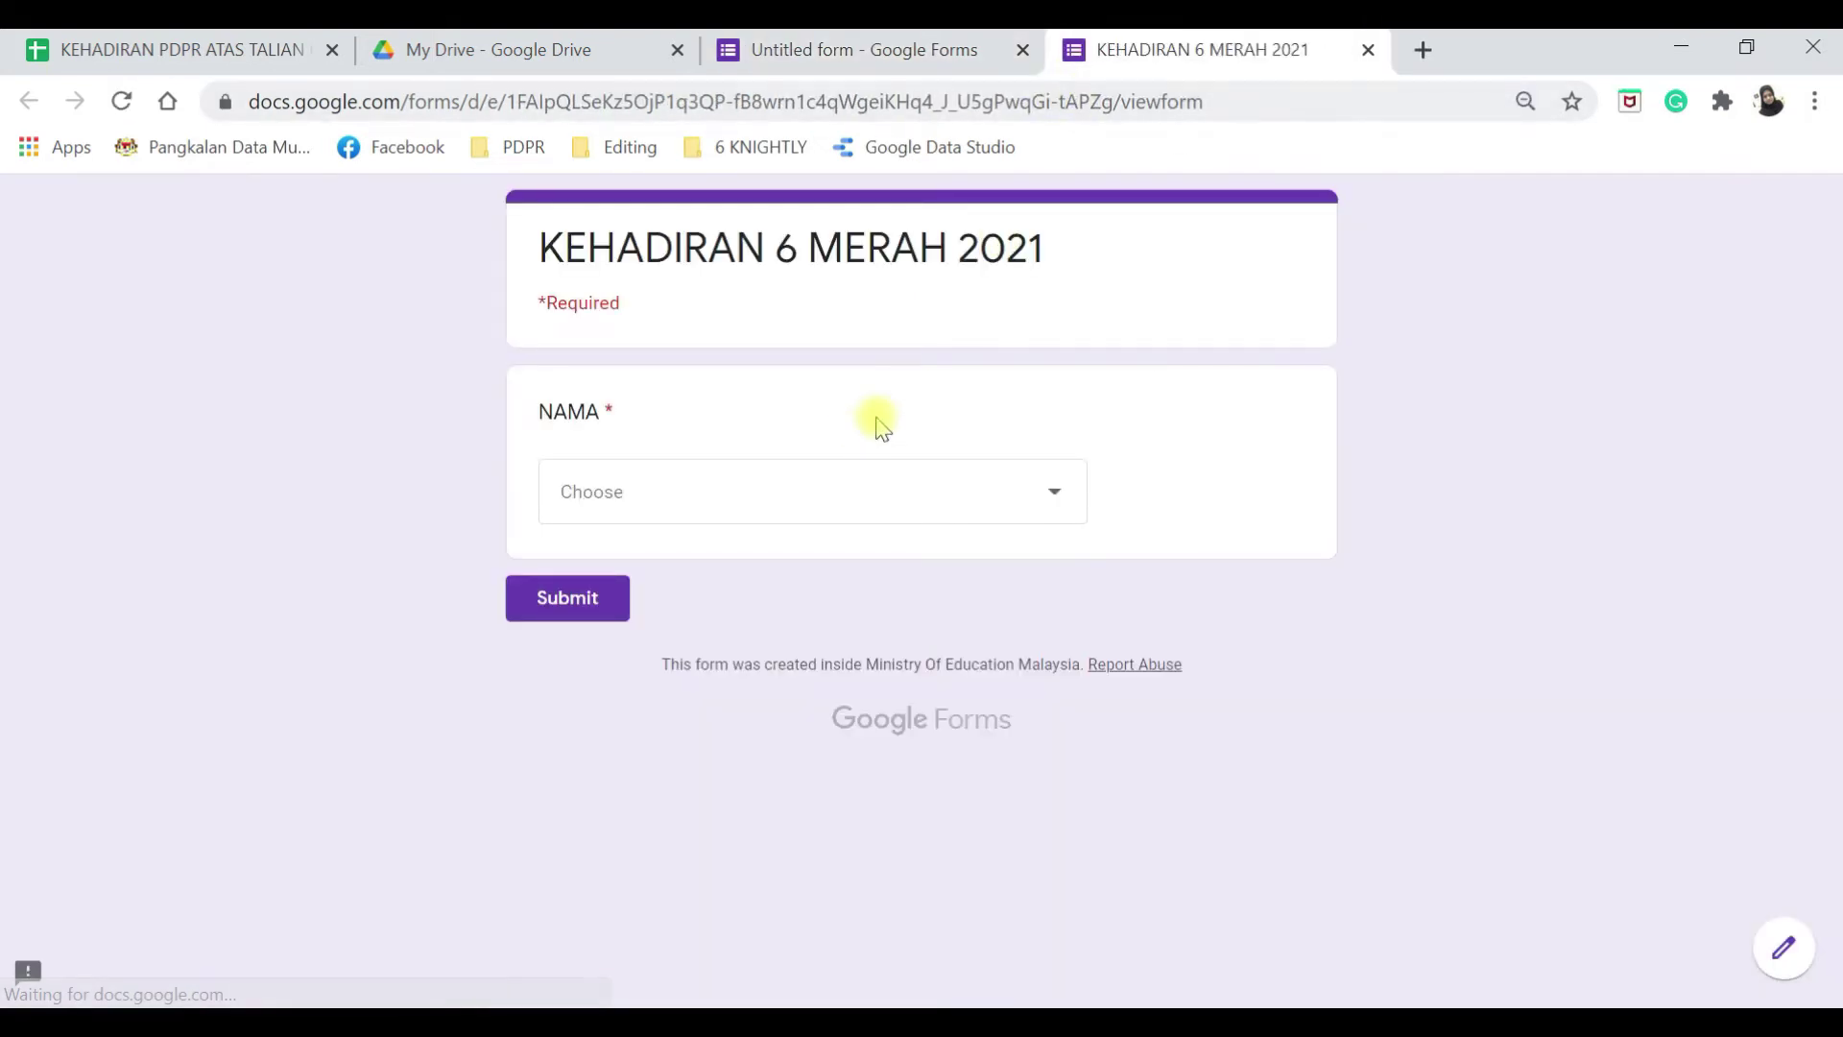
{"action": "left_click", "coordinate": [839, 504]}
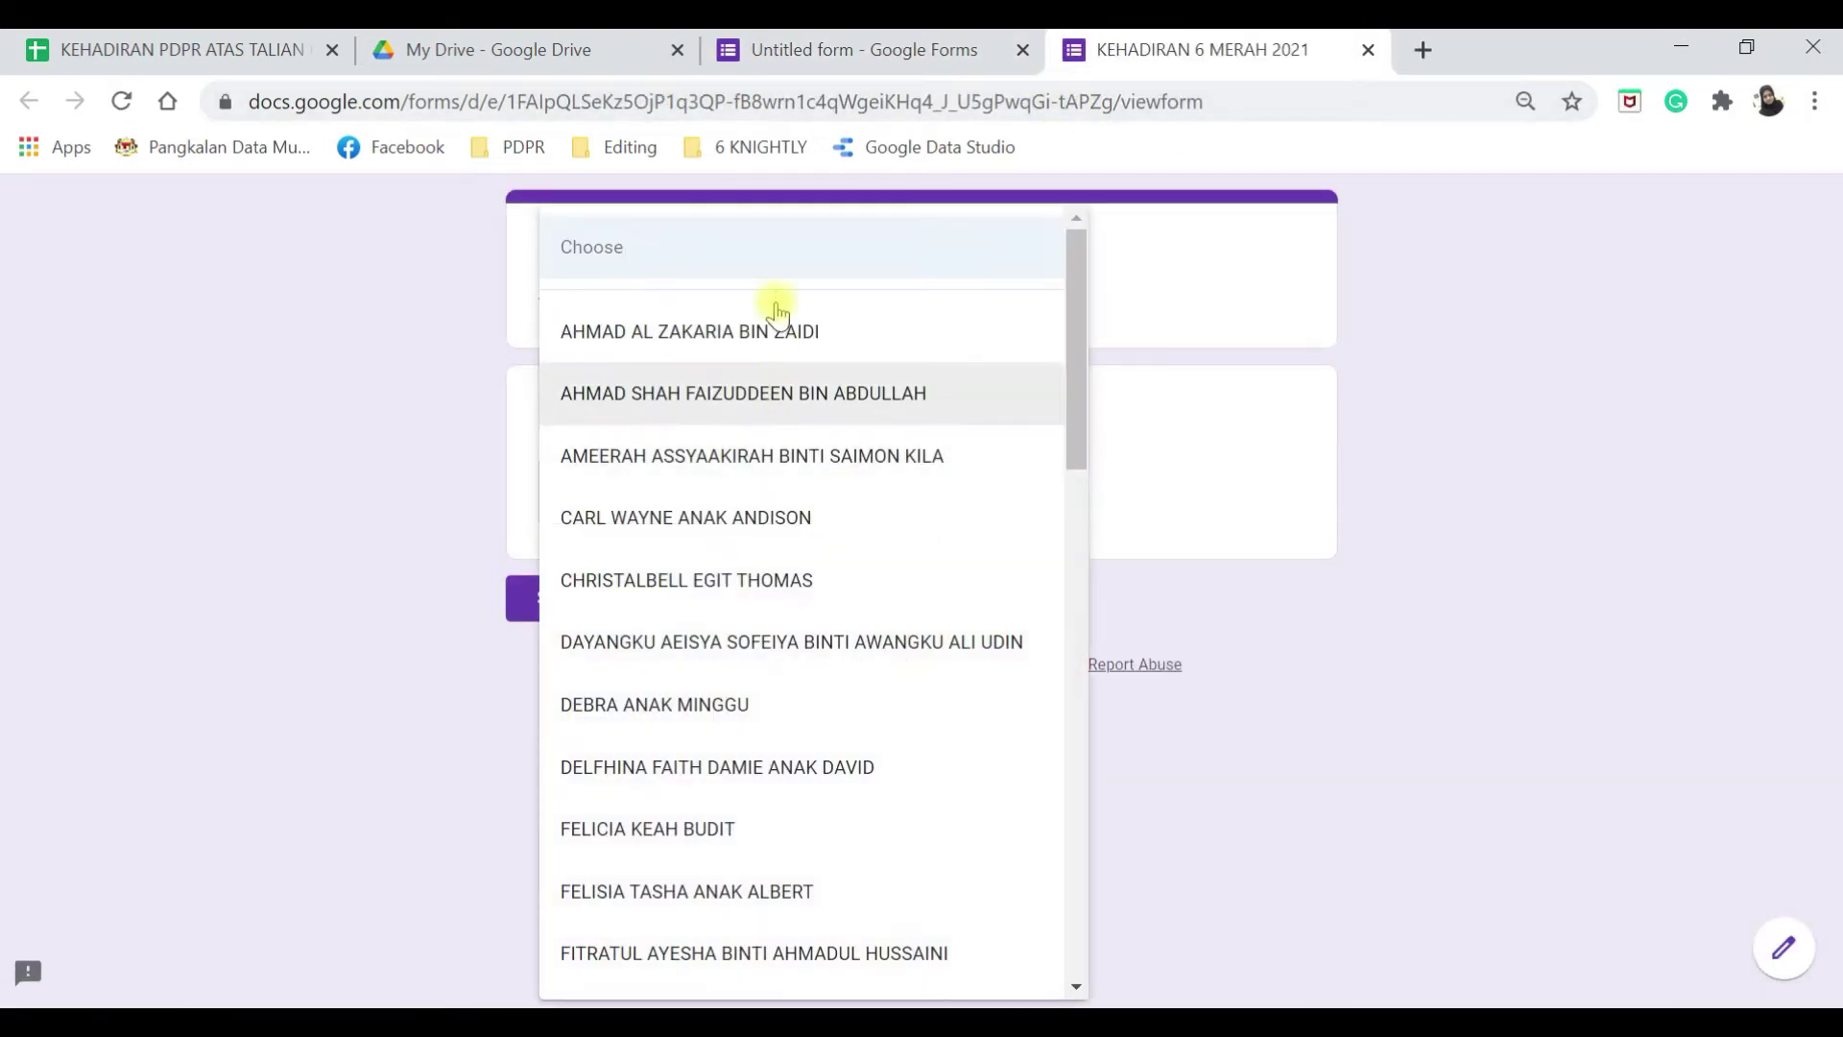
{"action": "left_click", "coordinate": [729, 352]}
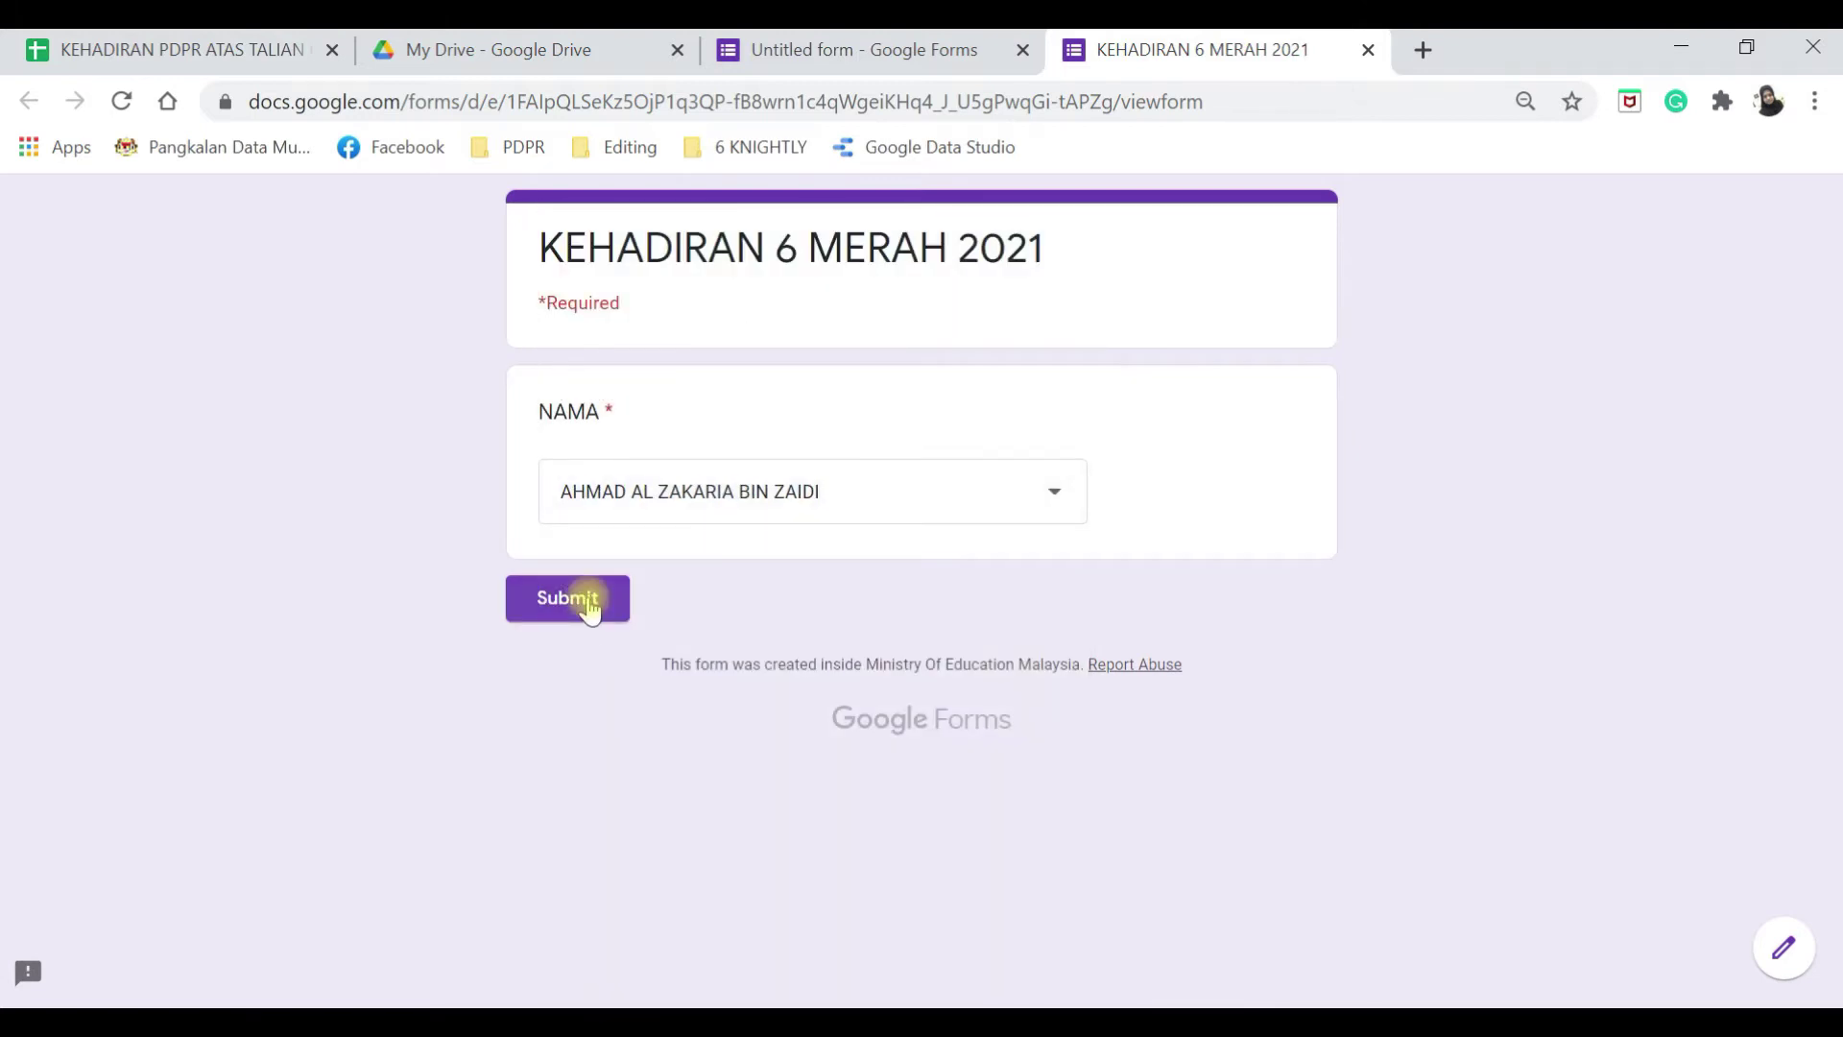
{"action": "left_click", "coordinate": [588, 600]}
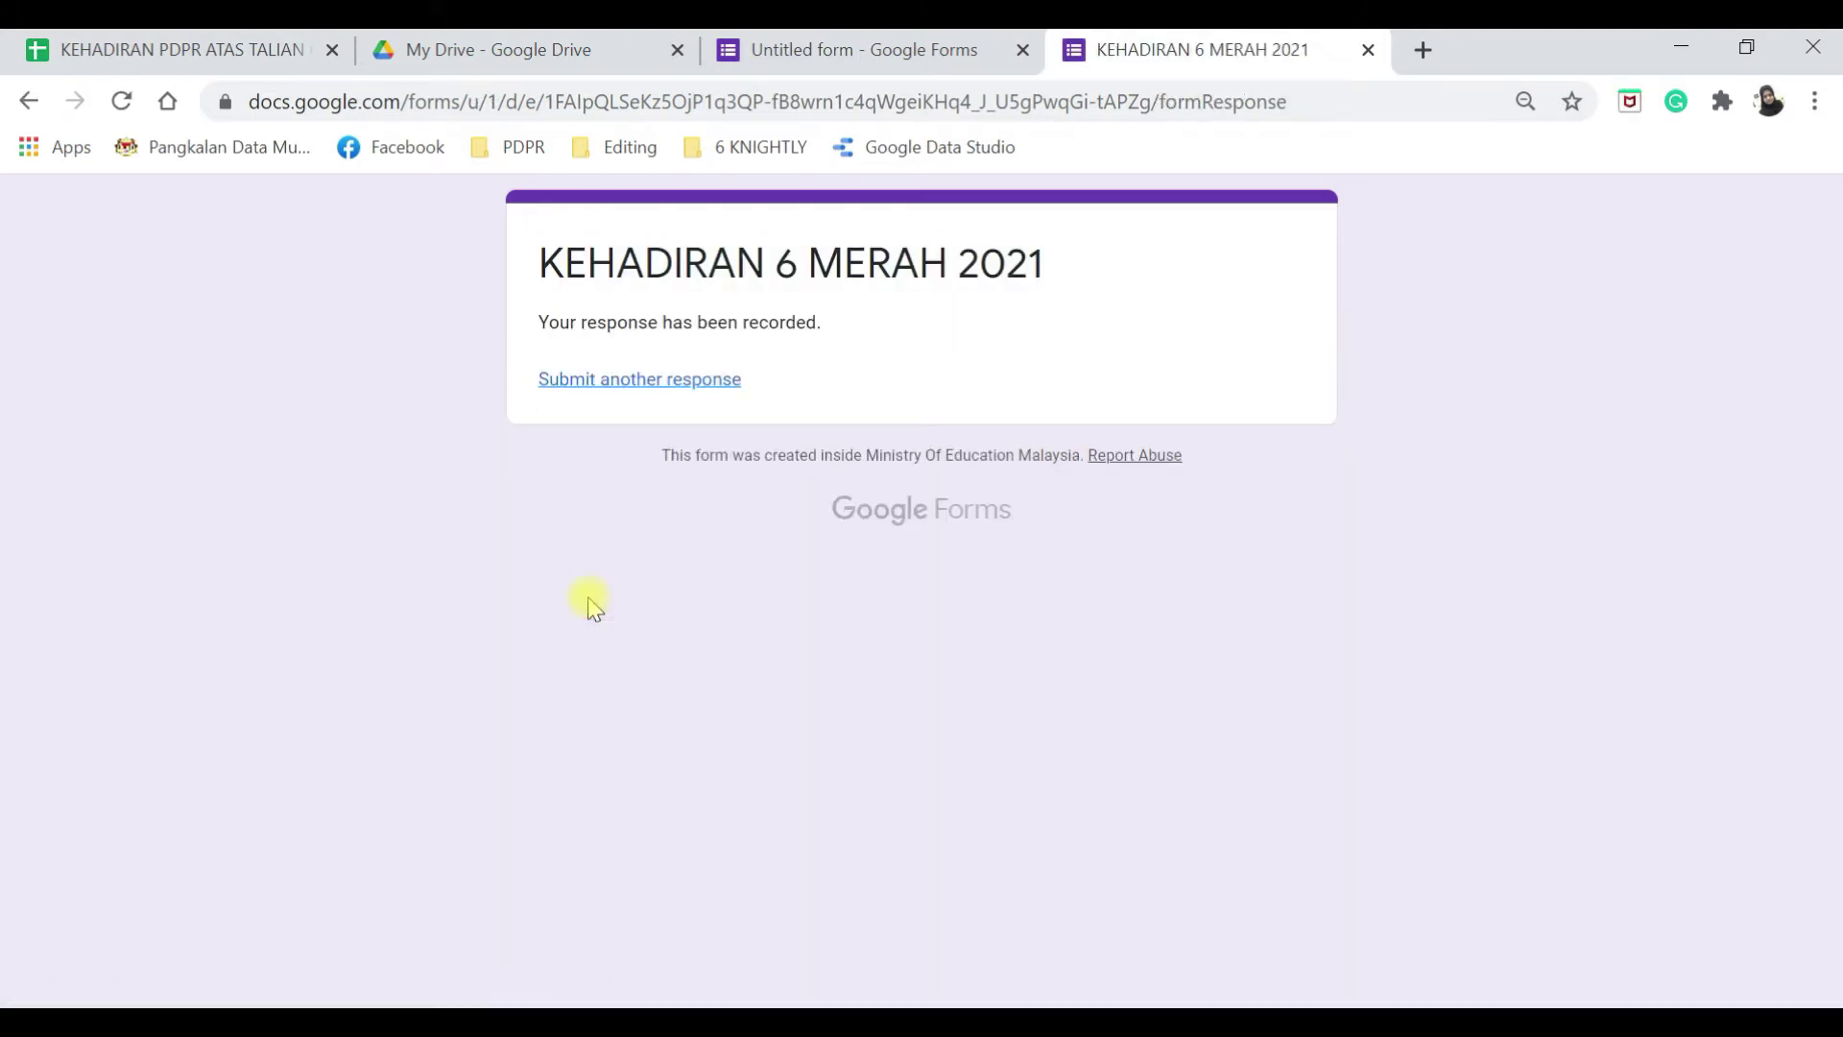
Return to the form editor and name the form file KEHADIRAN 6 MERAH 2021.
{"action": "left_click", "coordinate": [891, 55]}
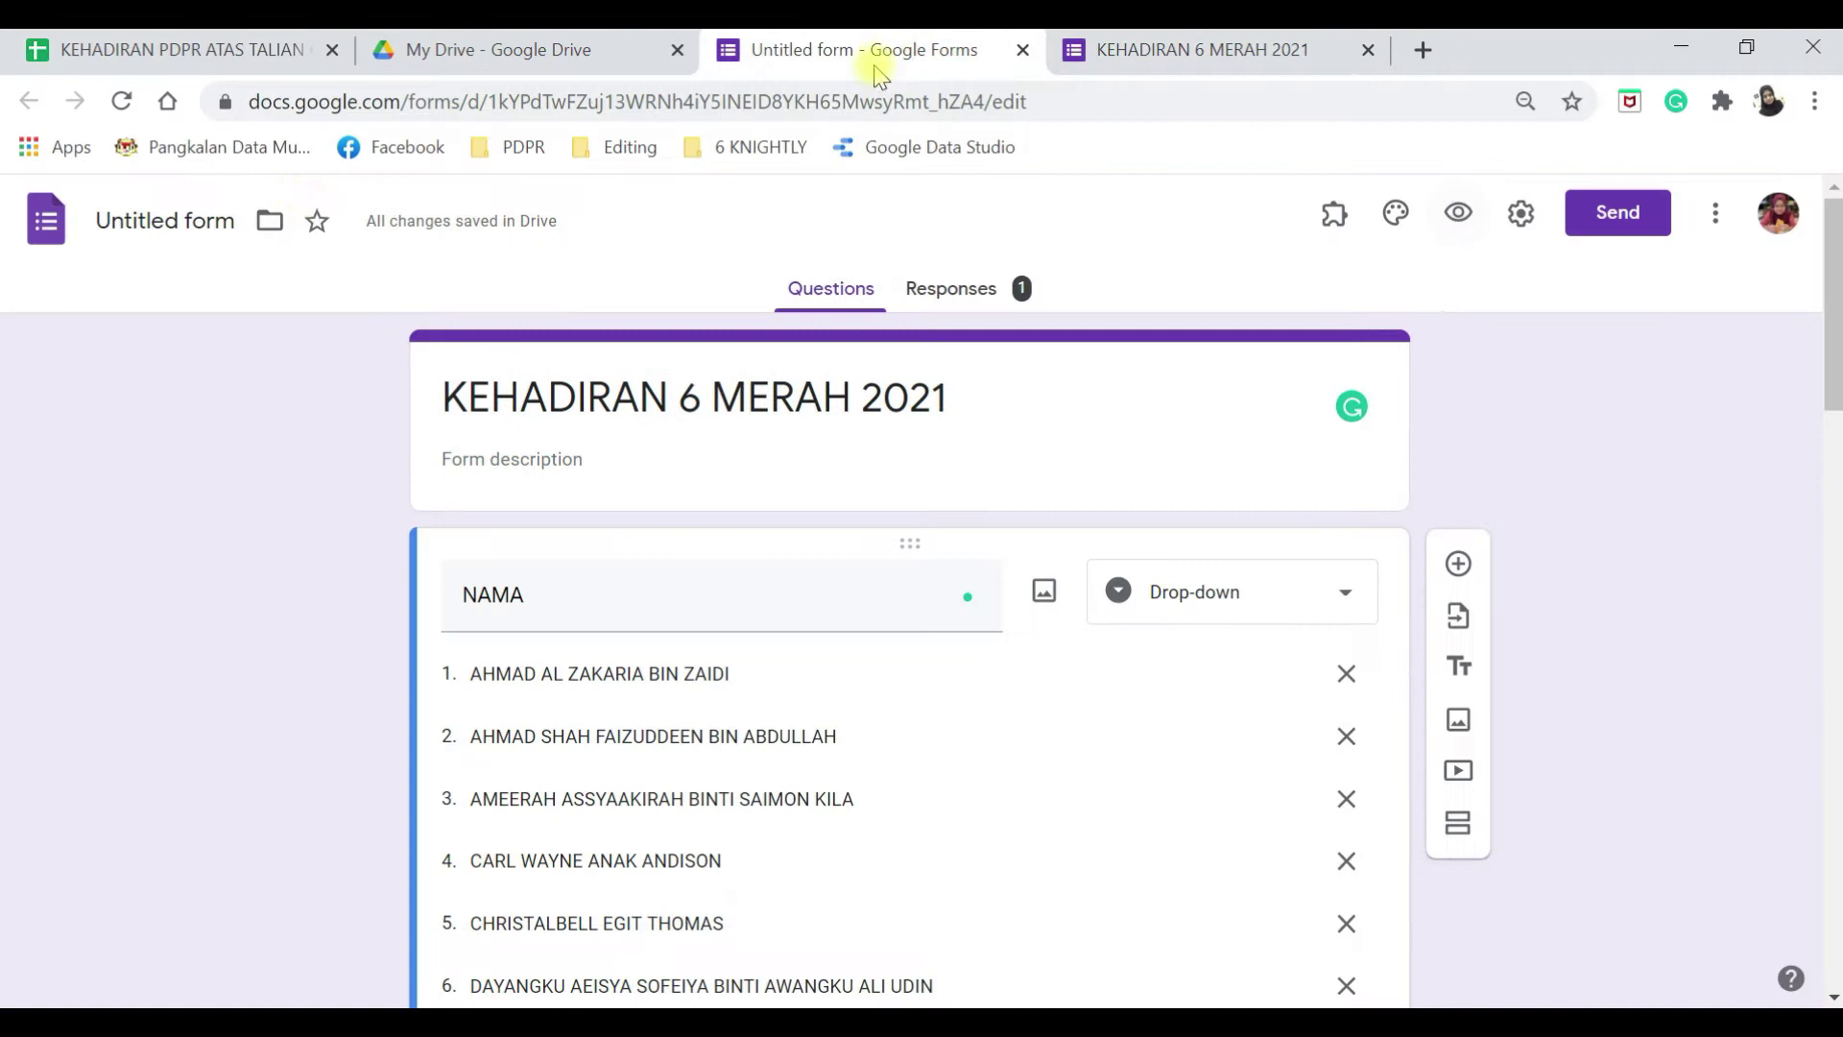
{"action": "left_click", "coordinate": [169, 213]}
{"action": "left_click", "coordinate": [1187, 232]}
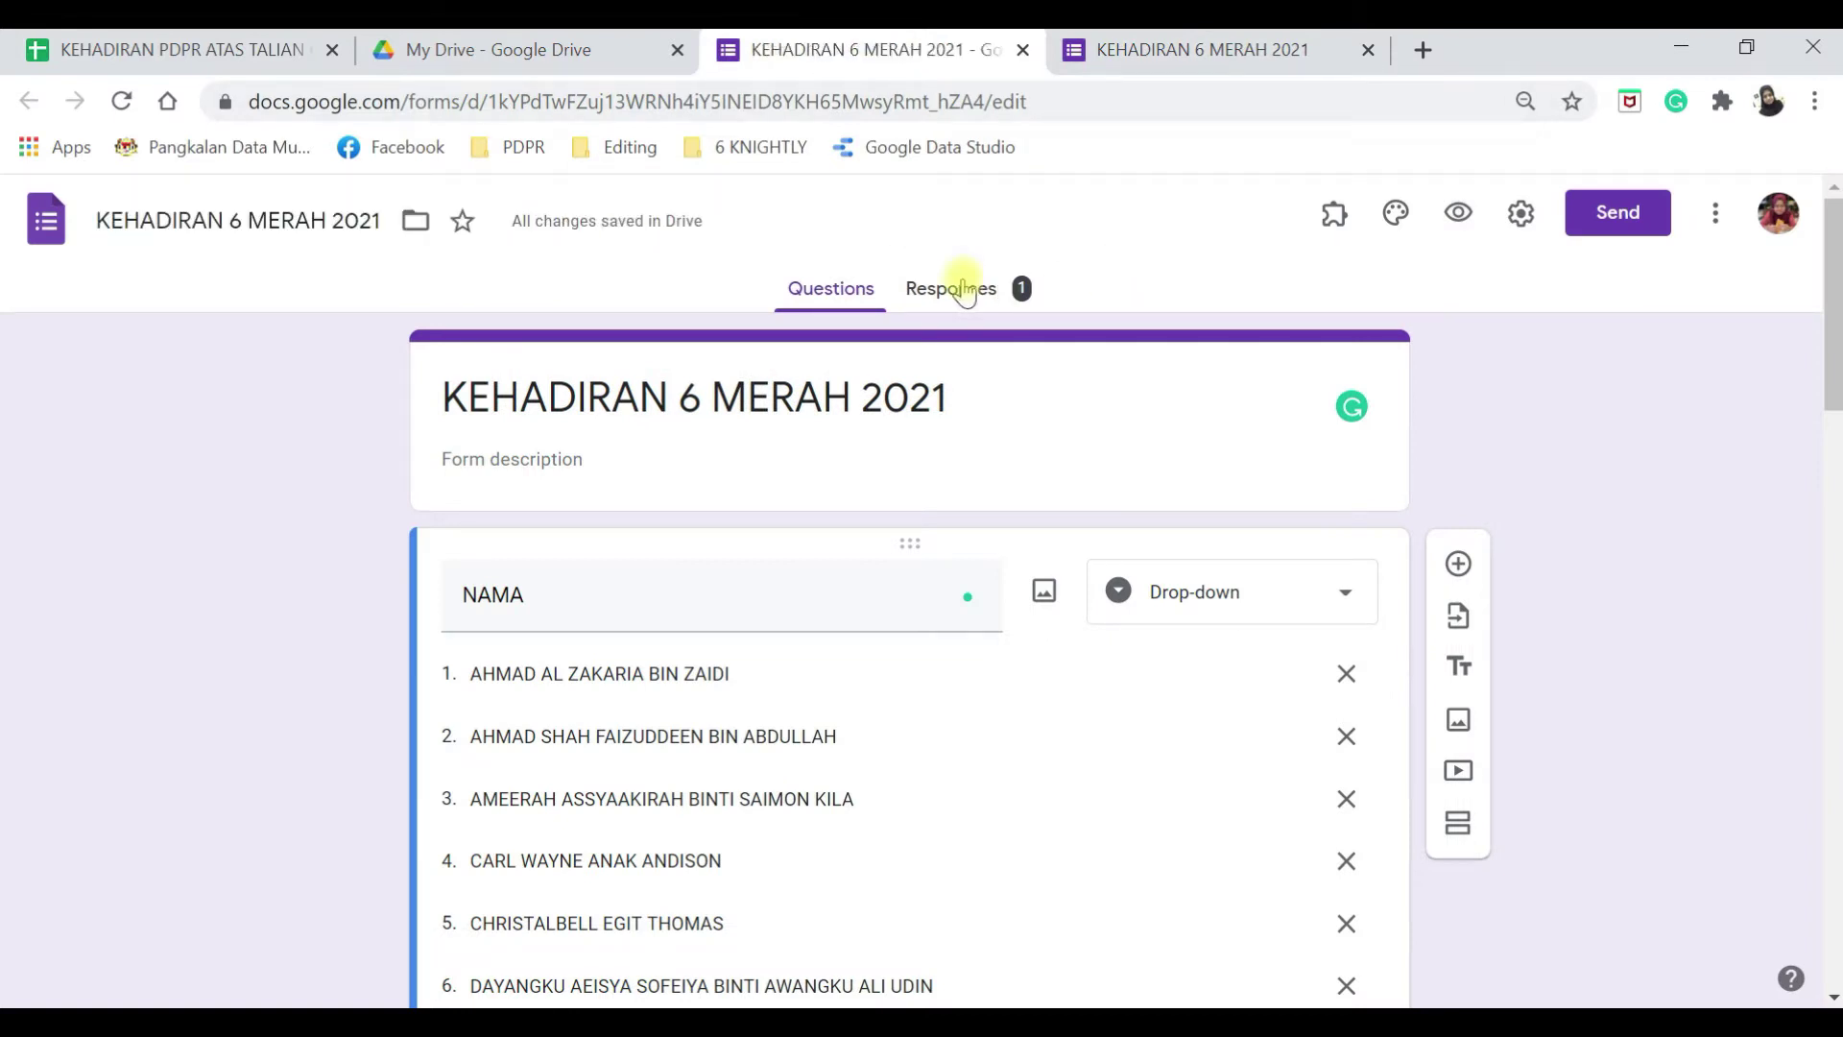
Send the form's responses to a new spreadsheet with the suggested name.
{"action": "left_click", "coordinate": [999, 290]}
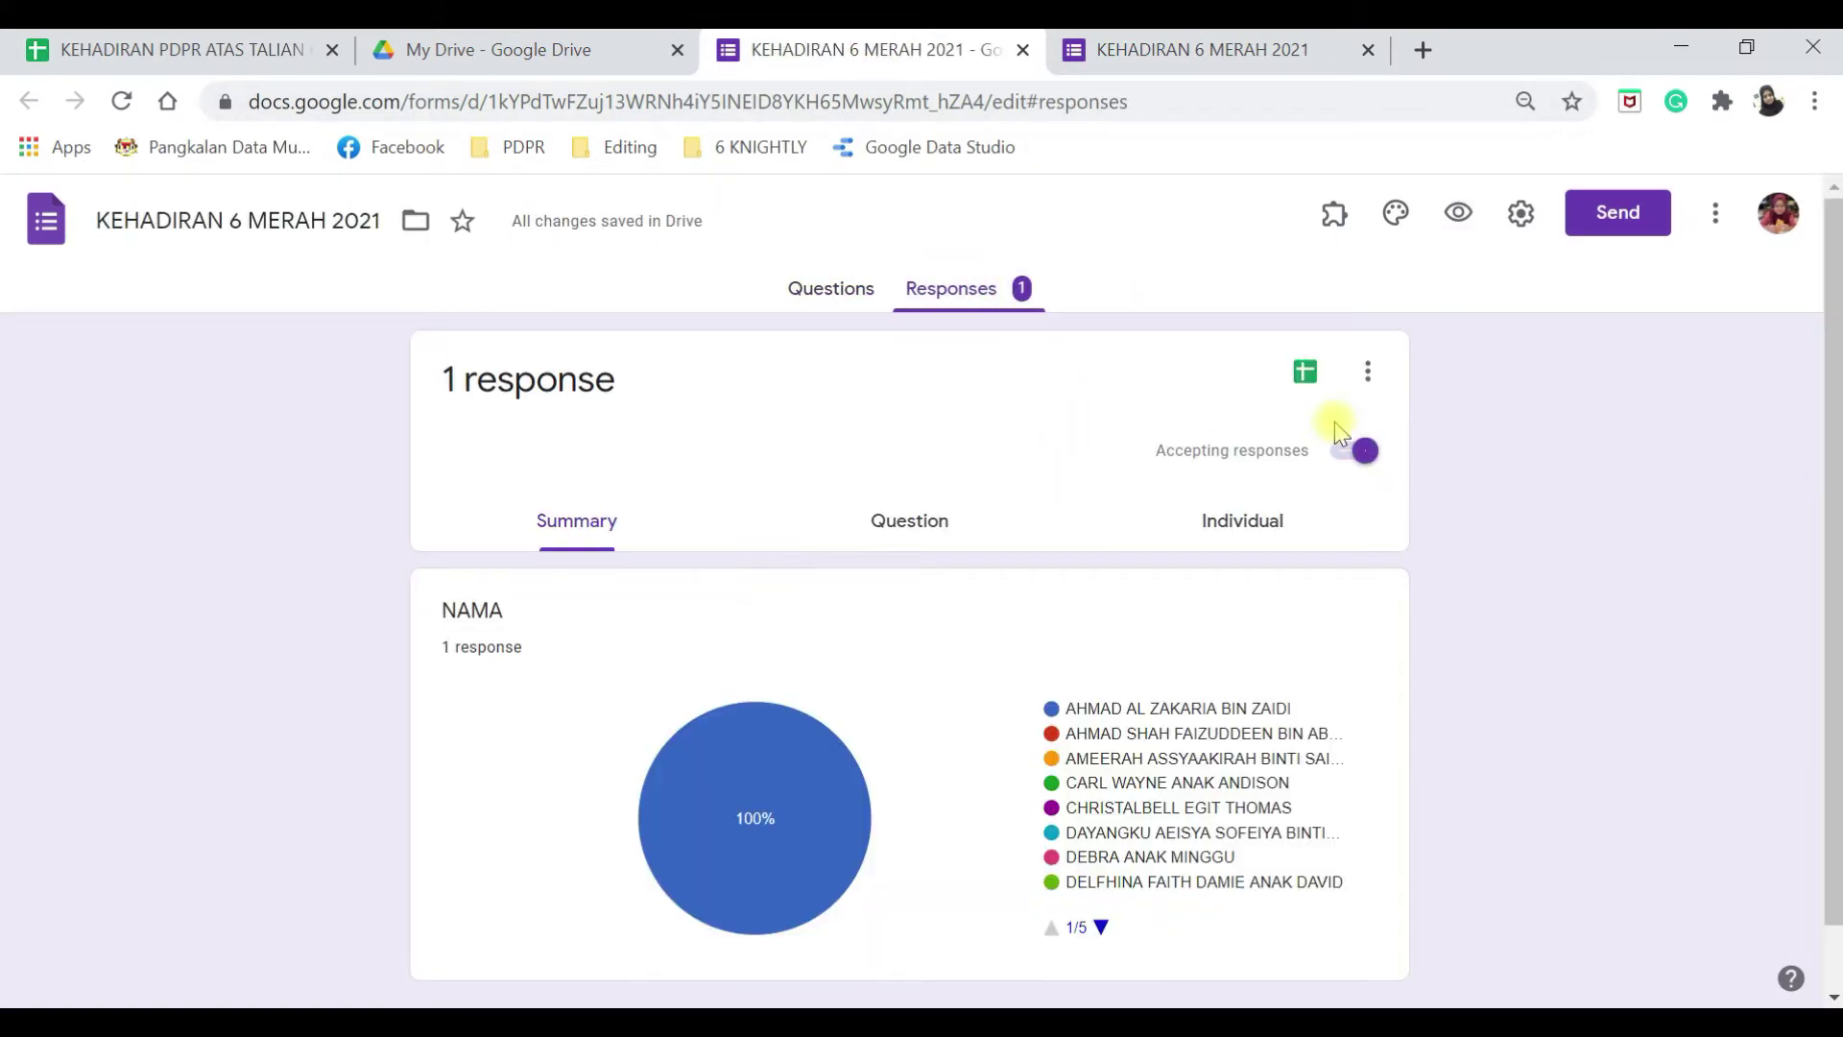
{"action": "left_click", "coordinate": [1303, 382]}
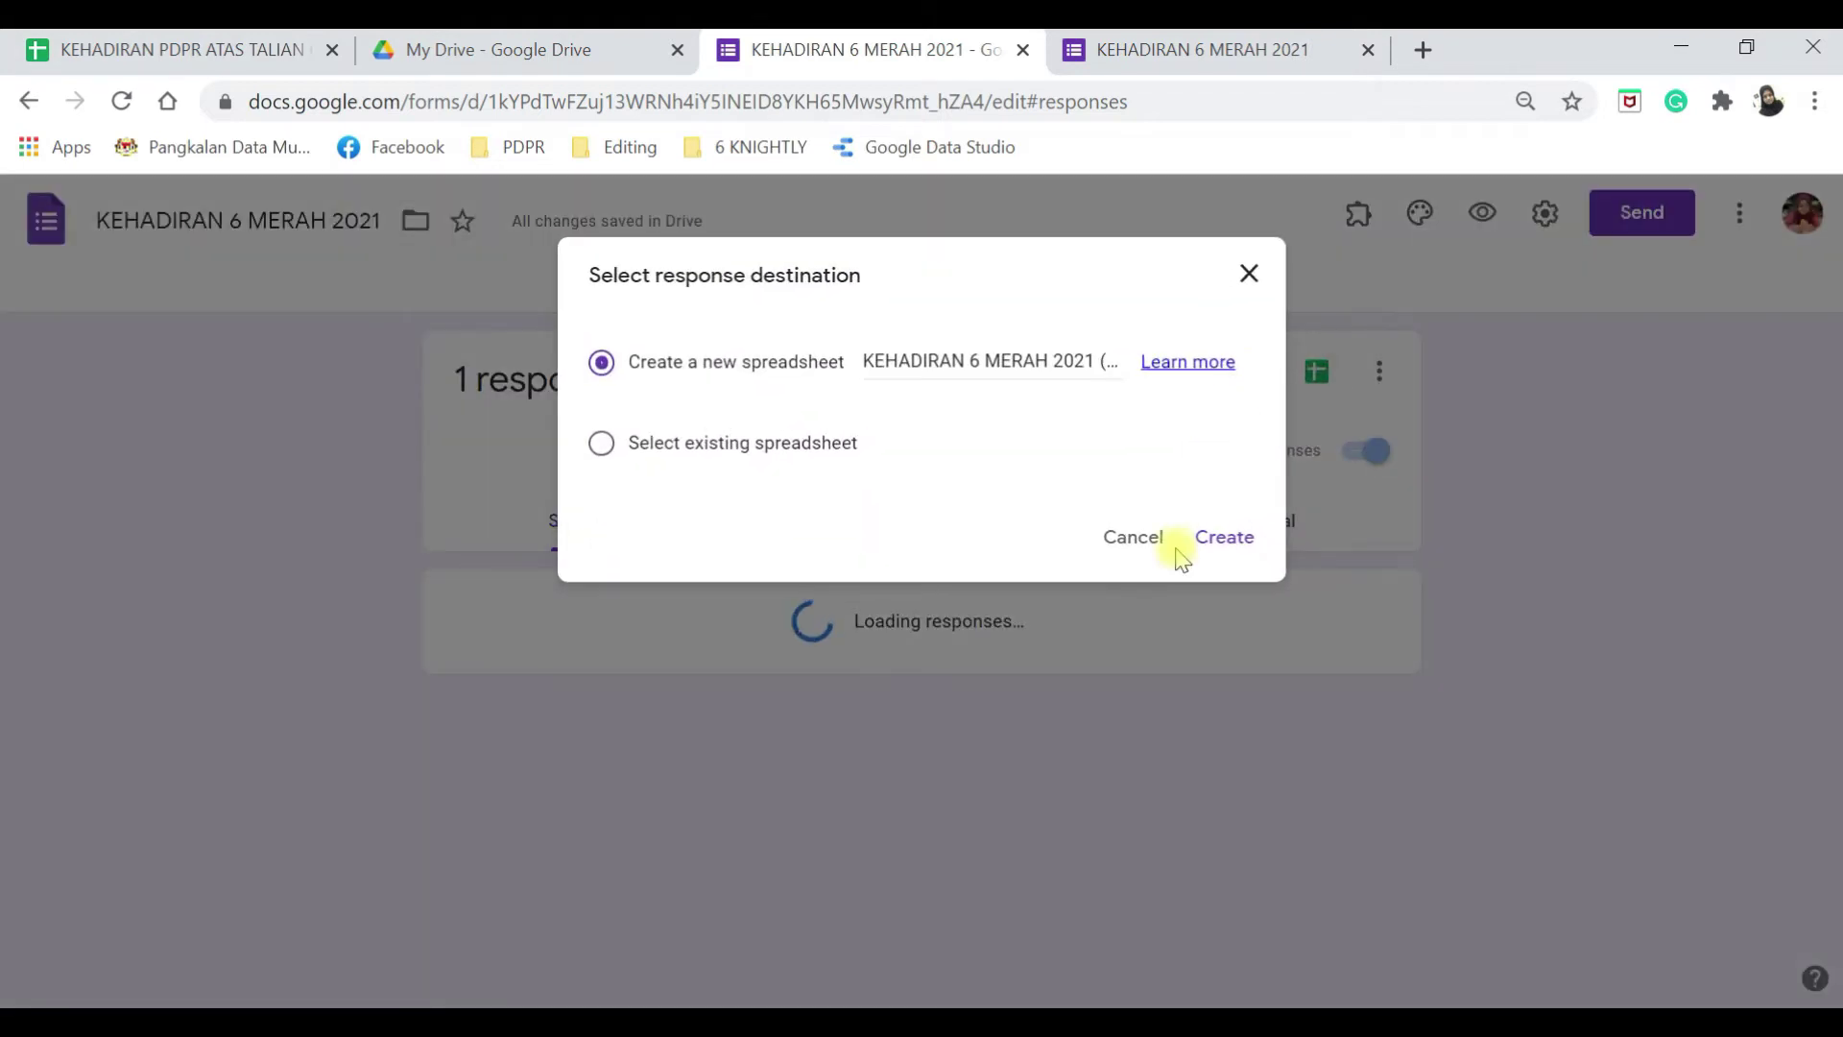
{"action": "left_click", "coordinate": [1228, 540]}
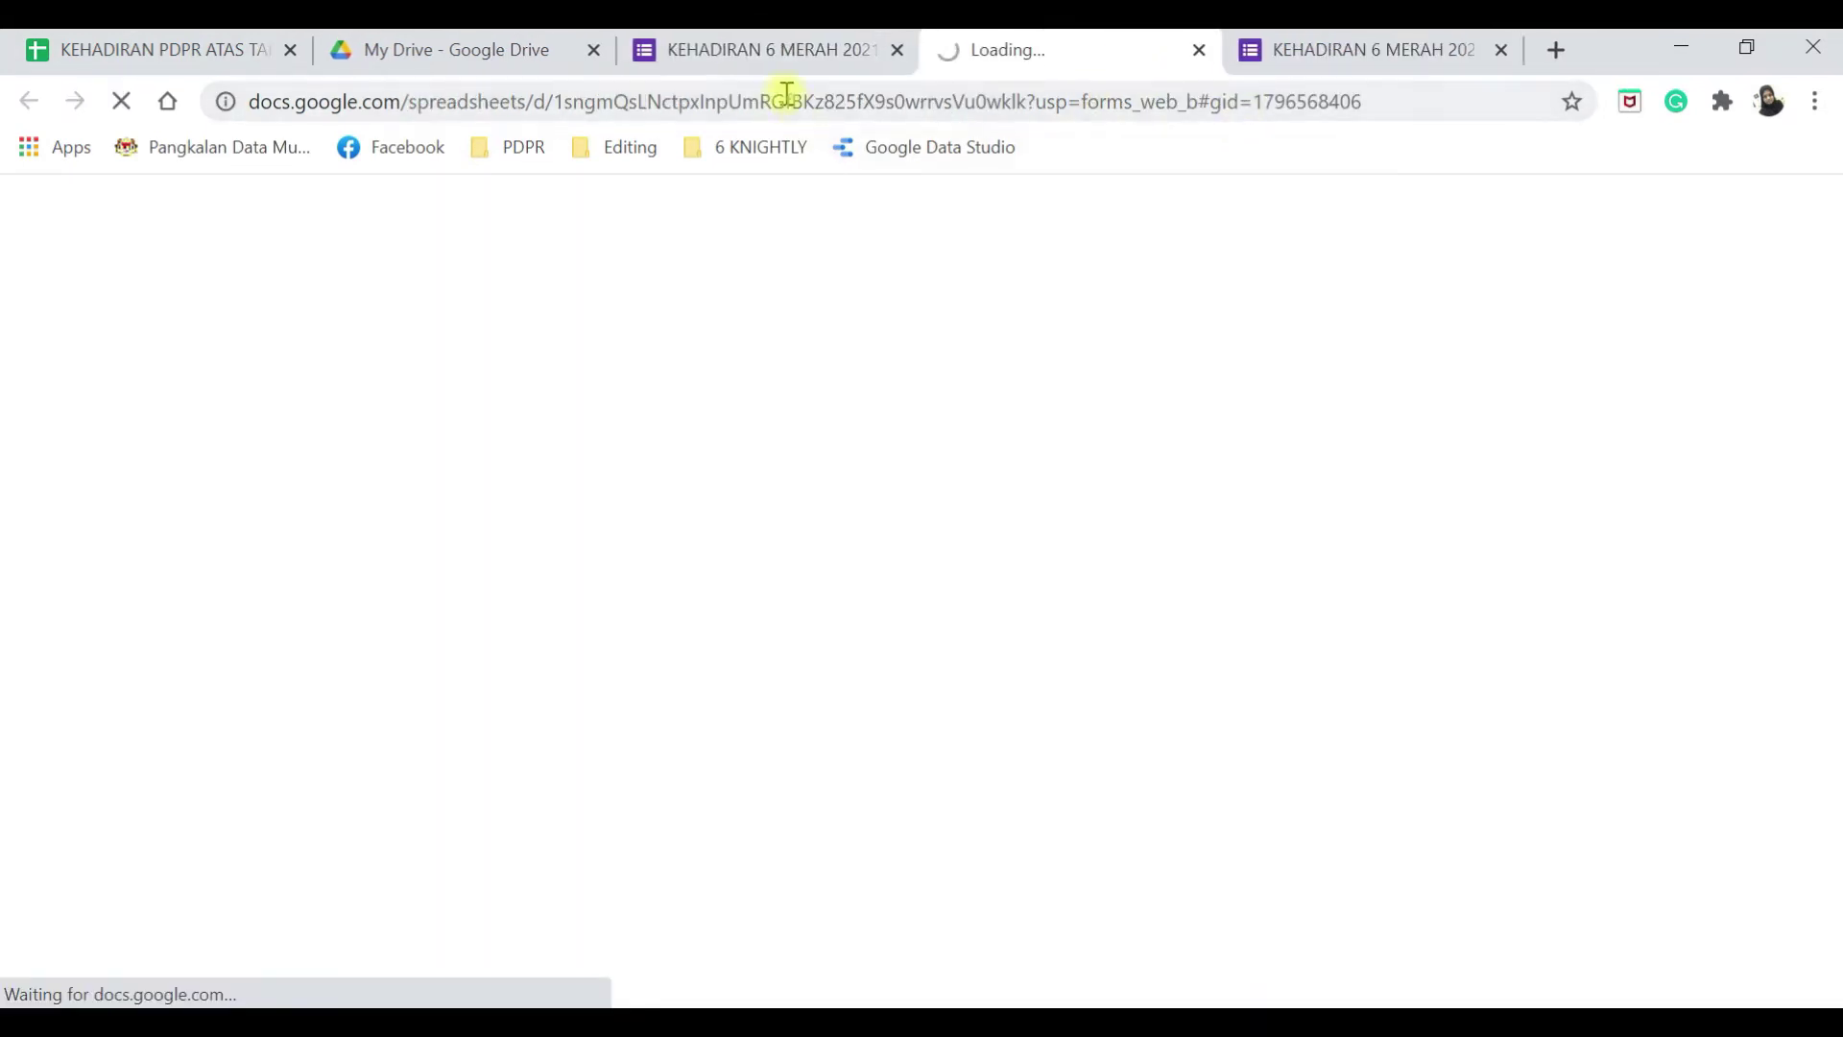
Load another blank response page in the form preview, then switch to the new response spreadsheet.
{"action": "left_click", "coordinate": [1286, 50]}
{"action": "left_click", "coordinate": [650, 378]}
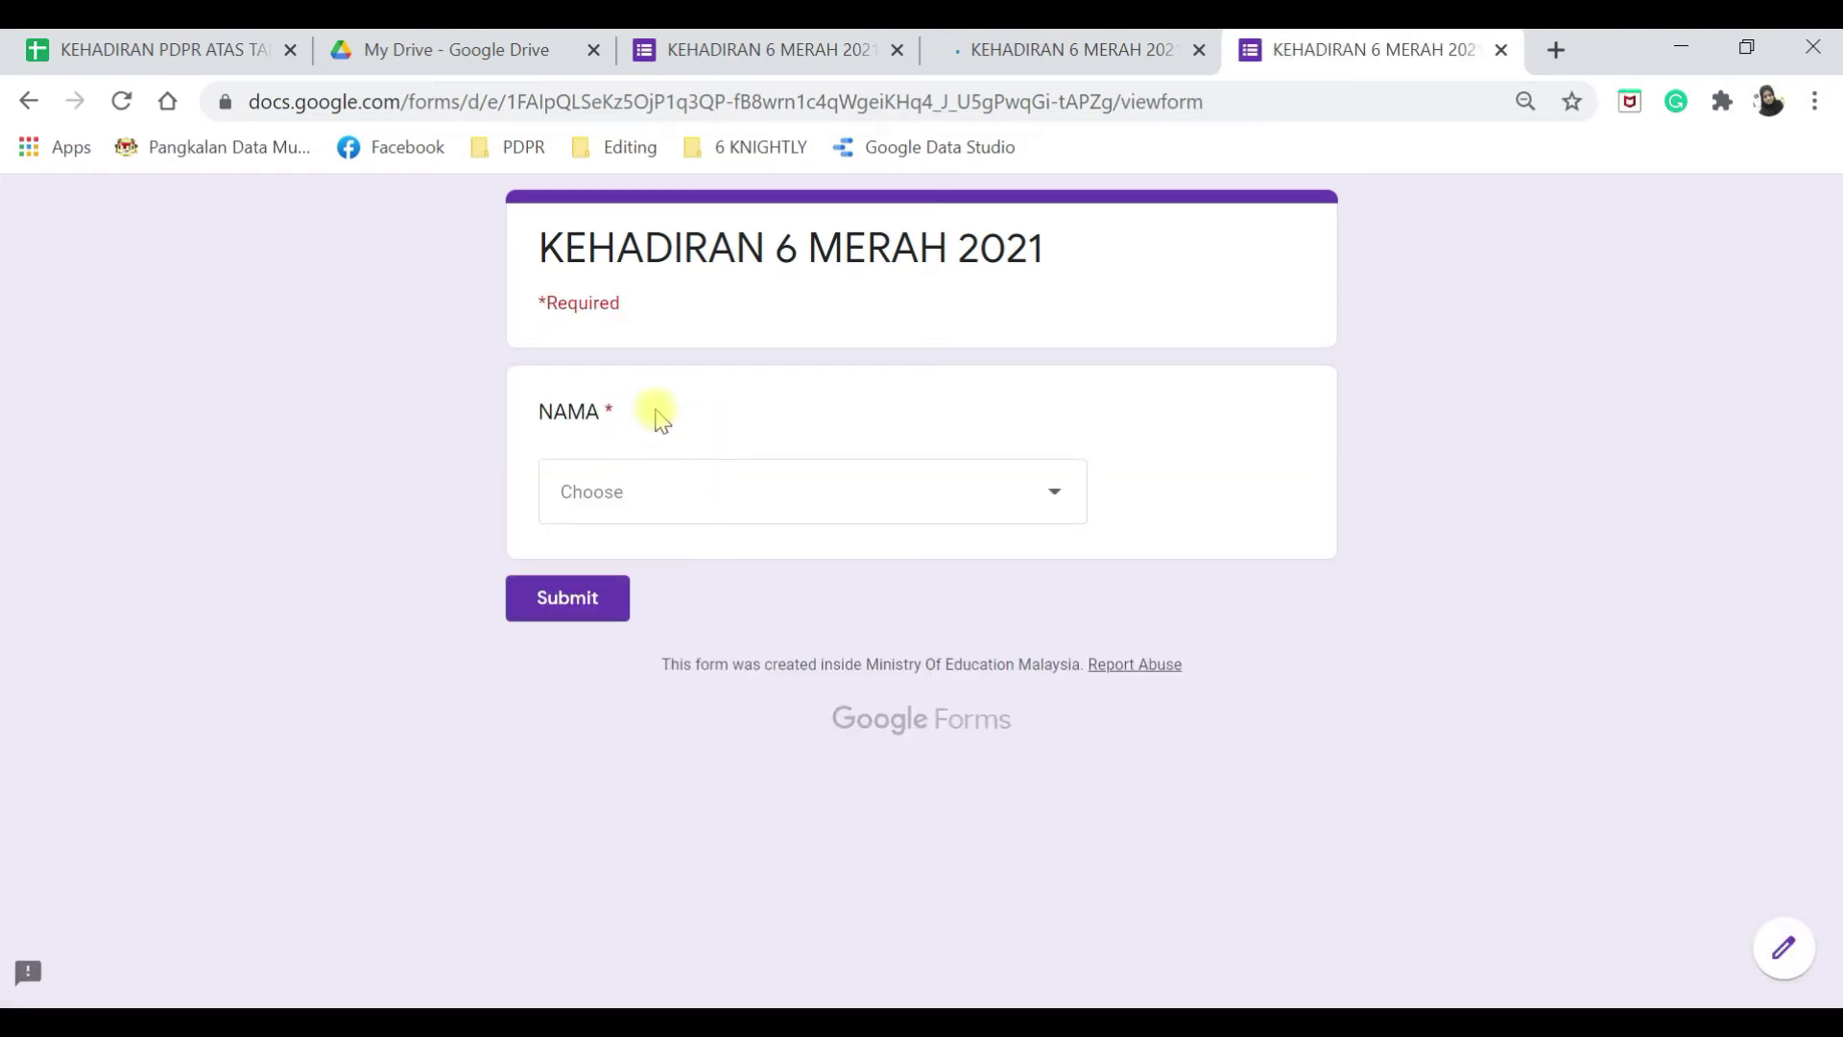
{"action": "left_click", "coordinate": [989, 67]}
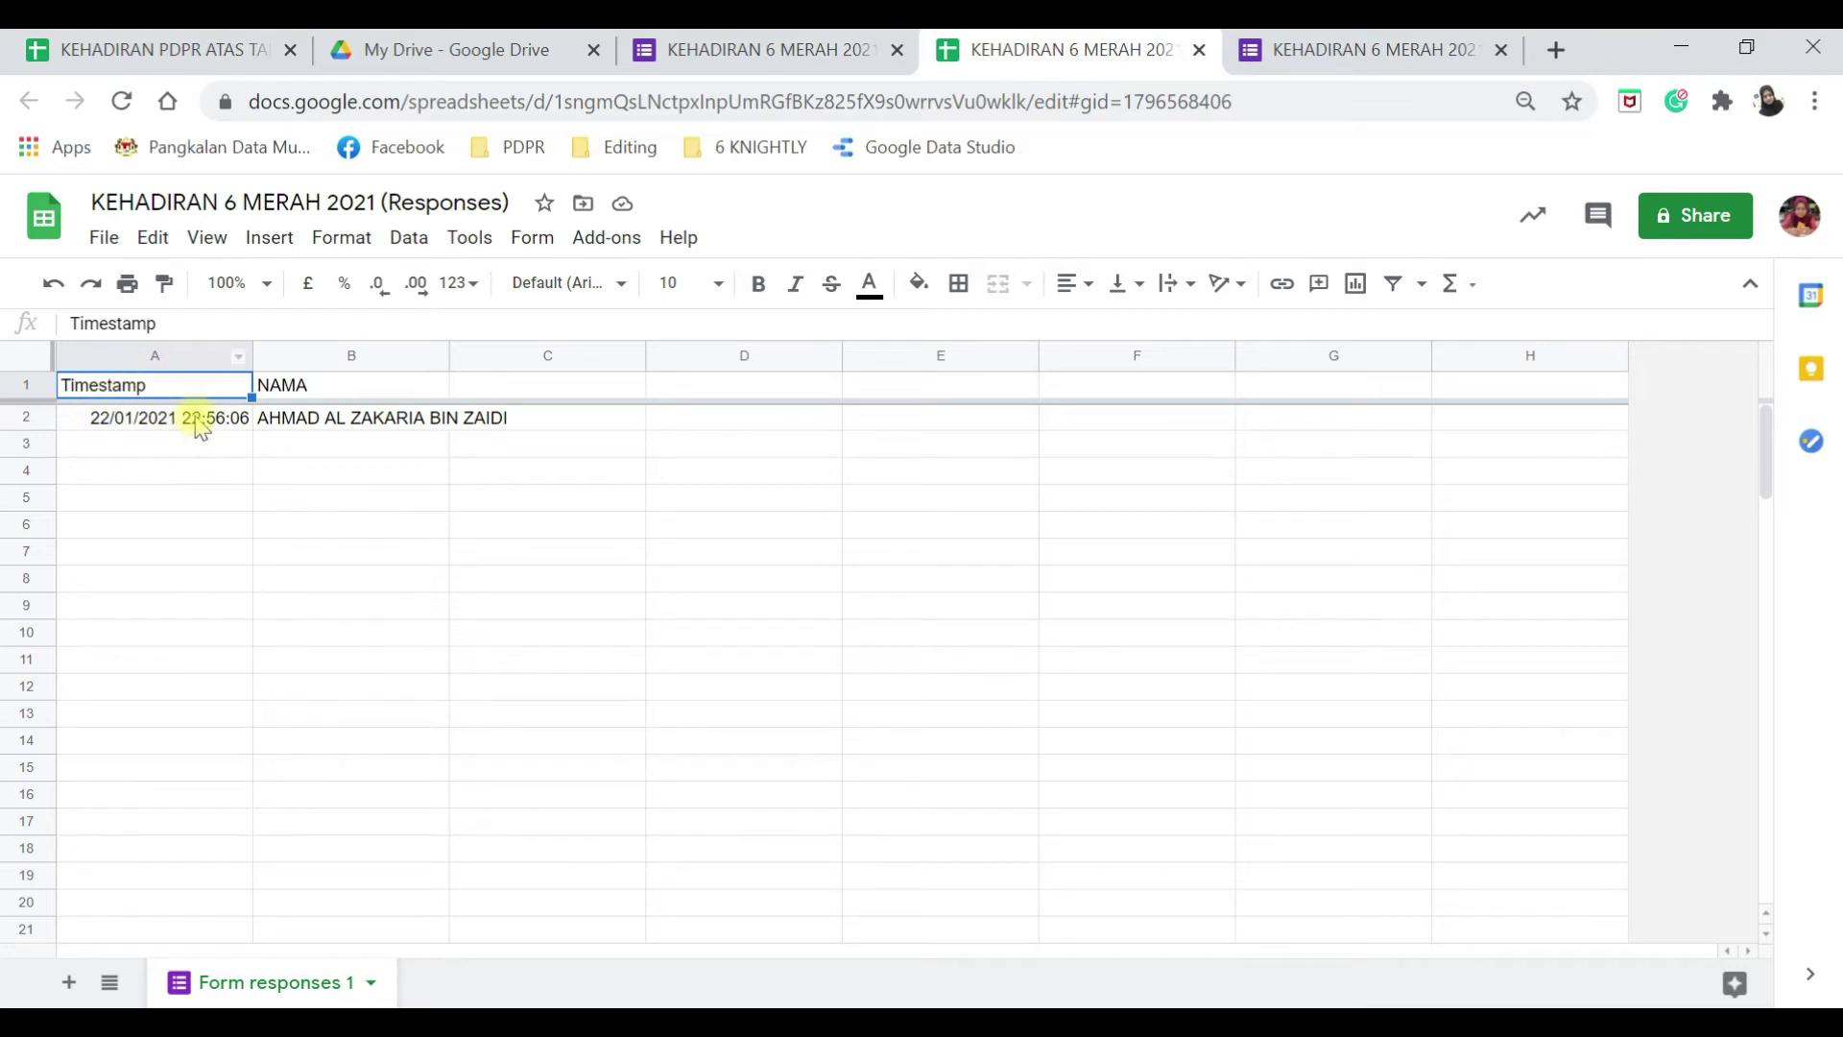
Fit column B to its contents and enter the header TARIKH in cell C1.
{"action": "double_click", "coordinate": [447, 365]}
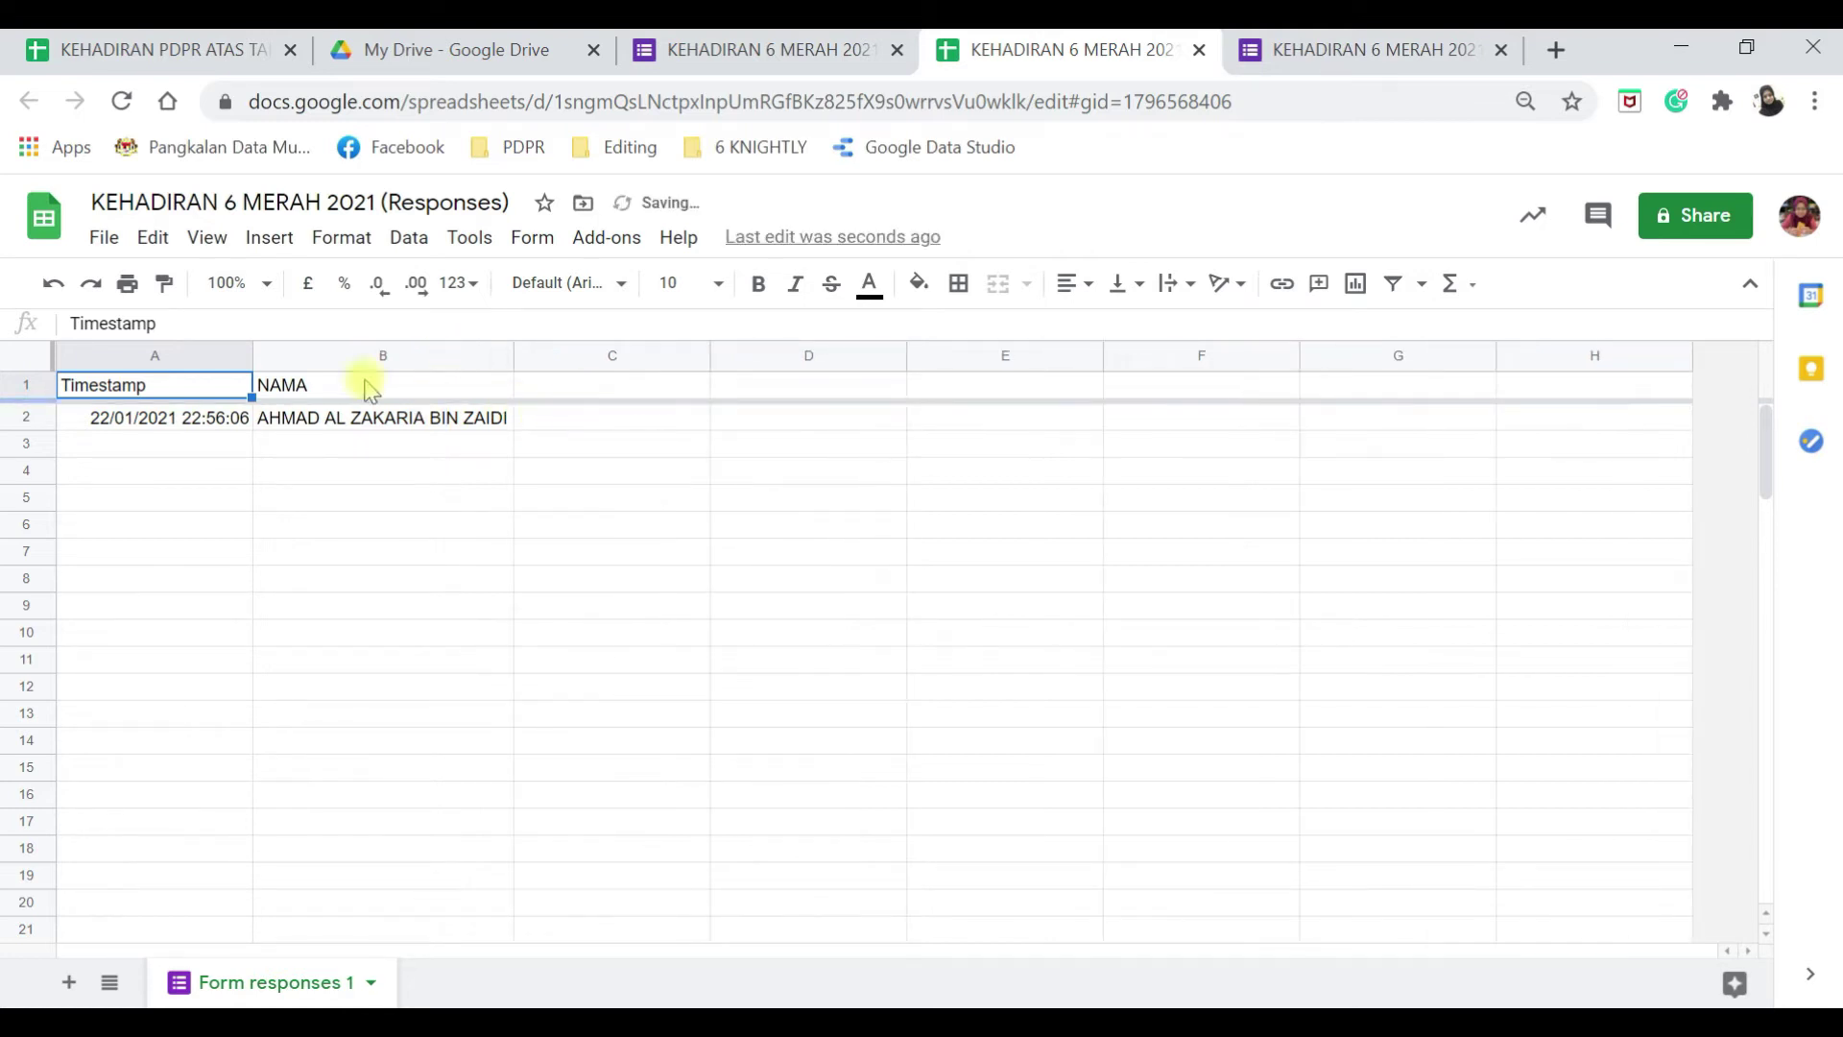
{"action": "left_click", "coordinate": [599, 389]}
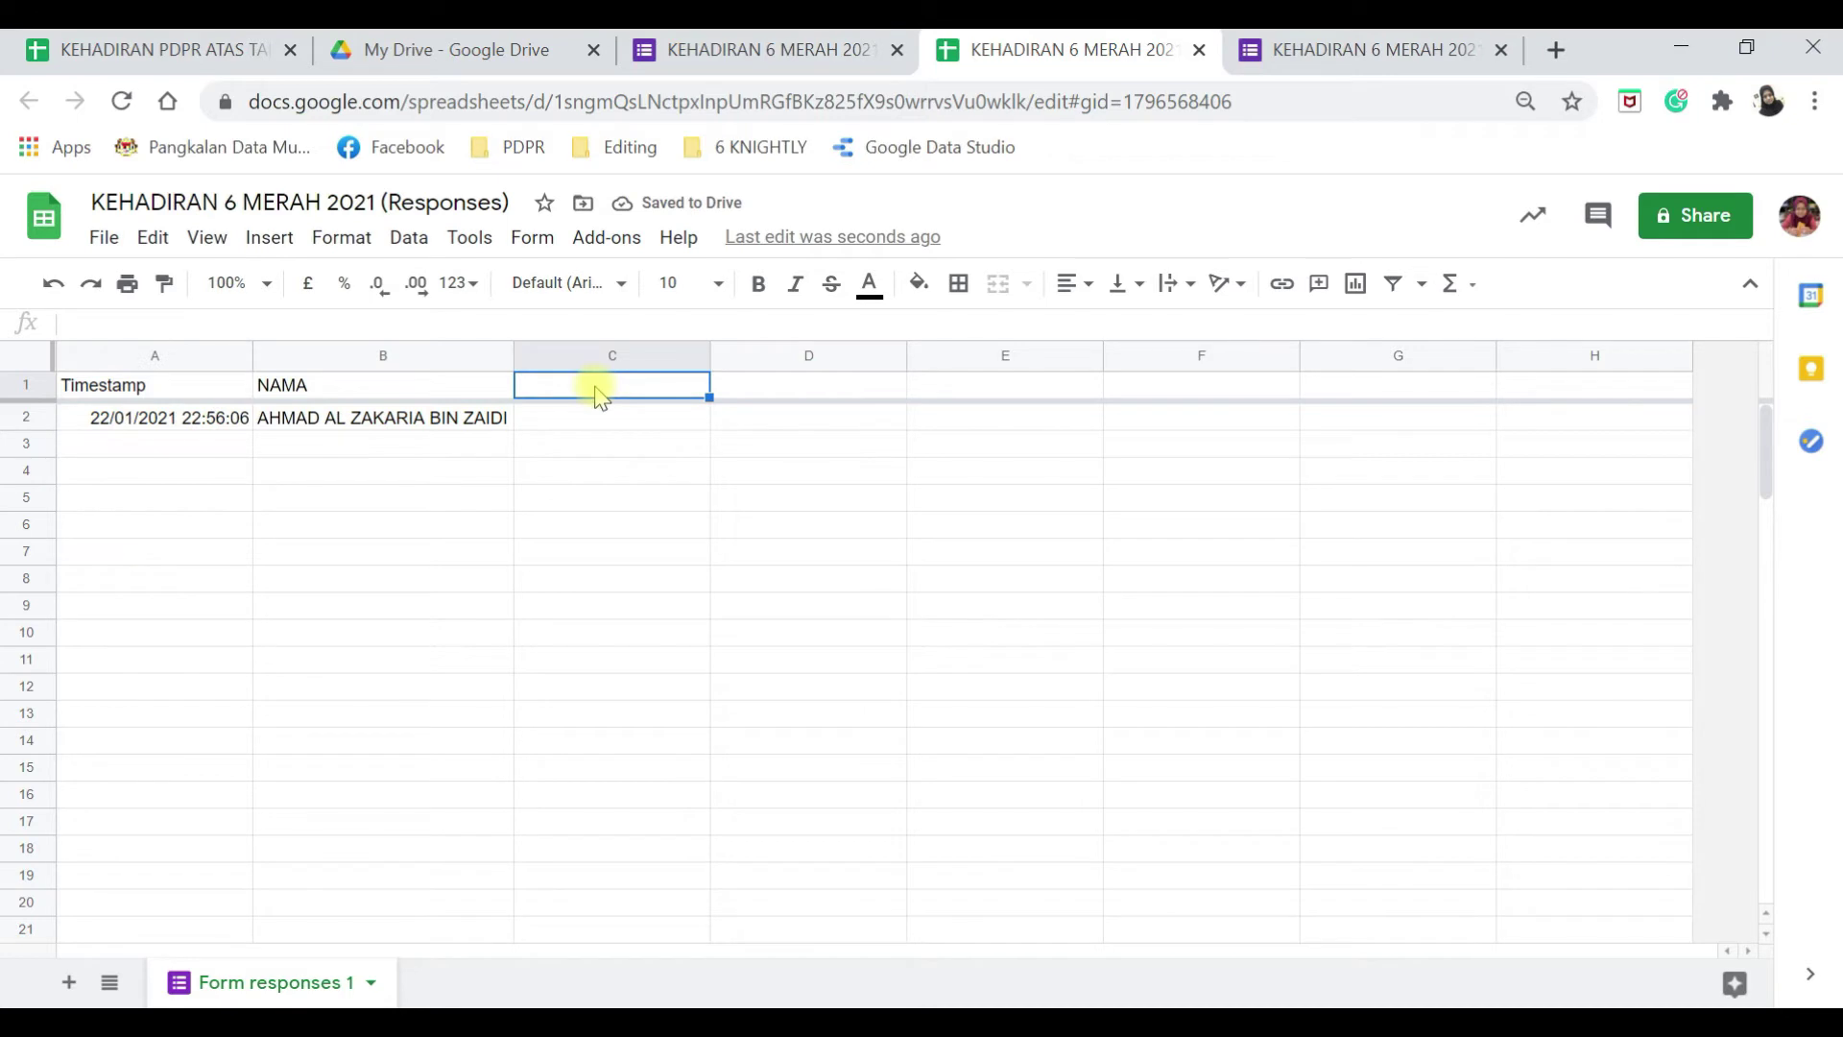
{"action": "type", "text": "TARIKH"}
{"action": "left_click", "coordinate": [597, 422]}
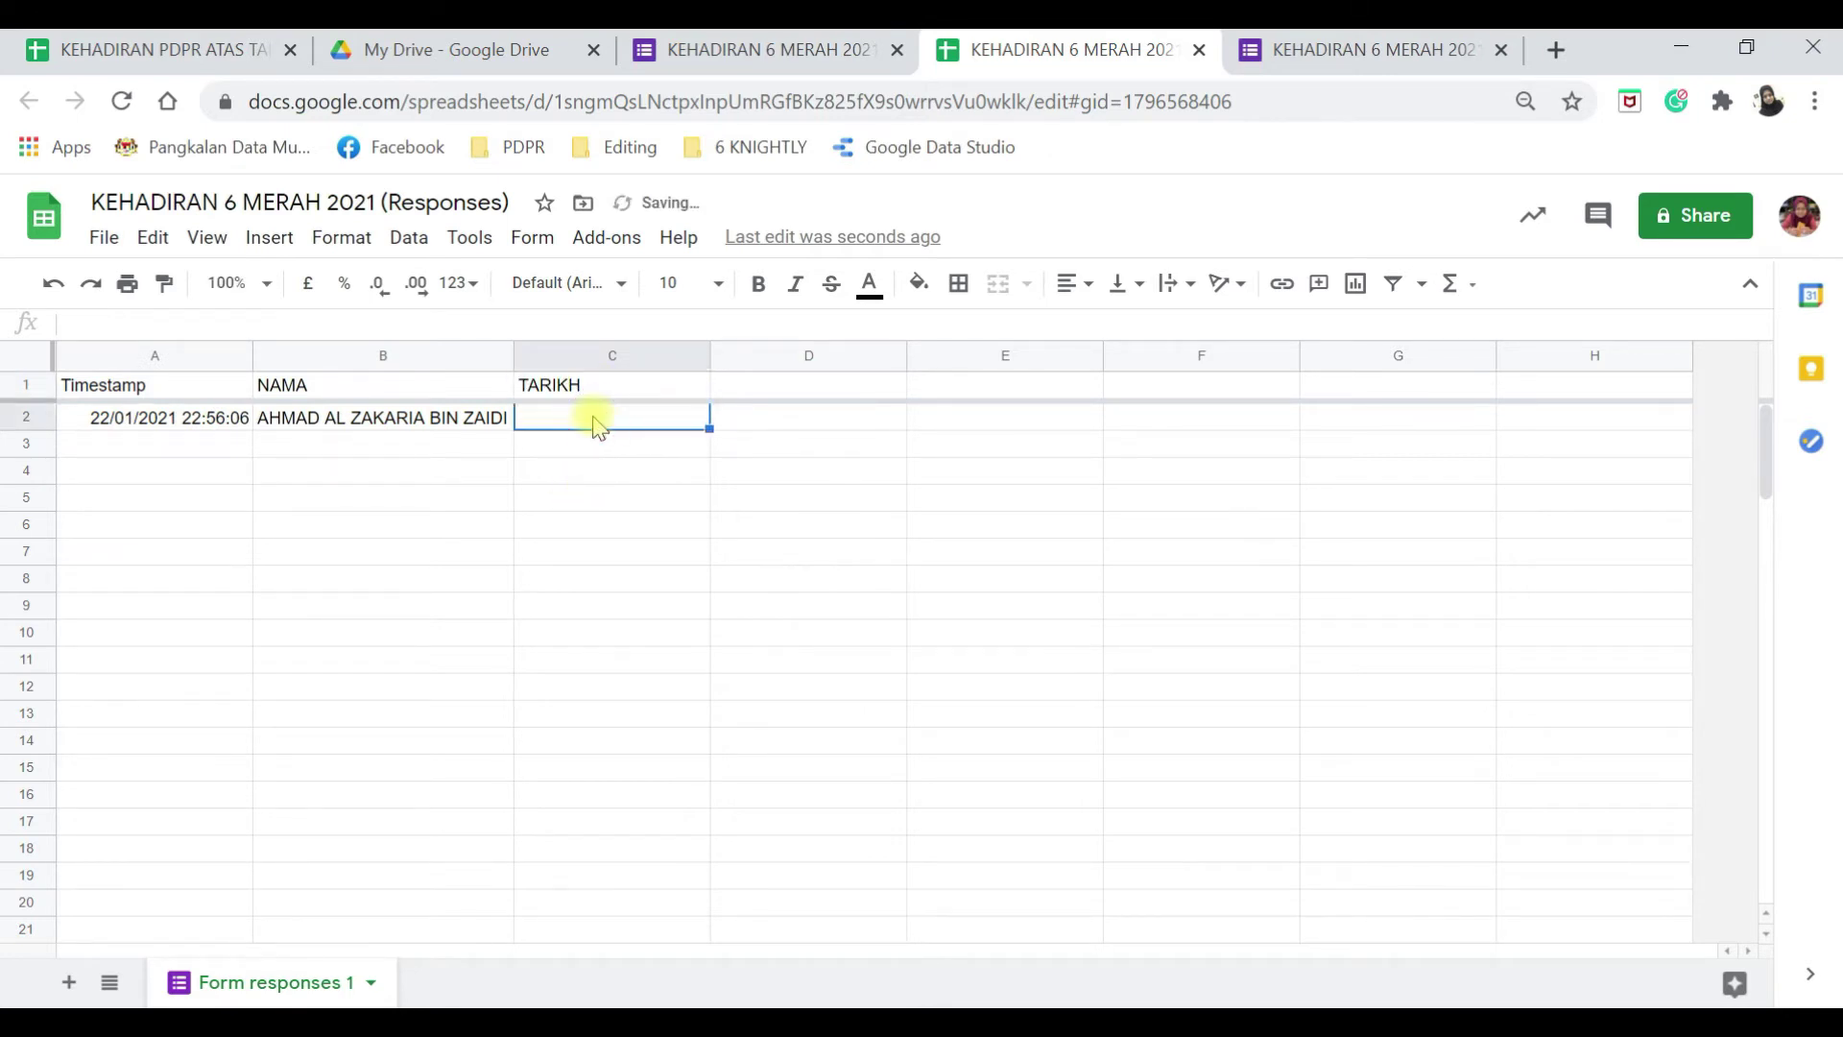
Enter the formula =SPLIT(A2:A," ") in cell C2 to separate the timestamp's date from its time.
{"action": "left_click", "coordinate": [547, 399]}
{"action": "left_click", "coordinate": [546, 362]}
{"action": "type", "text": "="}
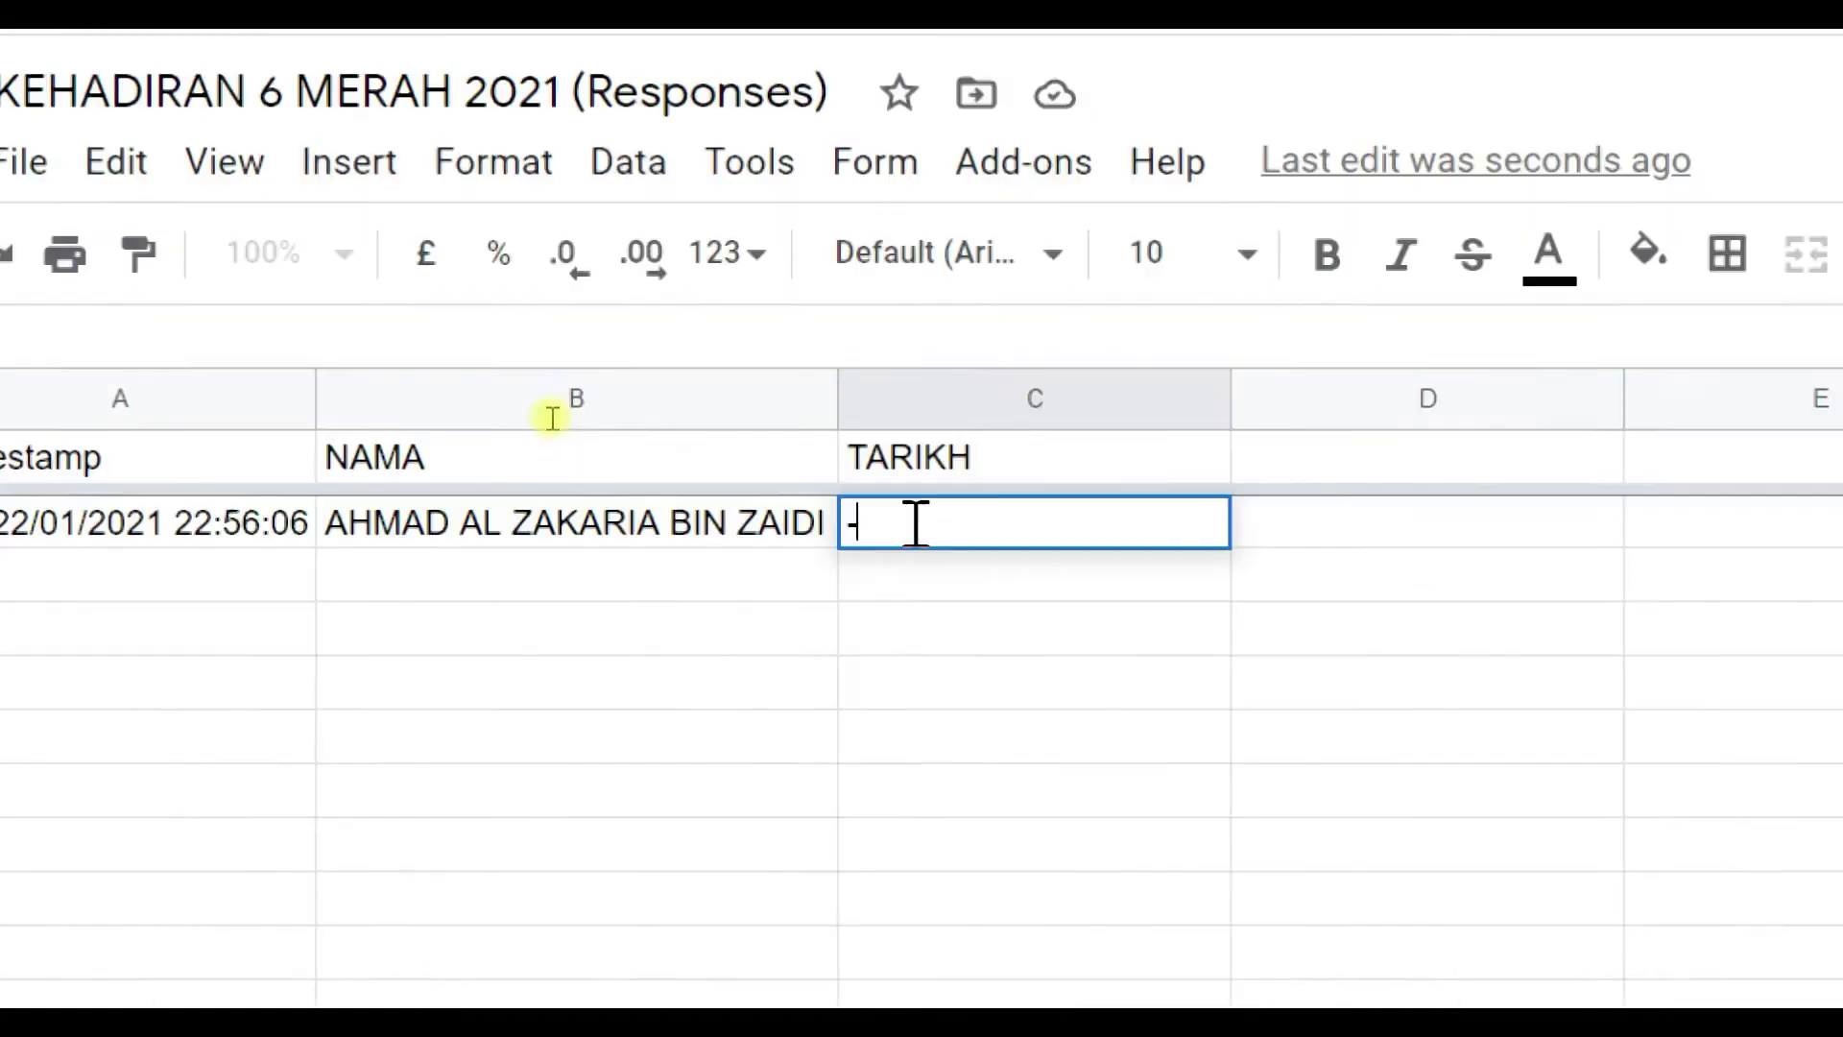
{"action": "type", "text": "SPLIT"}
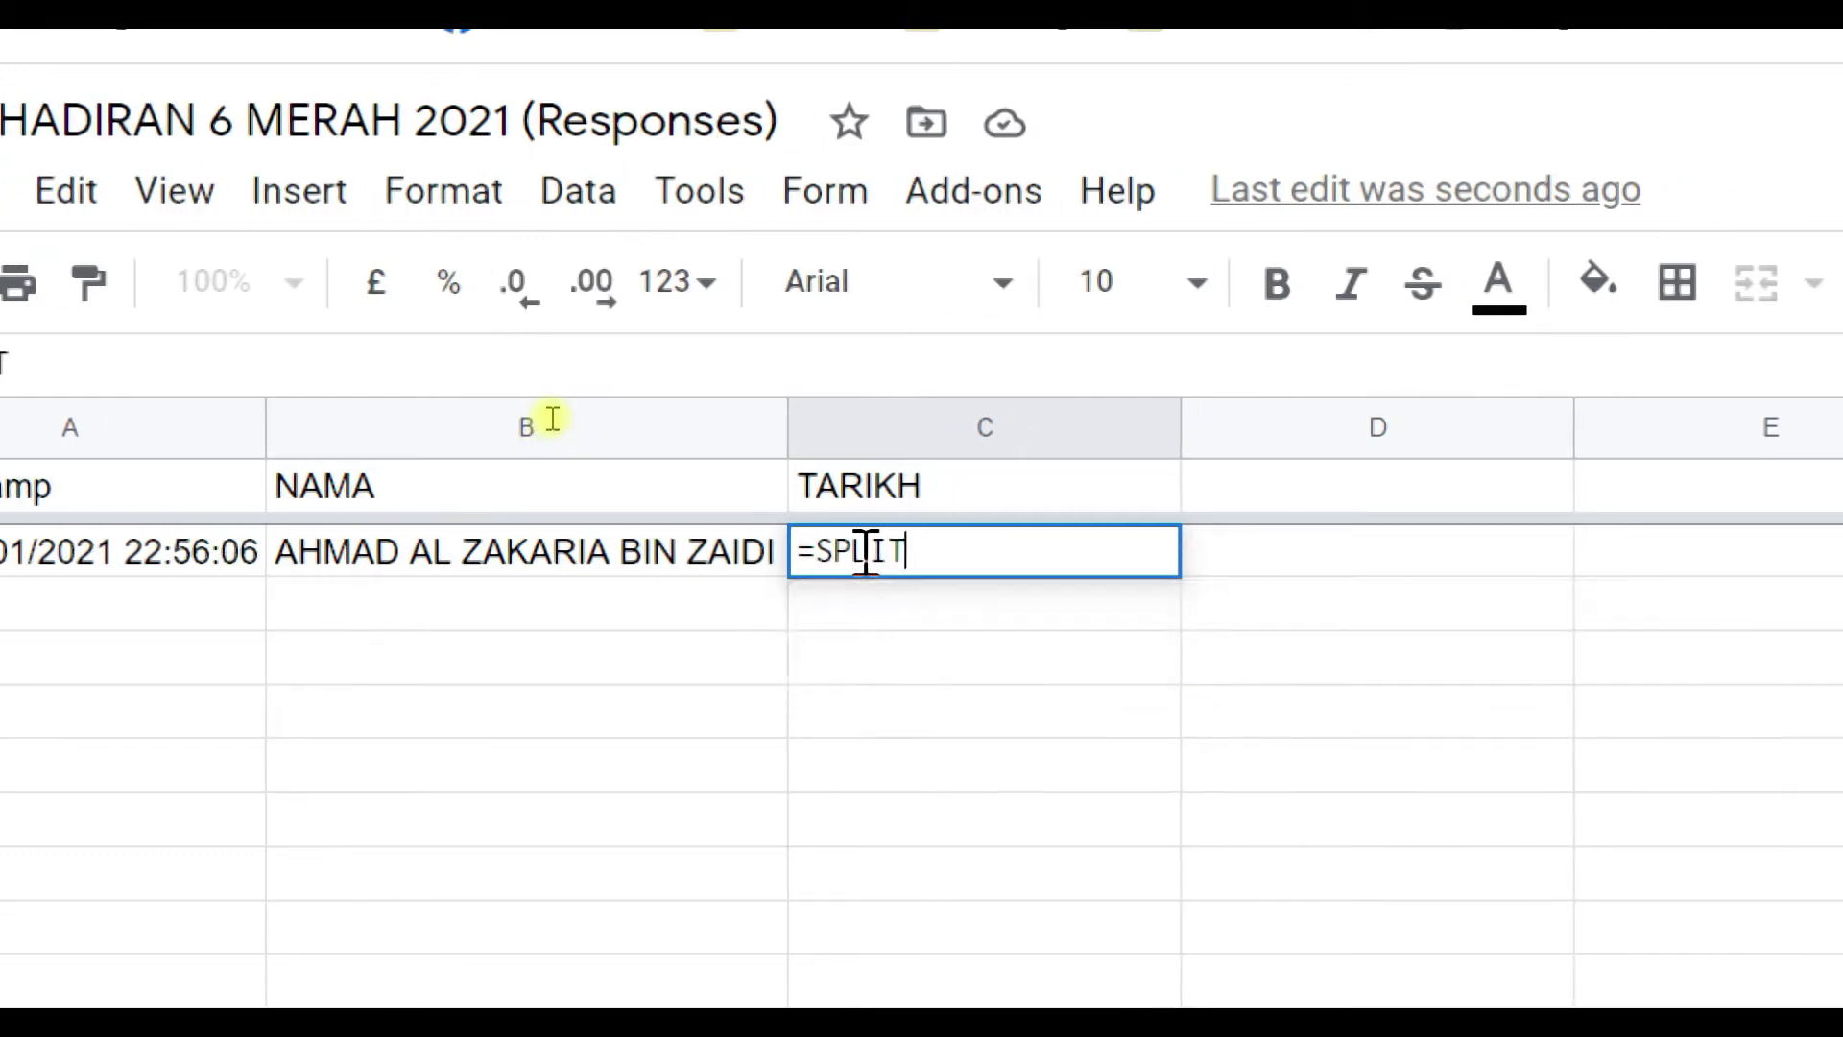
{"action": "type", "text": "("}
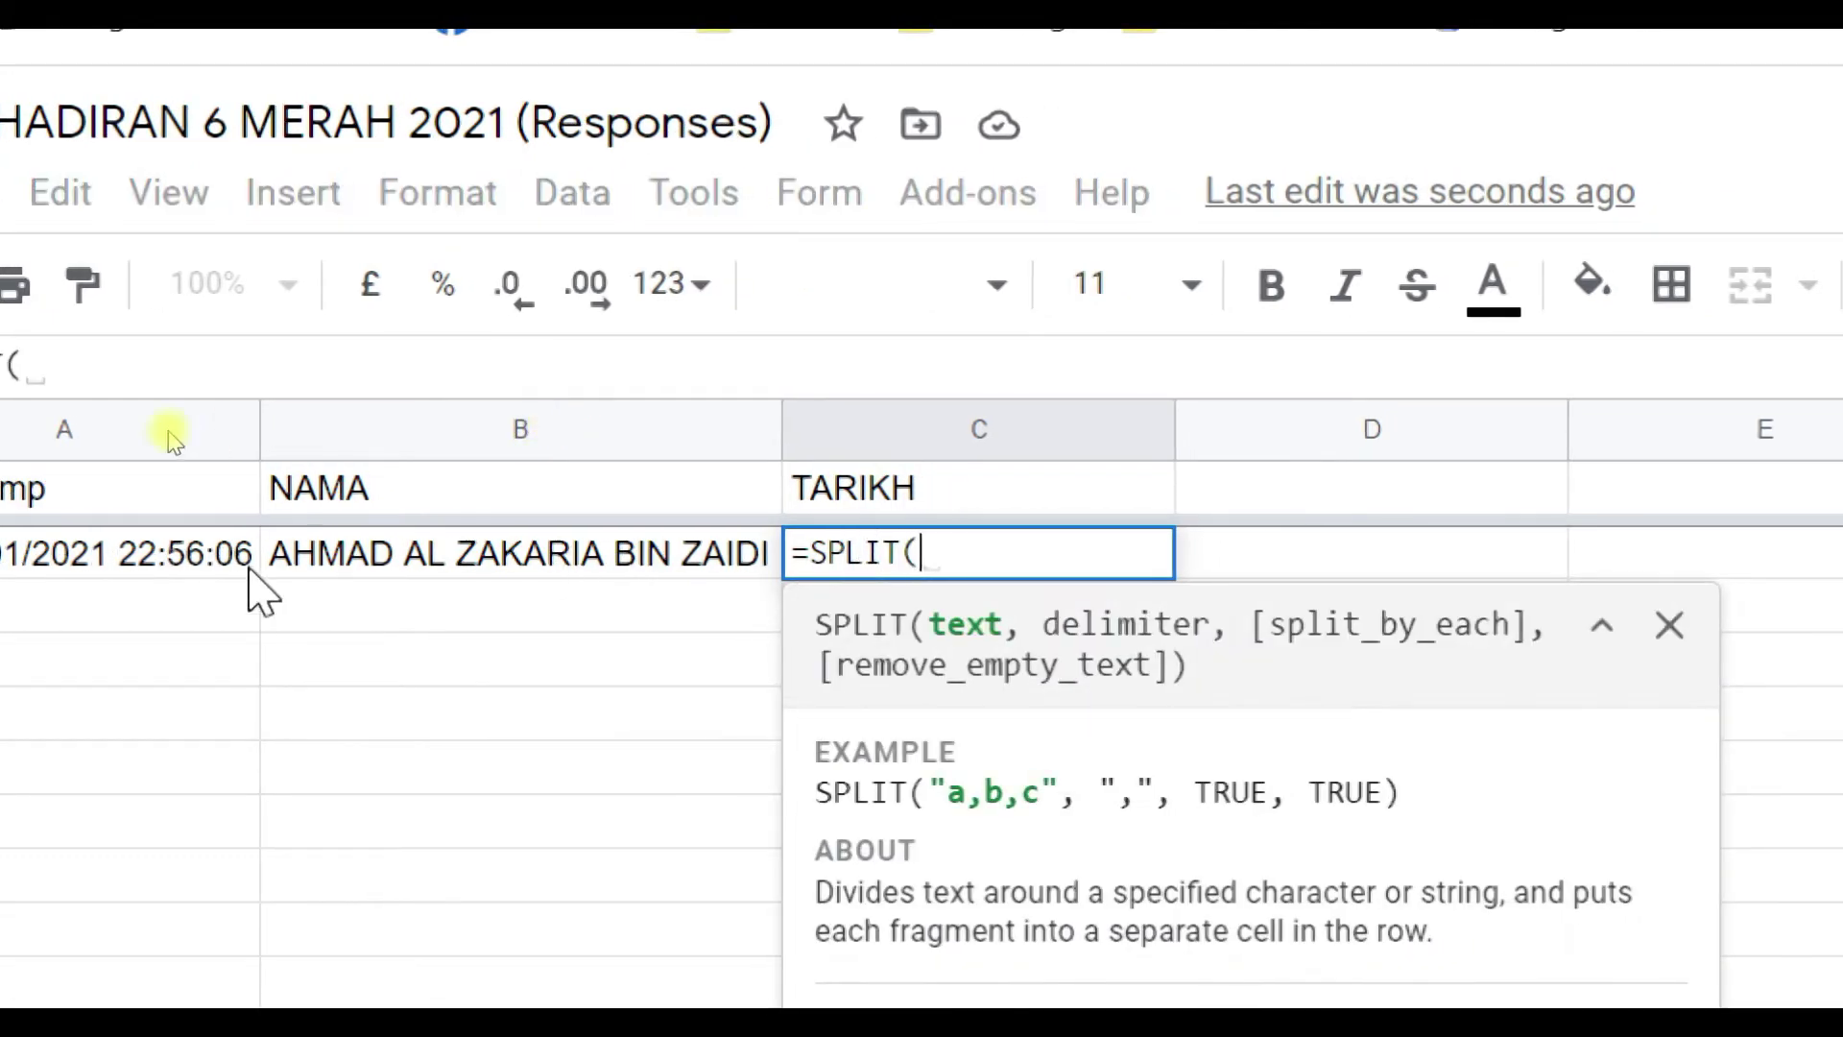
{"action": "left_click", "coordinate": [124, 495]}
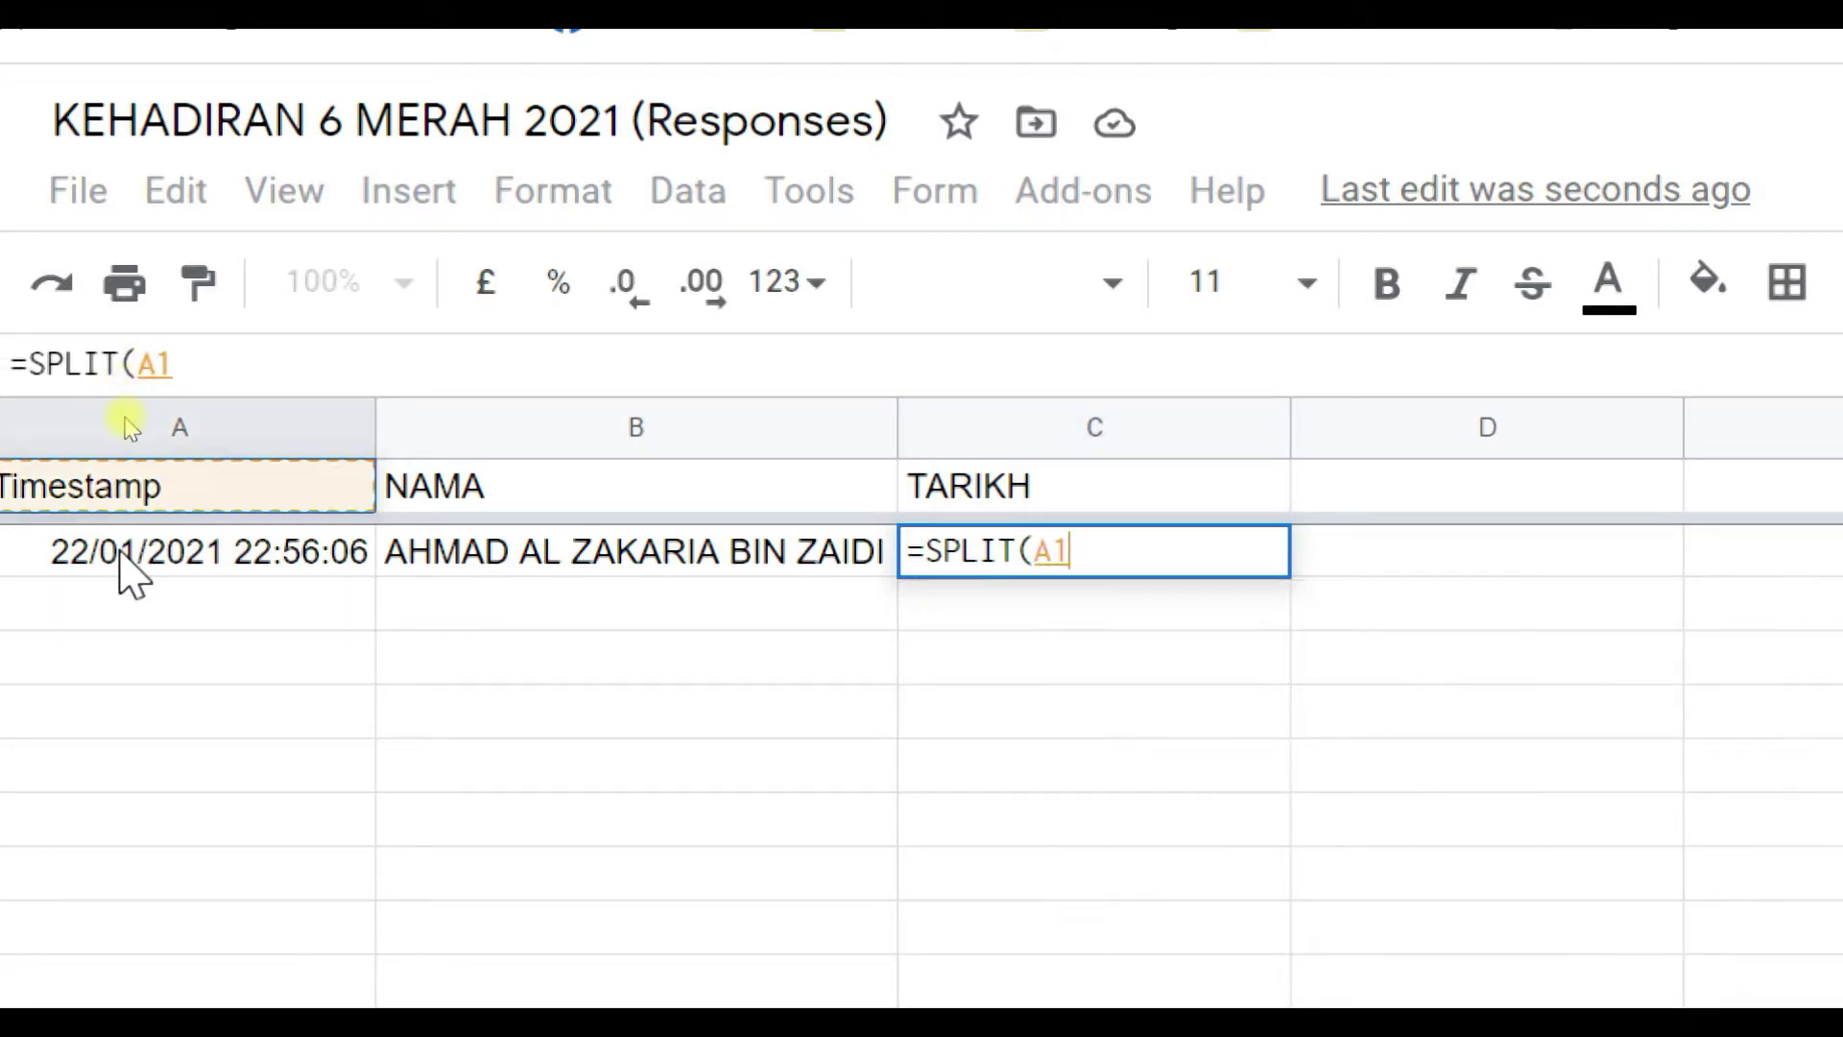
{"action": "left_click", "coordinate": [121, 560]}
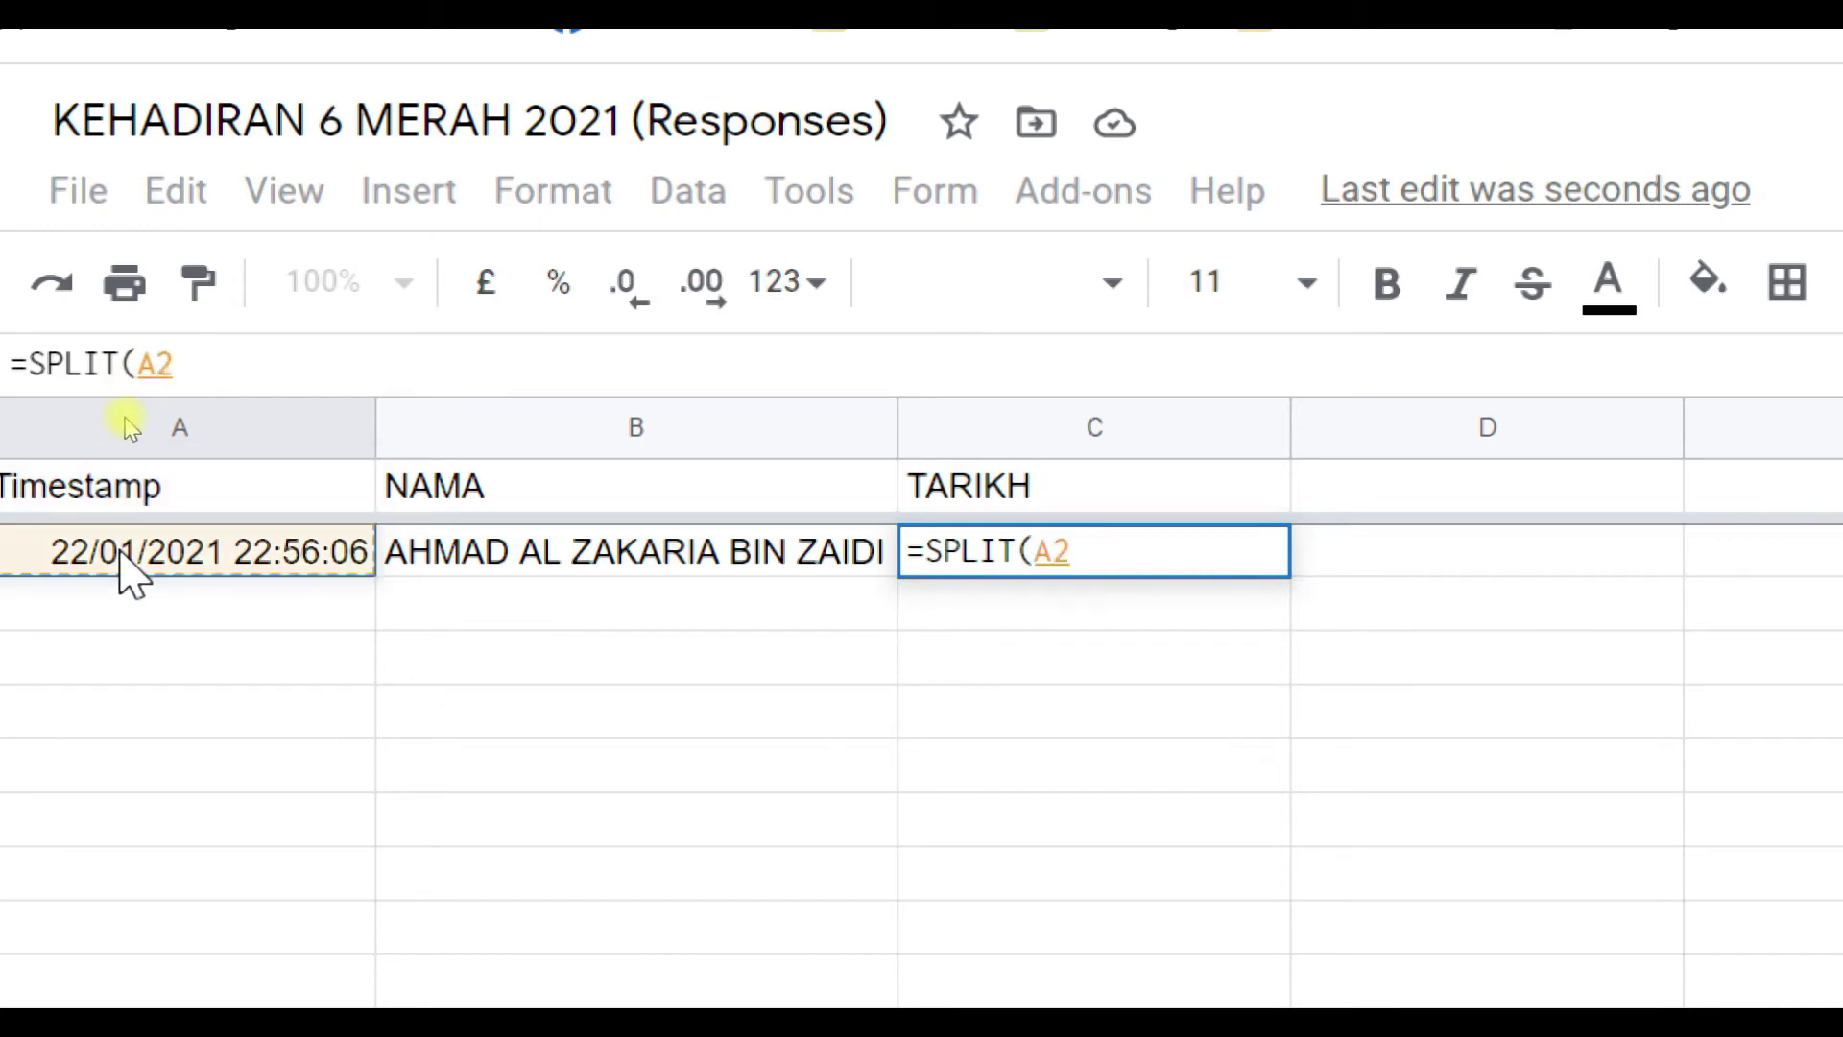
{"action": "type", "text": ":"}
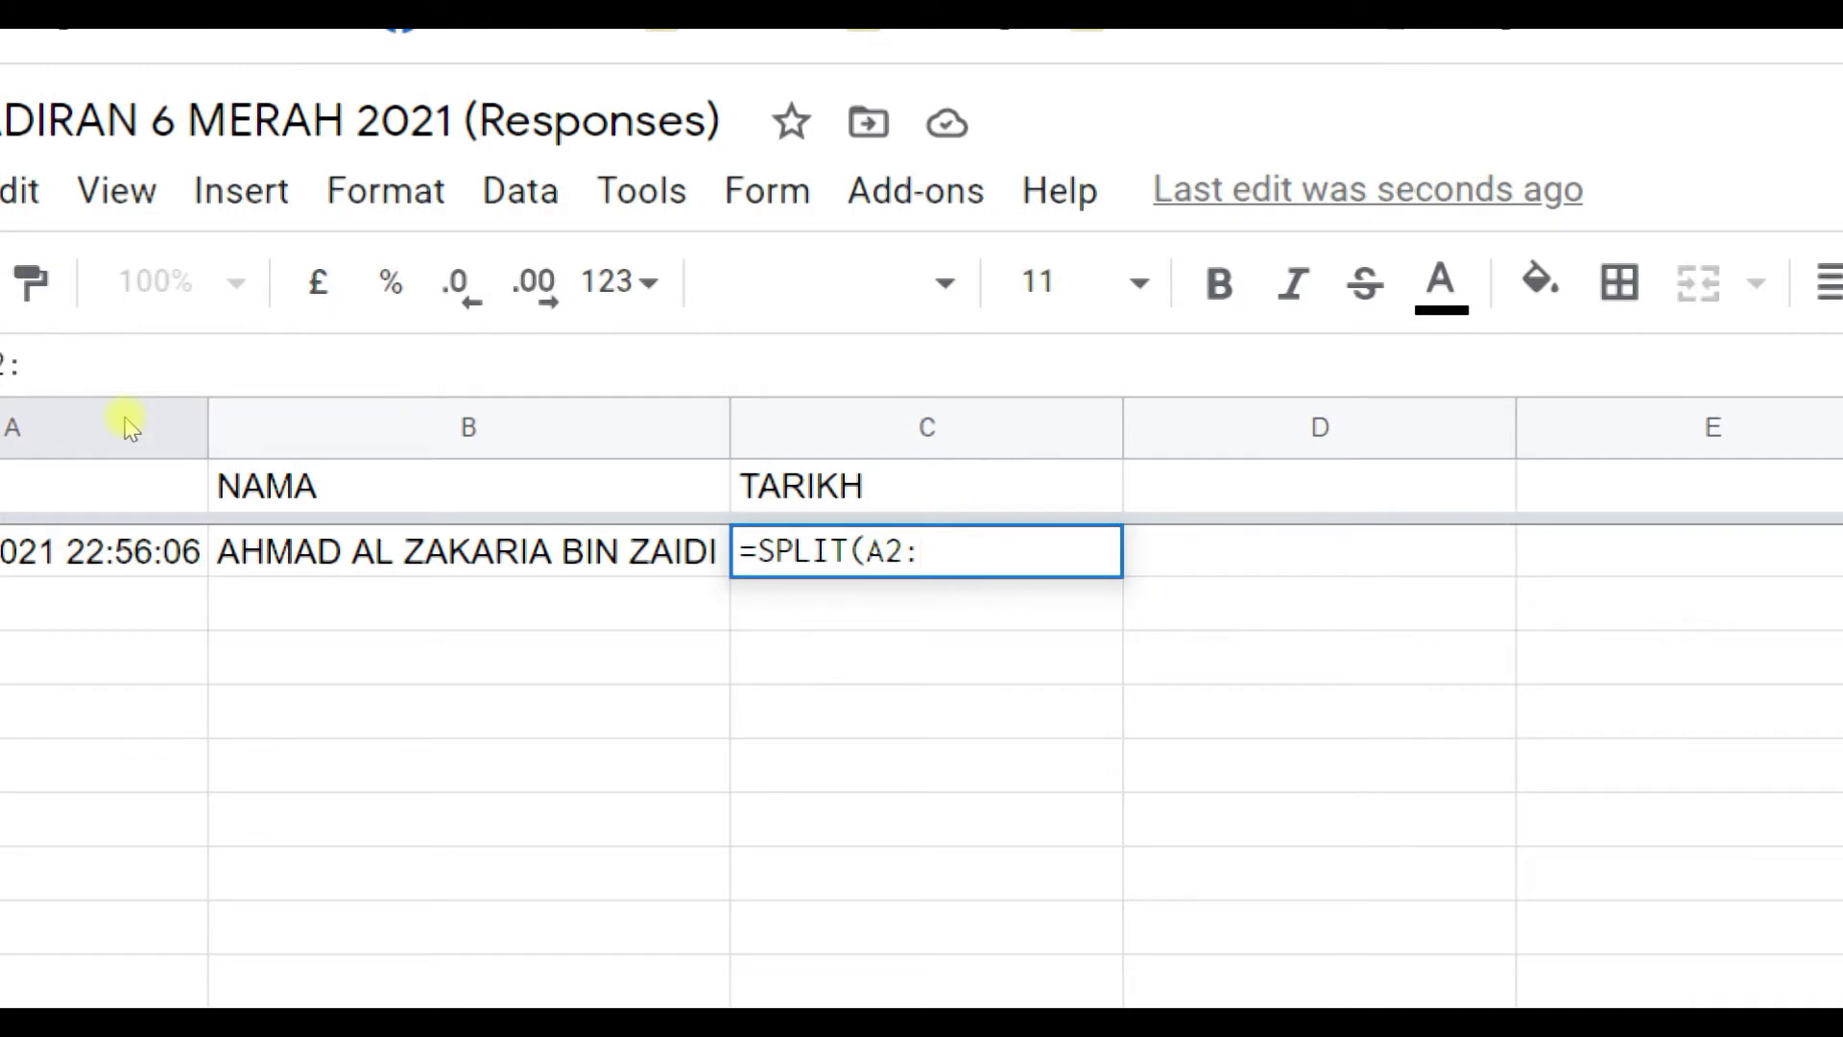
{"action": "type", "text": "a"}
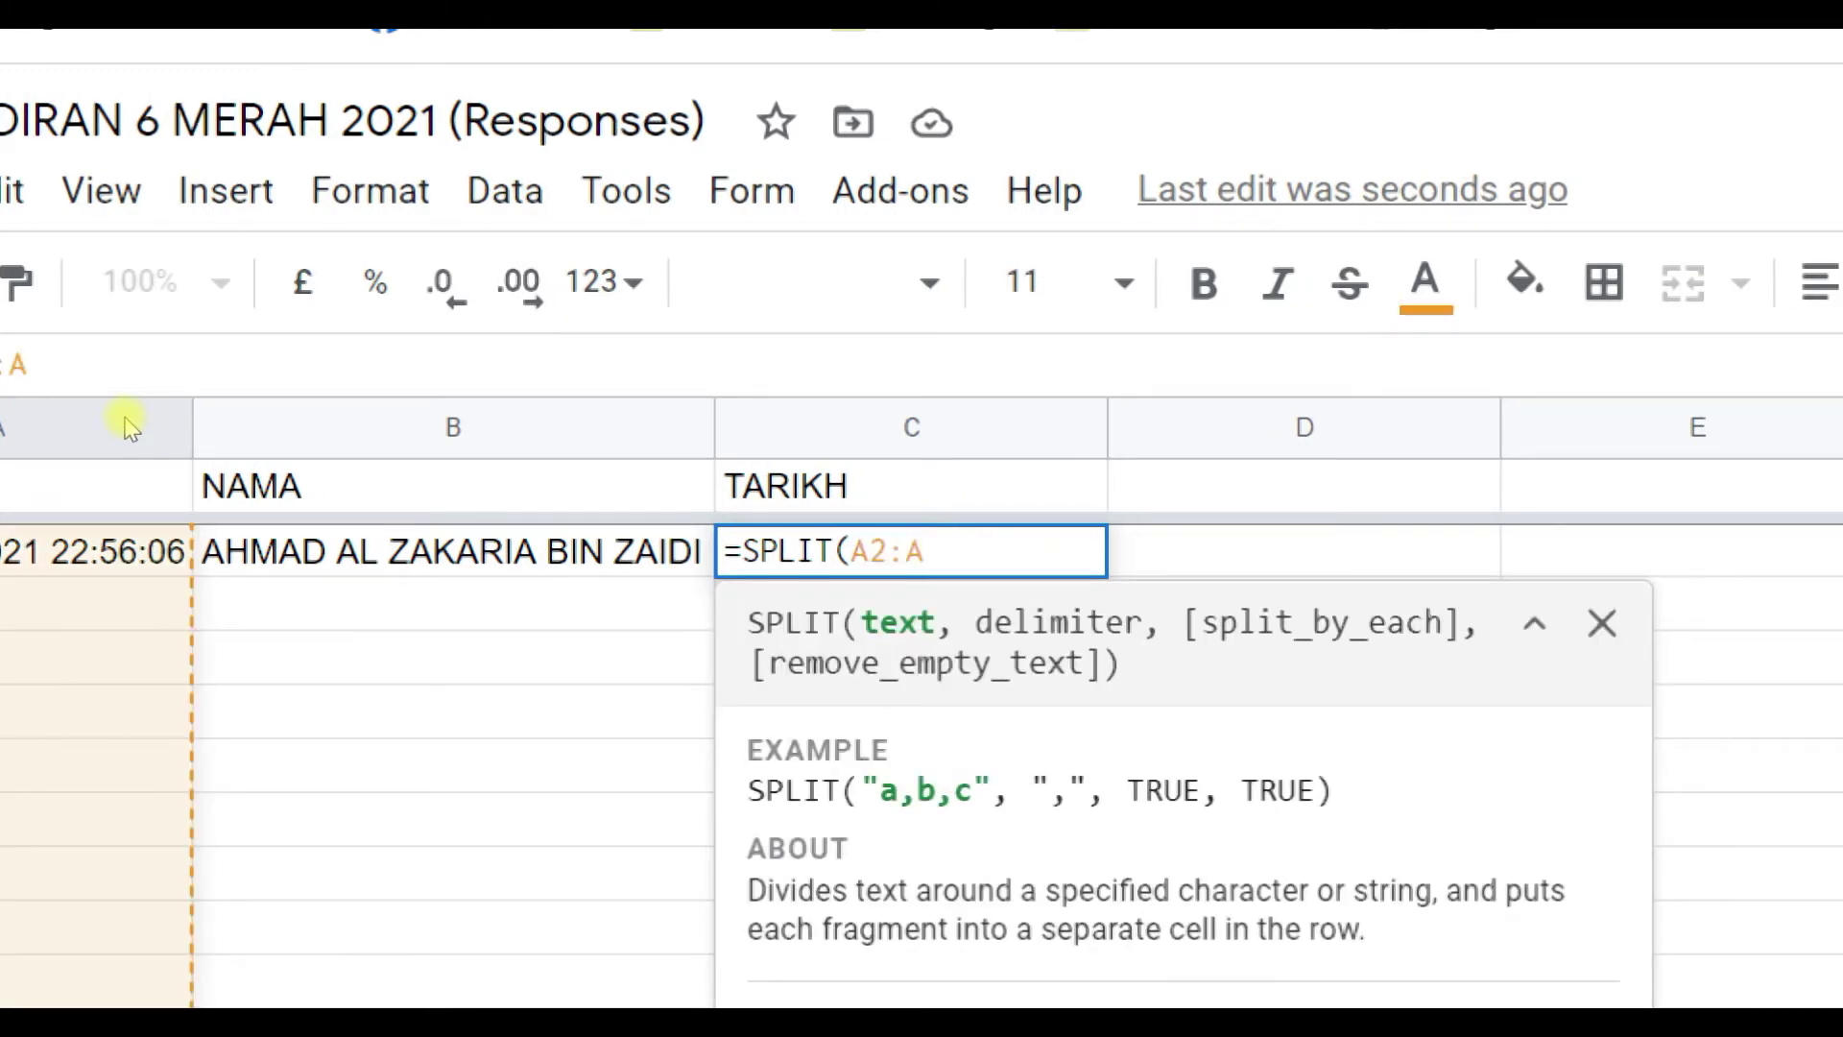
{"action": "type", "text": ", "}
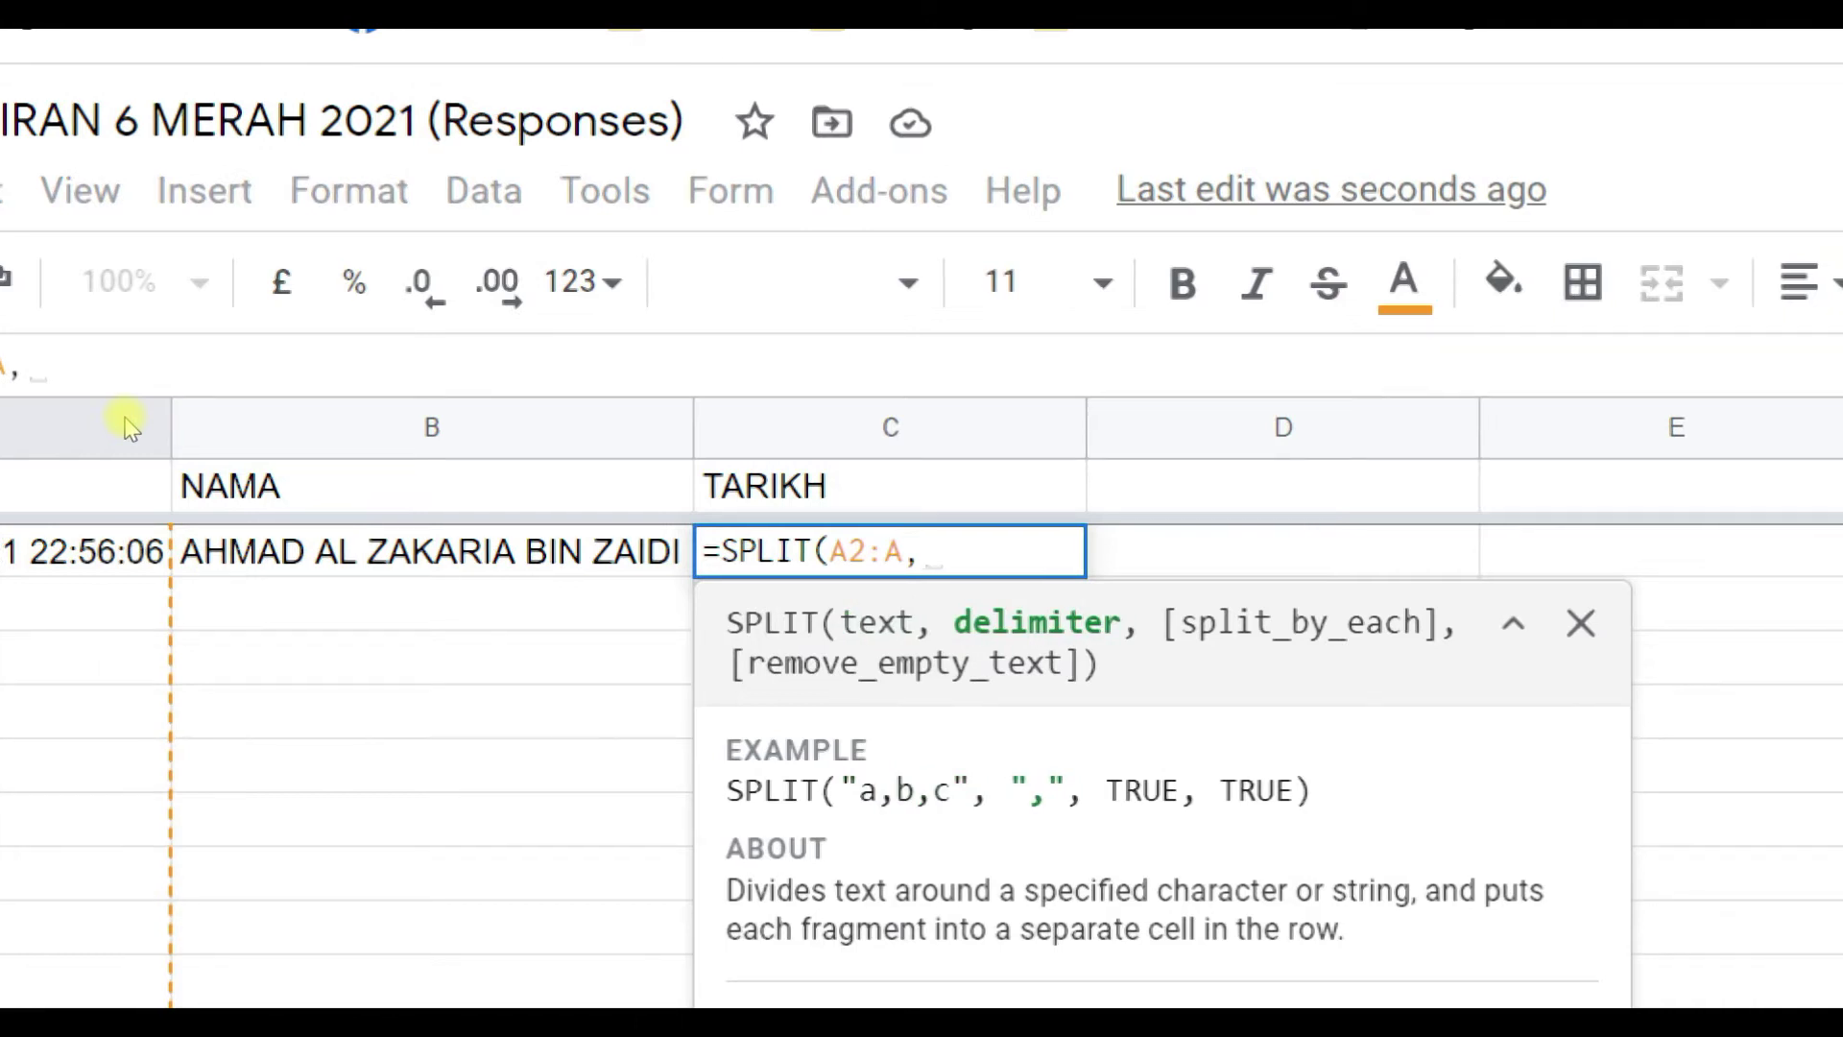
{"action": "type", "text": "\""}
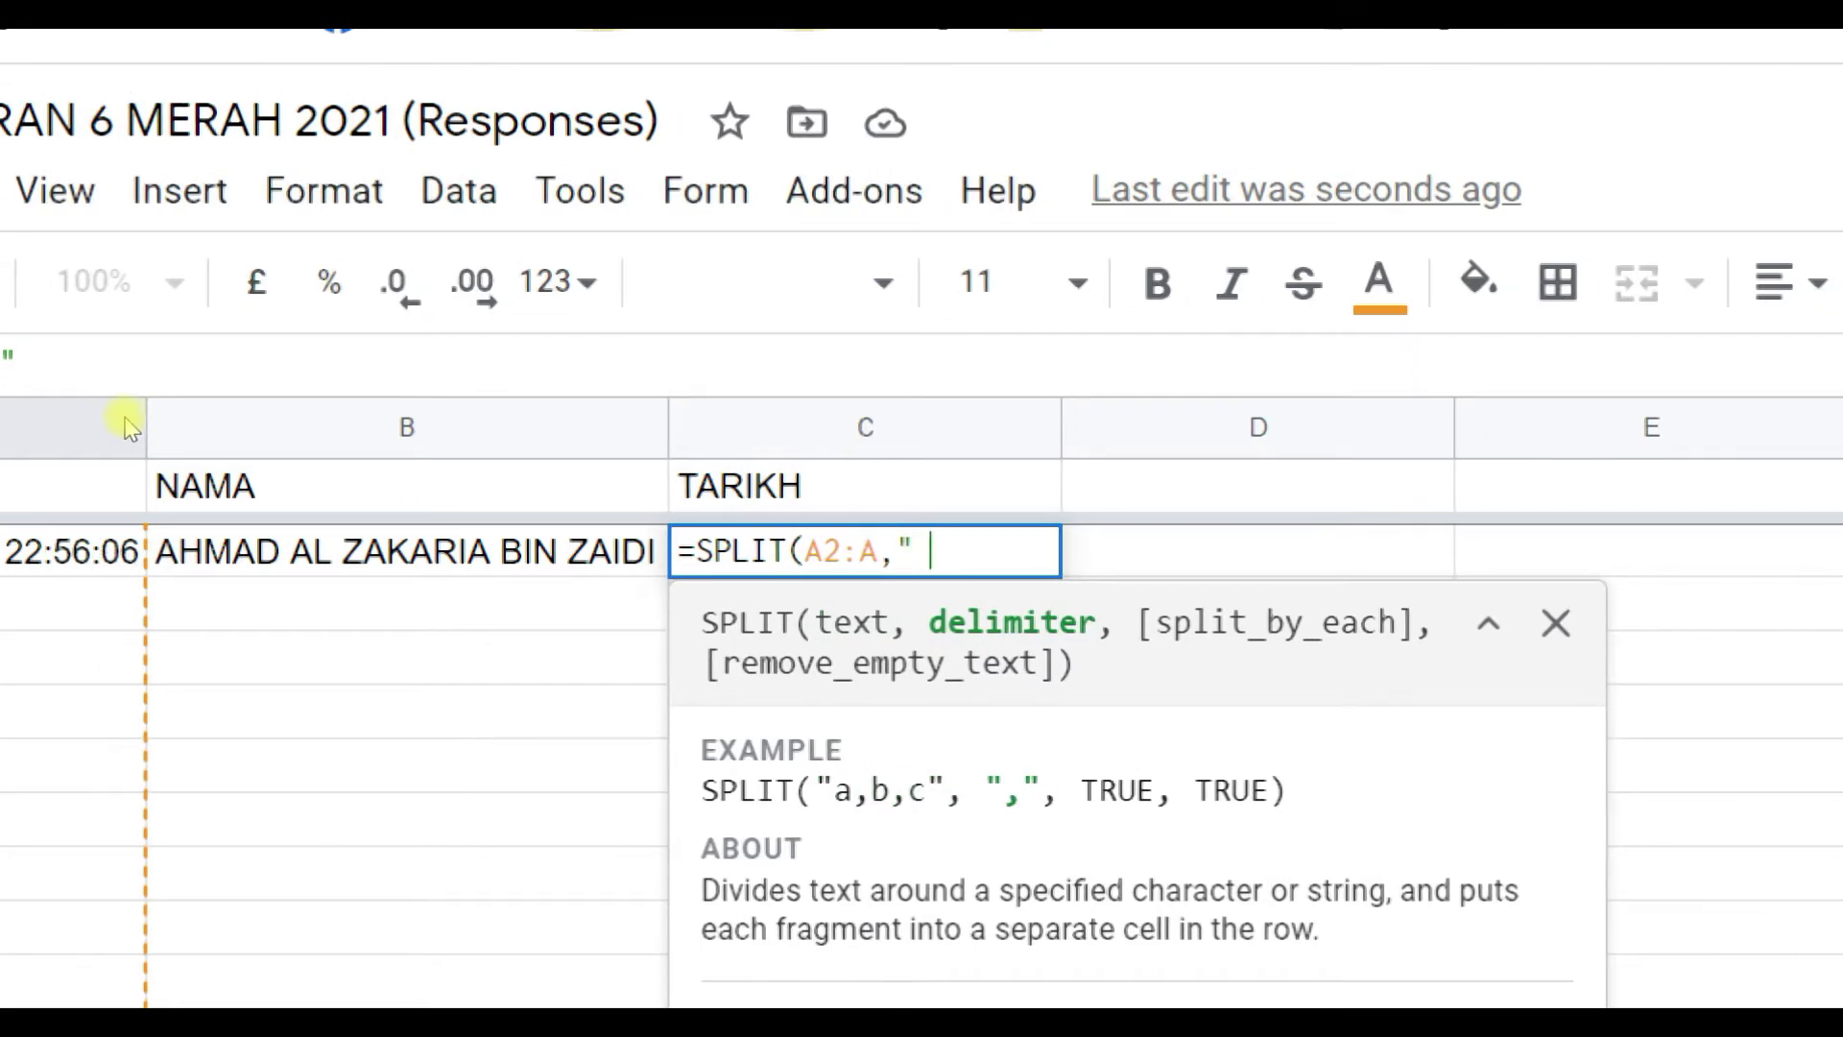
{"action": "type", "text": " \""}
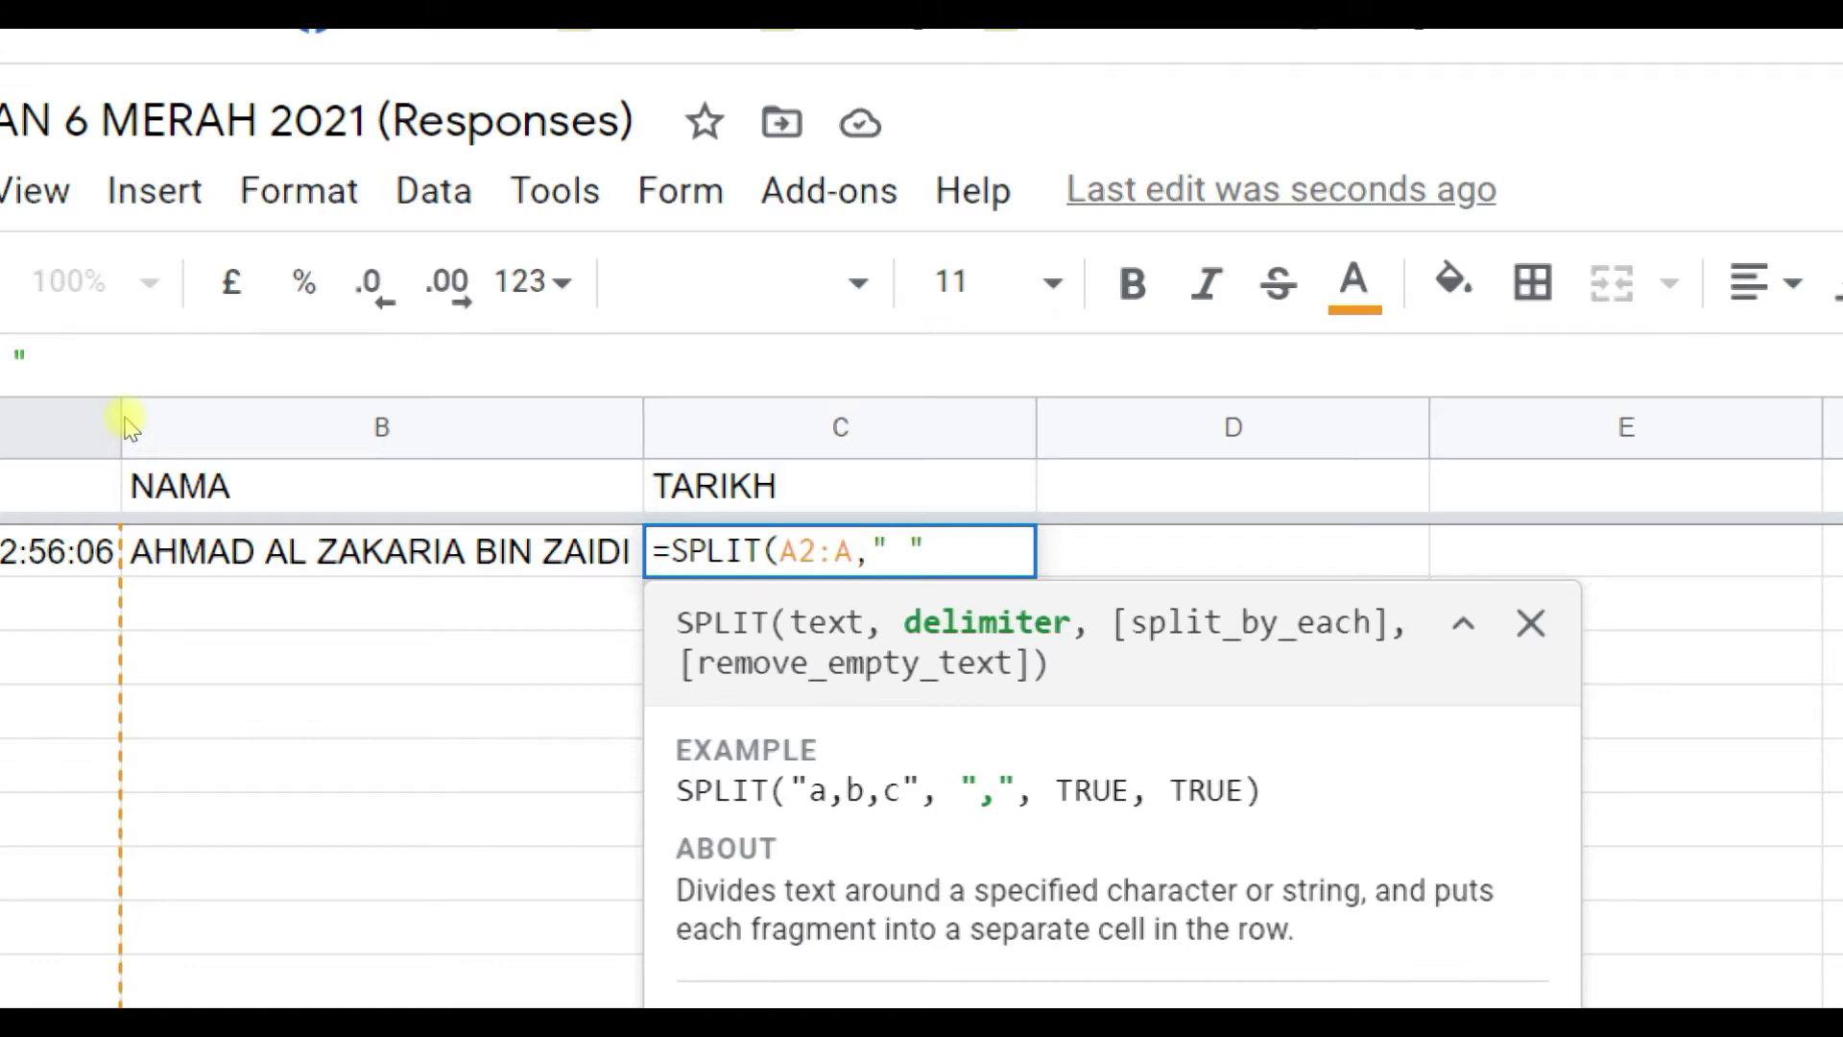
{"action": "type", "text": ")"}
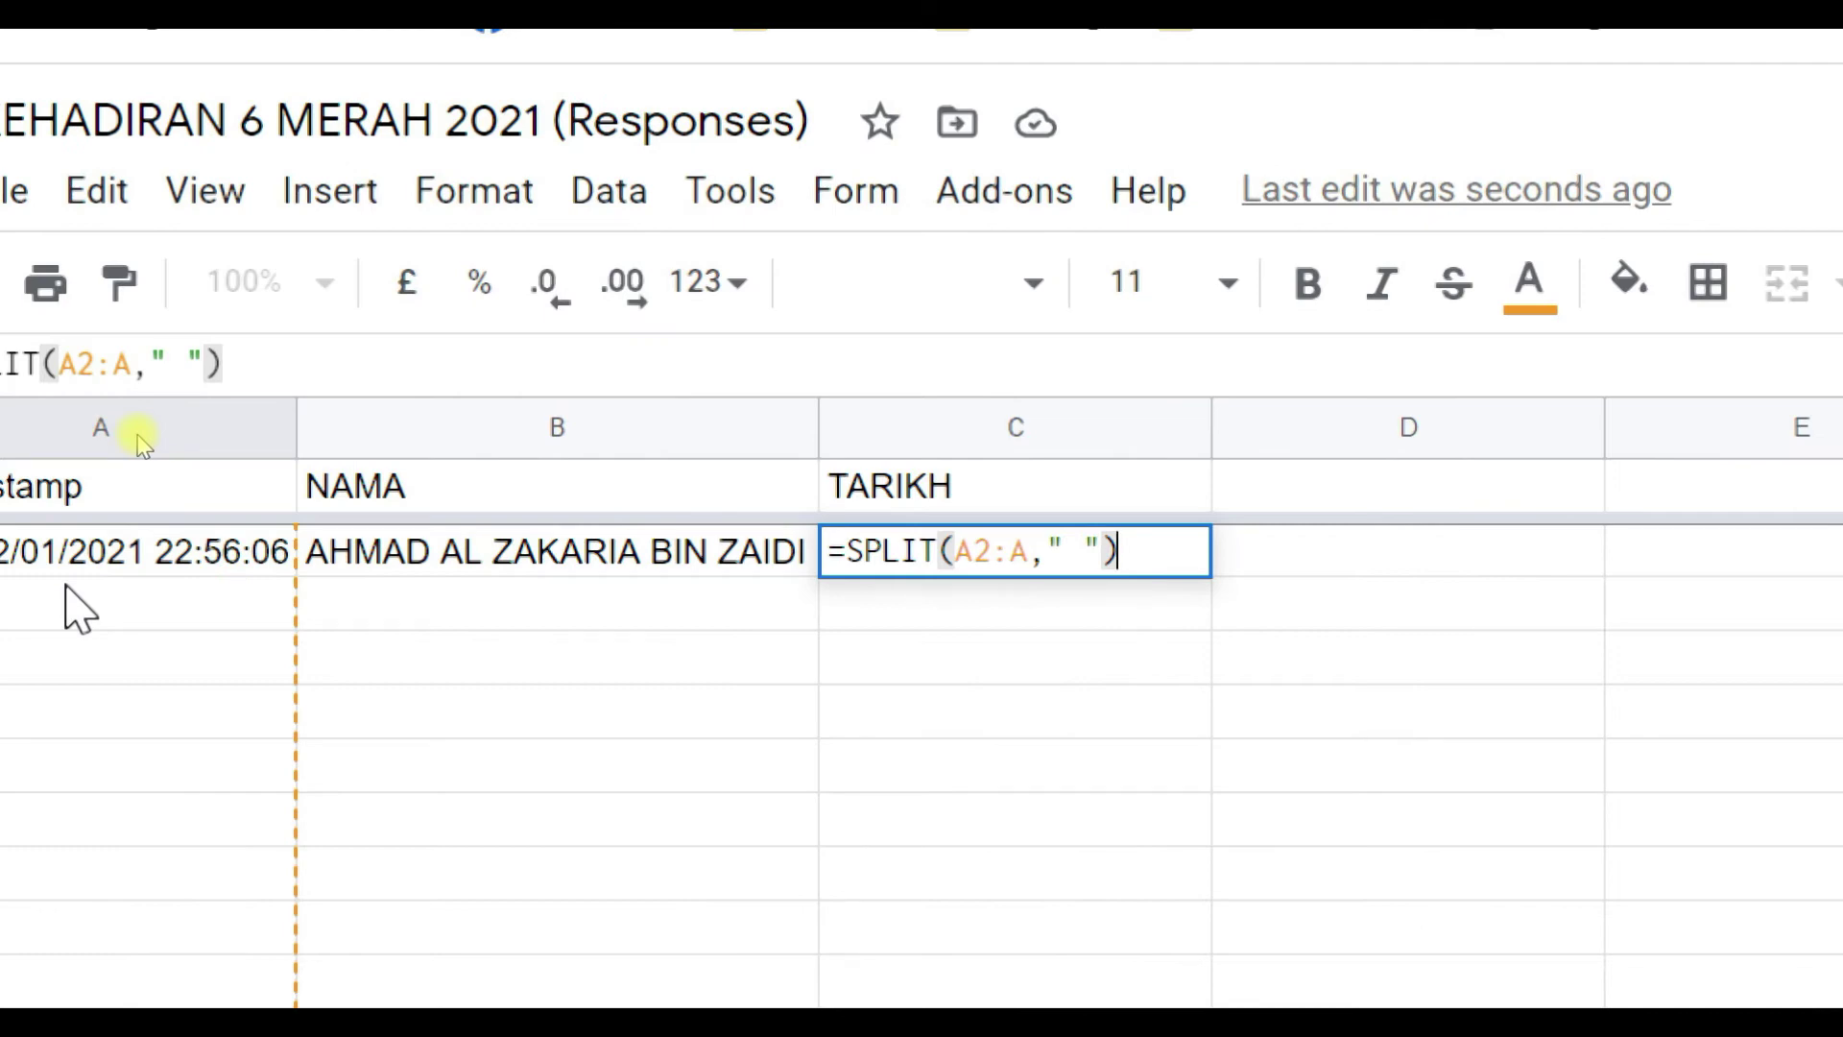
{"action": "key", "text": "Return"}
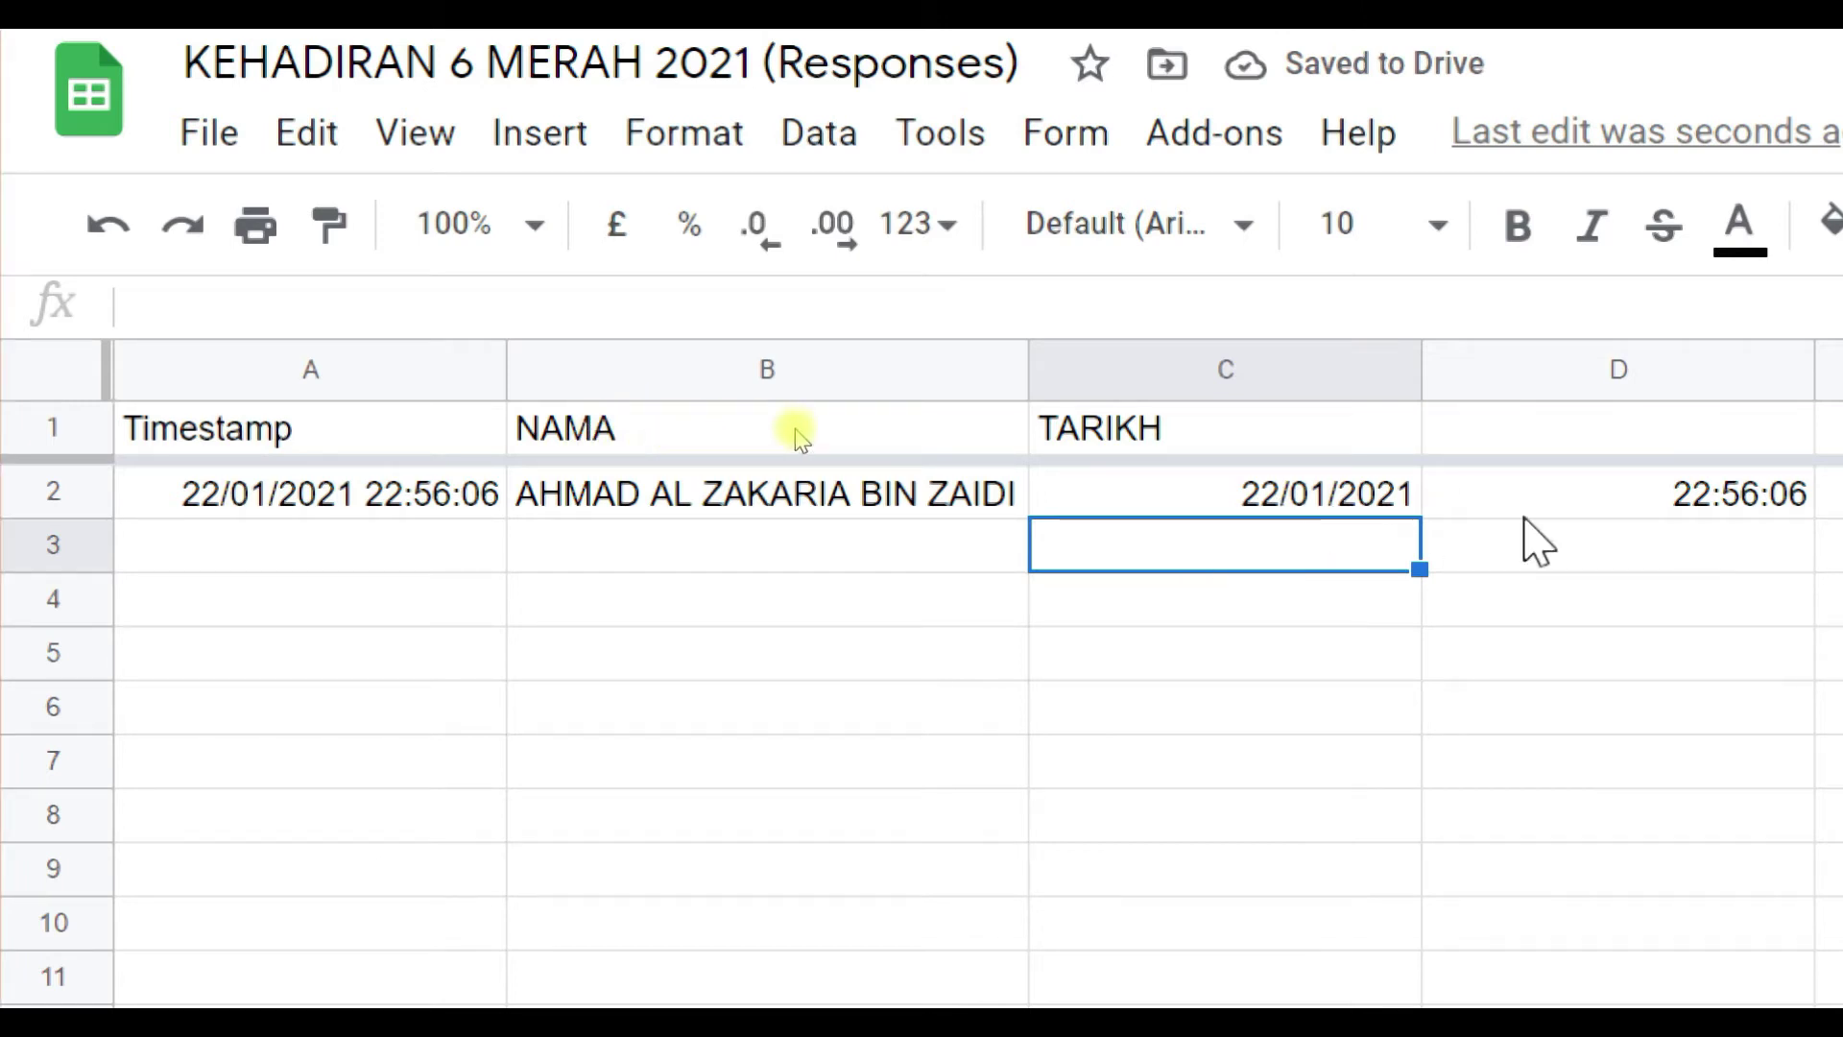
{"action": "left_click", "coordinate": [1081, 497]}
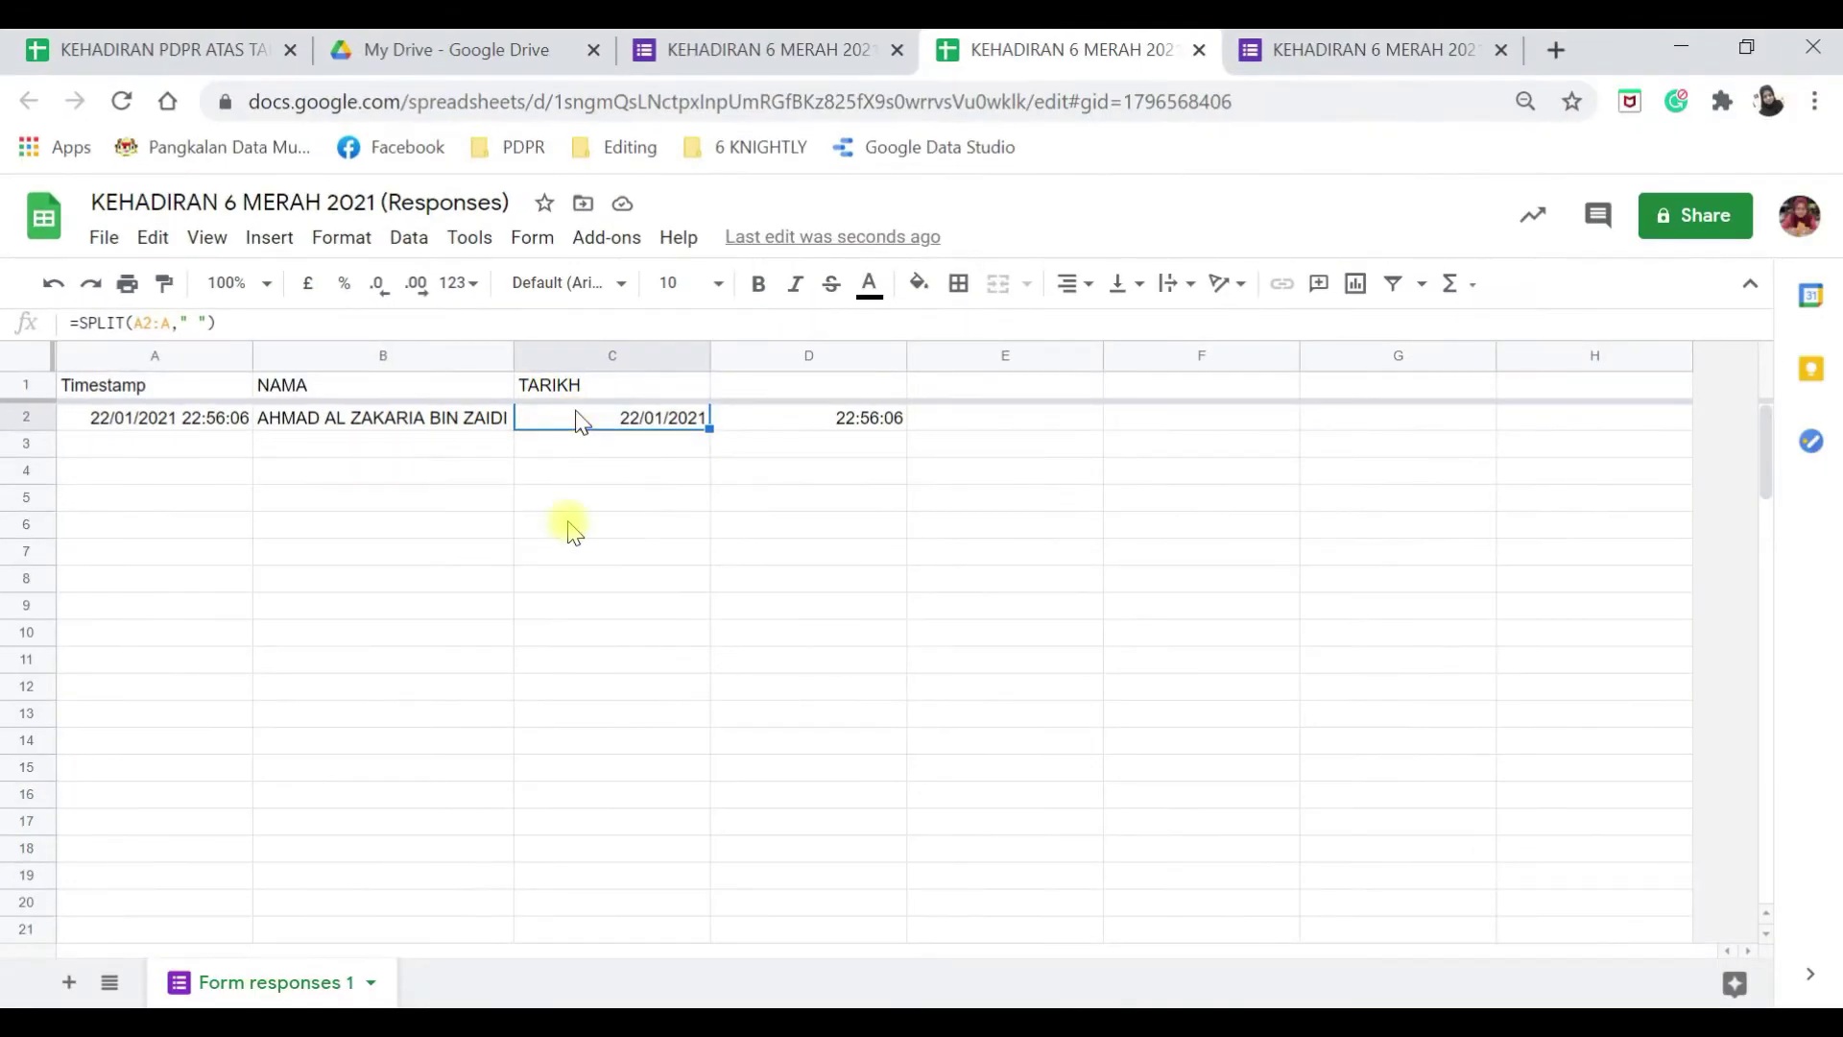
Delete all the empty rows below row 2 of the response sheet.
{"action": "left_click", "coordinate": [26, 444]}
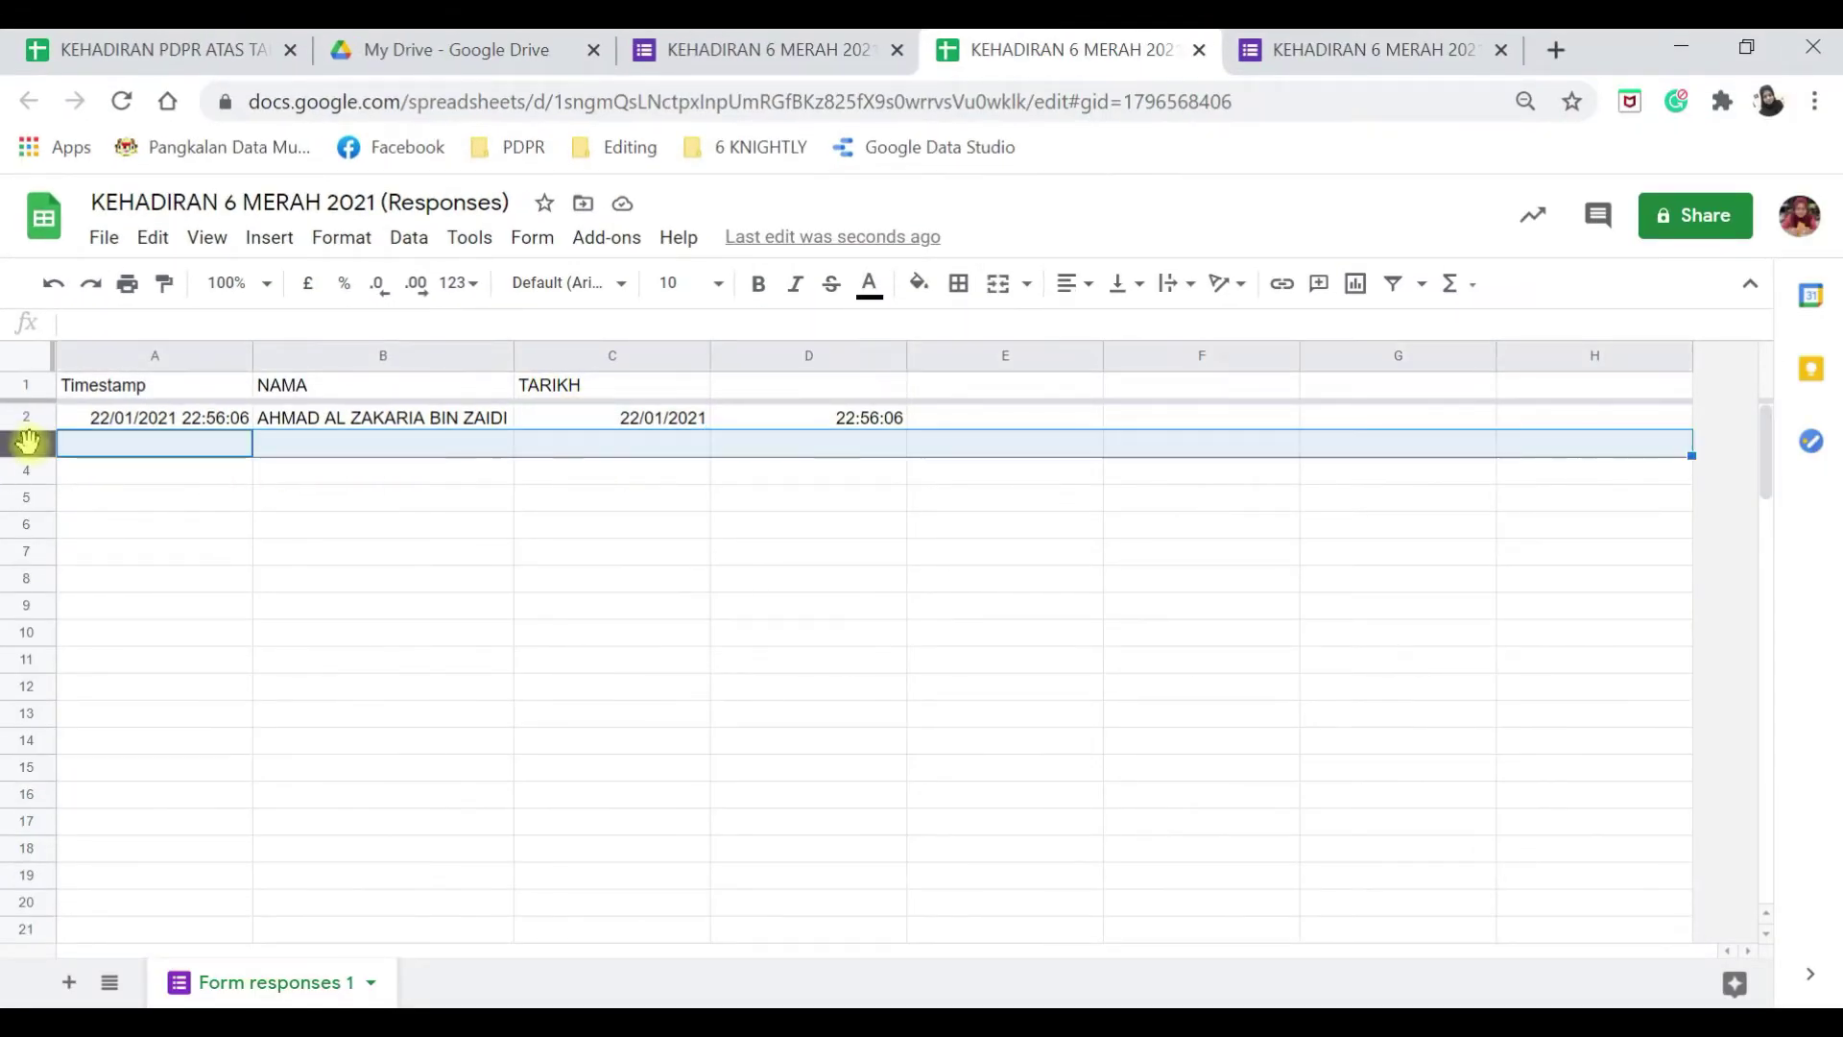
{"action": "left_click_drag", "start_coordinate": [192, 448], "coordinate": [165, 993]}
{"action": "right_click", "coordinate": [161, 768]}
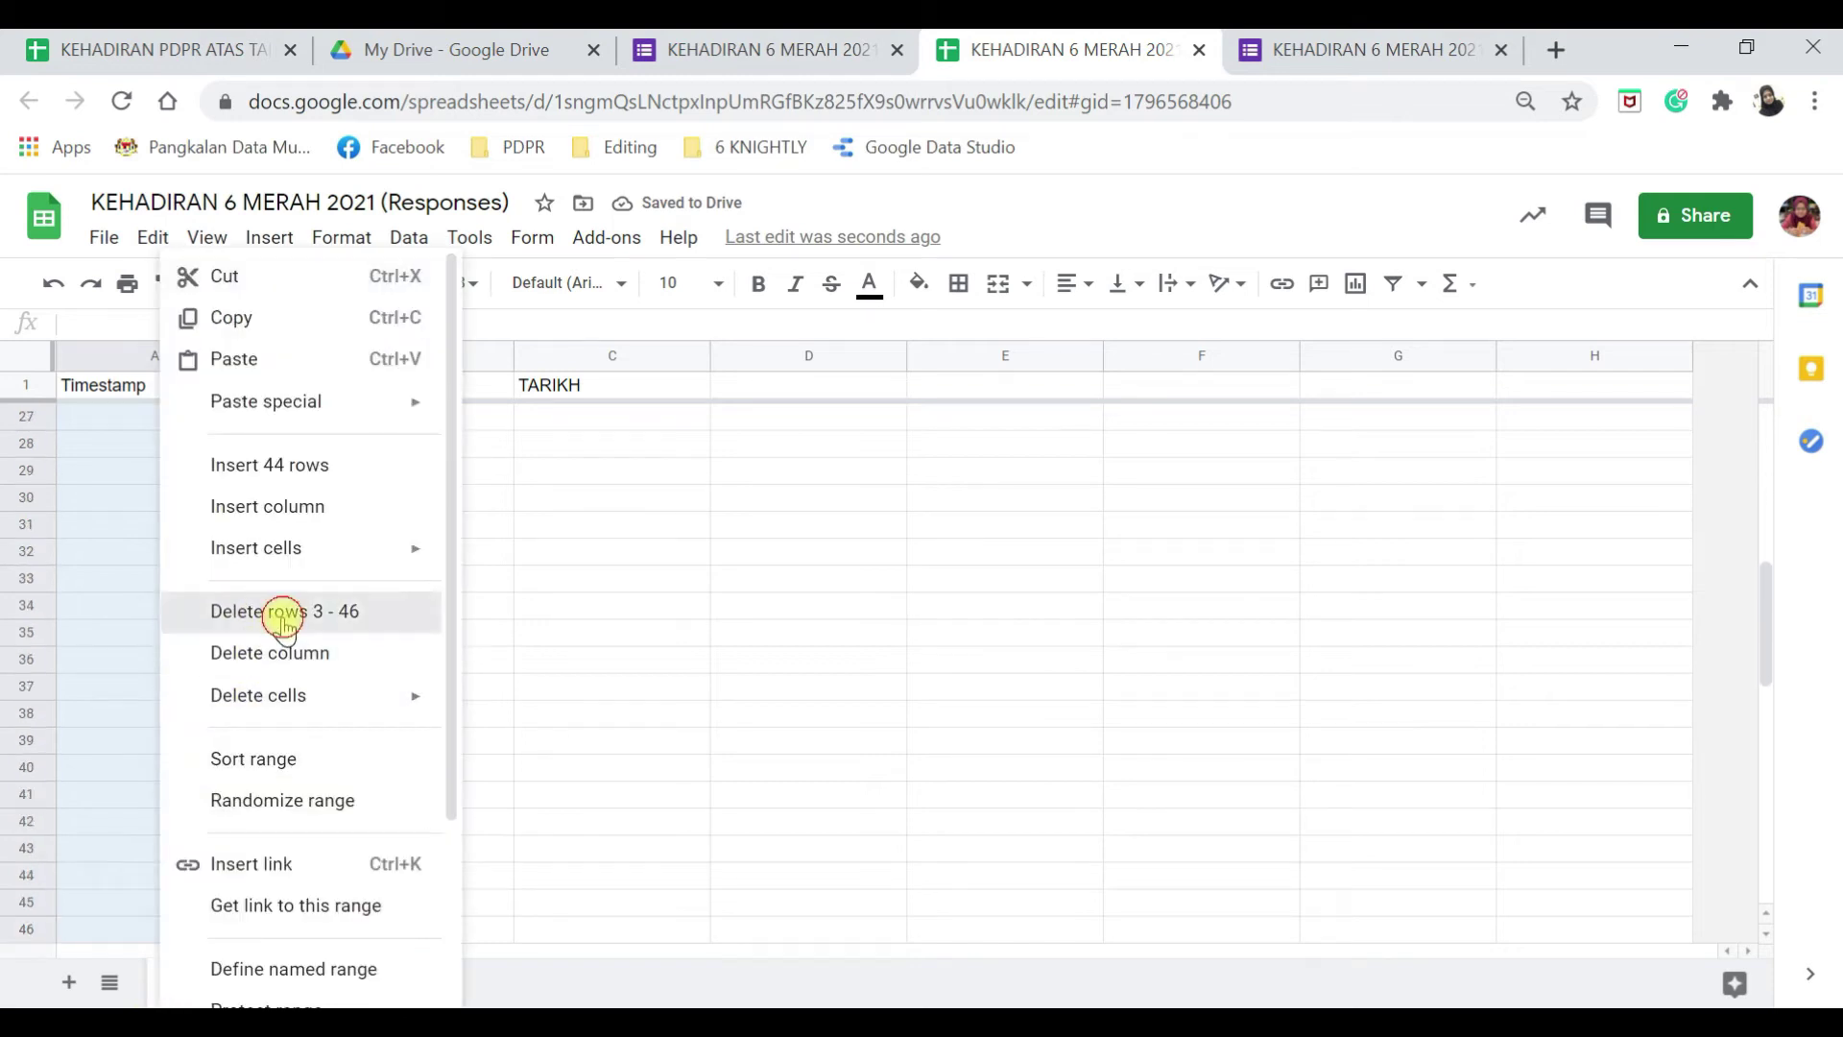
{"action": "left_click", "coordinate": [276, 611]}
{"action": "right_click", "coordinate": [230, 660]}
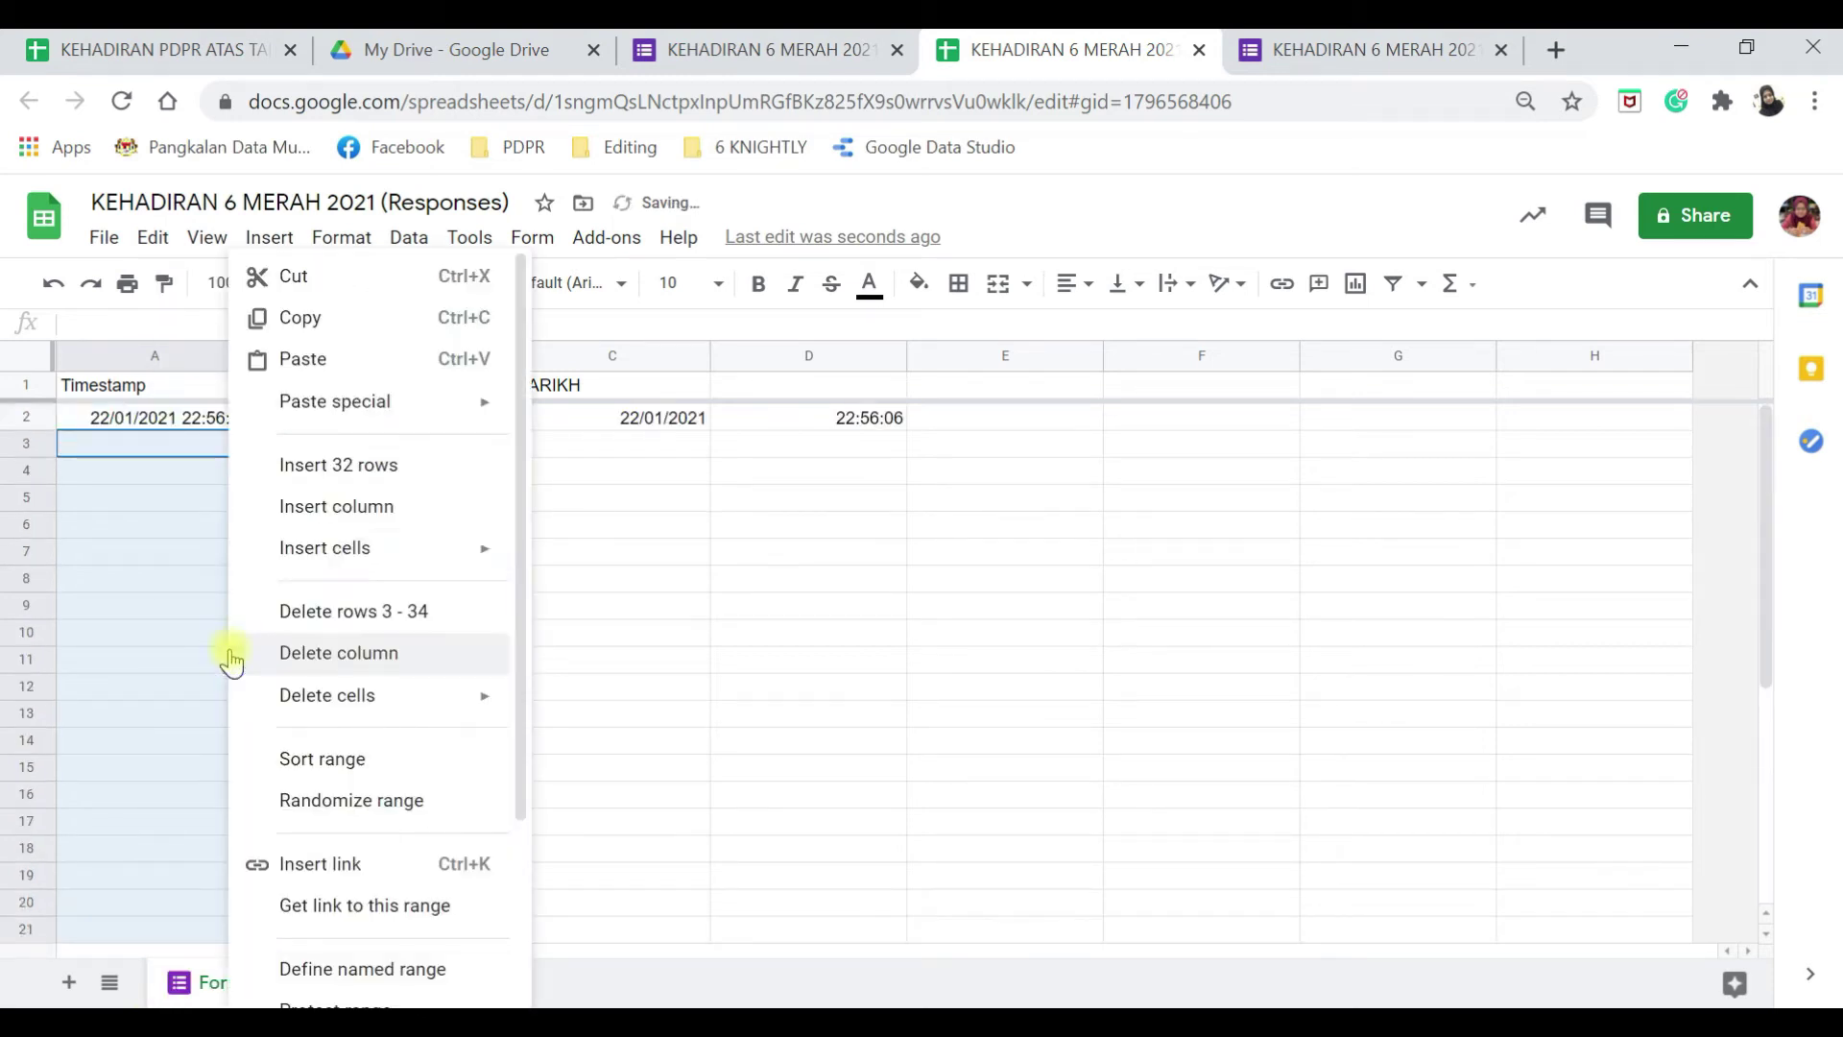
{"action": "left_click", "coordinate": [341, 614]}
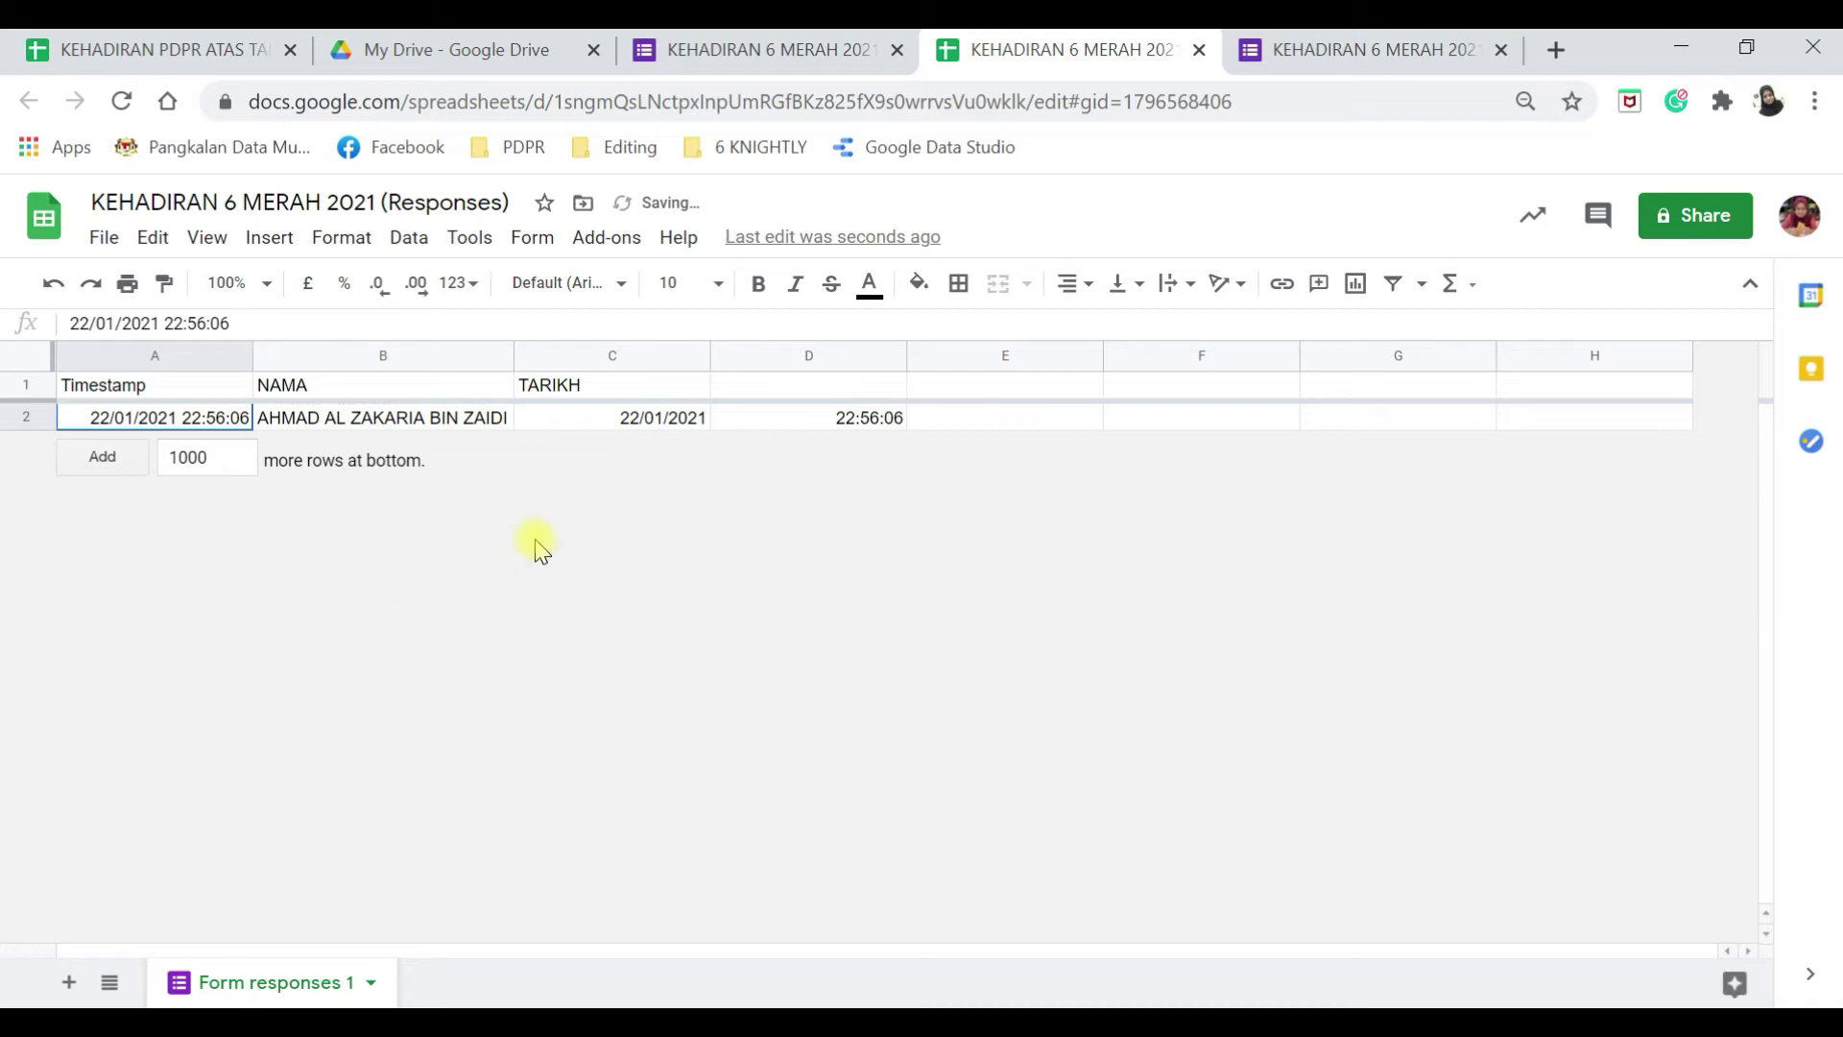
Submit a form response for the second pupil in the NAMA list, then return to the response spreadsheet.
{"action": "left_click", "coordinate": [1329, 62]}
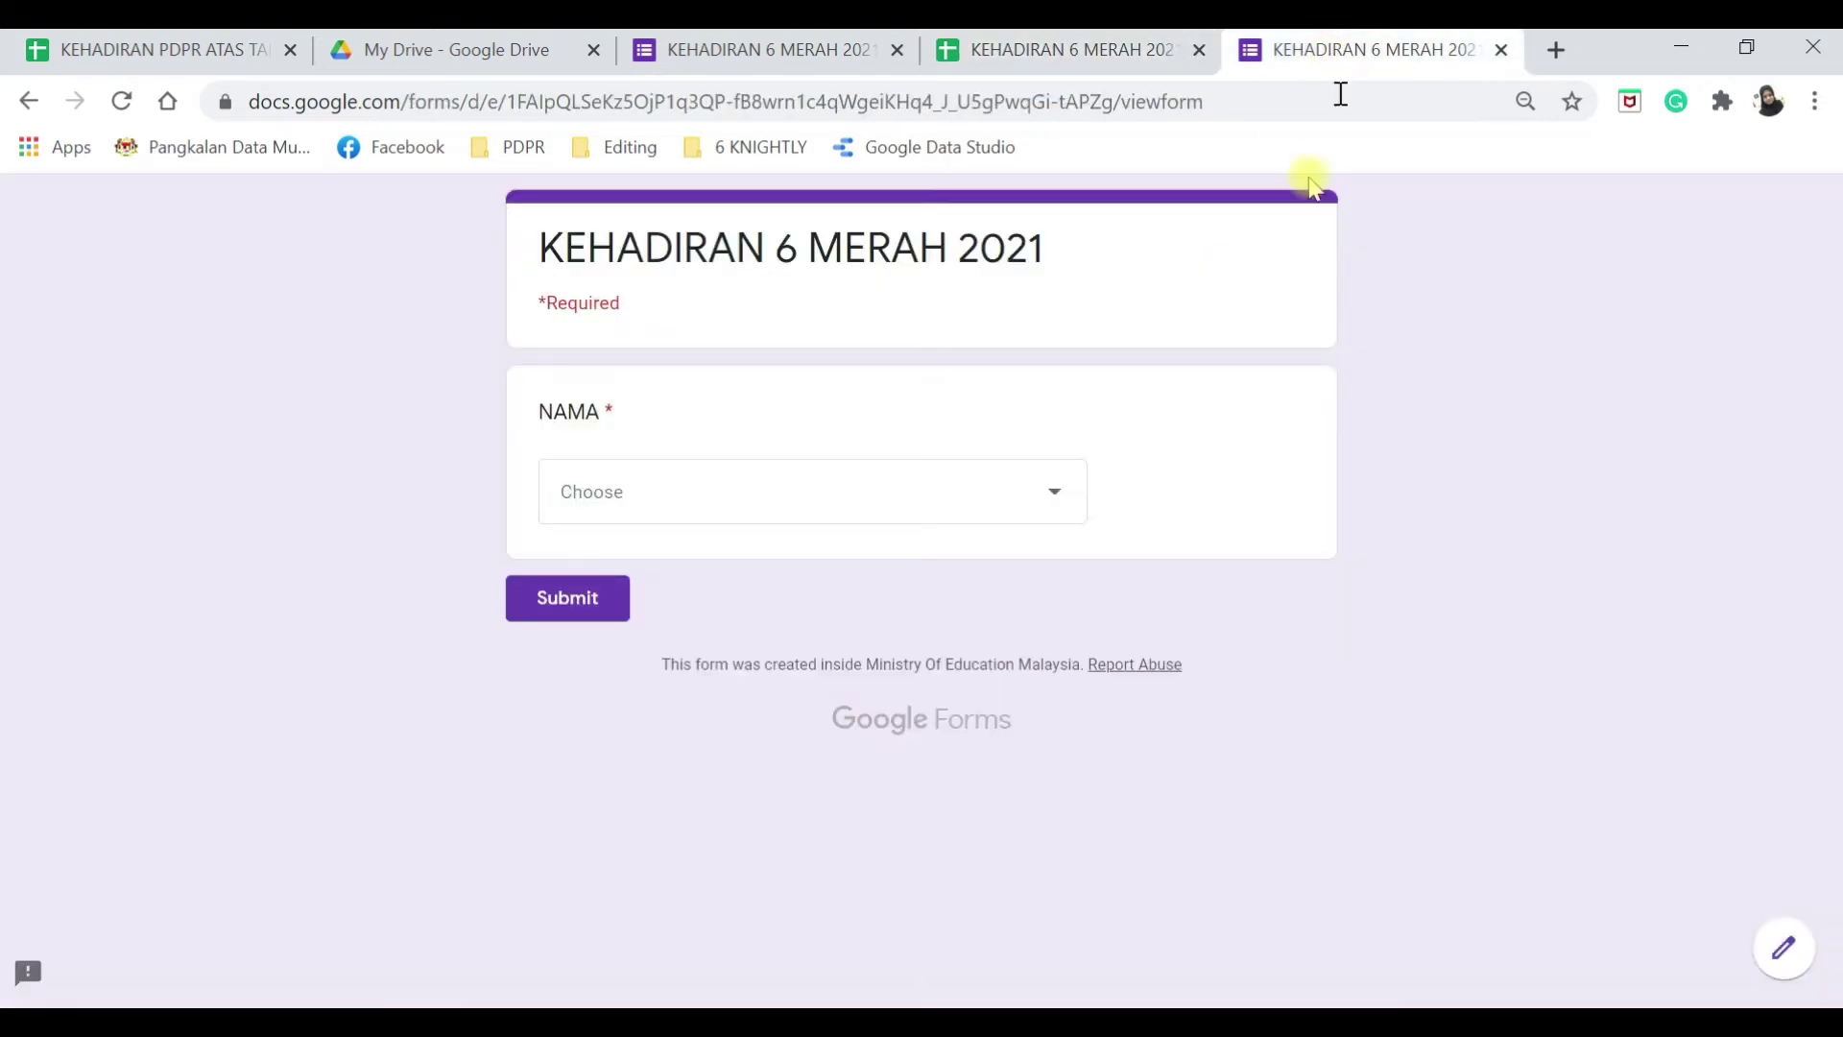
{"action": "left_click", "coordinate": [889, 503]}
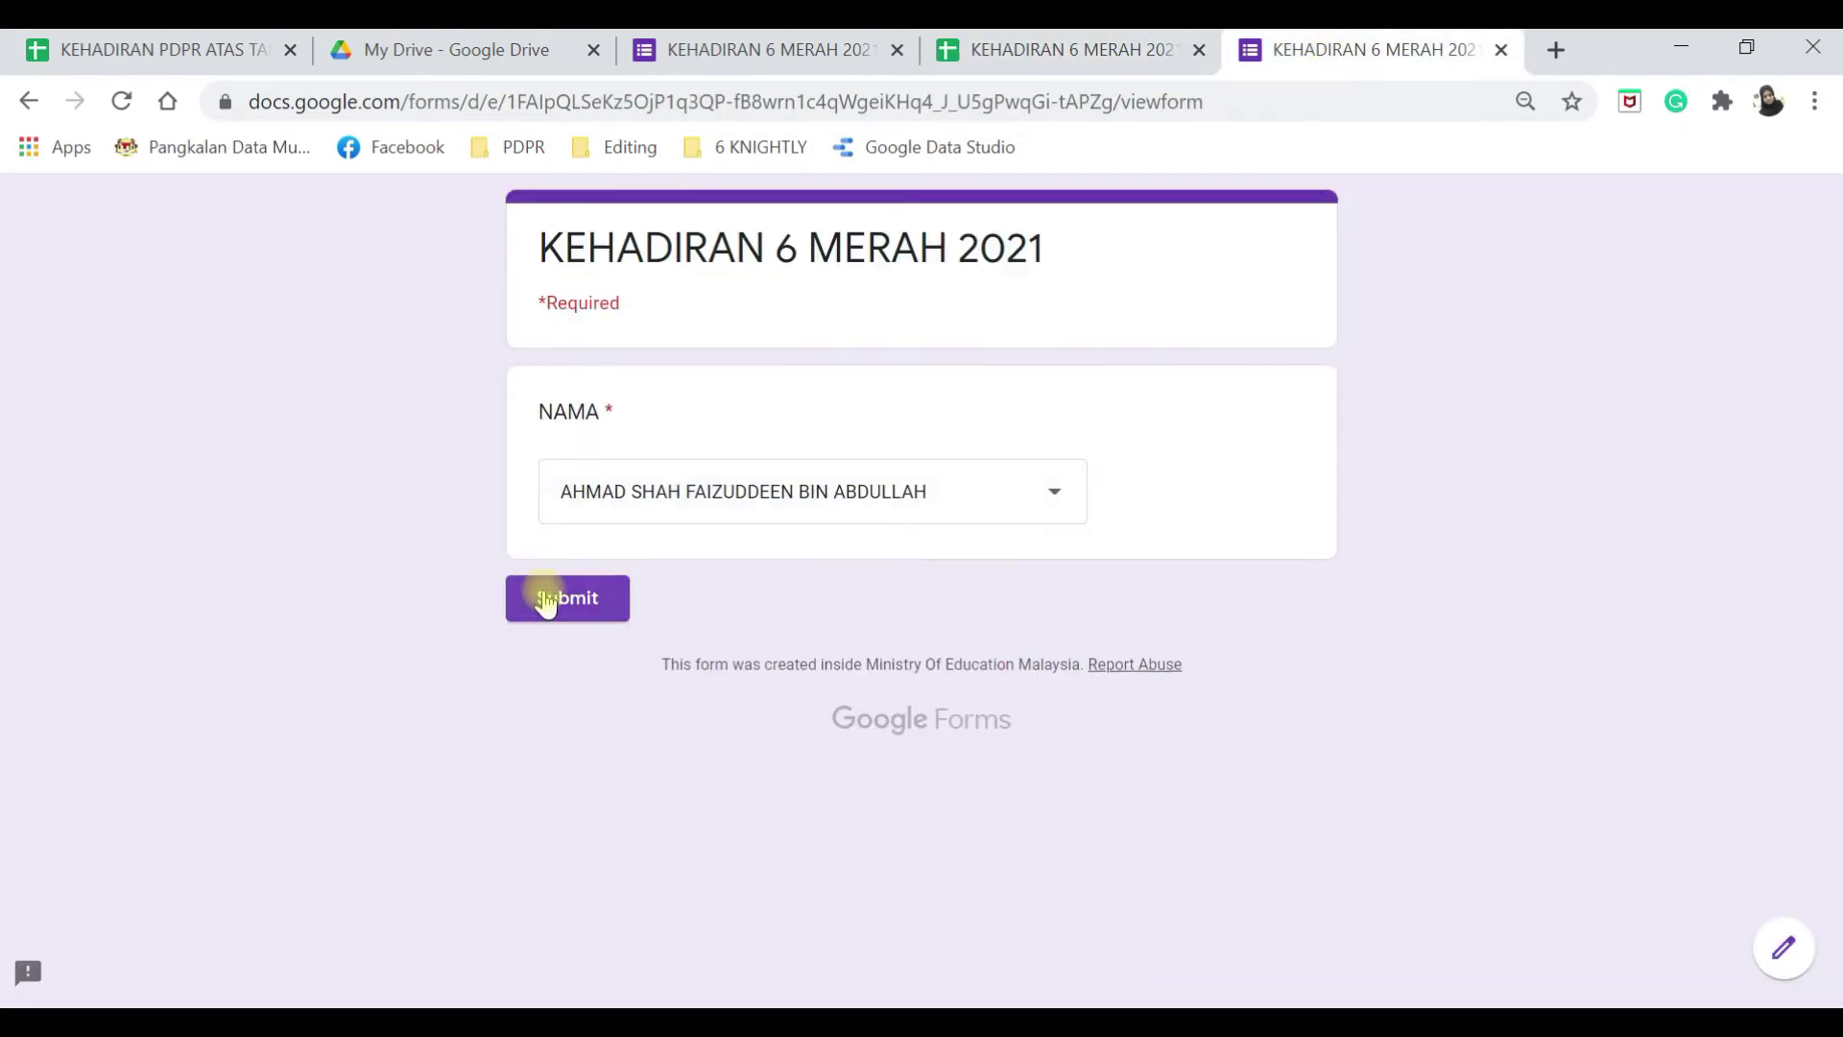
{"action": "left_click", "coordinate": [547, 596]}
{"action": "left_click", "coordinate": [1120, 51]}
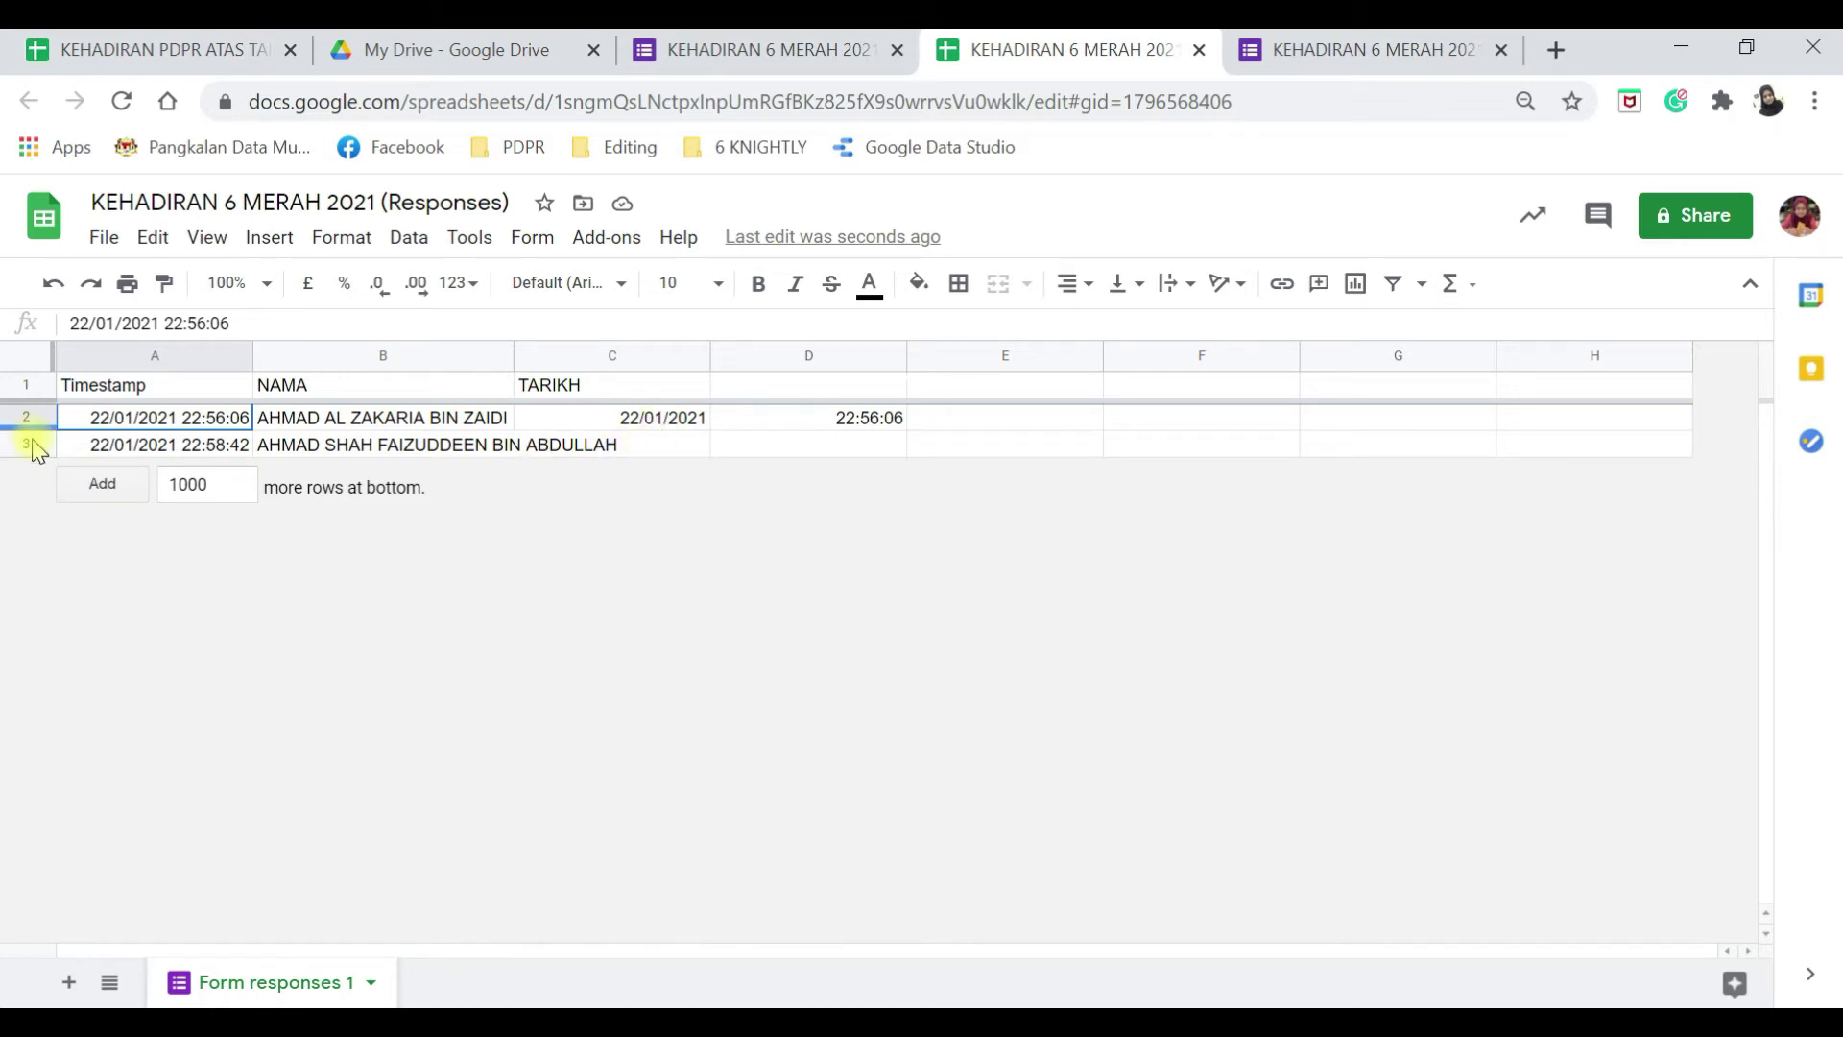
Convert the SPLIT formula in C2 into an array formula: =ArrayFormula(SPLIT(A2:A," ")).
{"action": "left_click", "coordinate": [618, 416]}
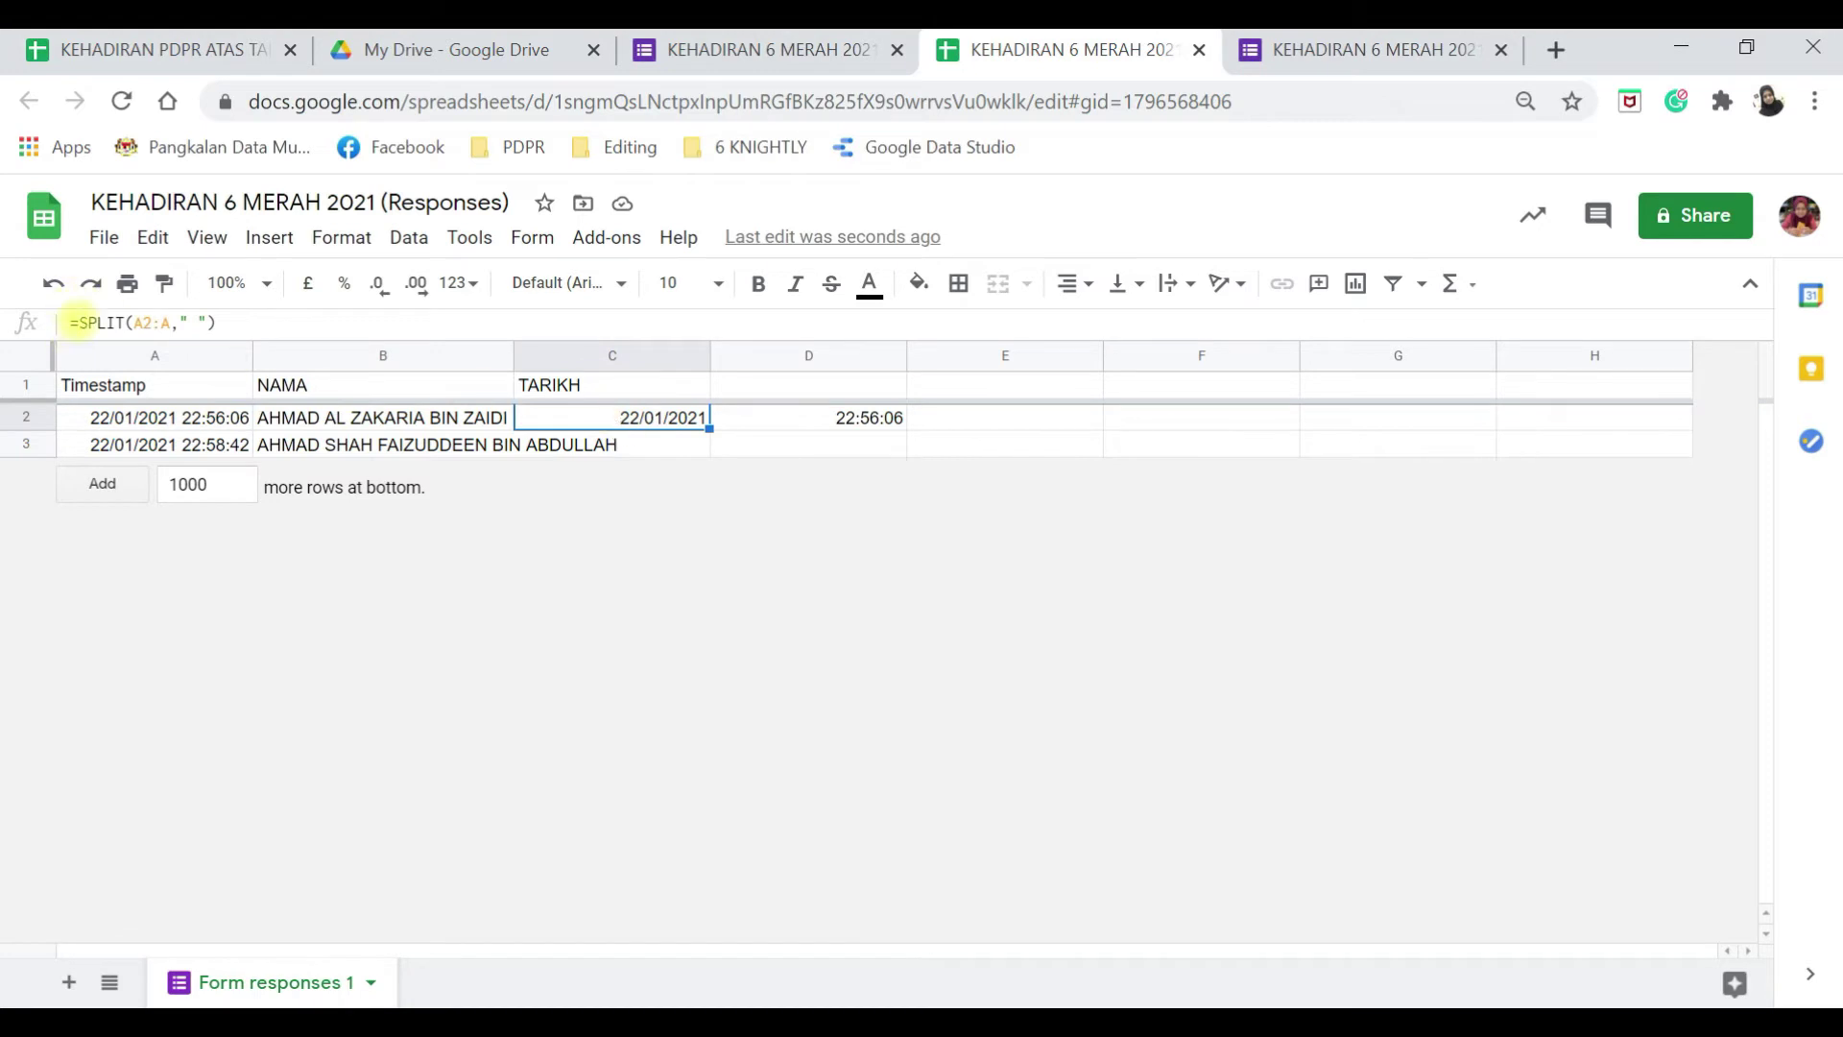
{"action": "left_click", "coordinate": [77, 322]}
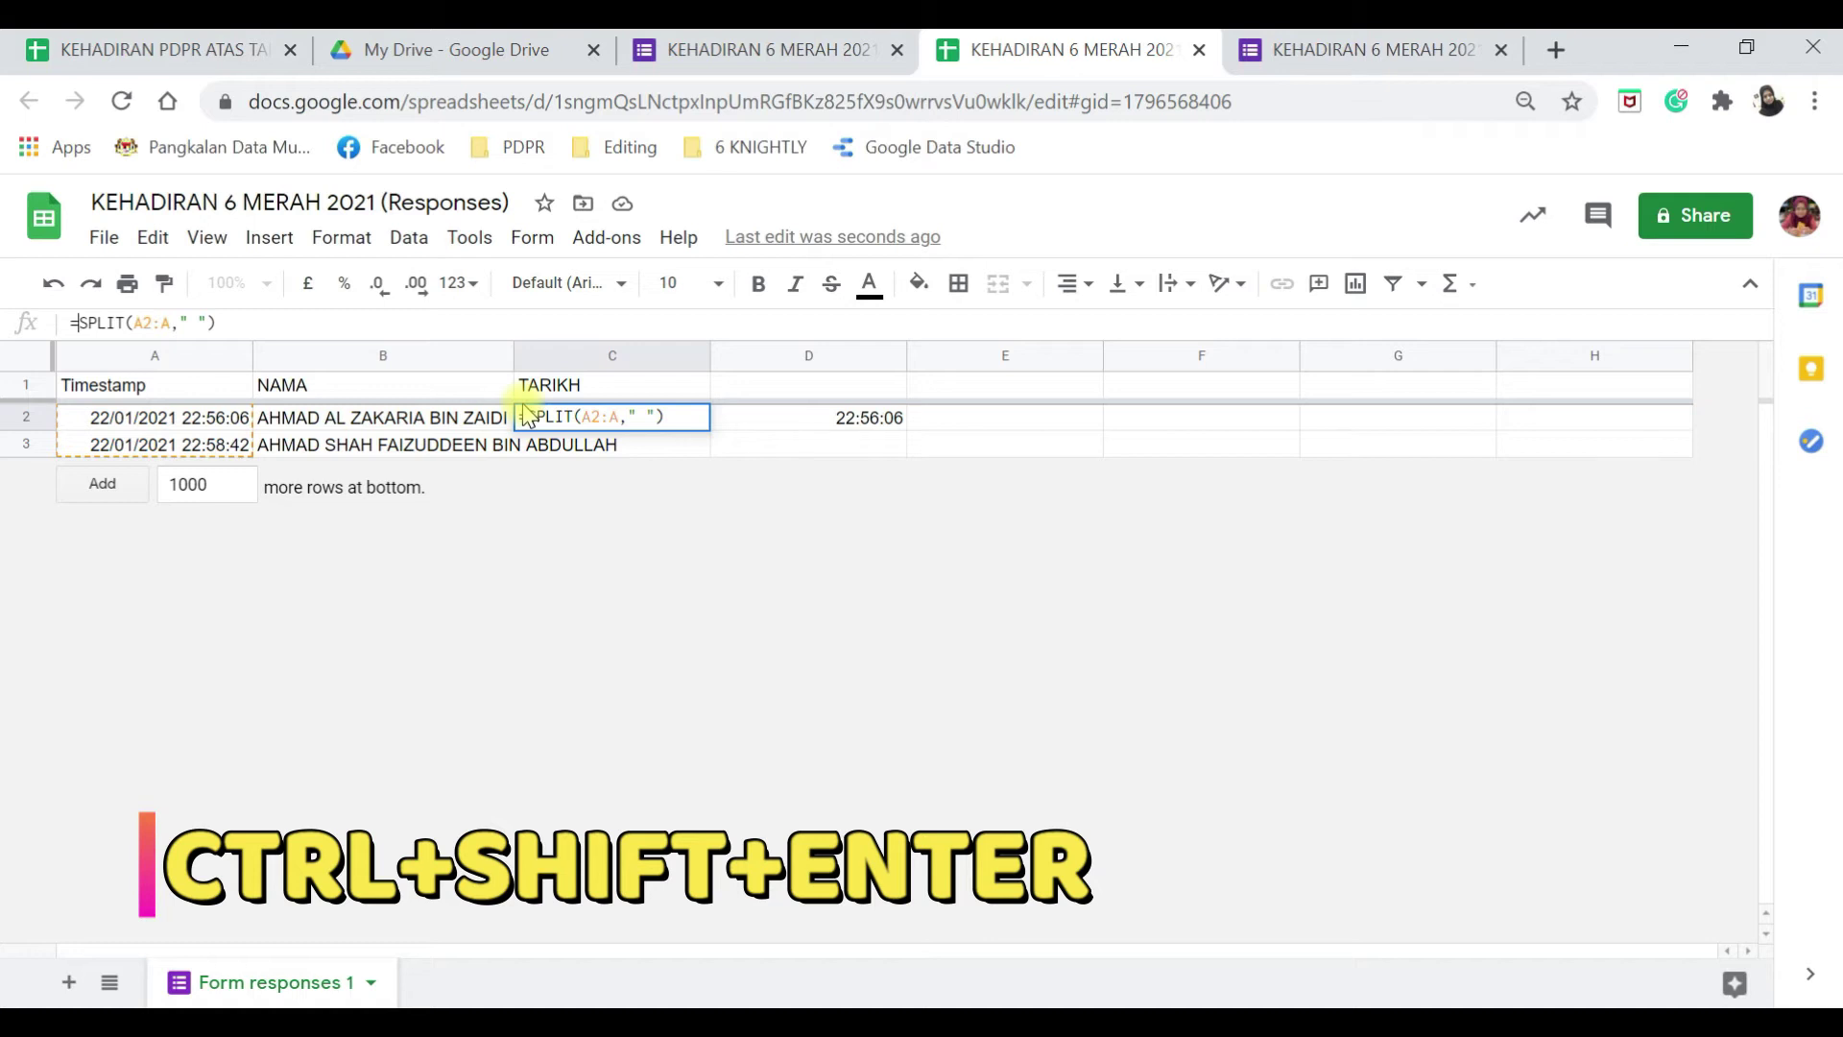
{"action": "key", "text": "ctrl+shift+Return"}
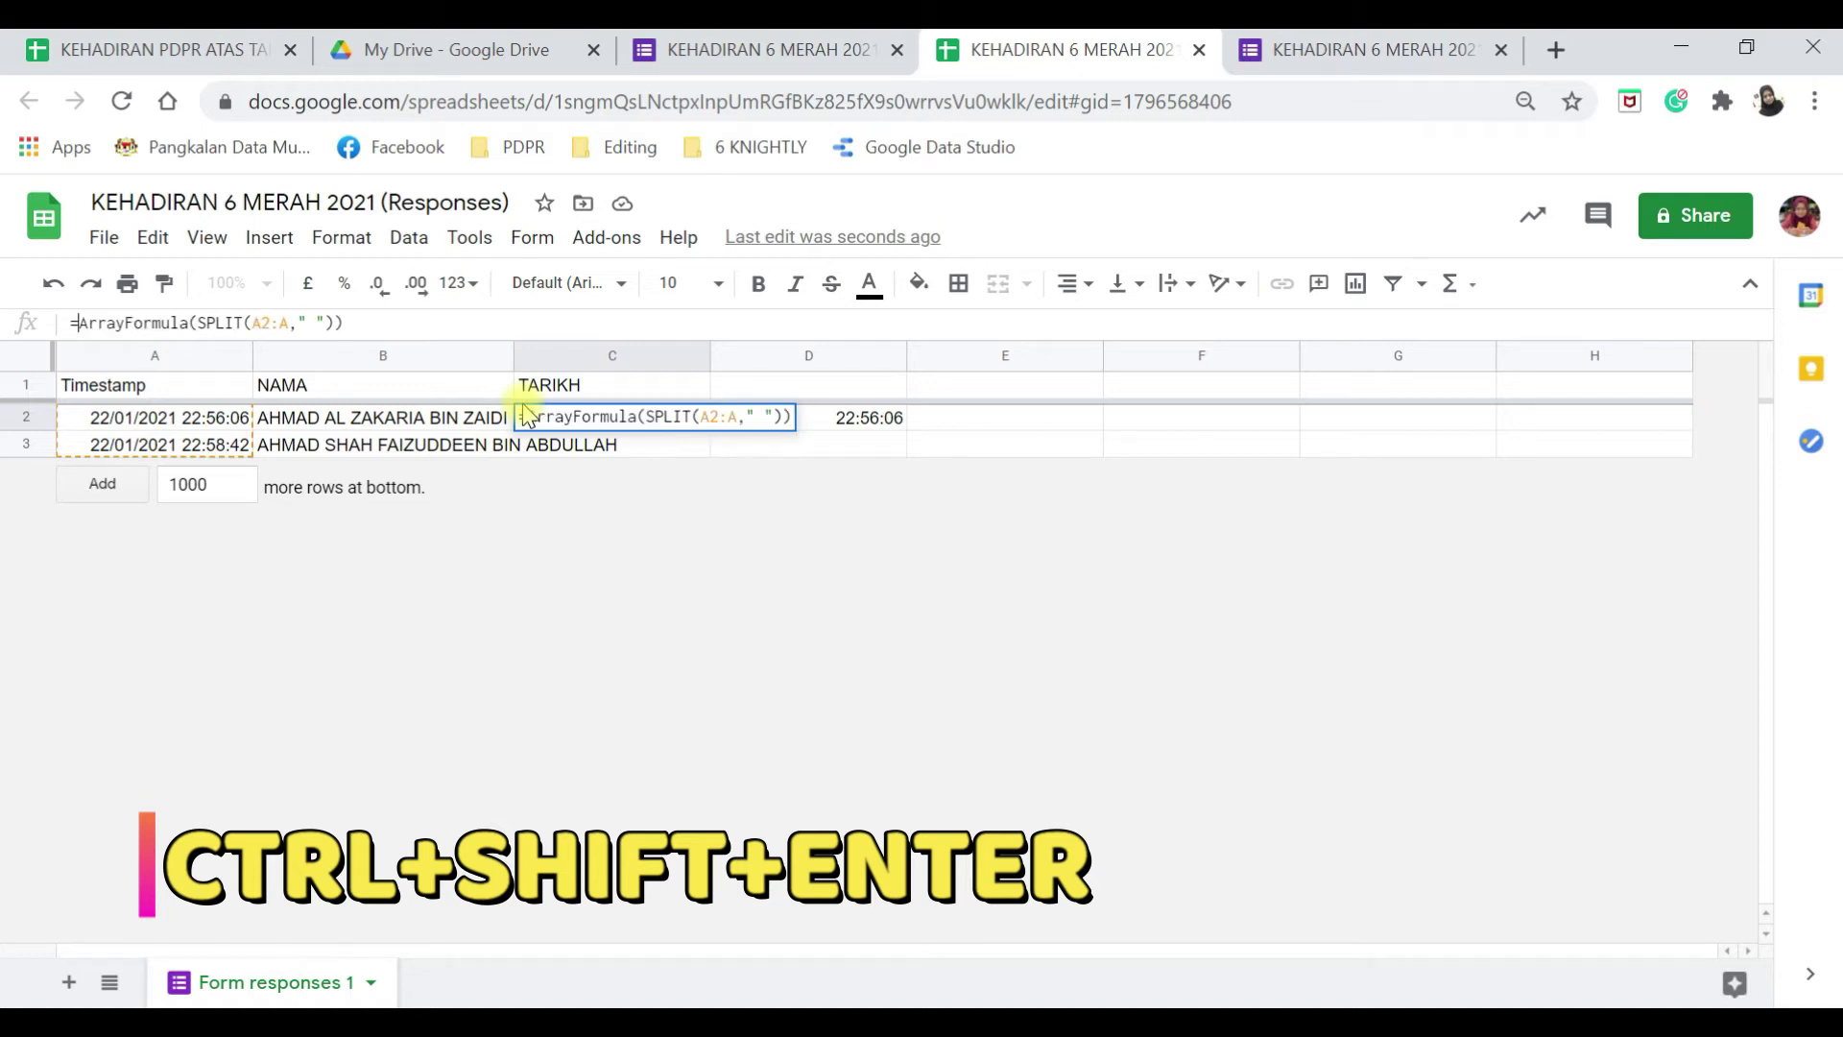
{"action": "key", "text": "Return"}
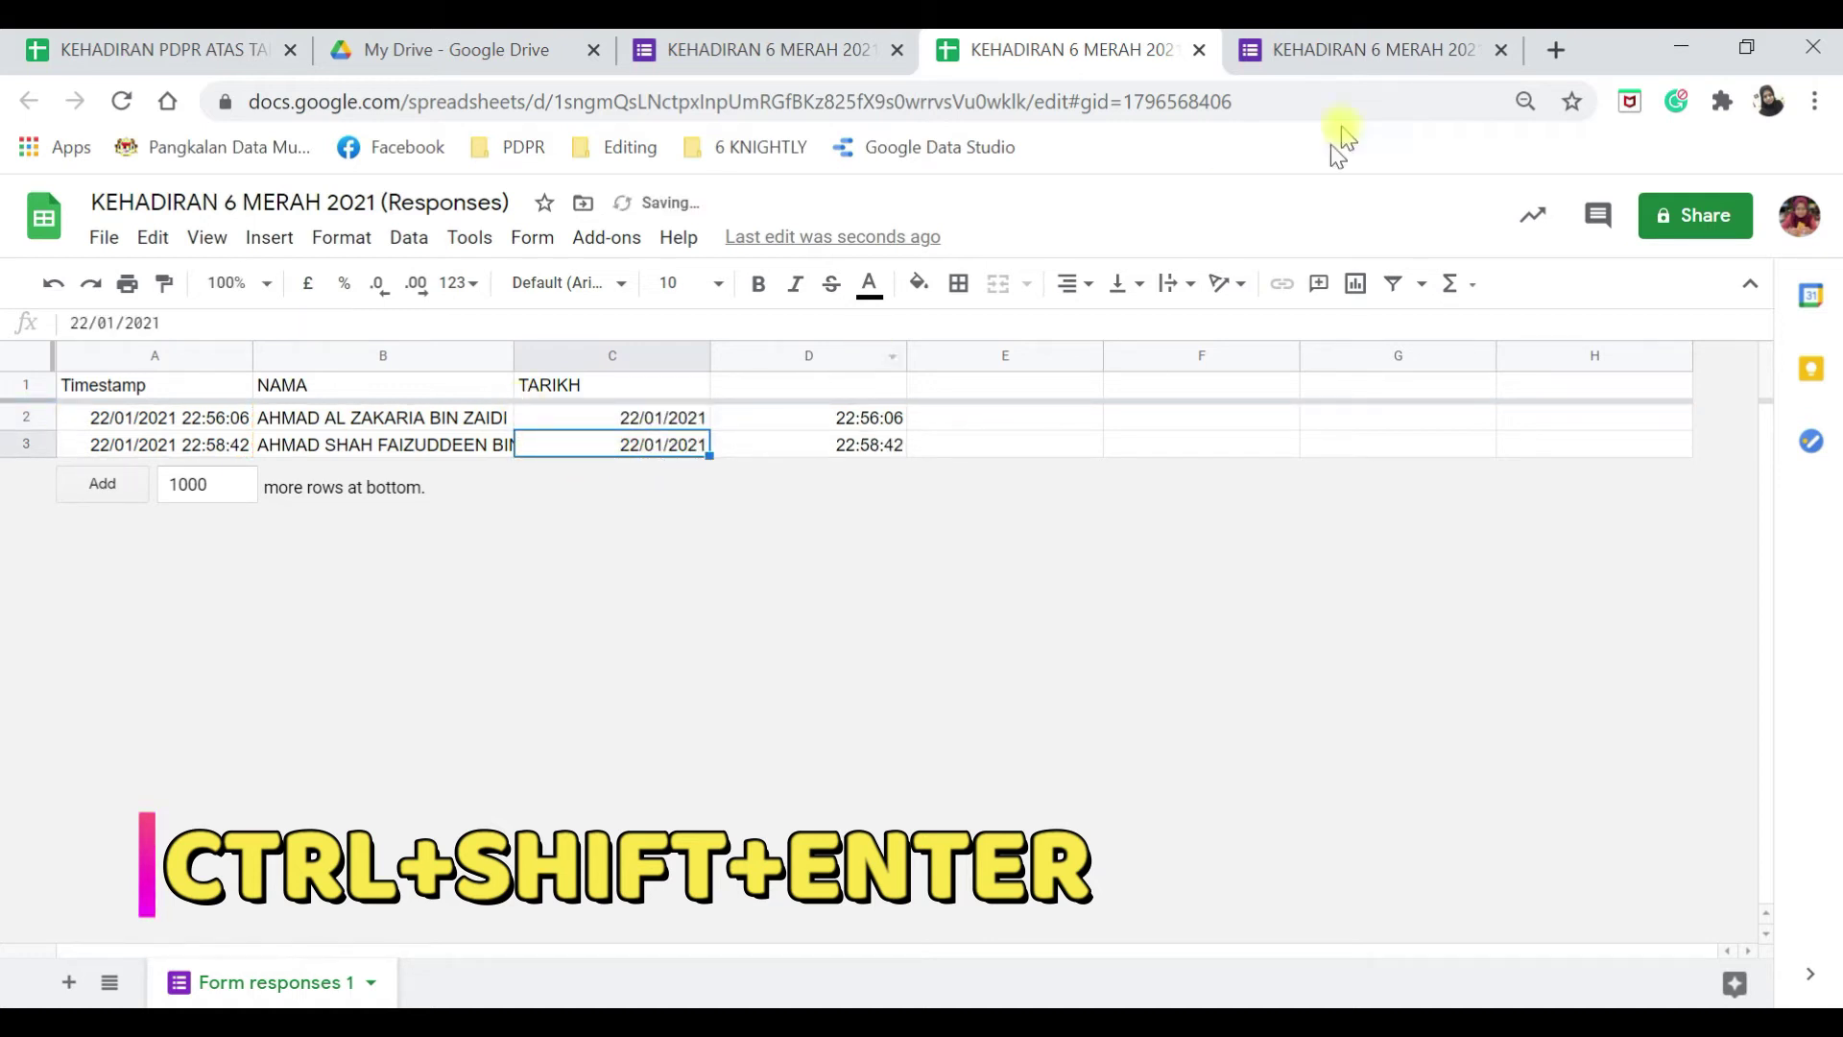
Submit another form response for the third pupil in the NAMA list, then check its new row in the response spreadsheet.
{"action": "left_click", "coordinate": [1412, 48]}
{"action": "left_click", "coordinate": [684, 382]}
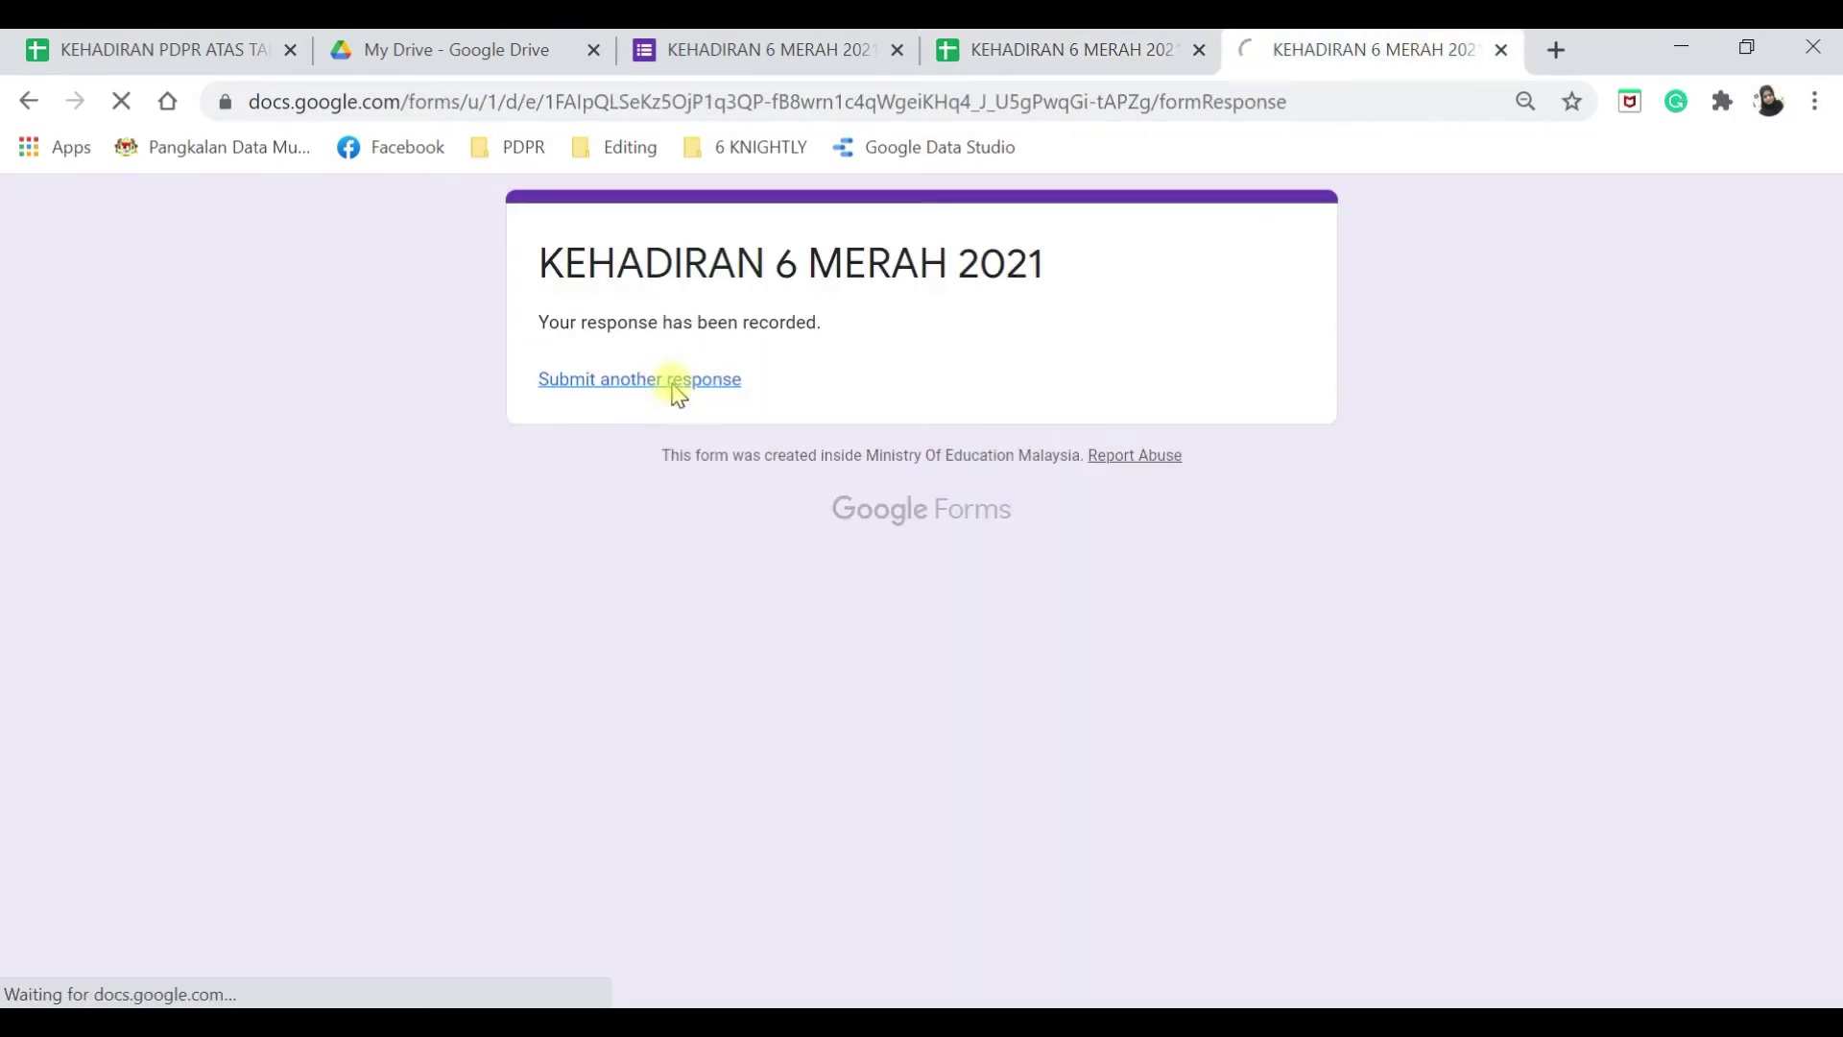
{"action": "left_click", "coordinate": [653, 531]}
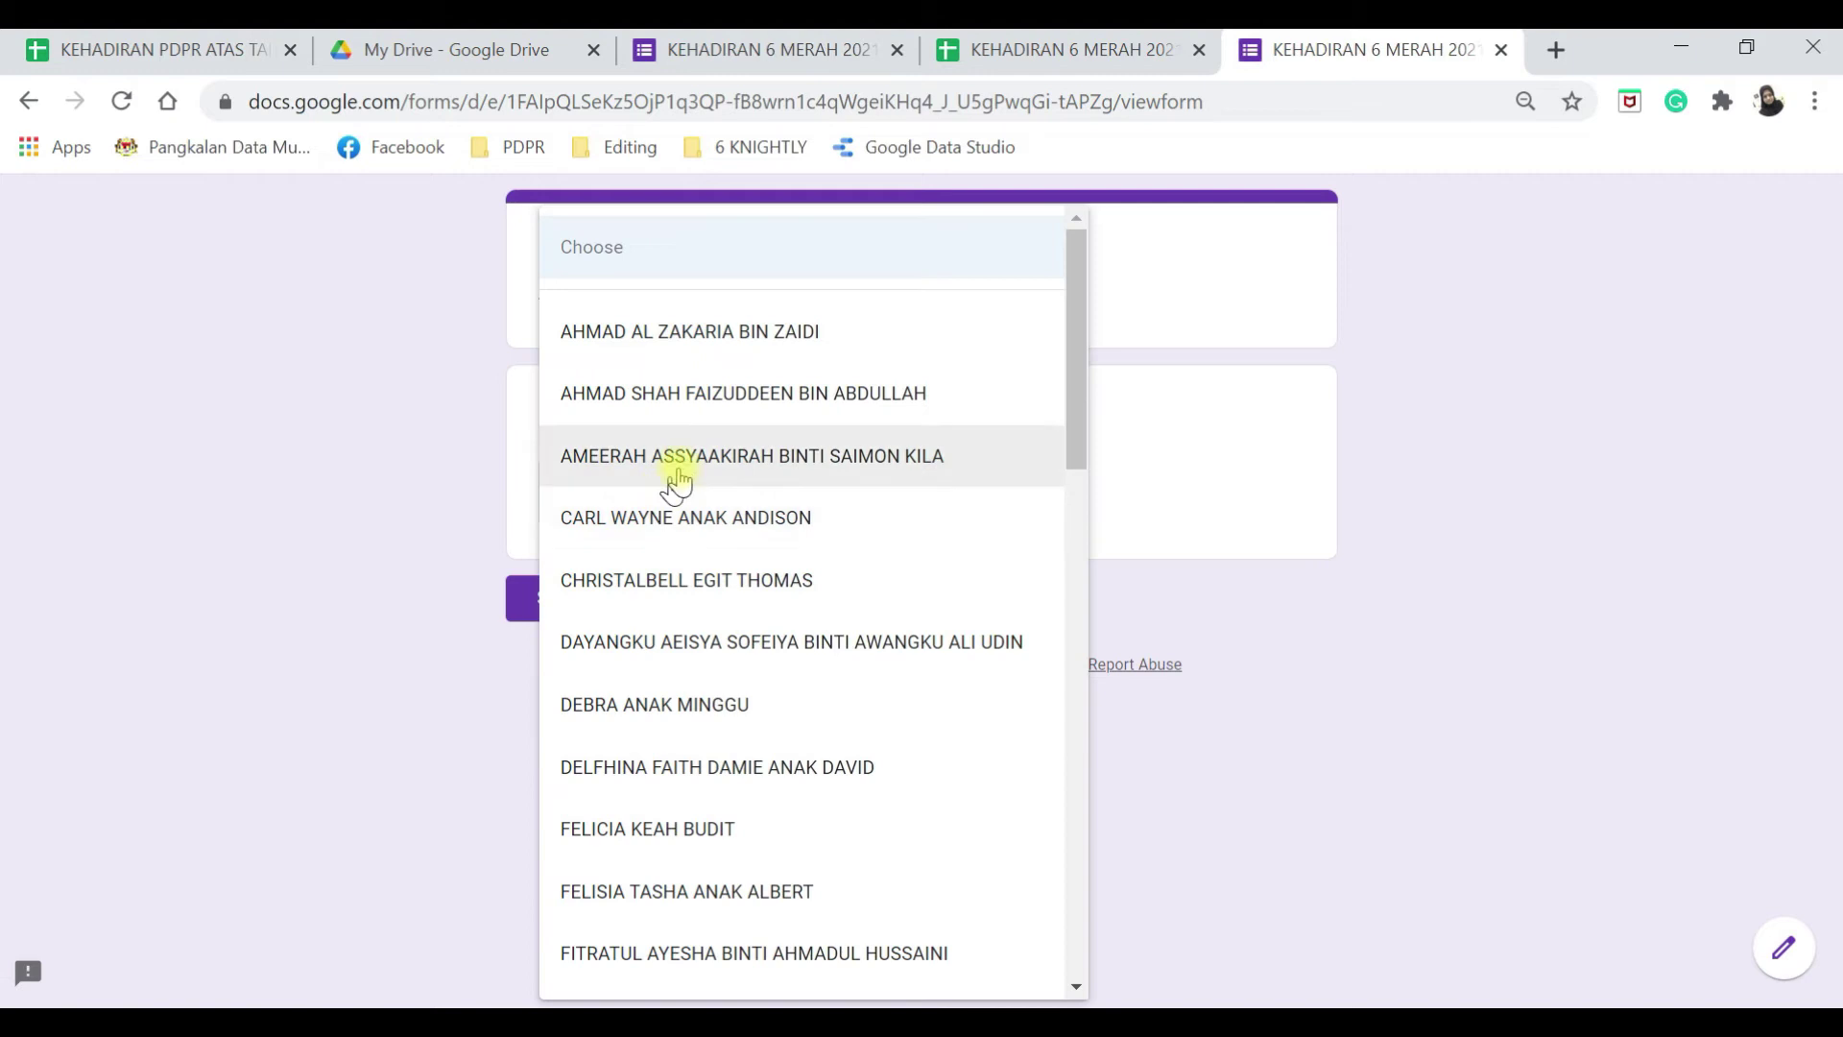
{"action": "left_click", "coordinate": [679, 473]}
{"action": "left_click", "coordinate": [591, 597]}
{"action": "left_click", "coordinate": [1069, 49]}
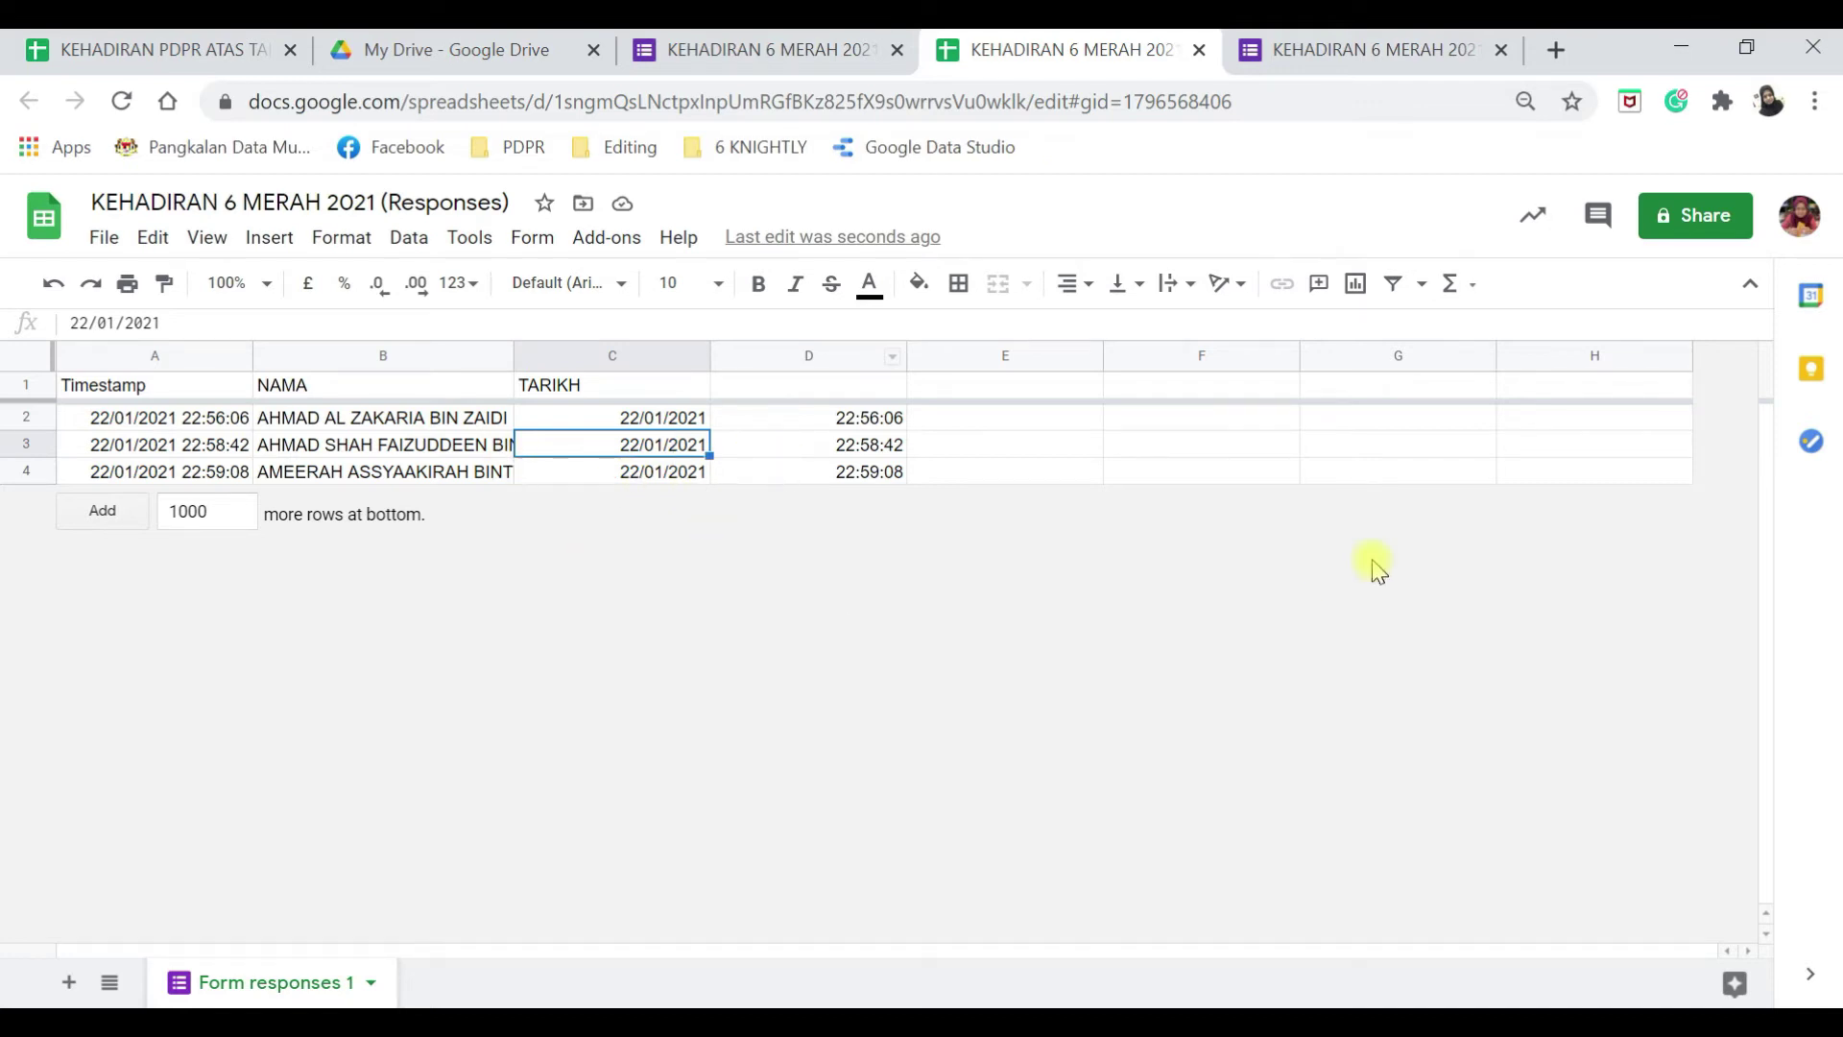
{"action": "key", "text": "Down"}
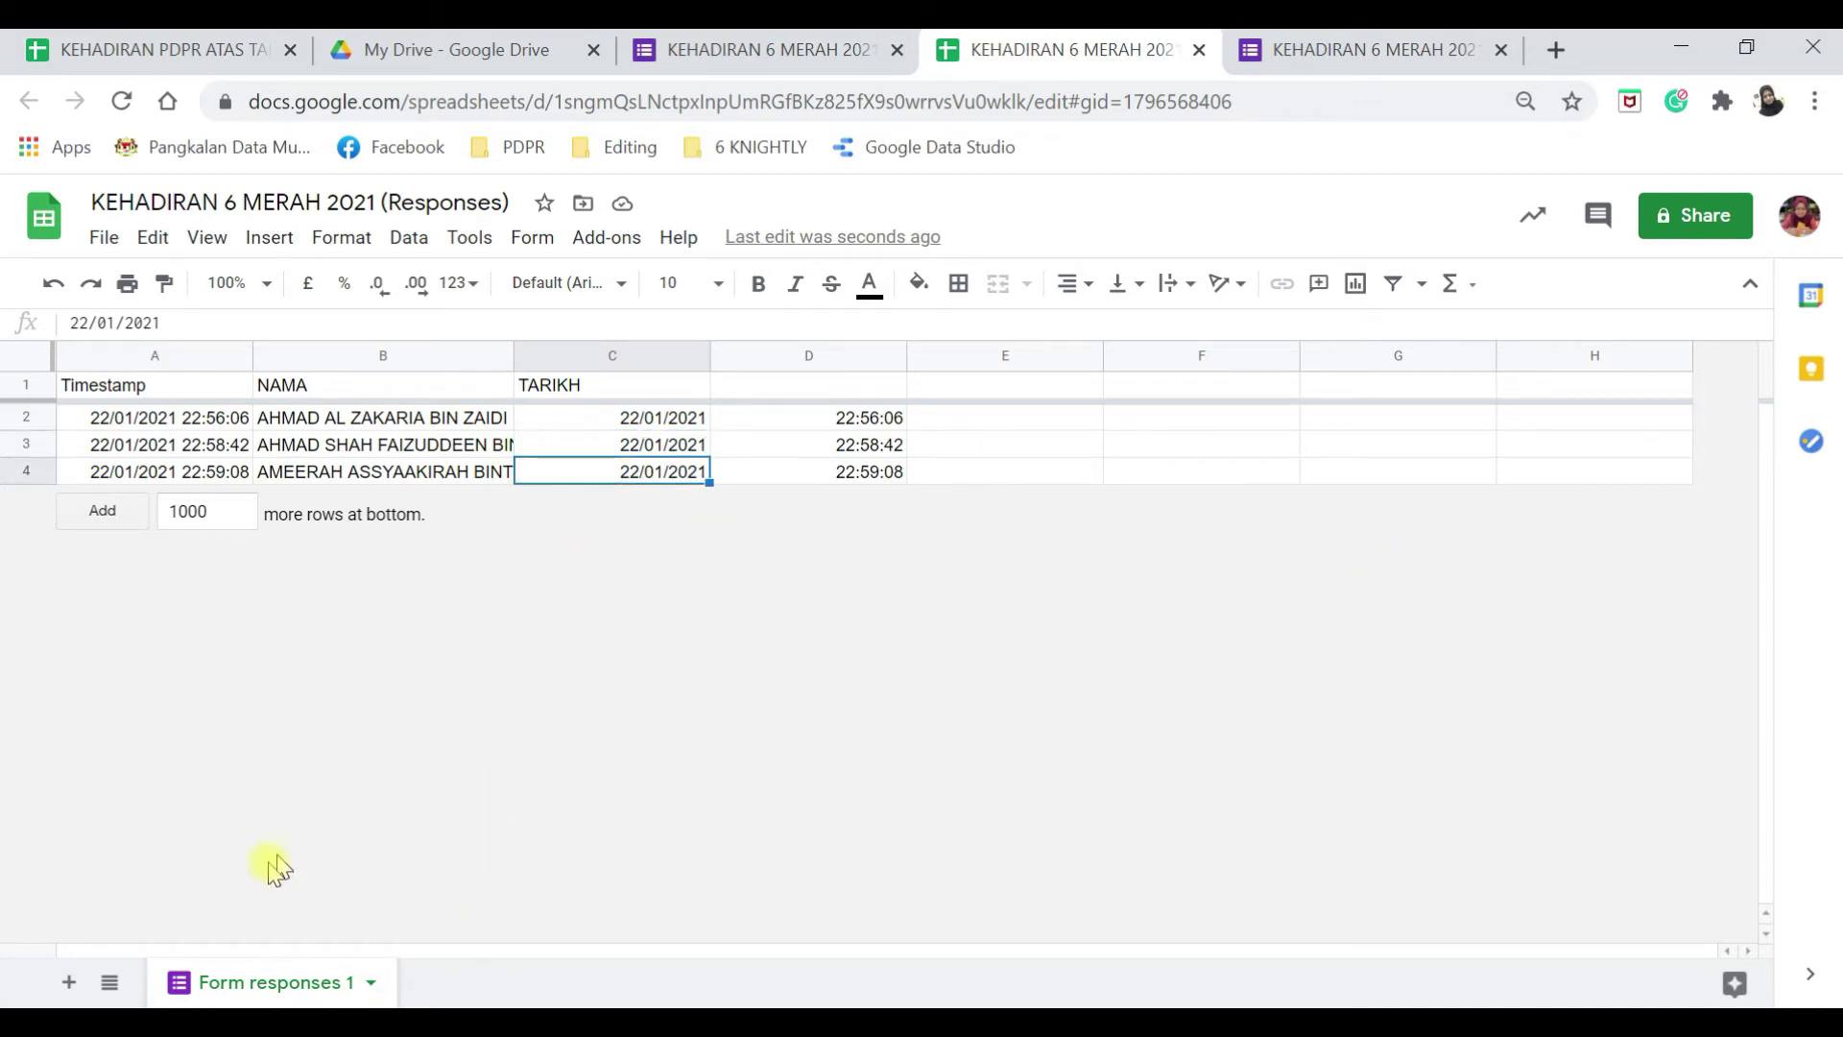
Add a new sheet and enter the headers BIL in A1 and NAMA in B1.
{"action": "left_click", "coordinate": [109, 984]}
{"action": "left_click", "coordinate": [65, 982]}
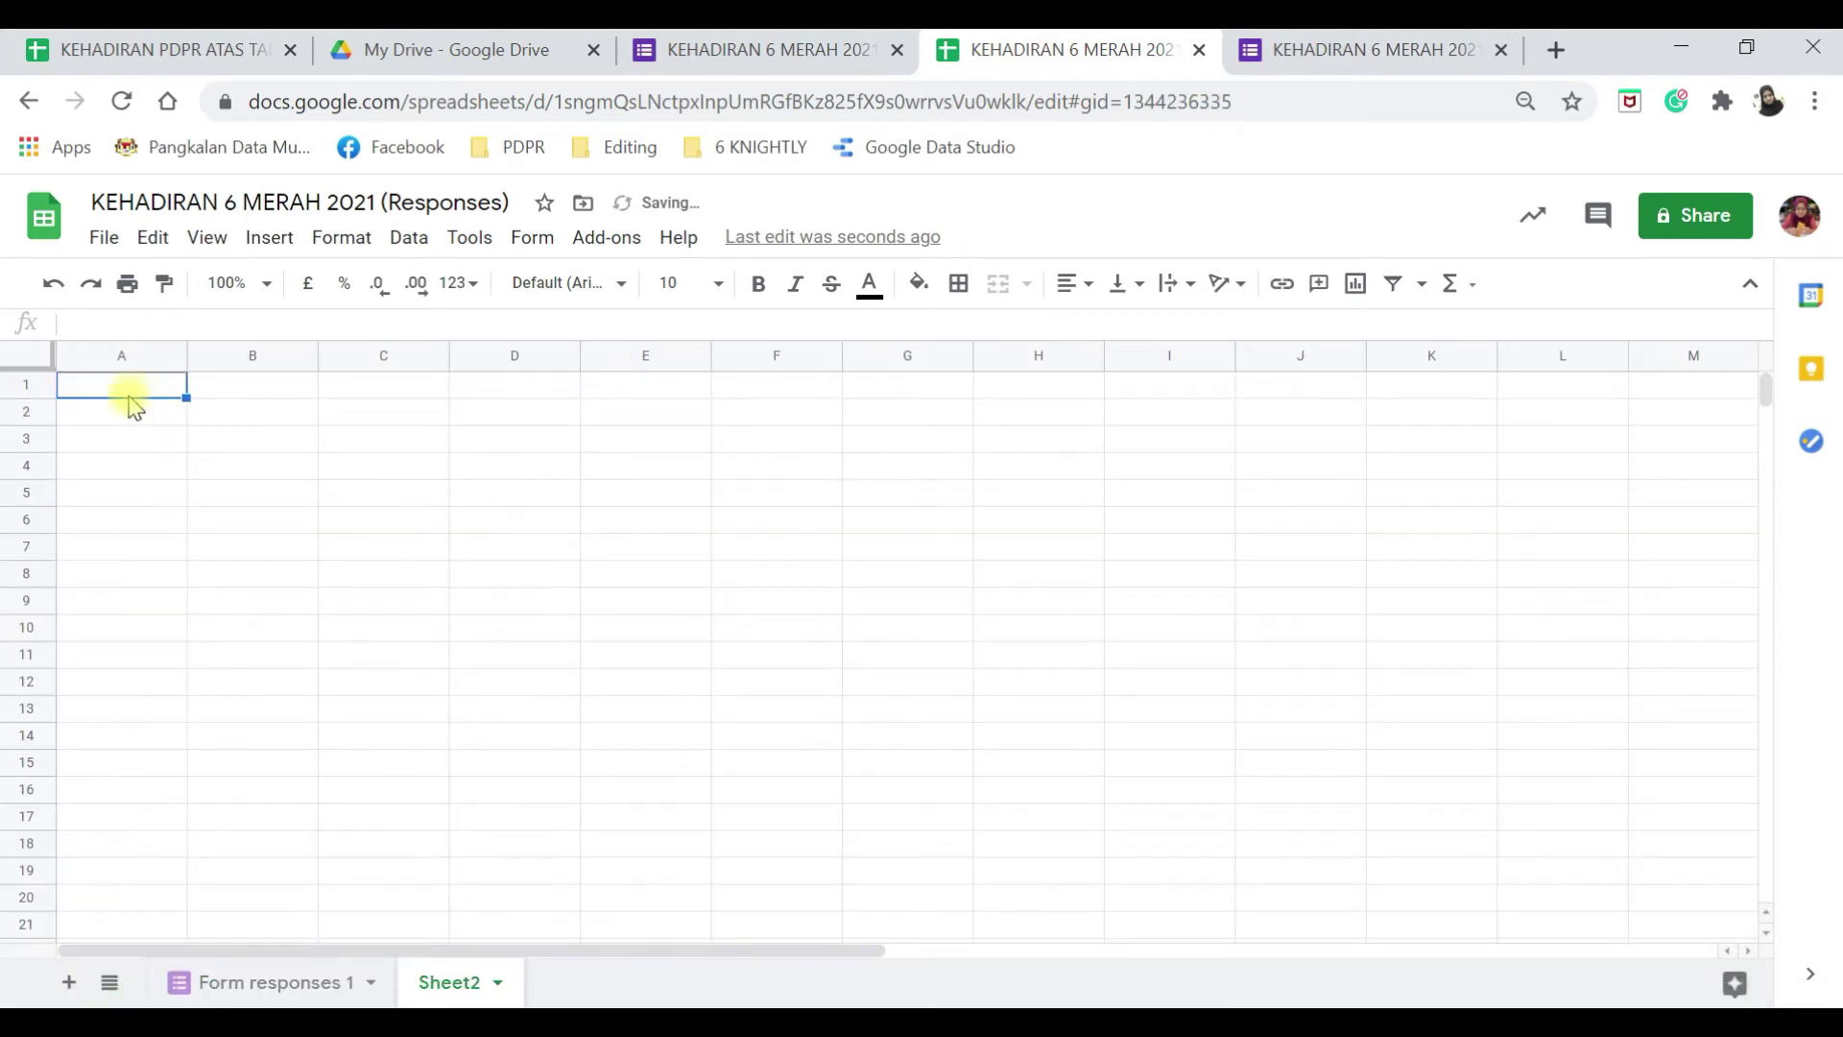
{"action": "left_click", "coordinate": [132, 394]}
{"action": "type", "text": "BIL"}
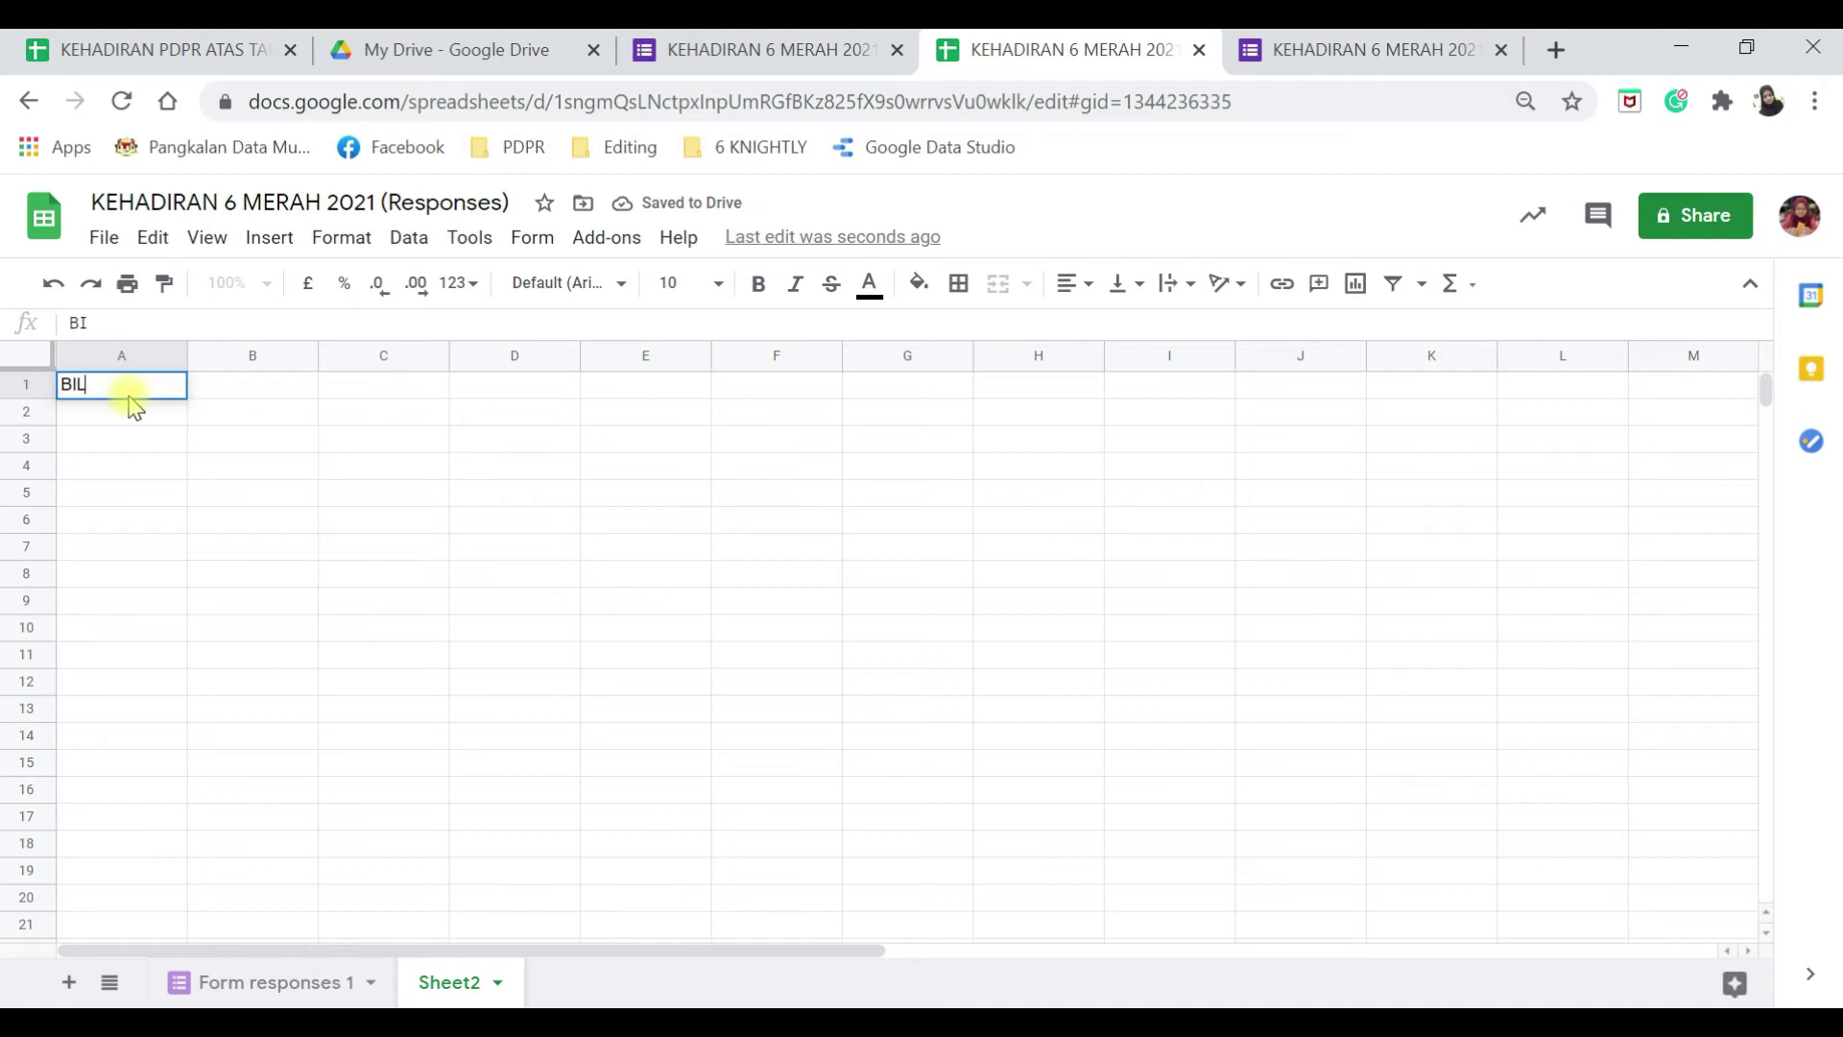
{"action": "key", "text": "Tab"}
{"action": "type", "text": "NAMA"}
{"action": "left_click", "coordinate": [357, 635]}
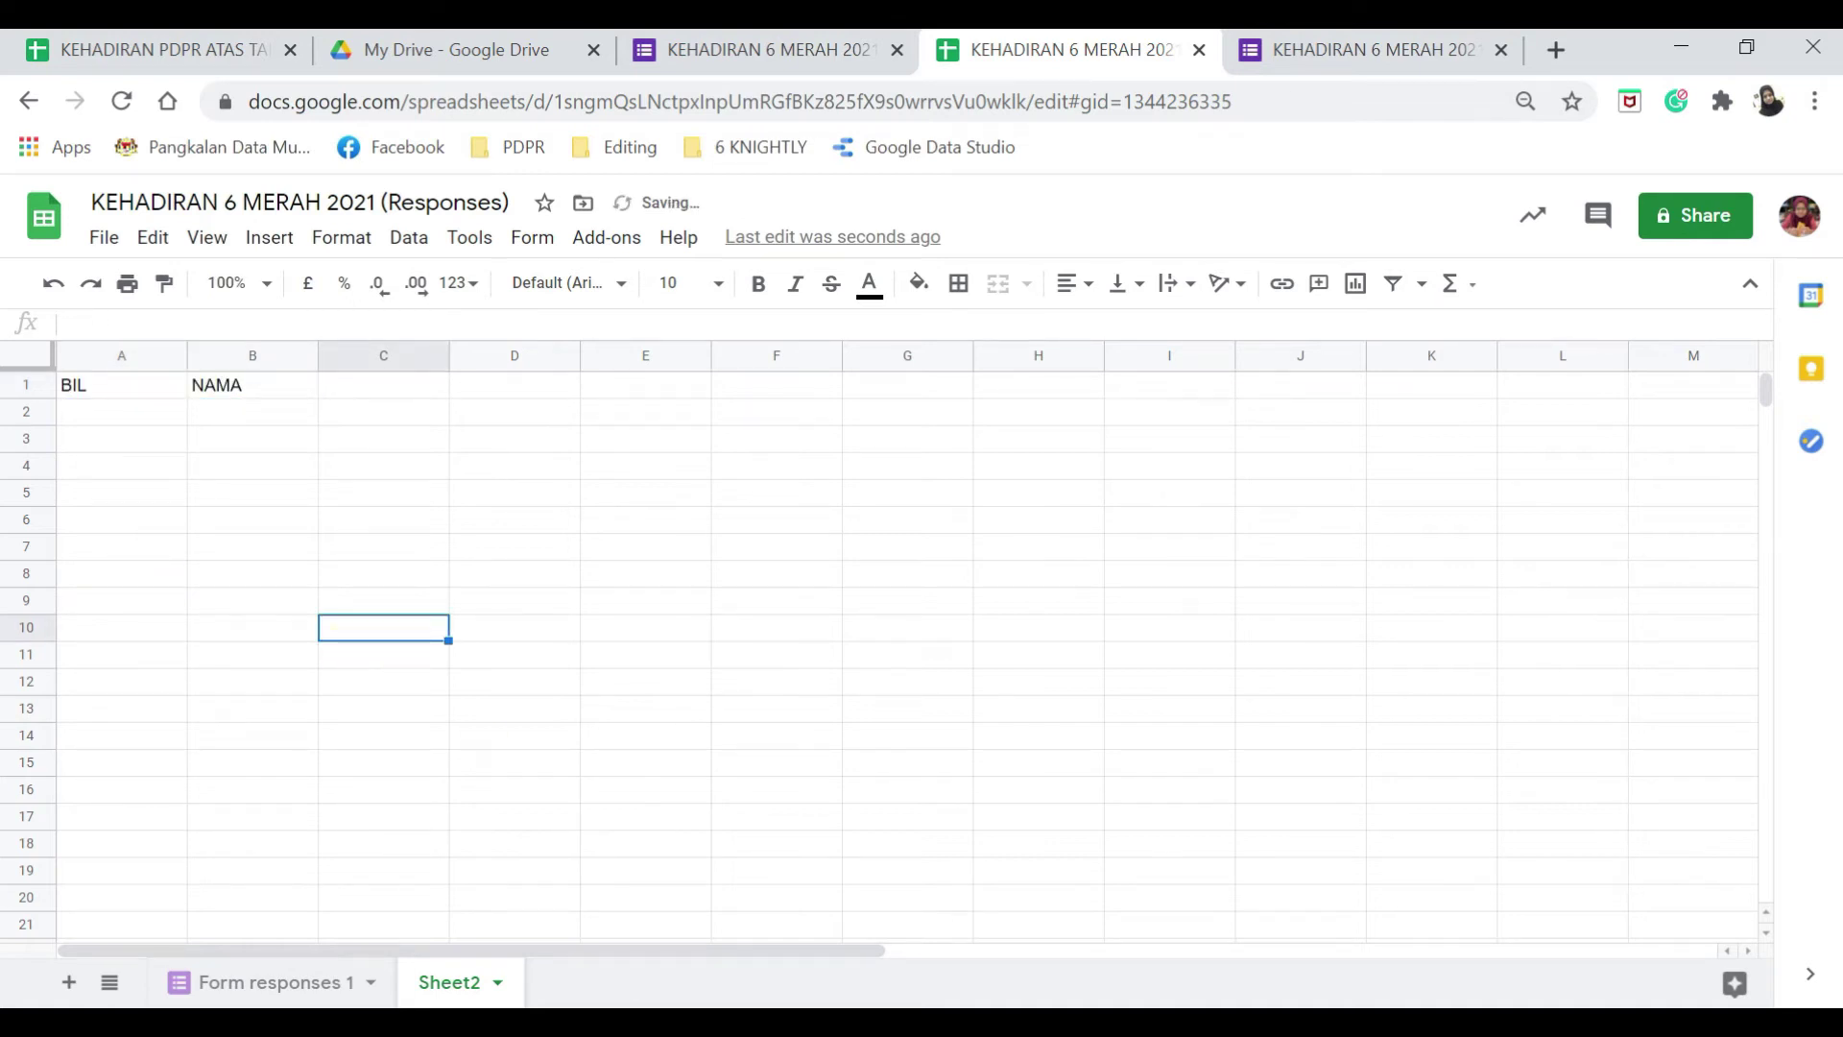
Copy the numbers and names from the Word document SENARAI NAMA 6KN into the new sheet from A2, and fit column A to its contents.
{"action": "key", "text": "alt+Tab"}
{"action": "left_click", "coordinate": [617, 471]}
{"action": "scroll", "coordinate": [614, 468], "scroll_direction": "up", "scroll_amount": 10}
{"action": "left_click_drag", "start_coordinate": [434, 369], "coordinate": [486, 666]}
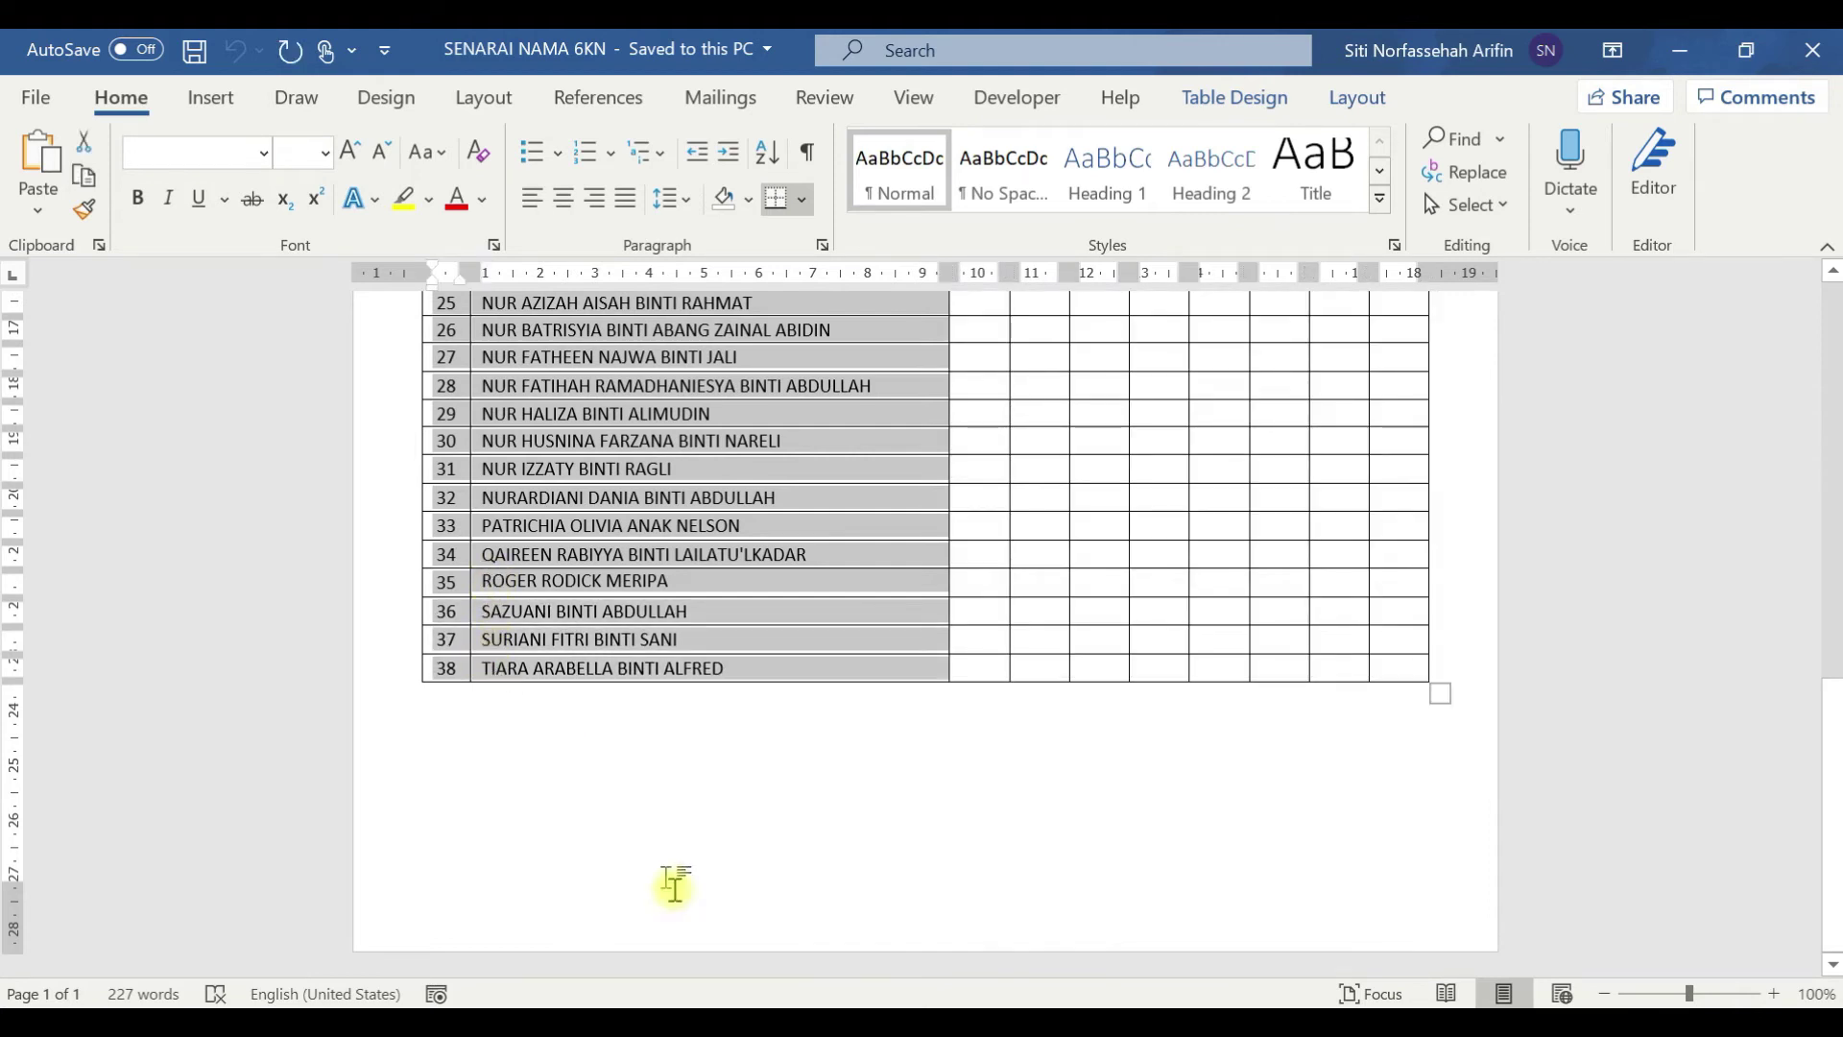
{"action": "key", "text": "alt+Tab"}
{"action": "left_click", "coordinate": [120, 413]}
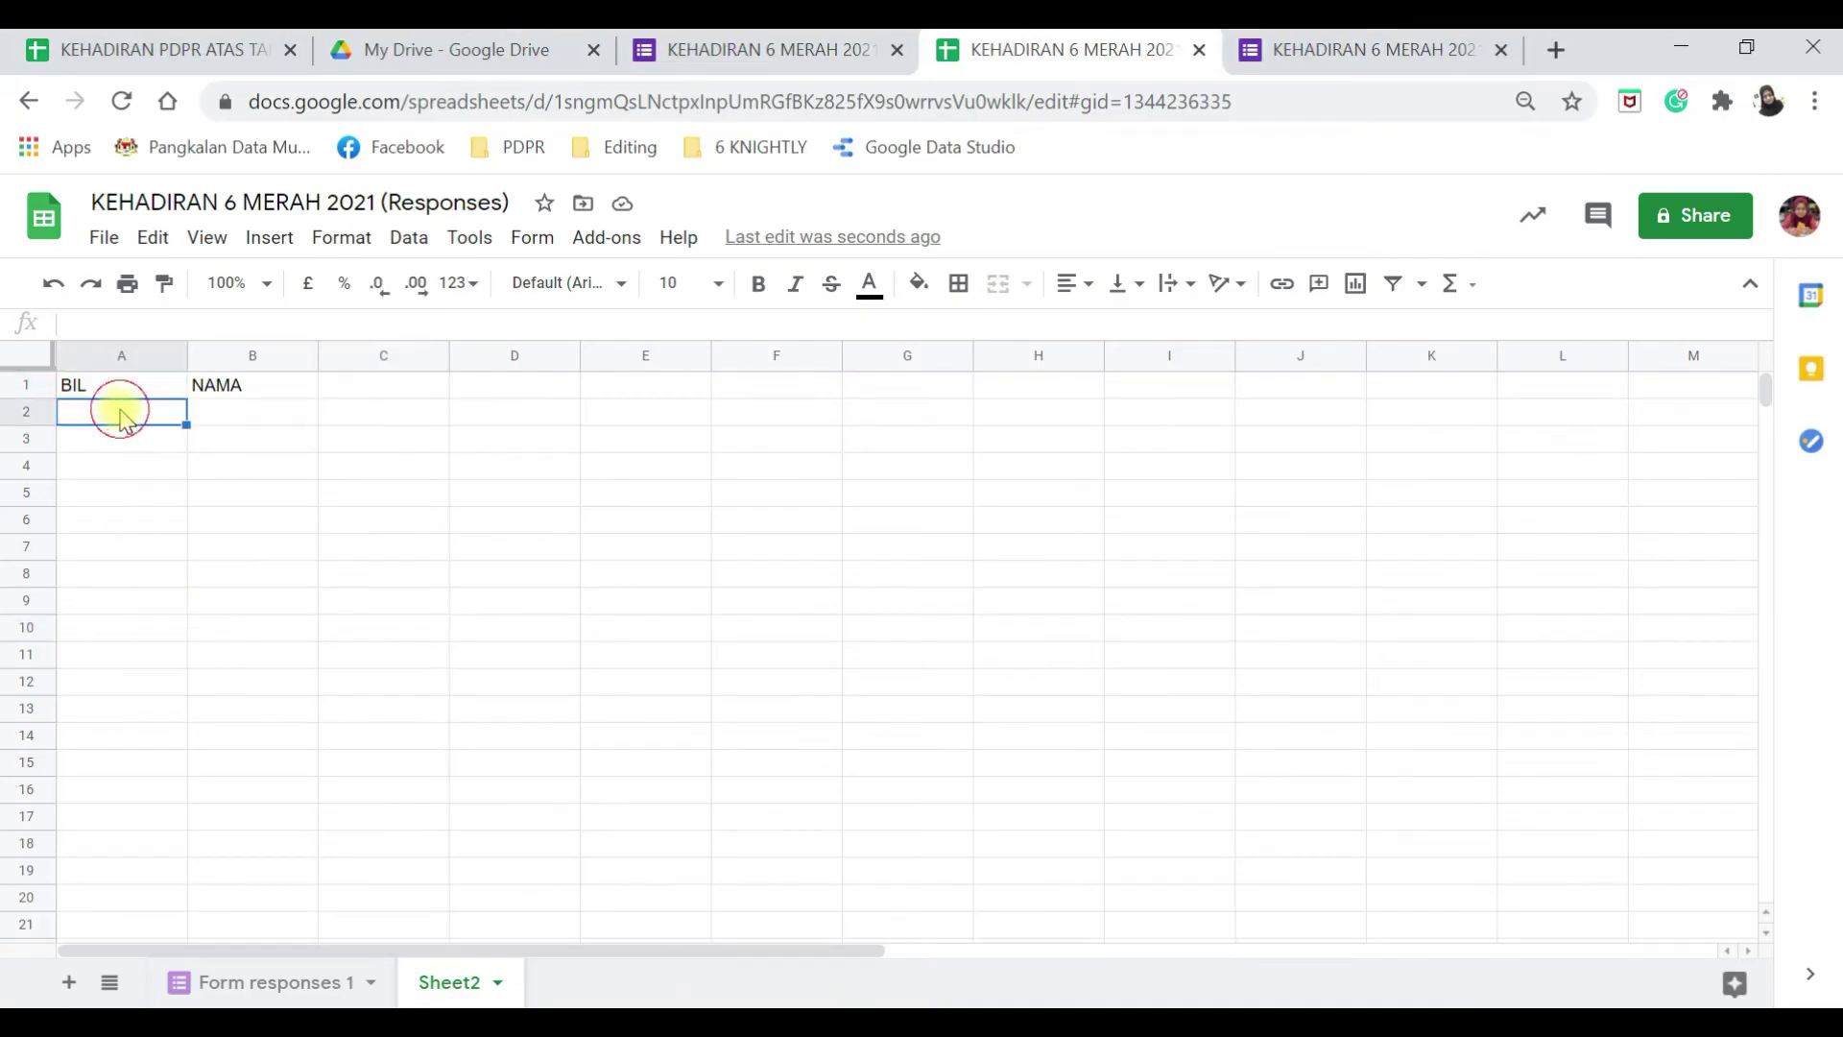
{"action": "key", "text": "ctrl+v"}
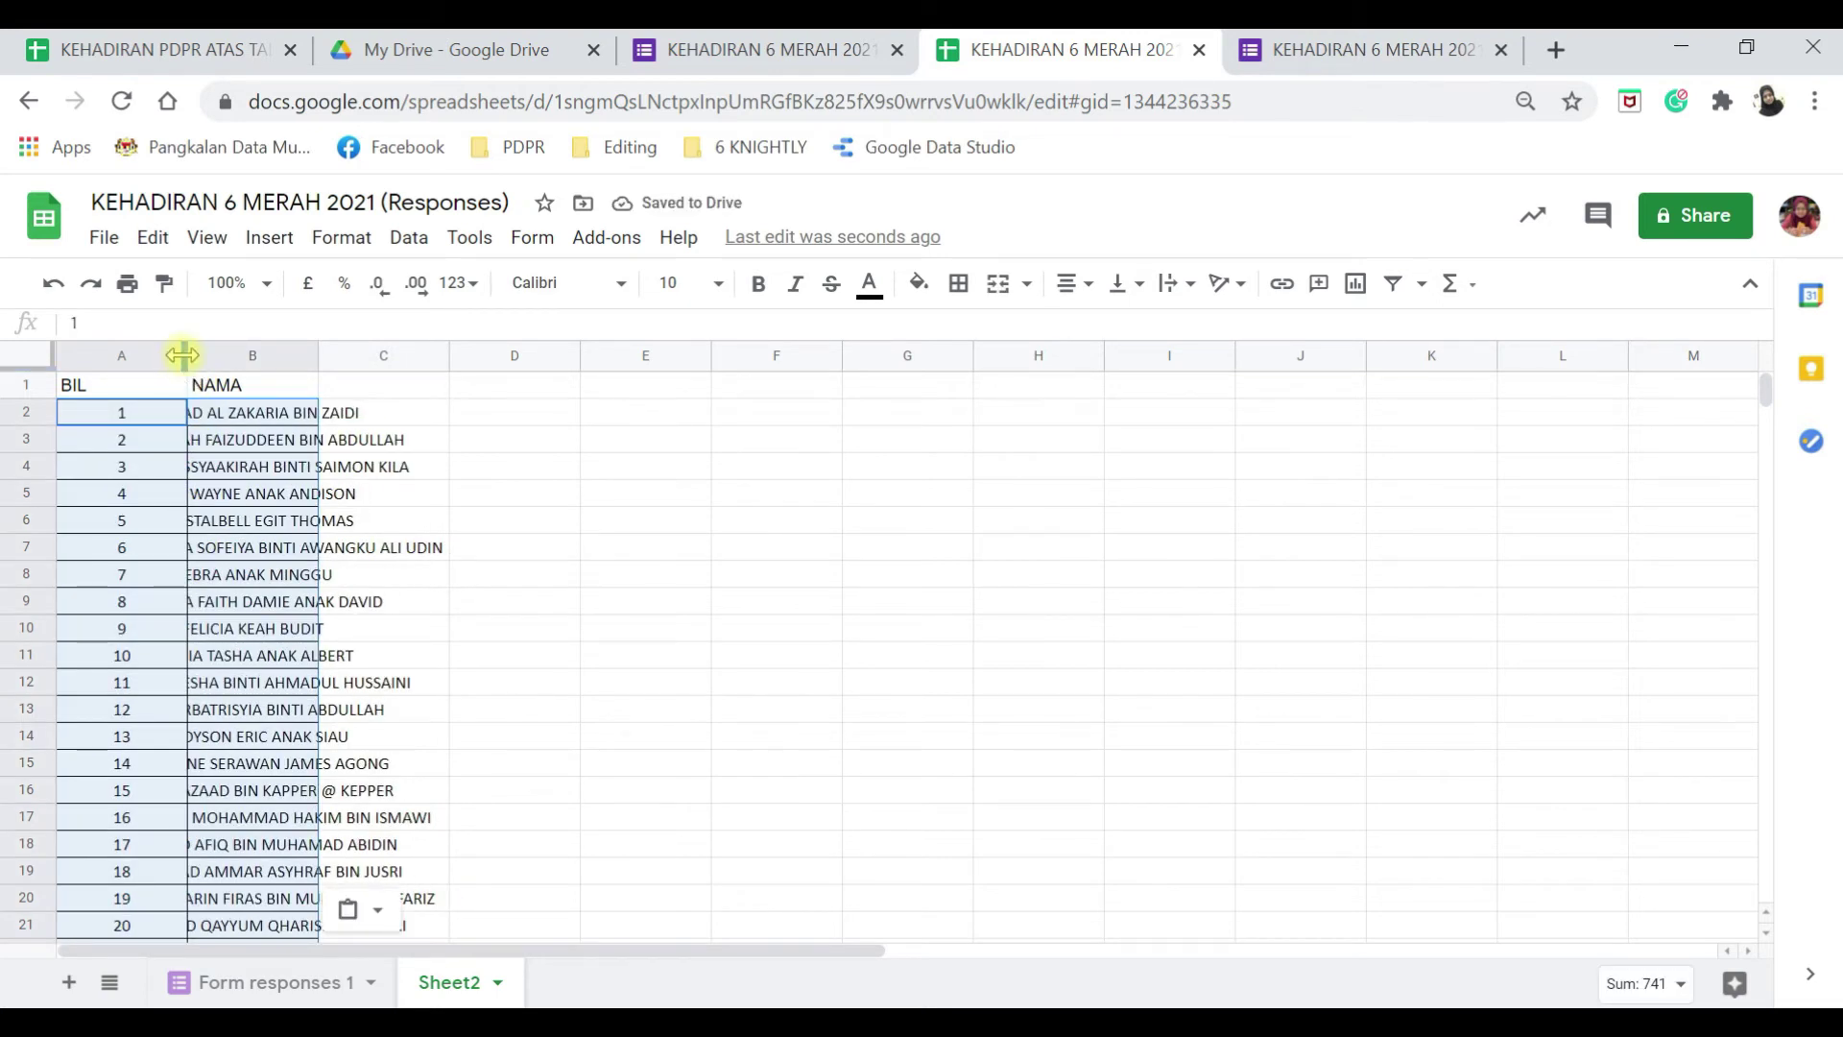
{"action": "double_click", "coordinate": [187, 357]}
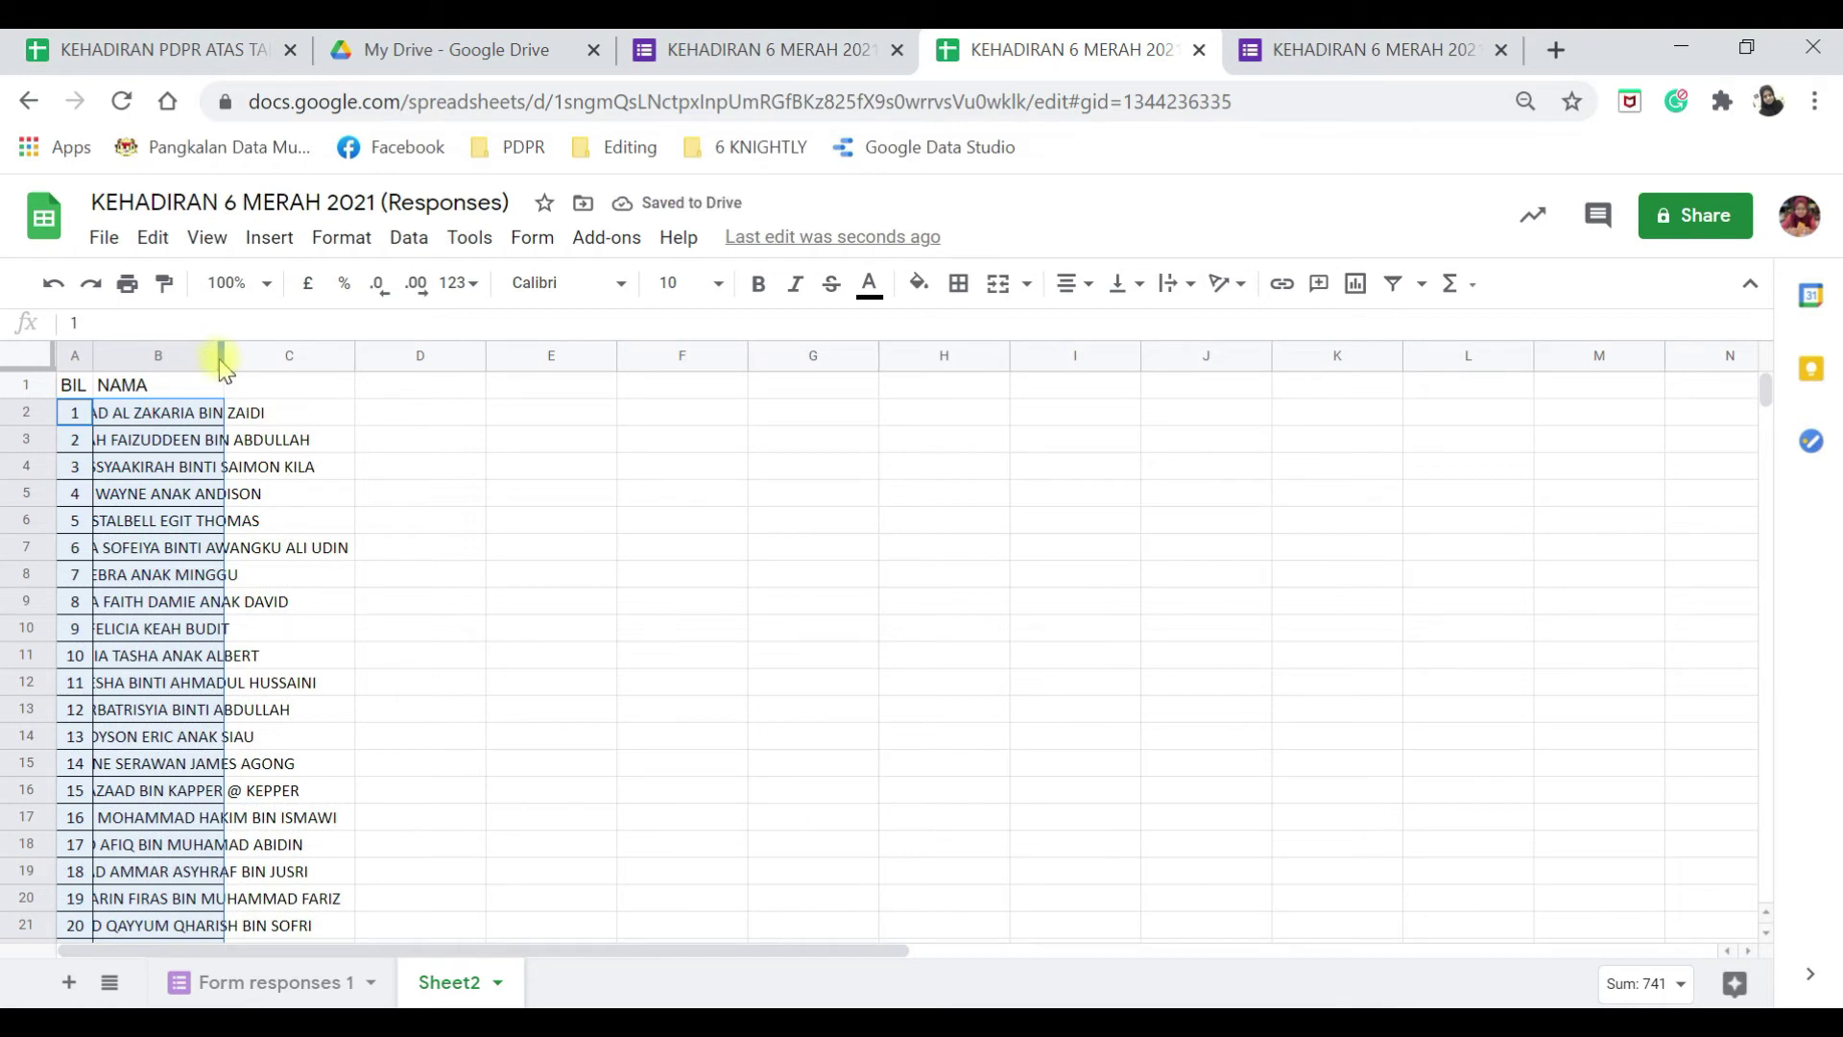
Fit column B to its contents and left-align the pasted numbers and names.
{"action": "double_click", "coordinate": [219, 358]}
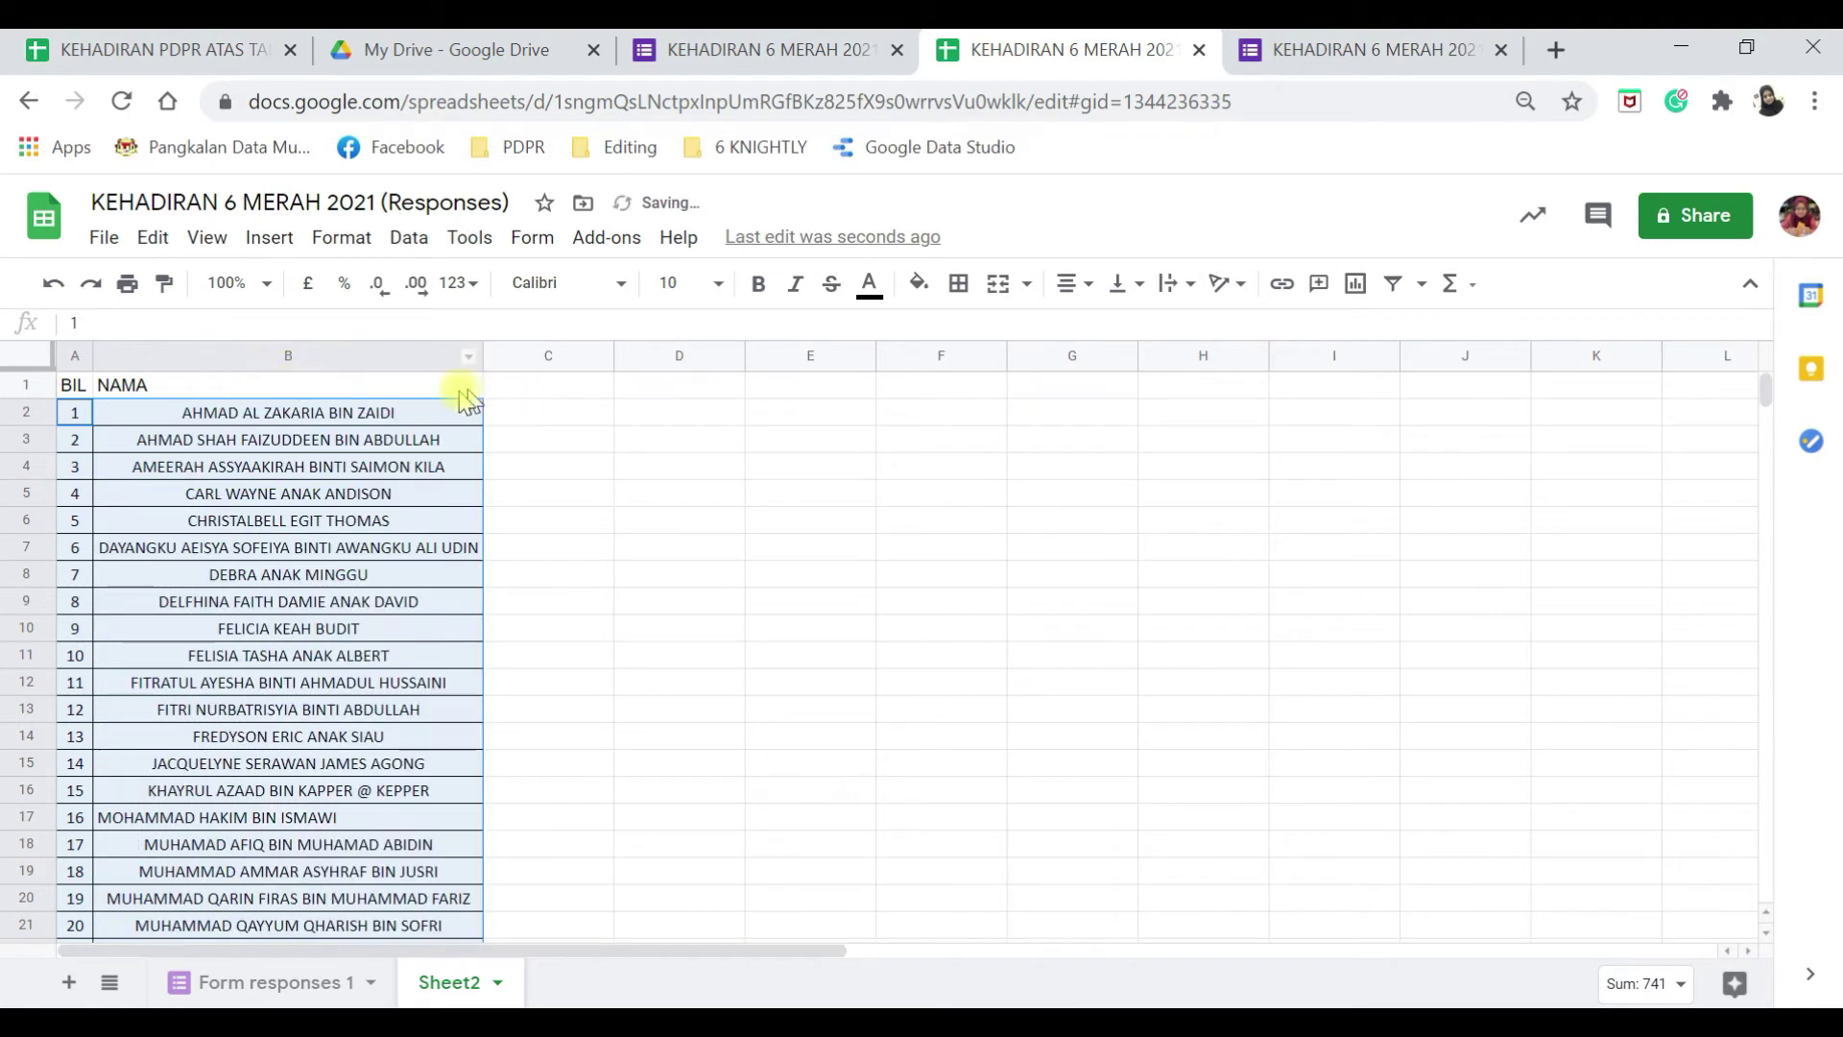
{"action": "left_click", "coordinate": [1068, 284]}
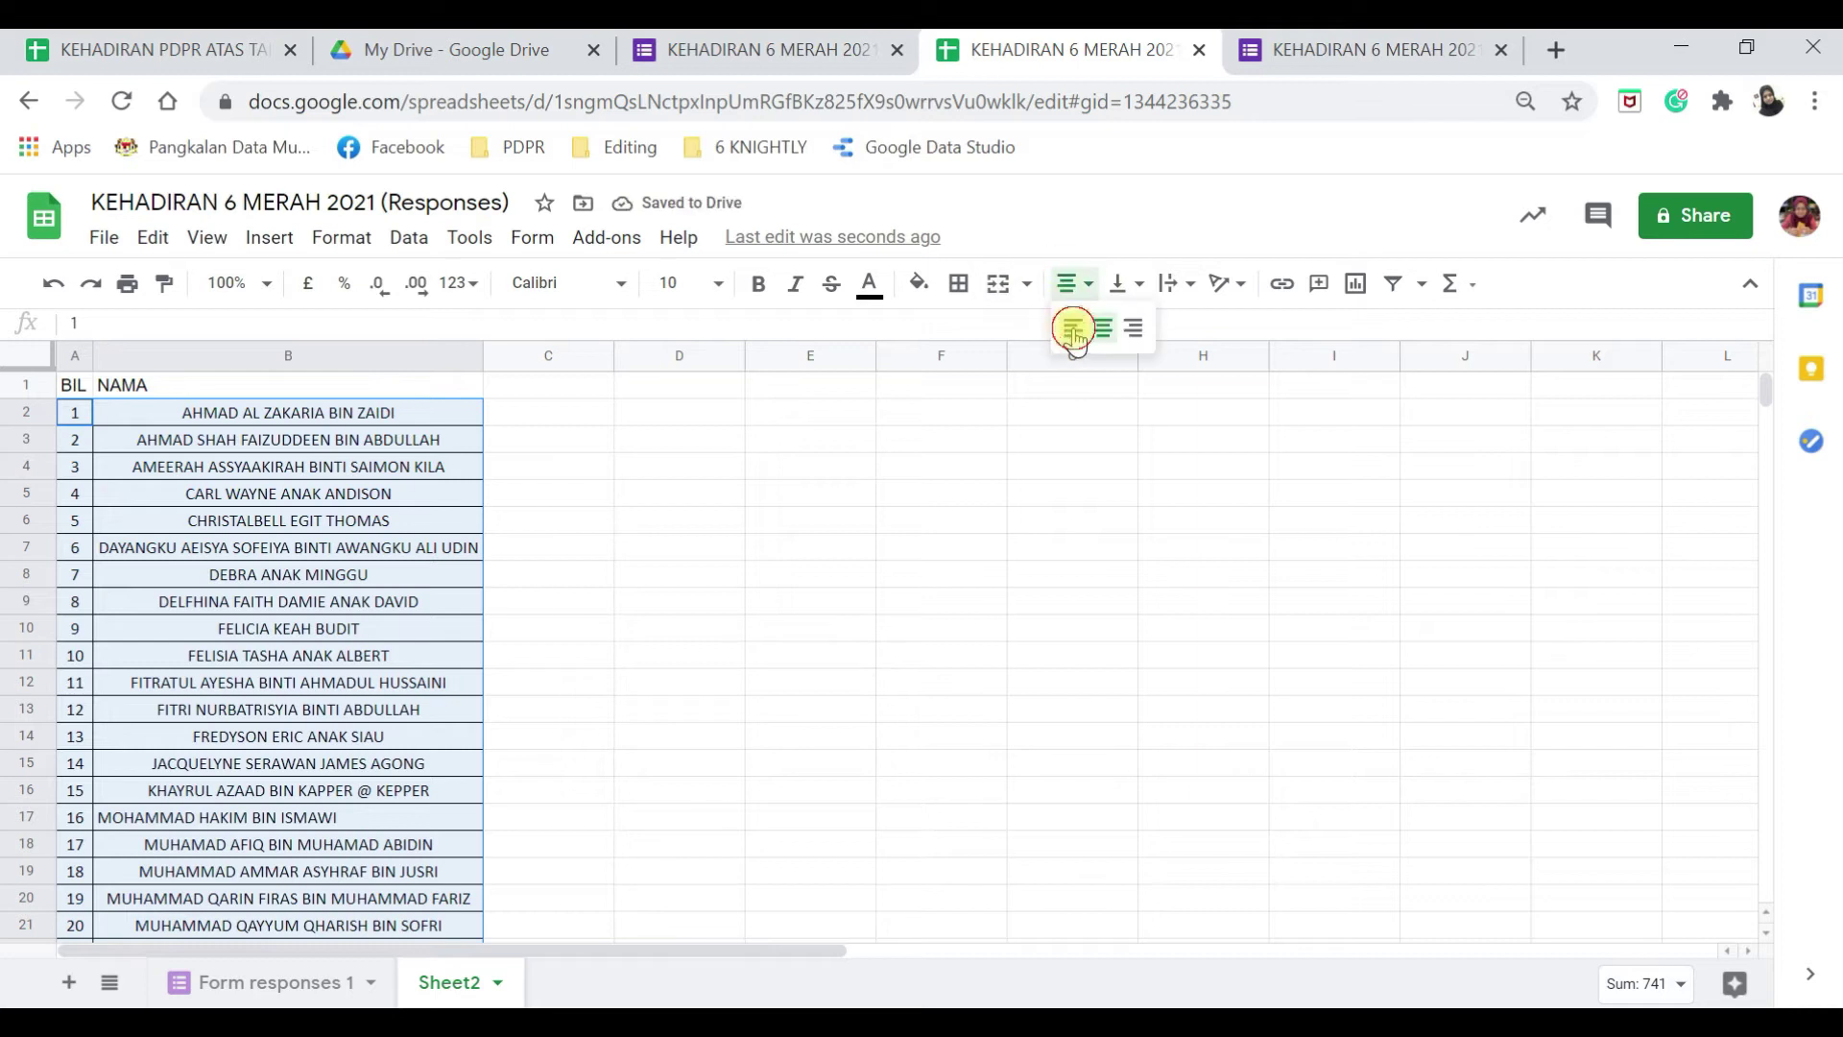
{"action": "left_click", "coordinate": [1059, 327]}
Enter the date 22/1/2021 as the header in C1.
{"action": "left_click", "coordinate": [515, 389]}
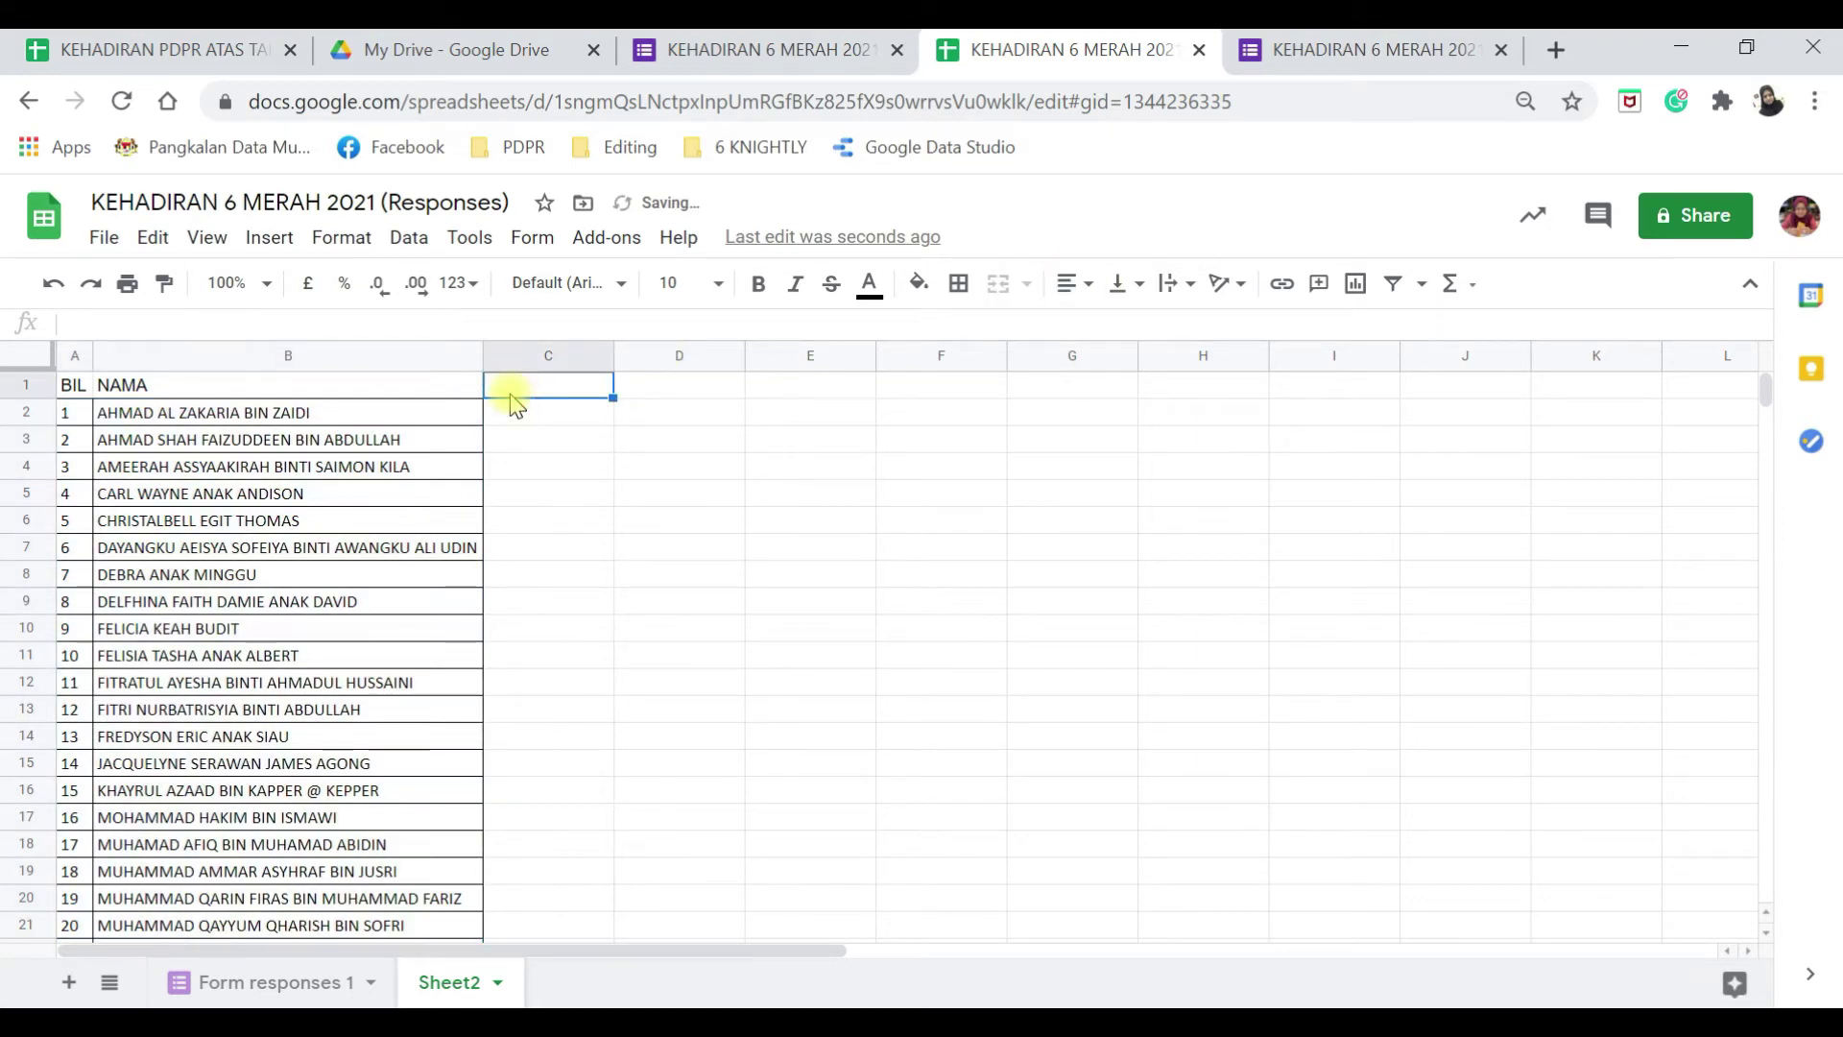
{"action": "type", "text": "22/1/2021"}
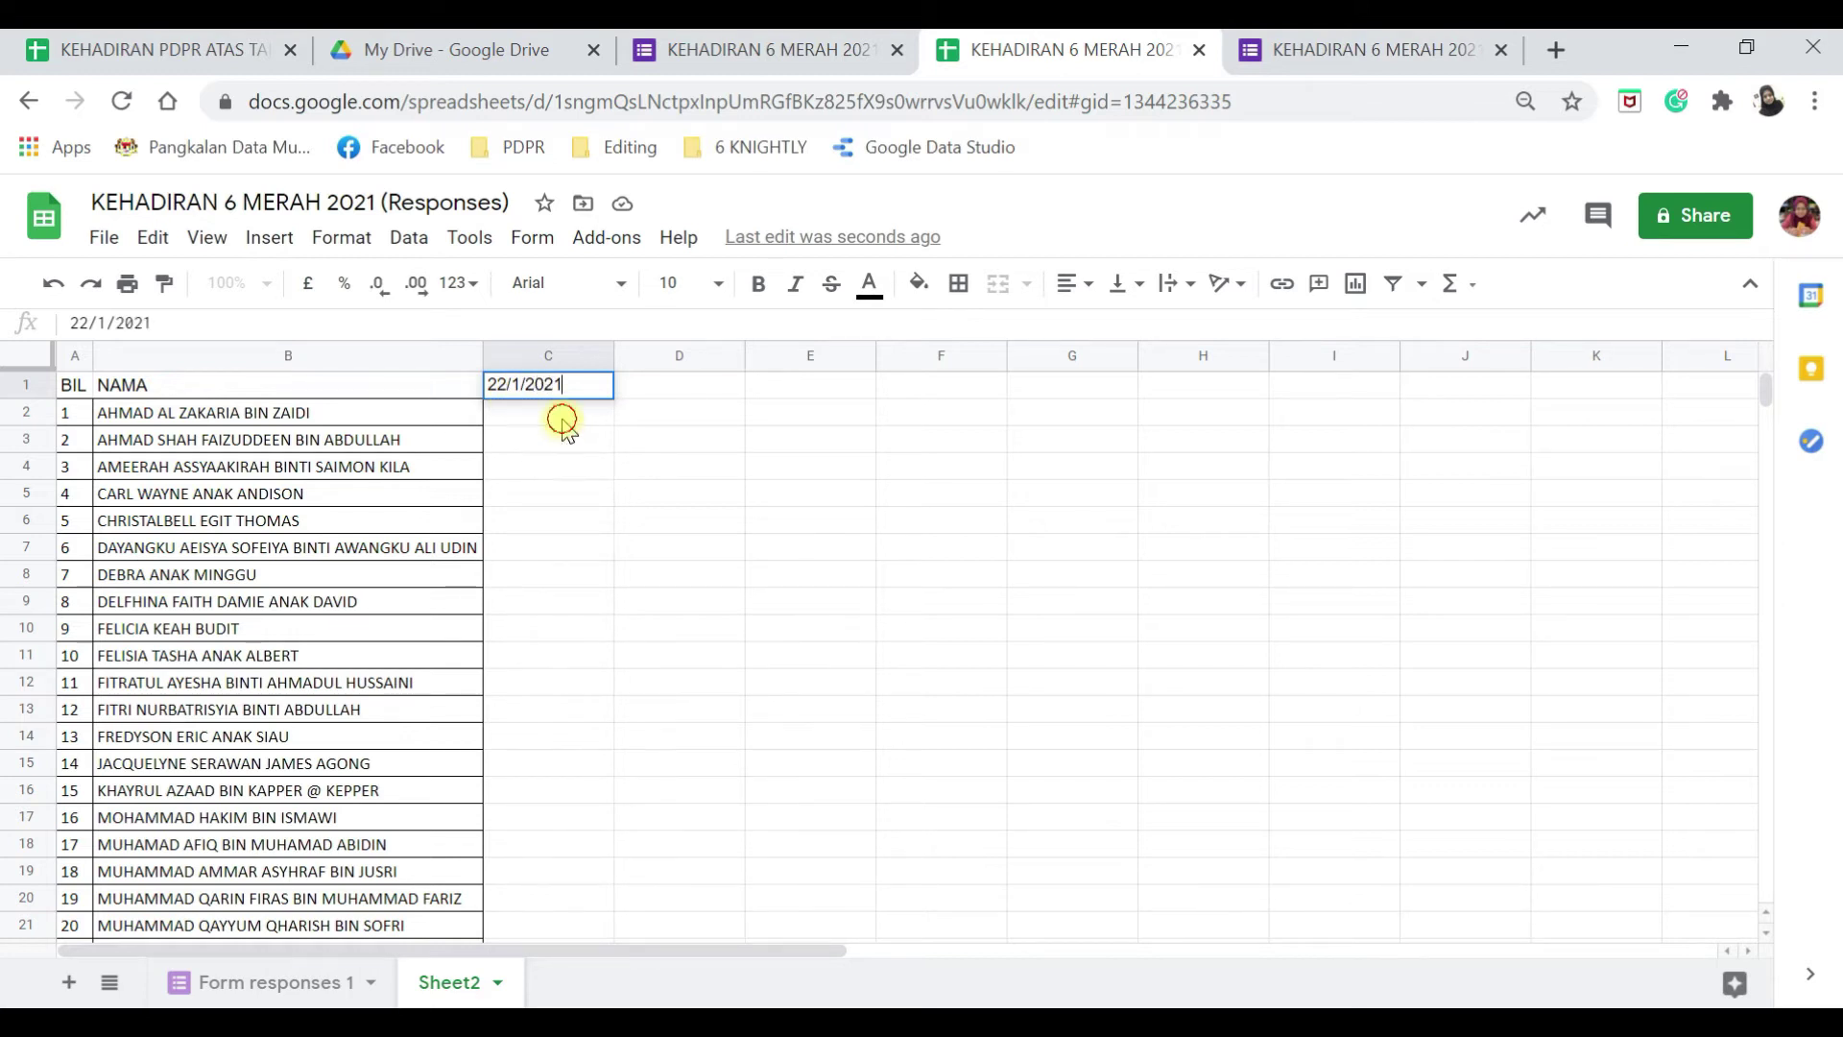
{"action": "left_click", "coordinate": [565, 424]}
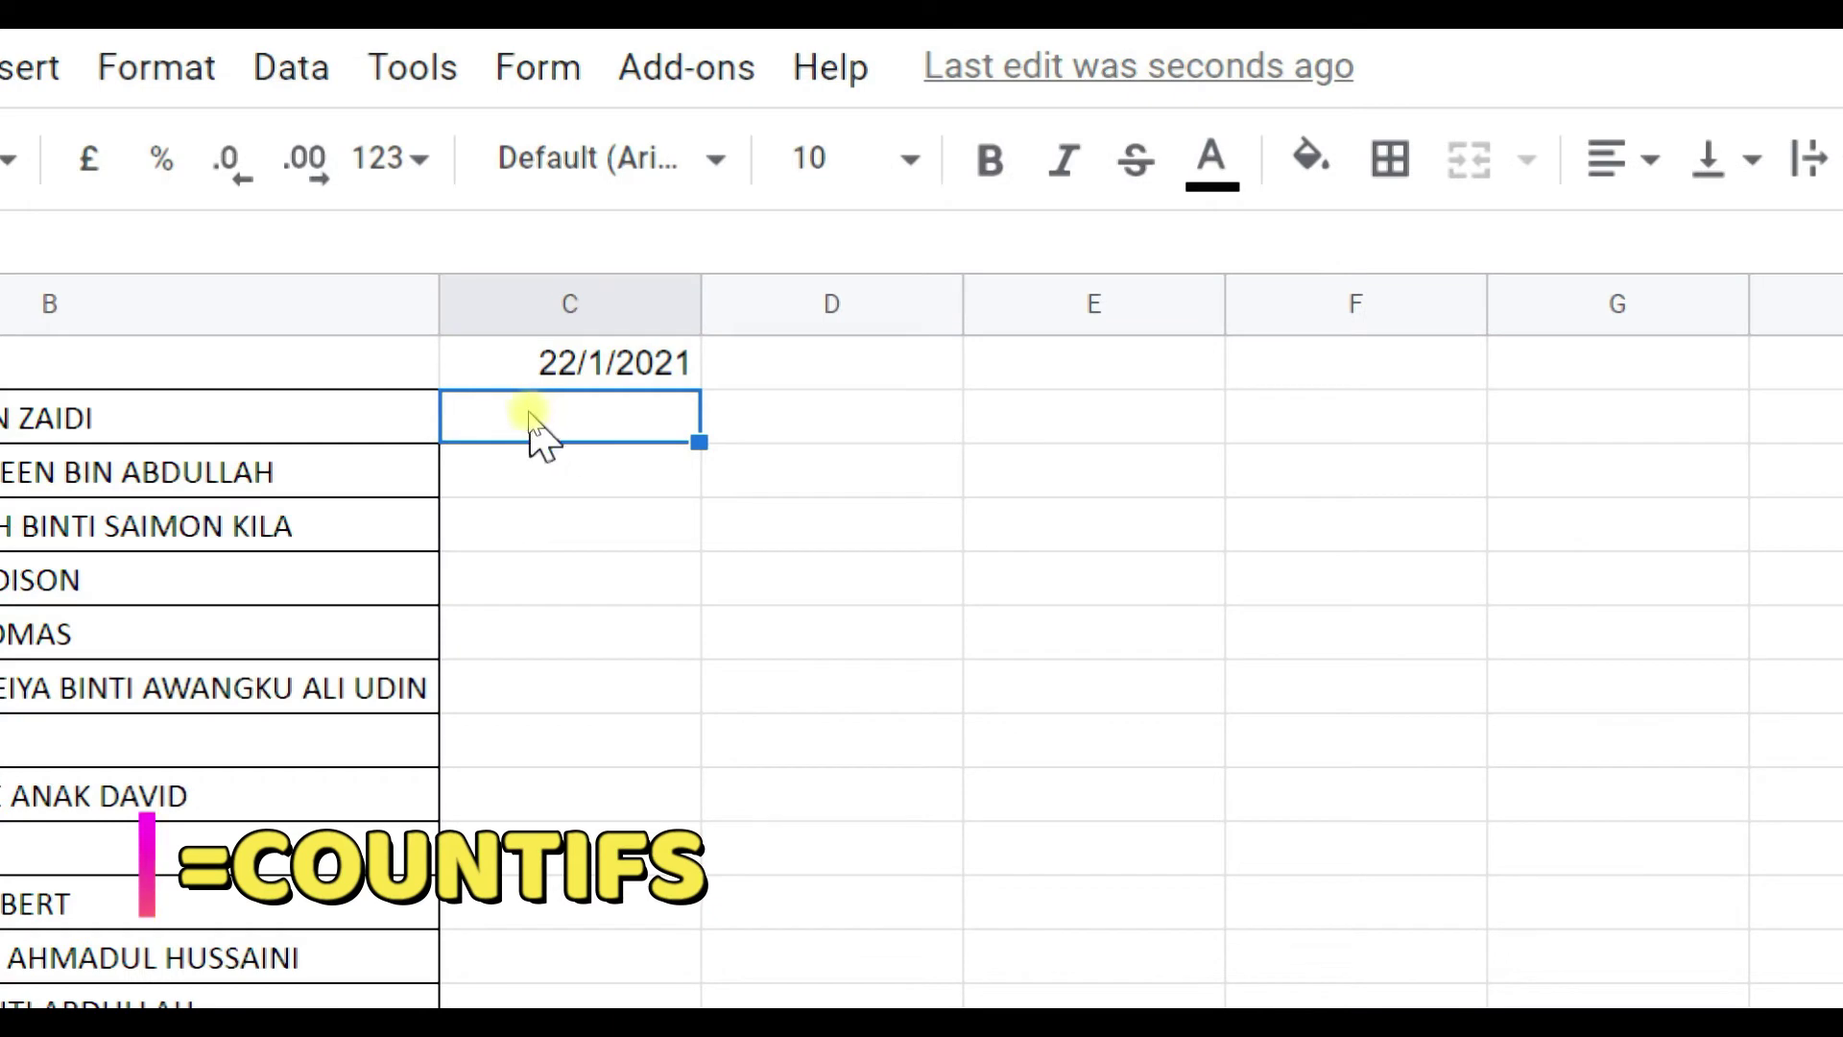
Start a COUNTIFS formula in C2 with column B of Form responses 1 as the first criteria range, made absolute as $B:$B.
{"action": "type", "text": "="}
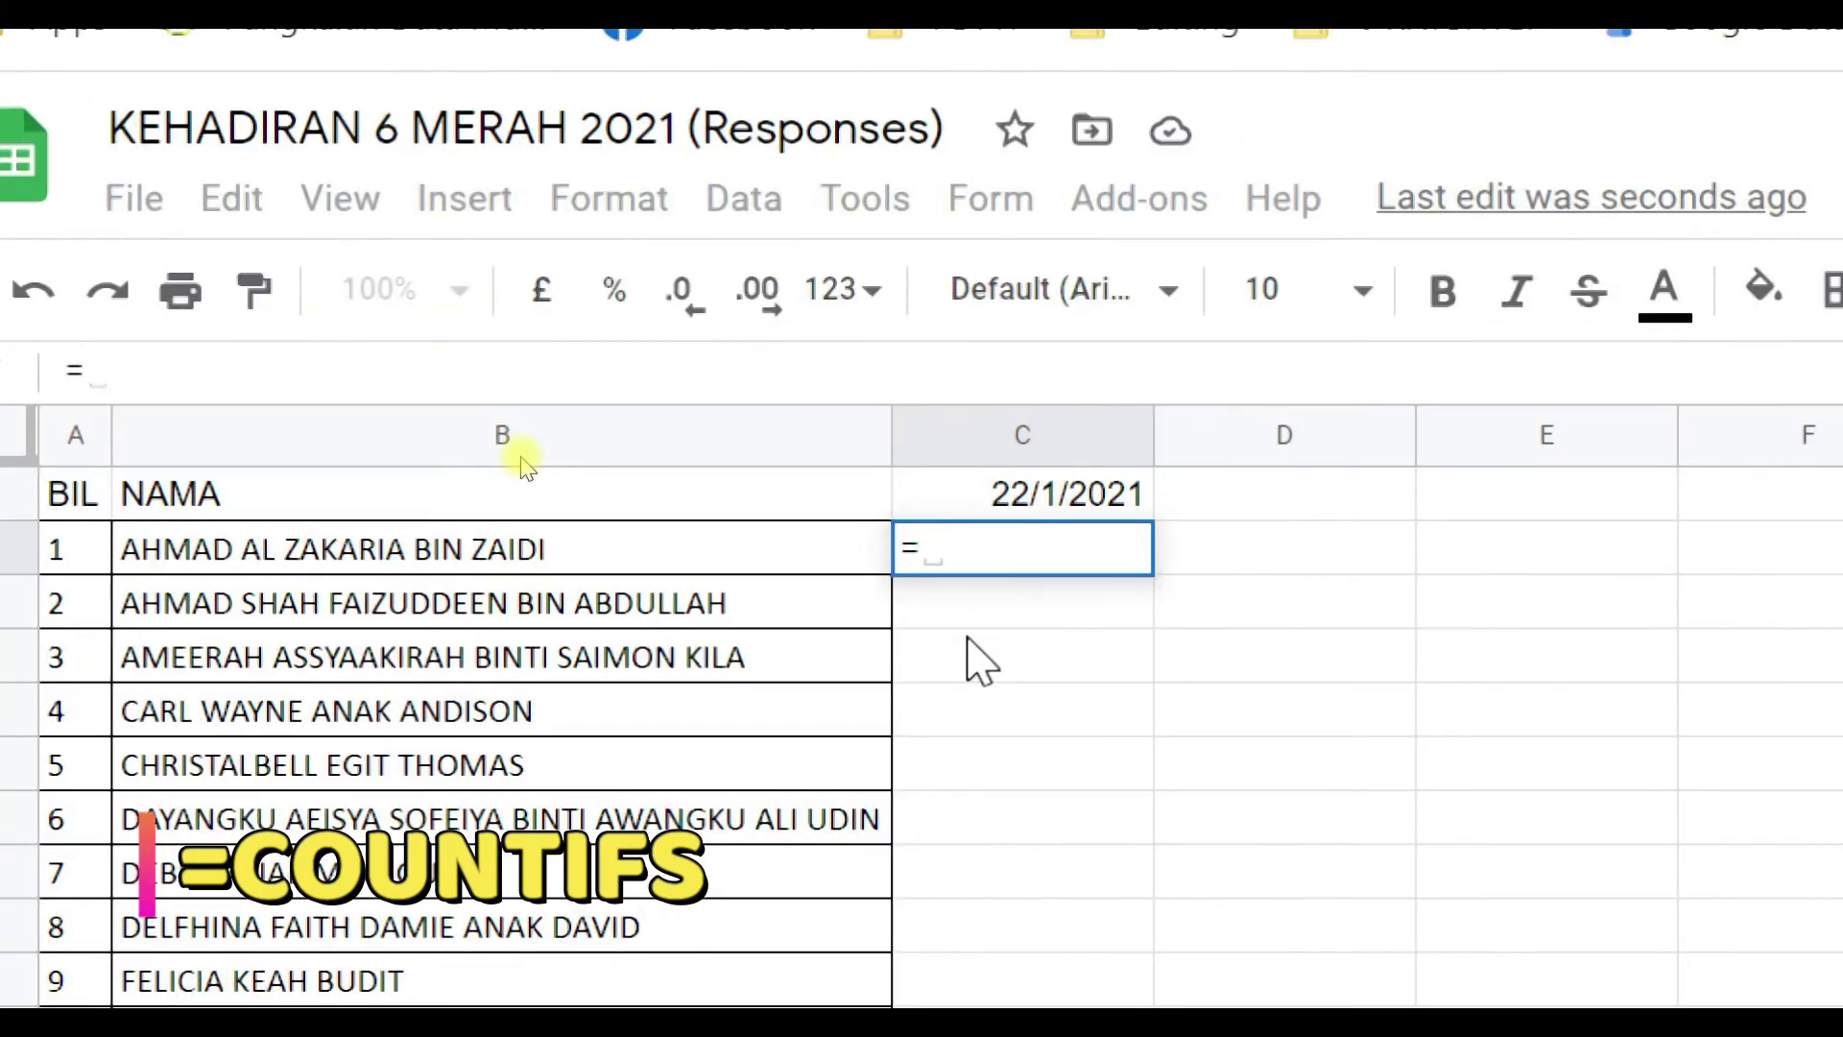
{"action": "type", "text": "COUNTIF"}
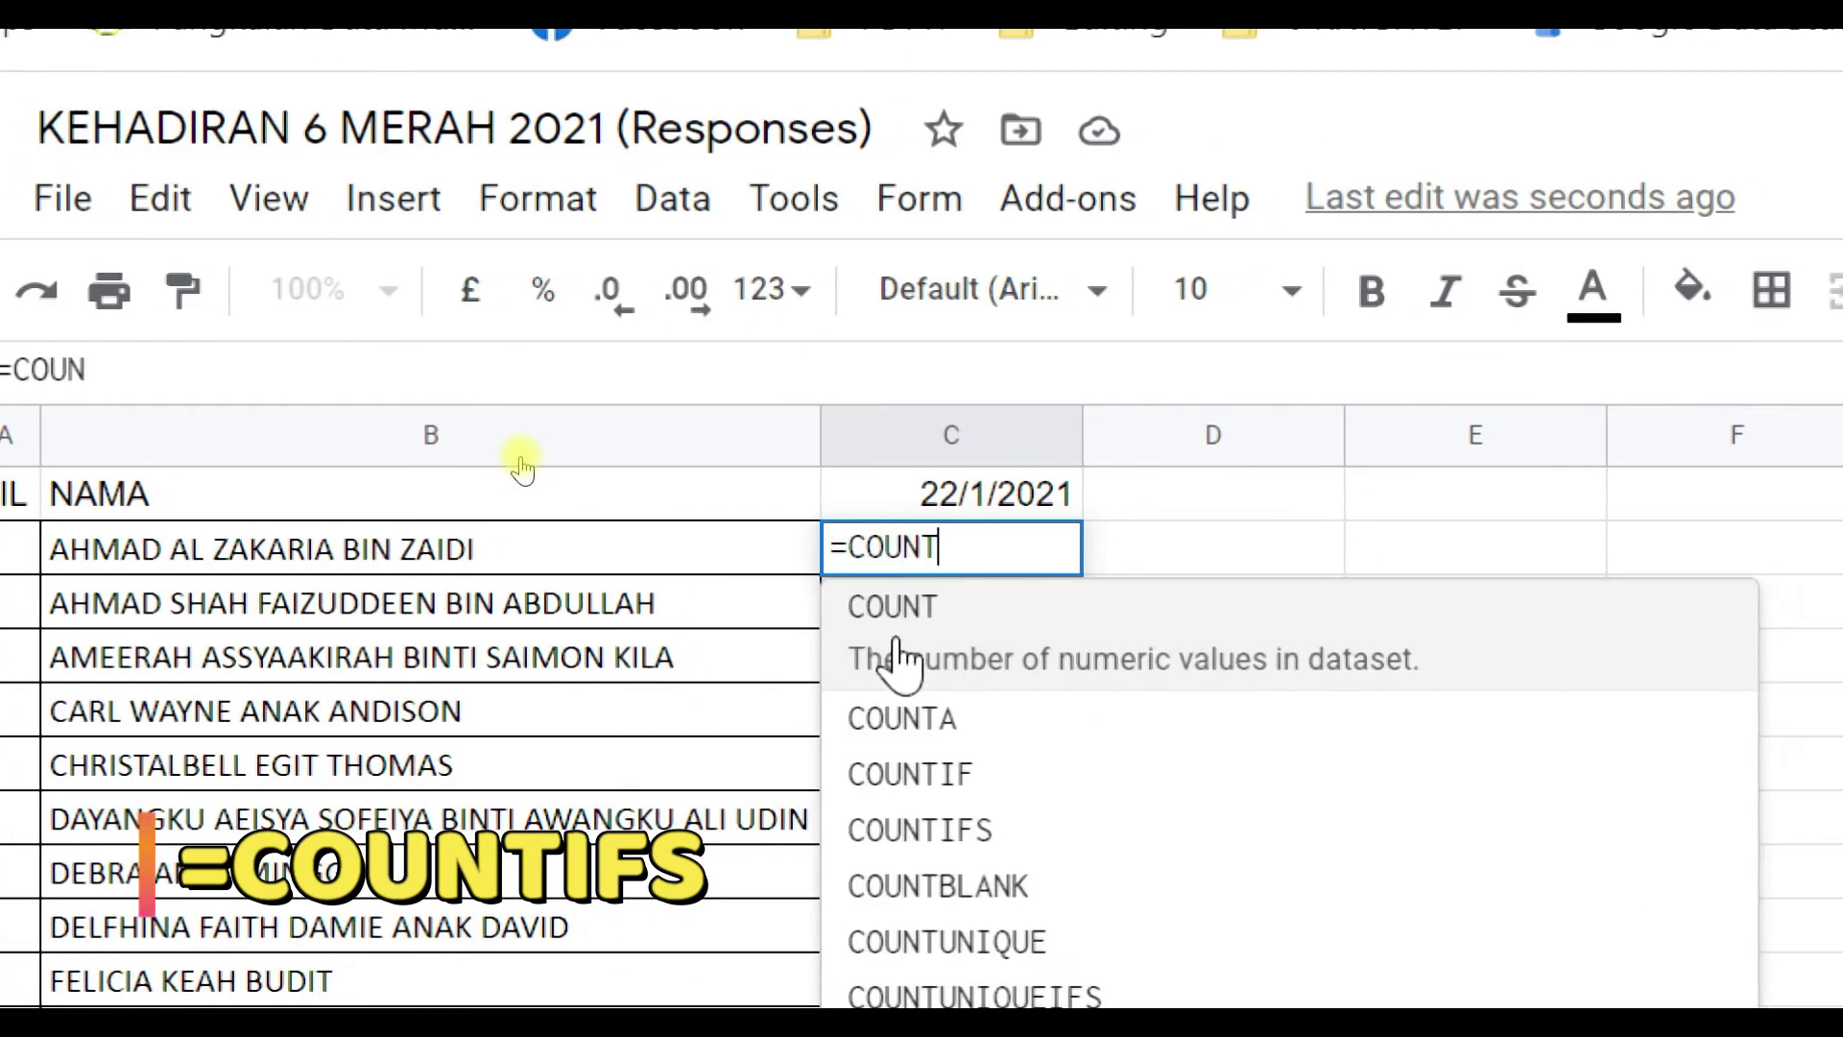
{"action": "type", "text": "S("}
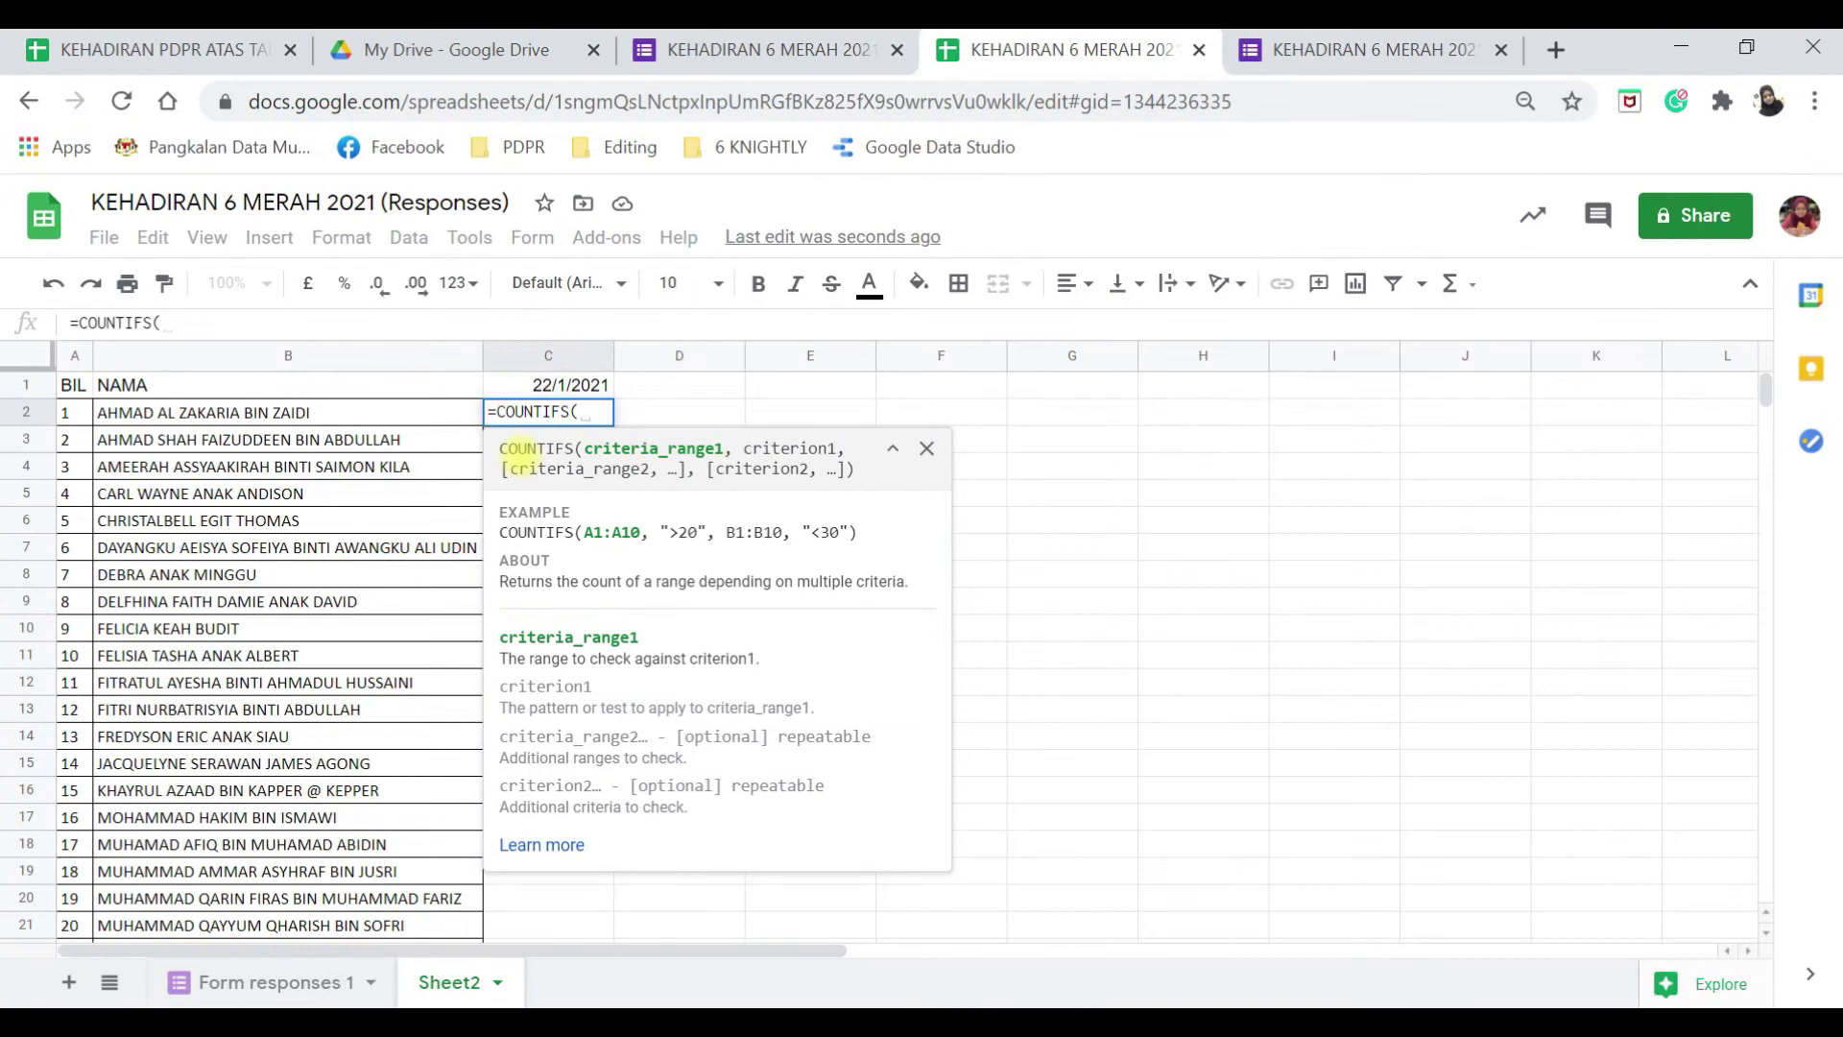
{"action": "left_click", "coordinate": [268, 981]}
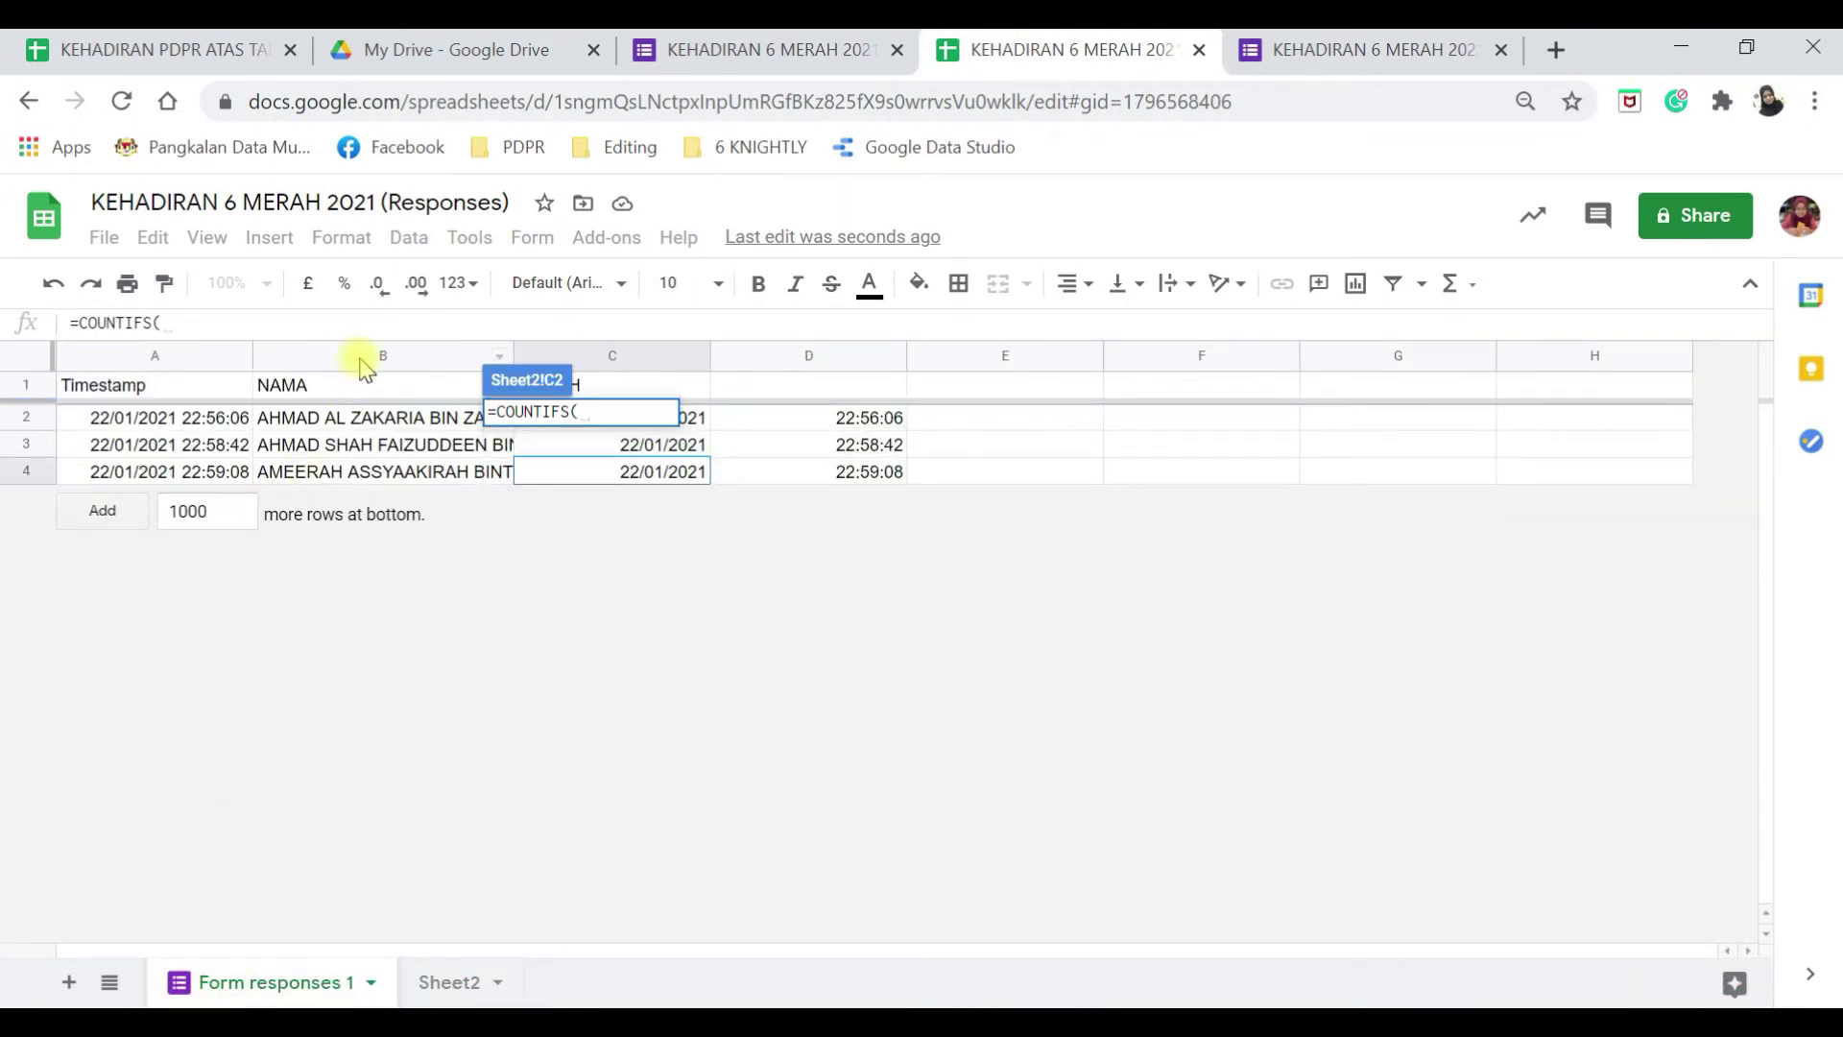
{"action": "left_click", "coordinate": [366, 370]}
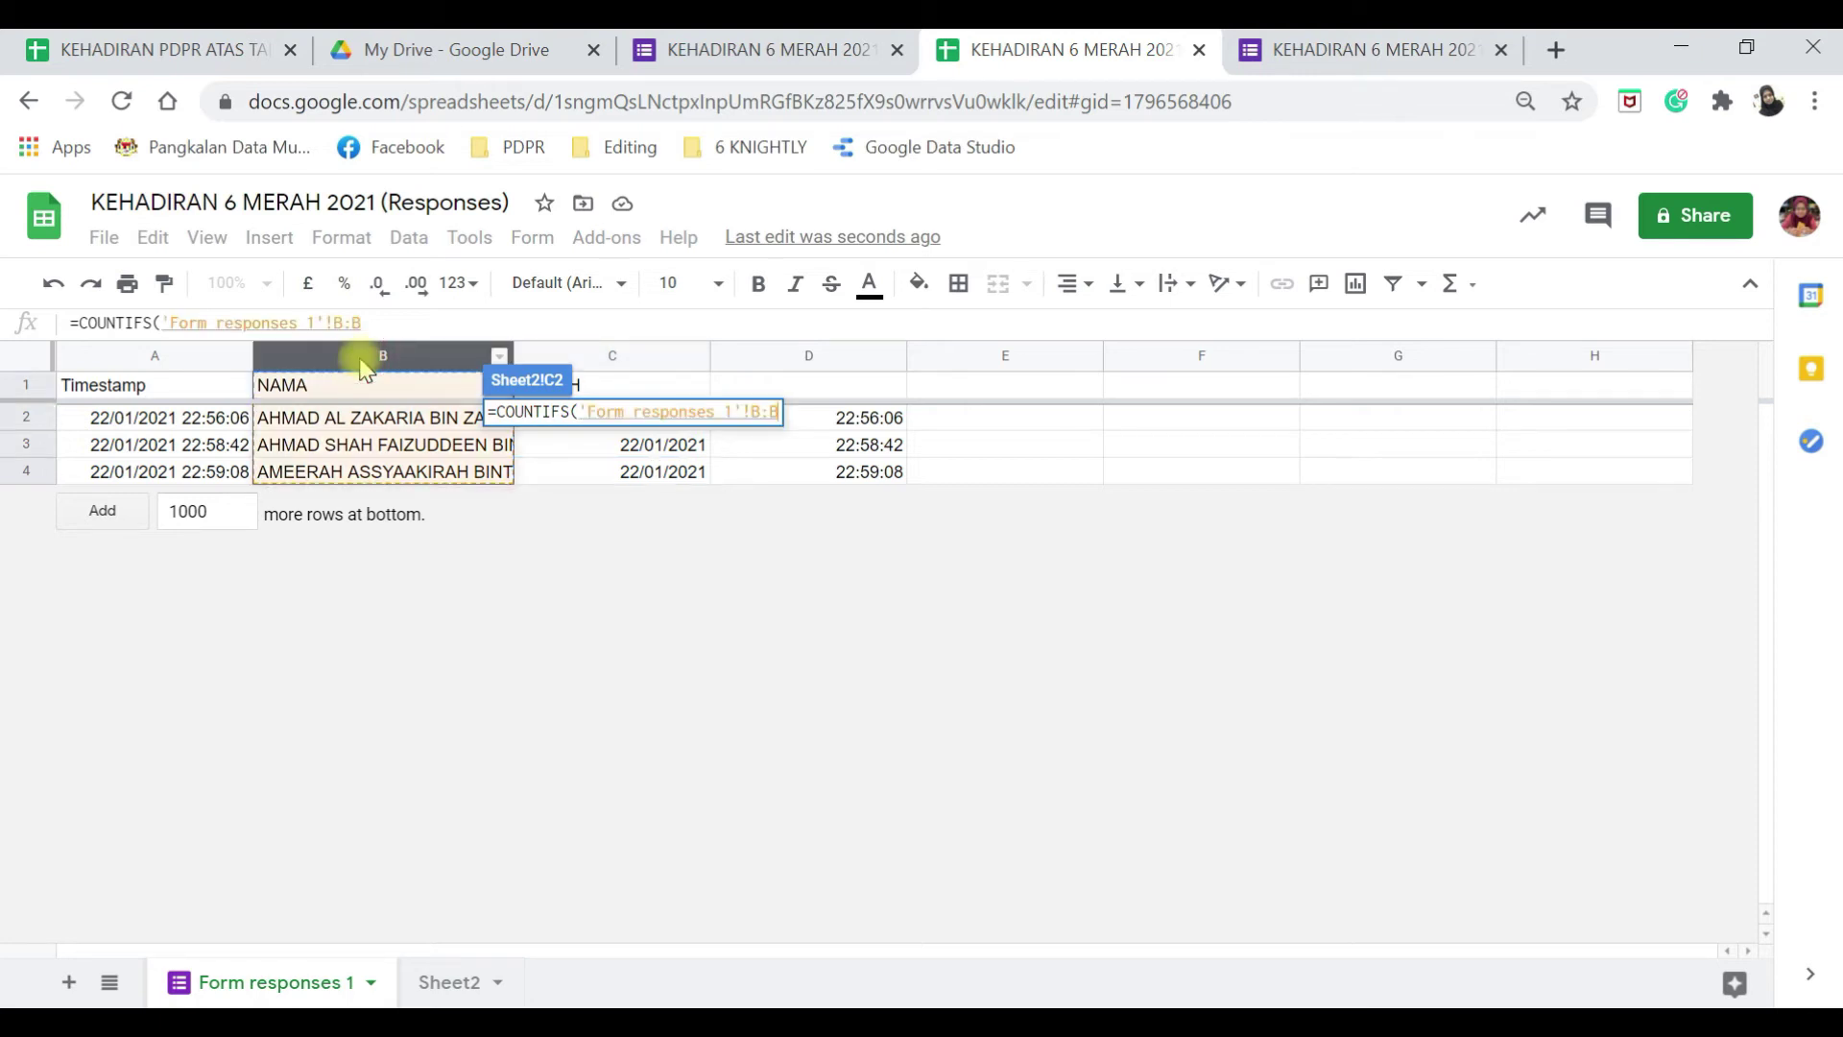
{"action": "left_click", "coordinate": [352, 323]}
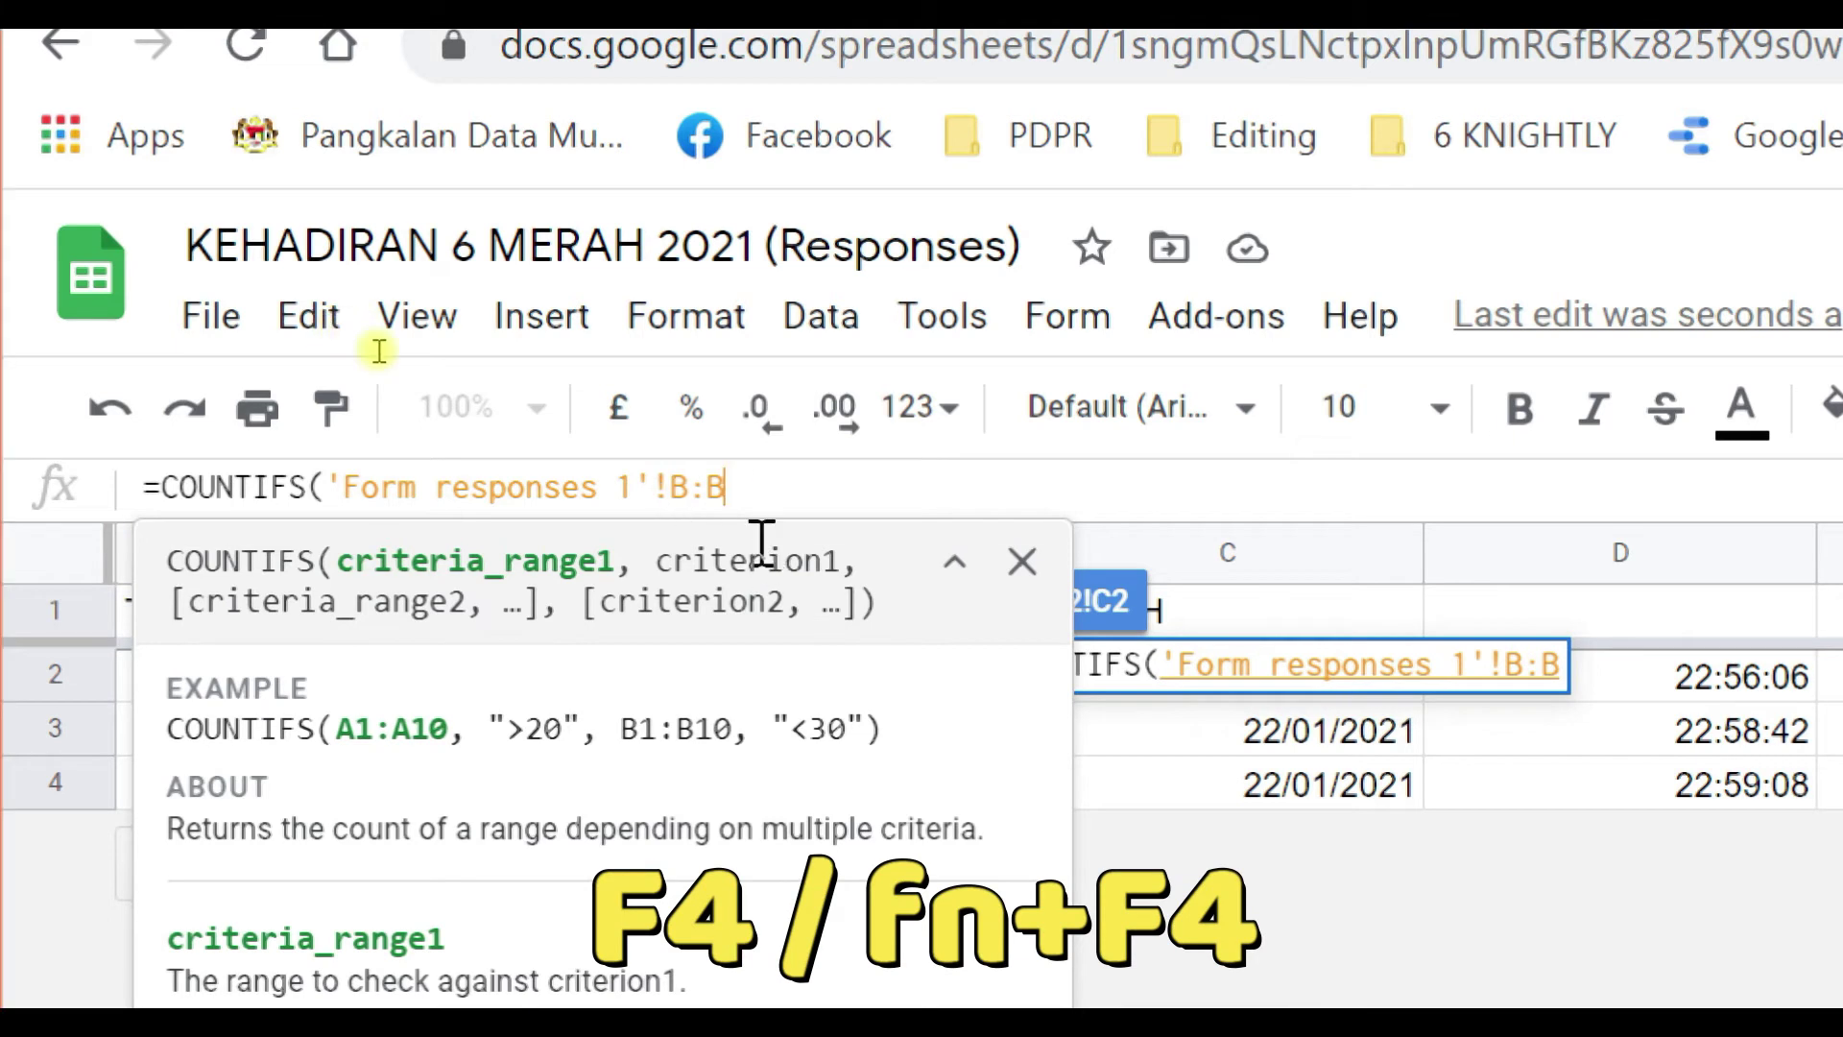
{"action": "key", "text": "F4"}
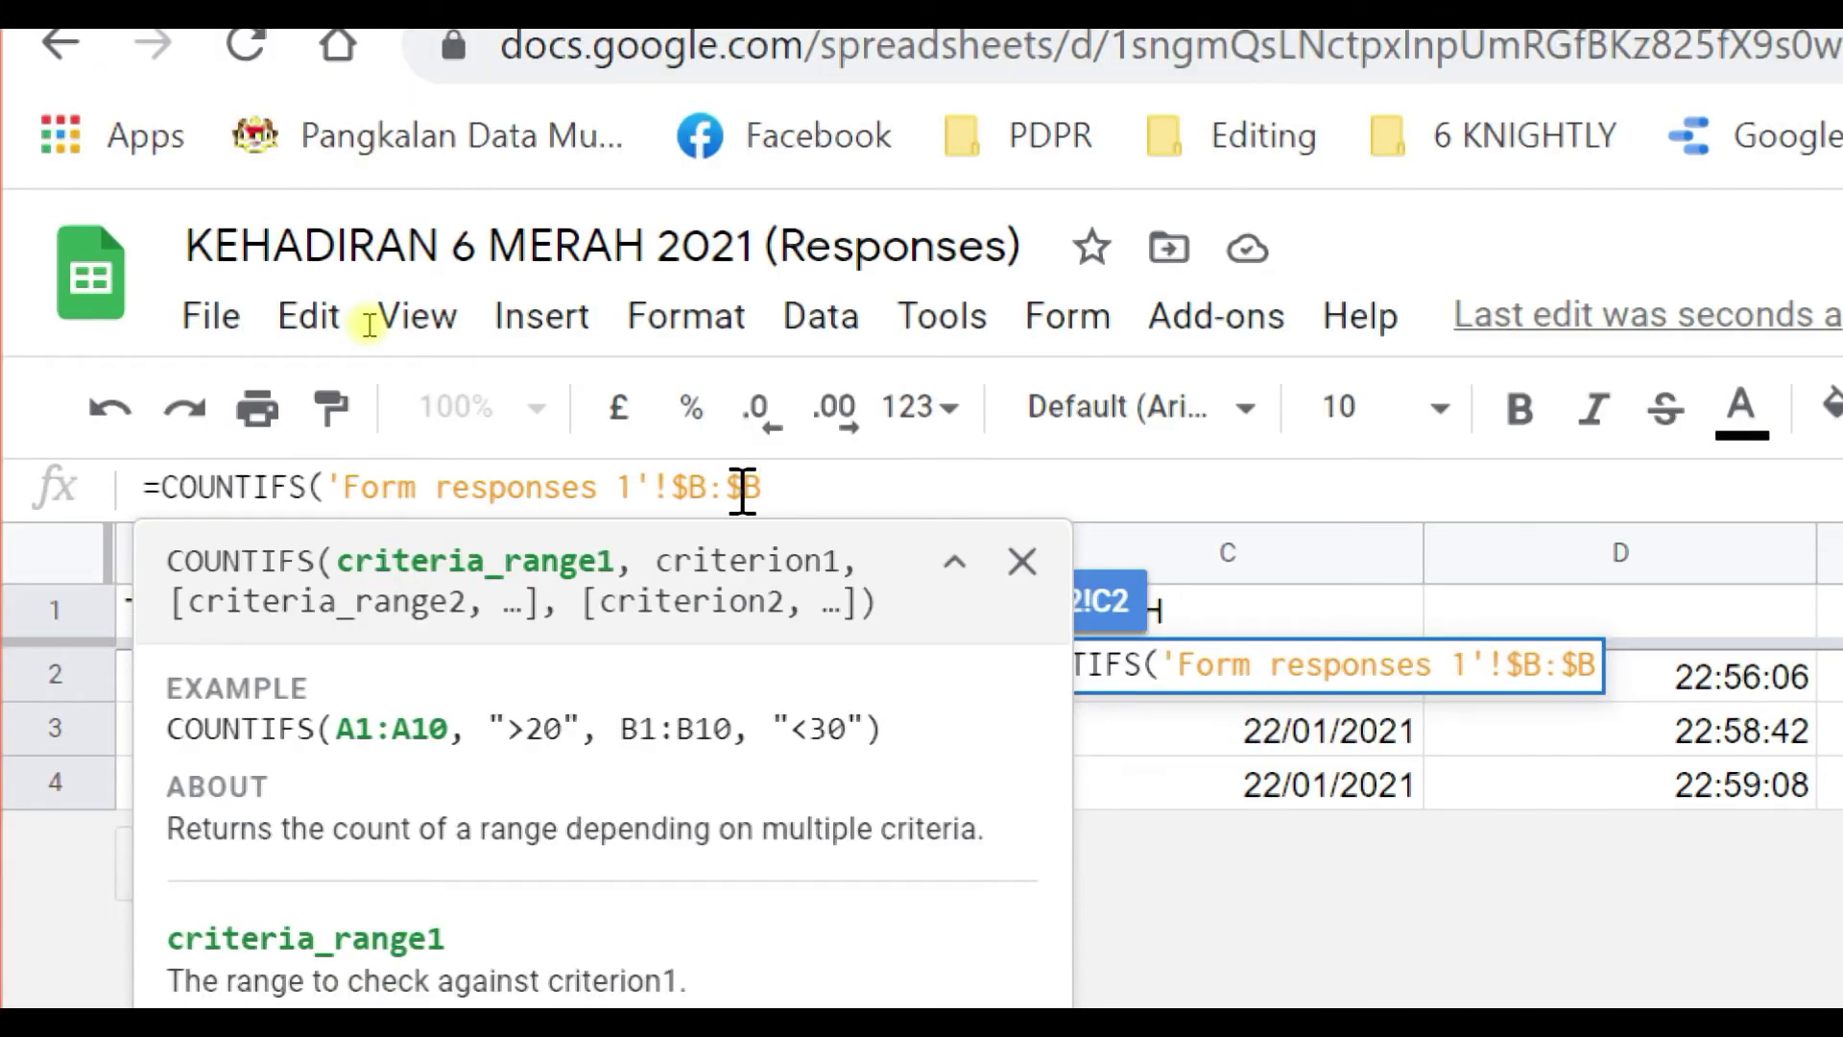
{"action": "type", "text": ","}
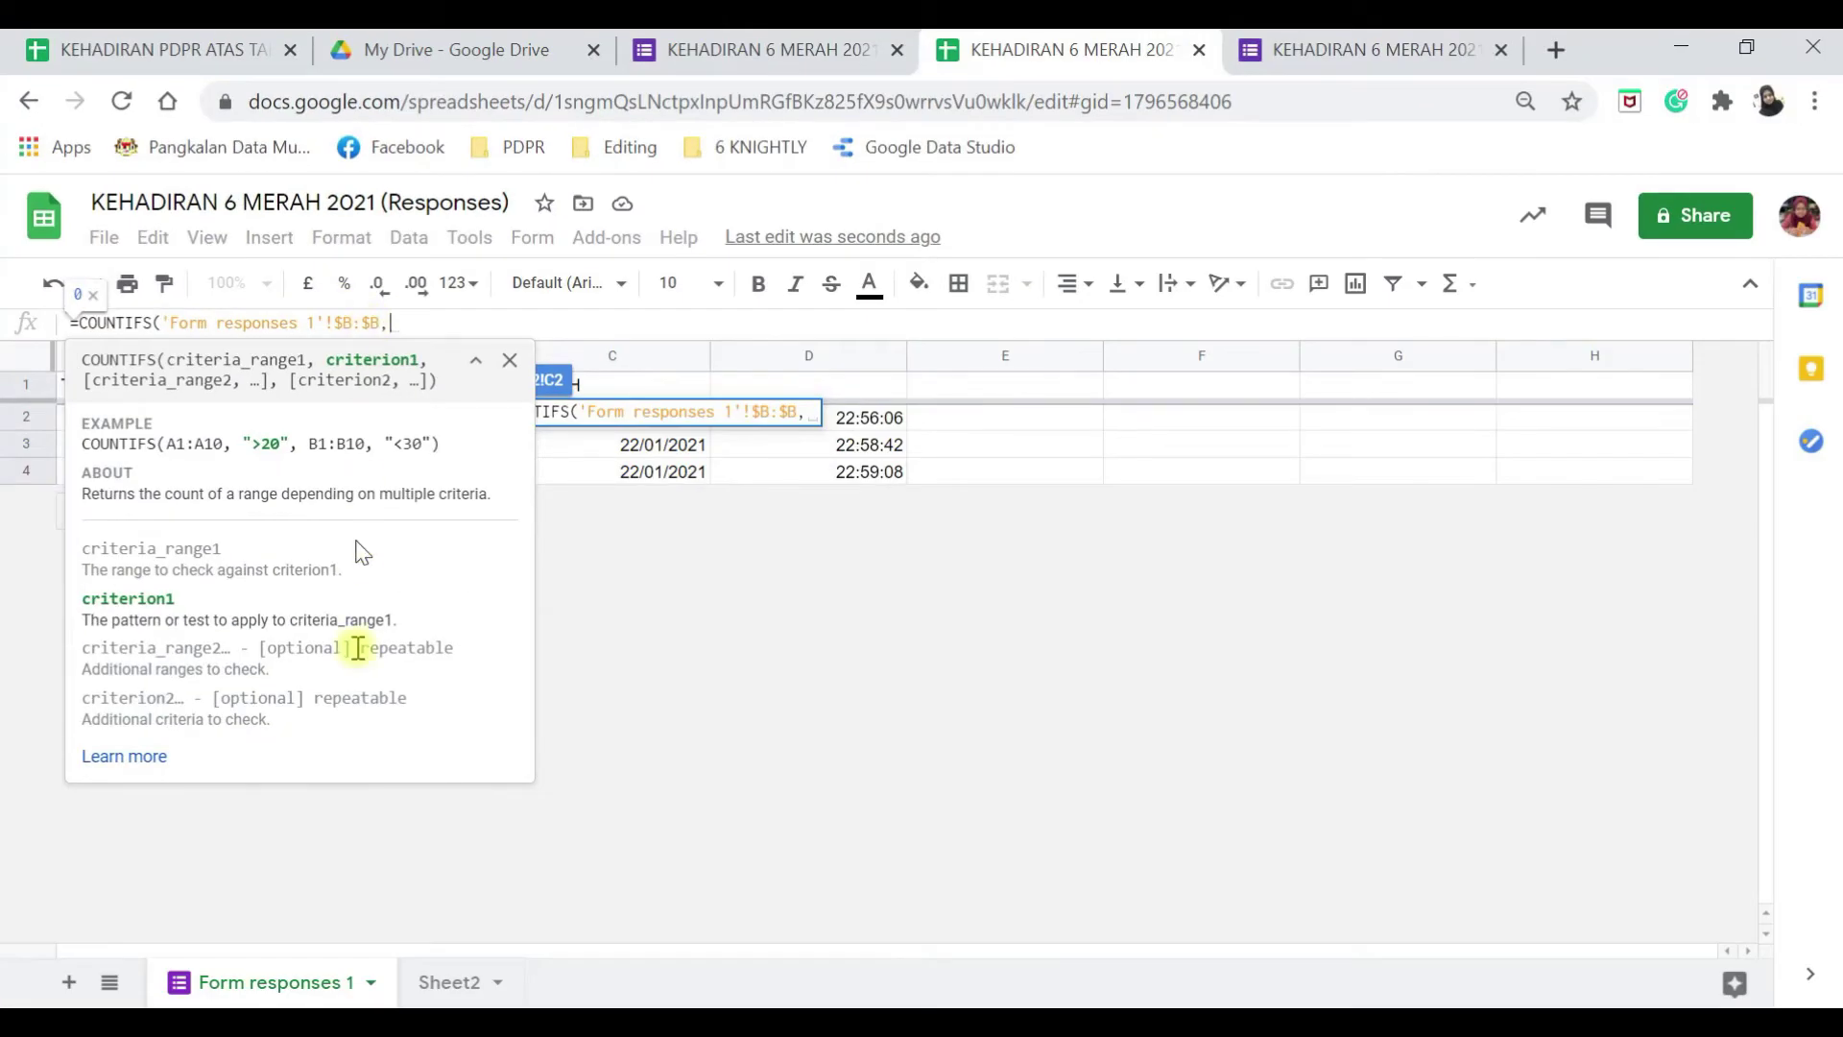
Add the first pupil's name cell in Sheet2 as the first criterion, locking only its column as $B2.
{"action": "left_click", "coordinate": [450, 982]}
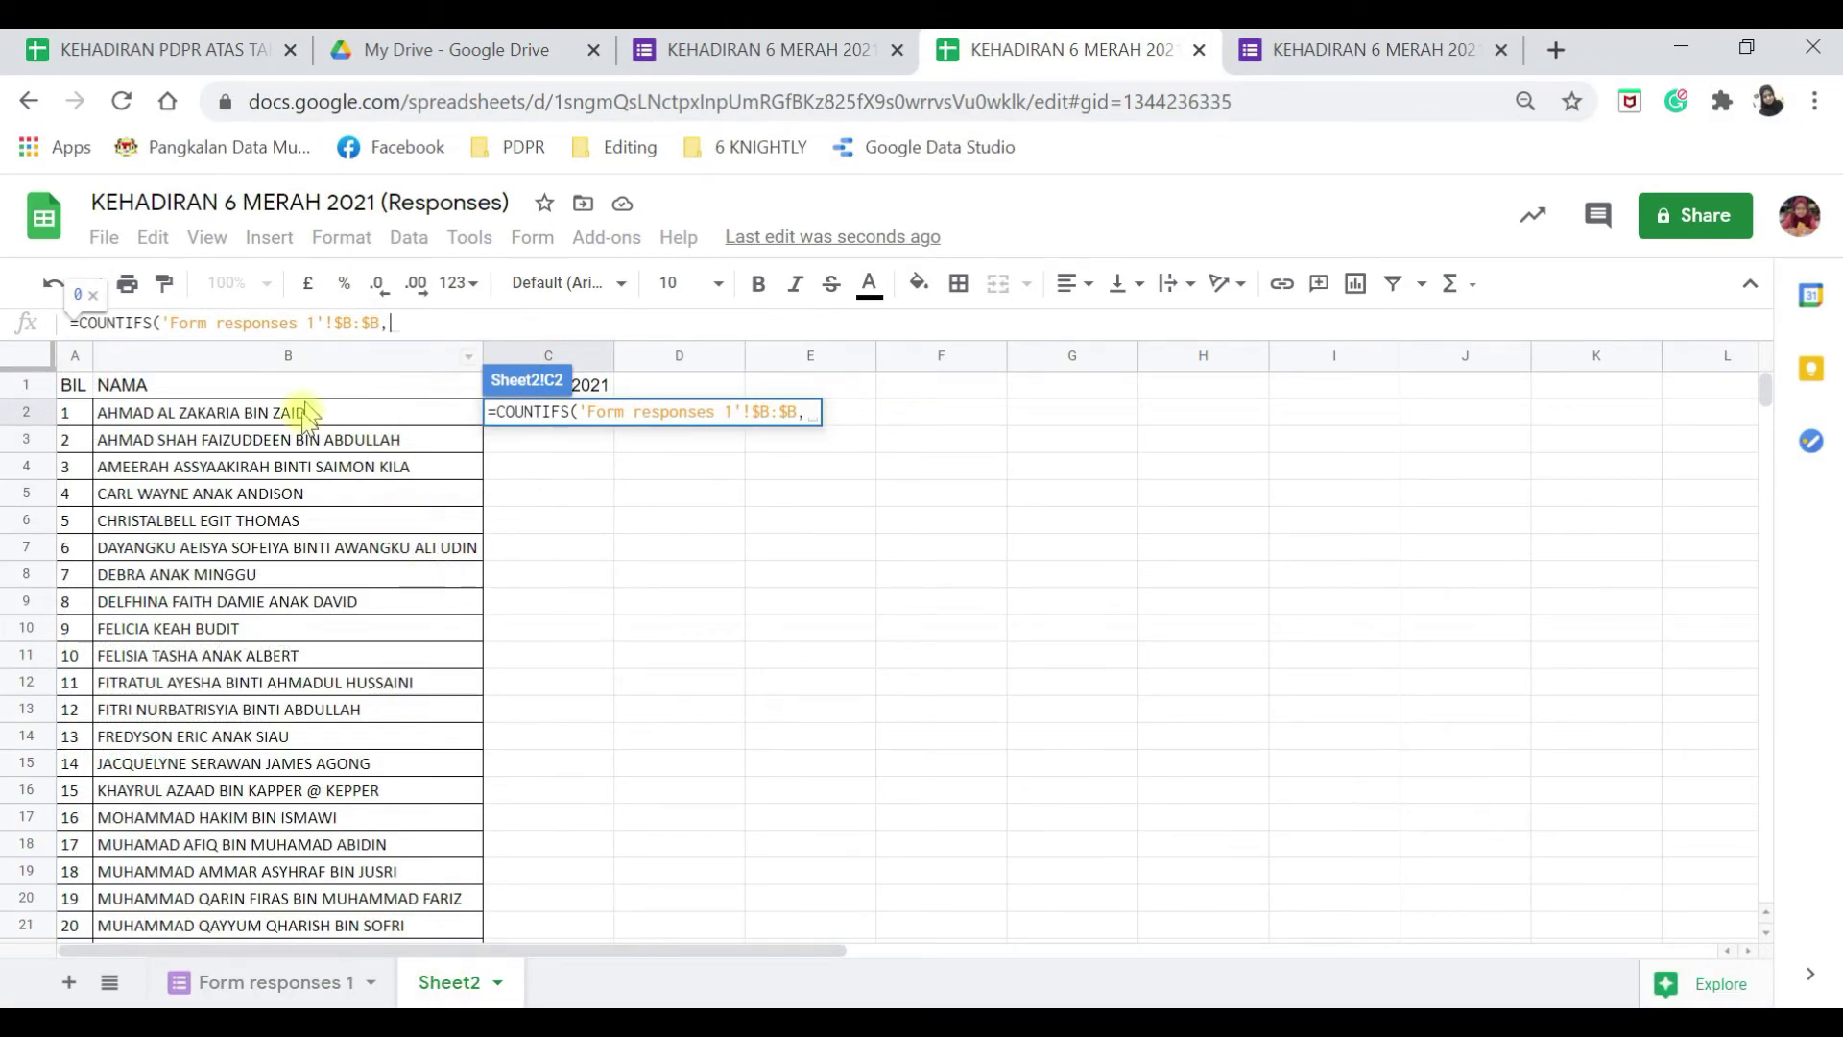
{"action": "left_click", "coordinate": [301, 423]}
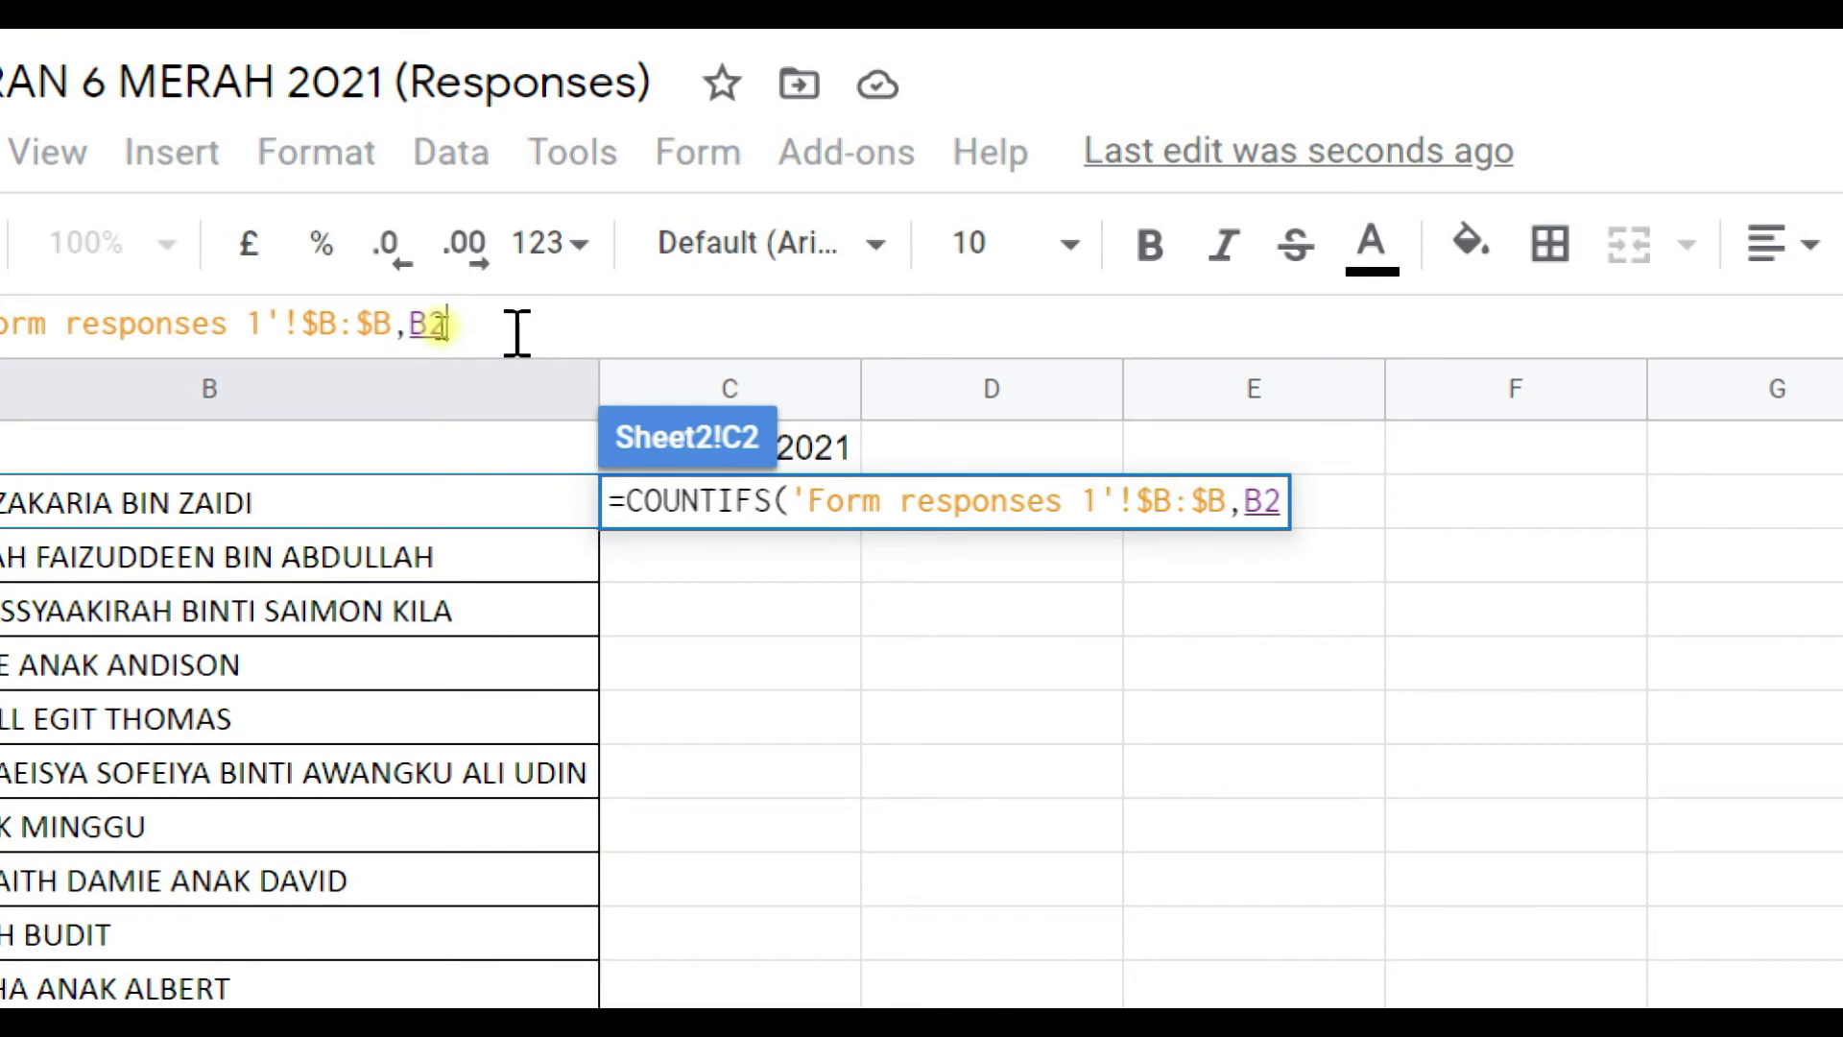
{"action": "key", "text": "F4"}
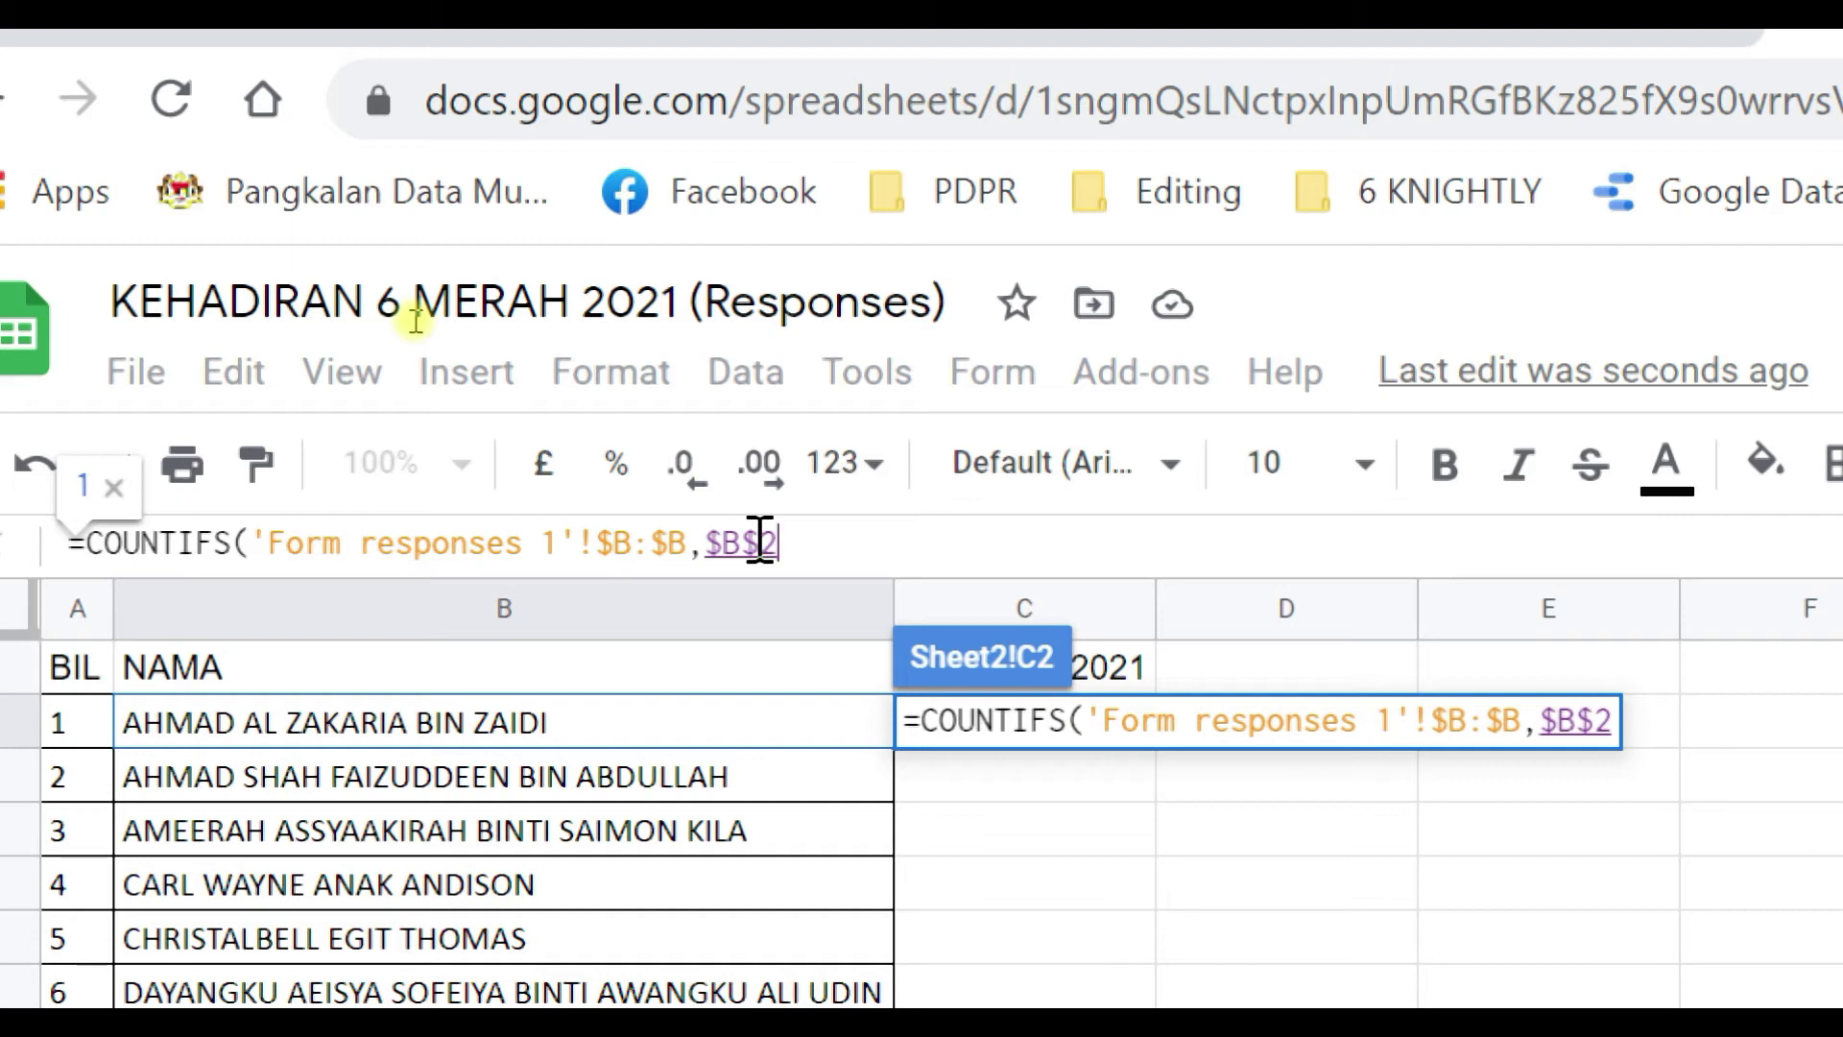
{"action": "left_click_drag", "start_coordinate": [757, 543], "coordinate": [745, 550]}
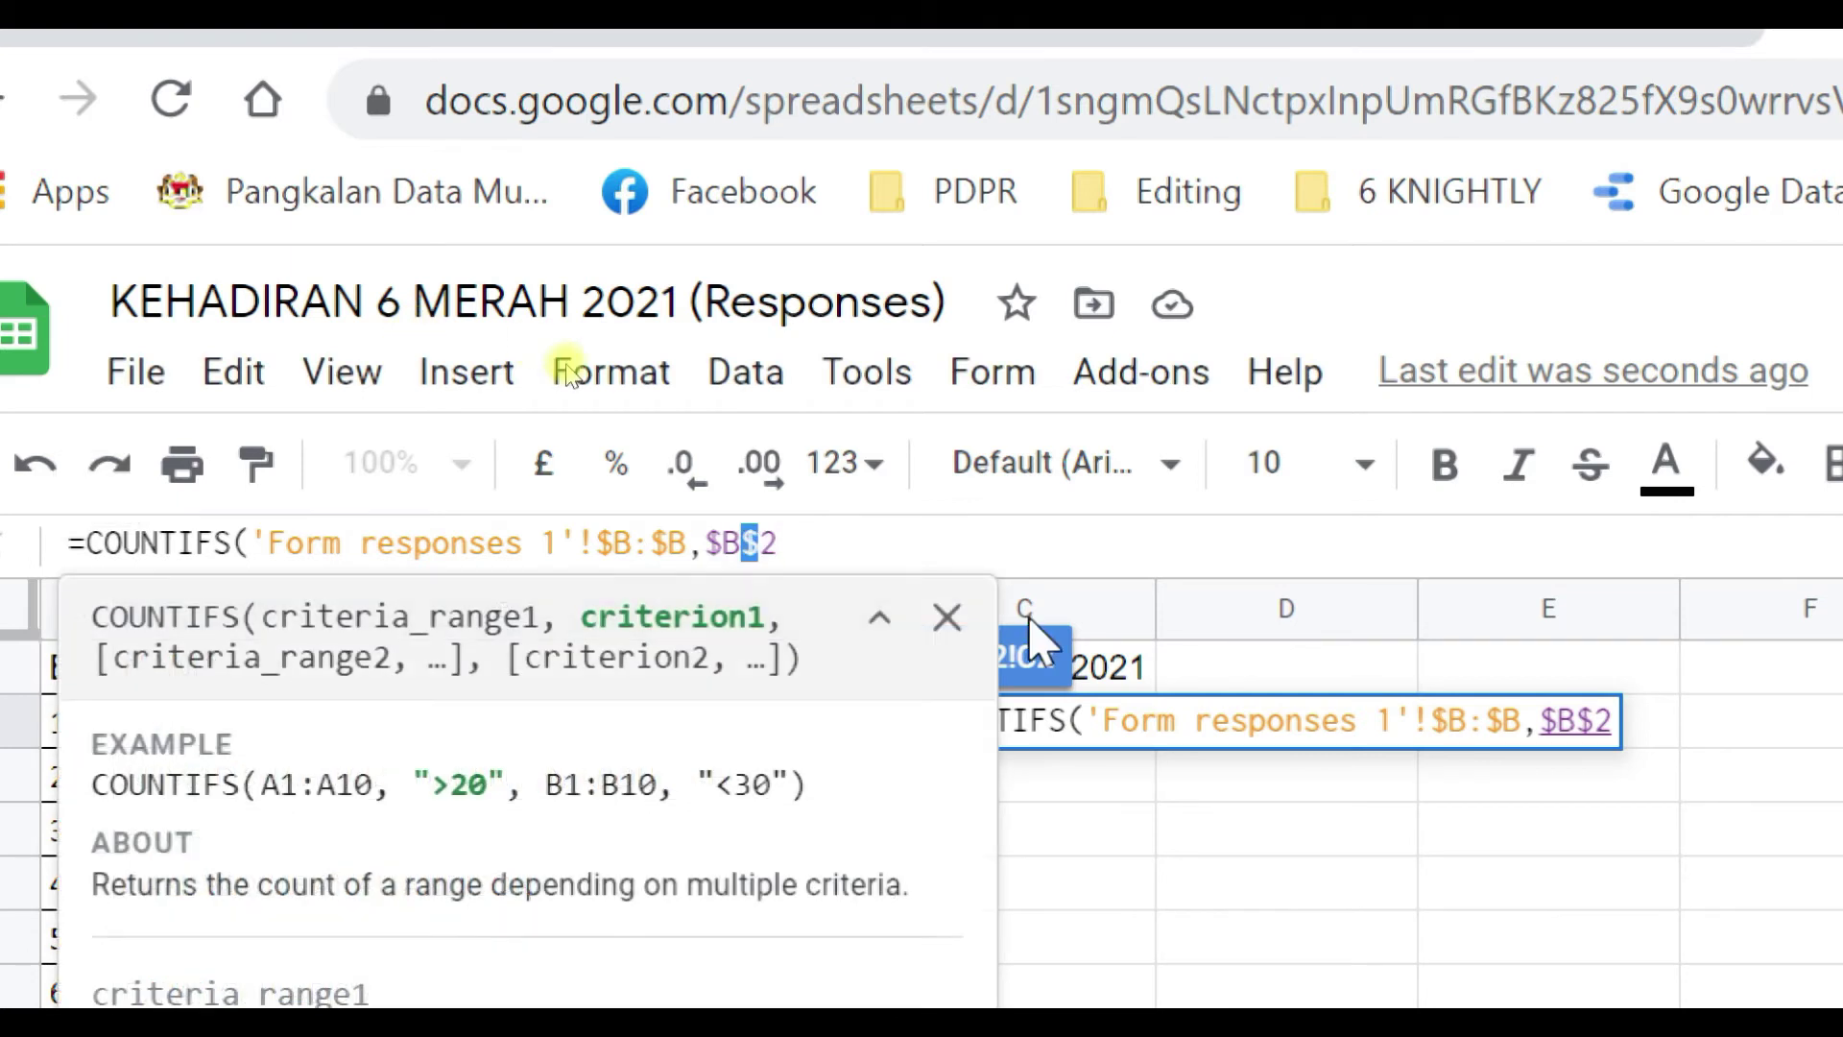
{"action": "key", "text": "BackSpace"}
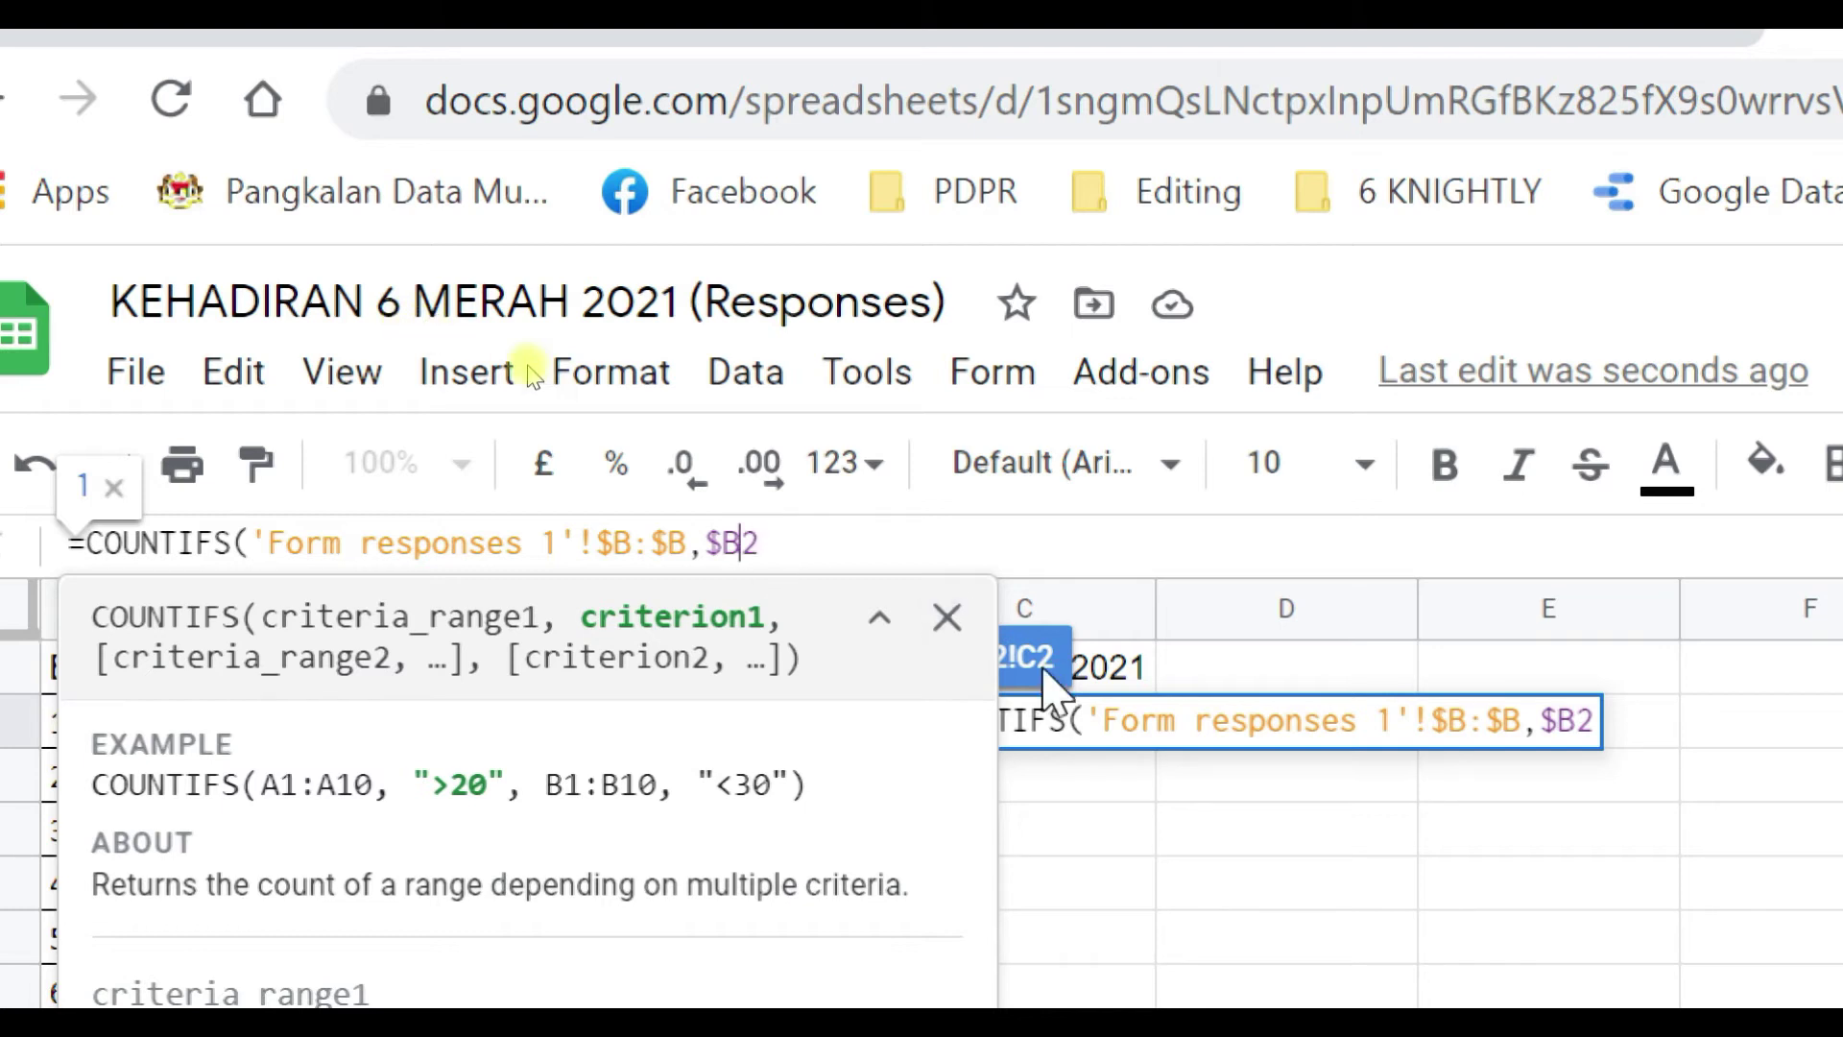
{"action": "left_click", "coordinate": [838, 543]}
{"action": "type", "text": ","}
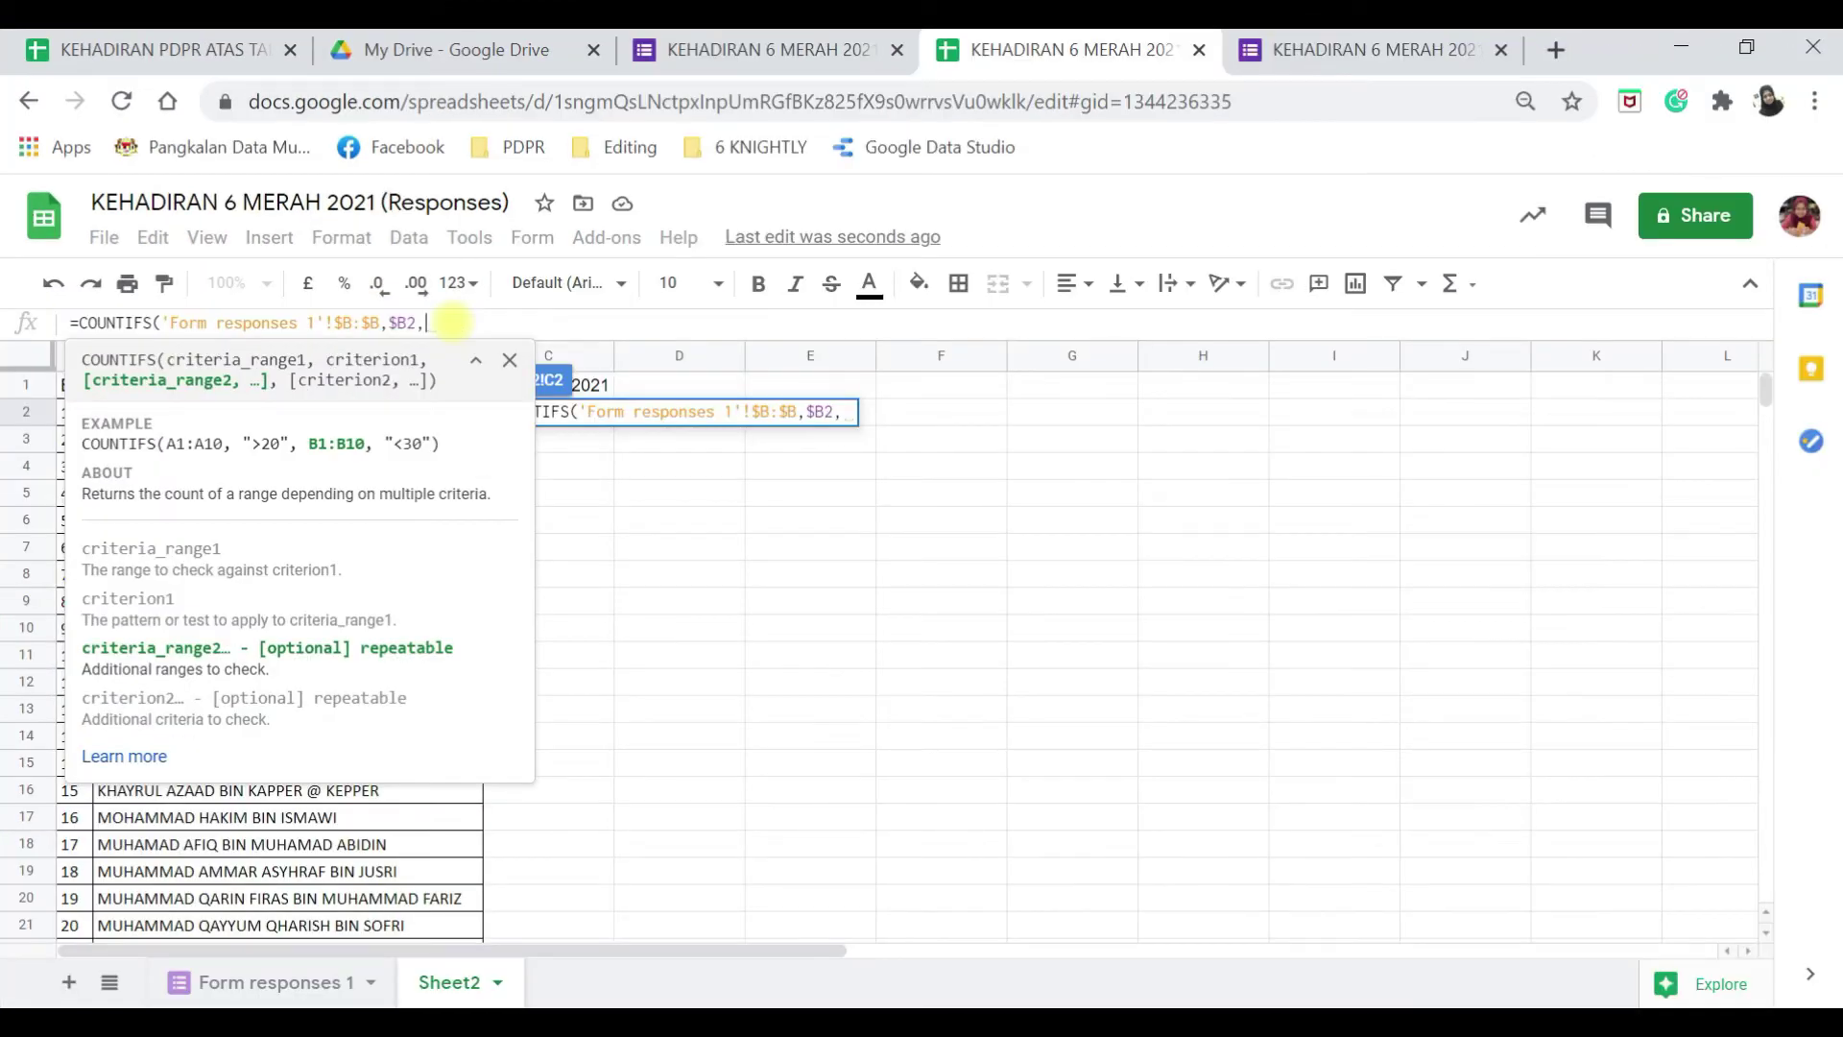
Add column C of Form responses 1 as the second criteria range, made absolute as $C:$C.
{"action": "left_click", "coordinate": [259, 982]}
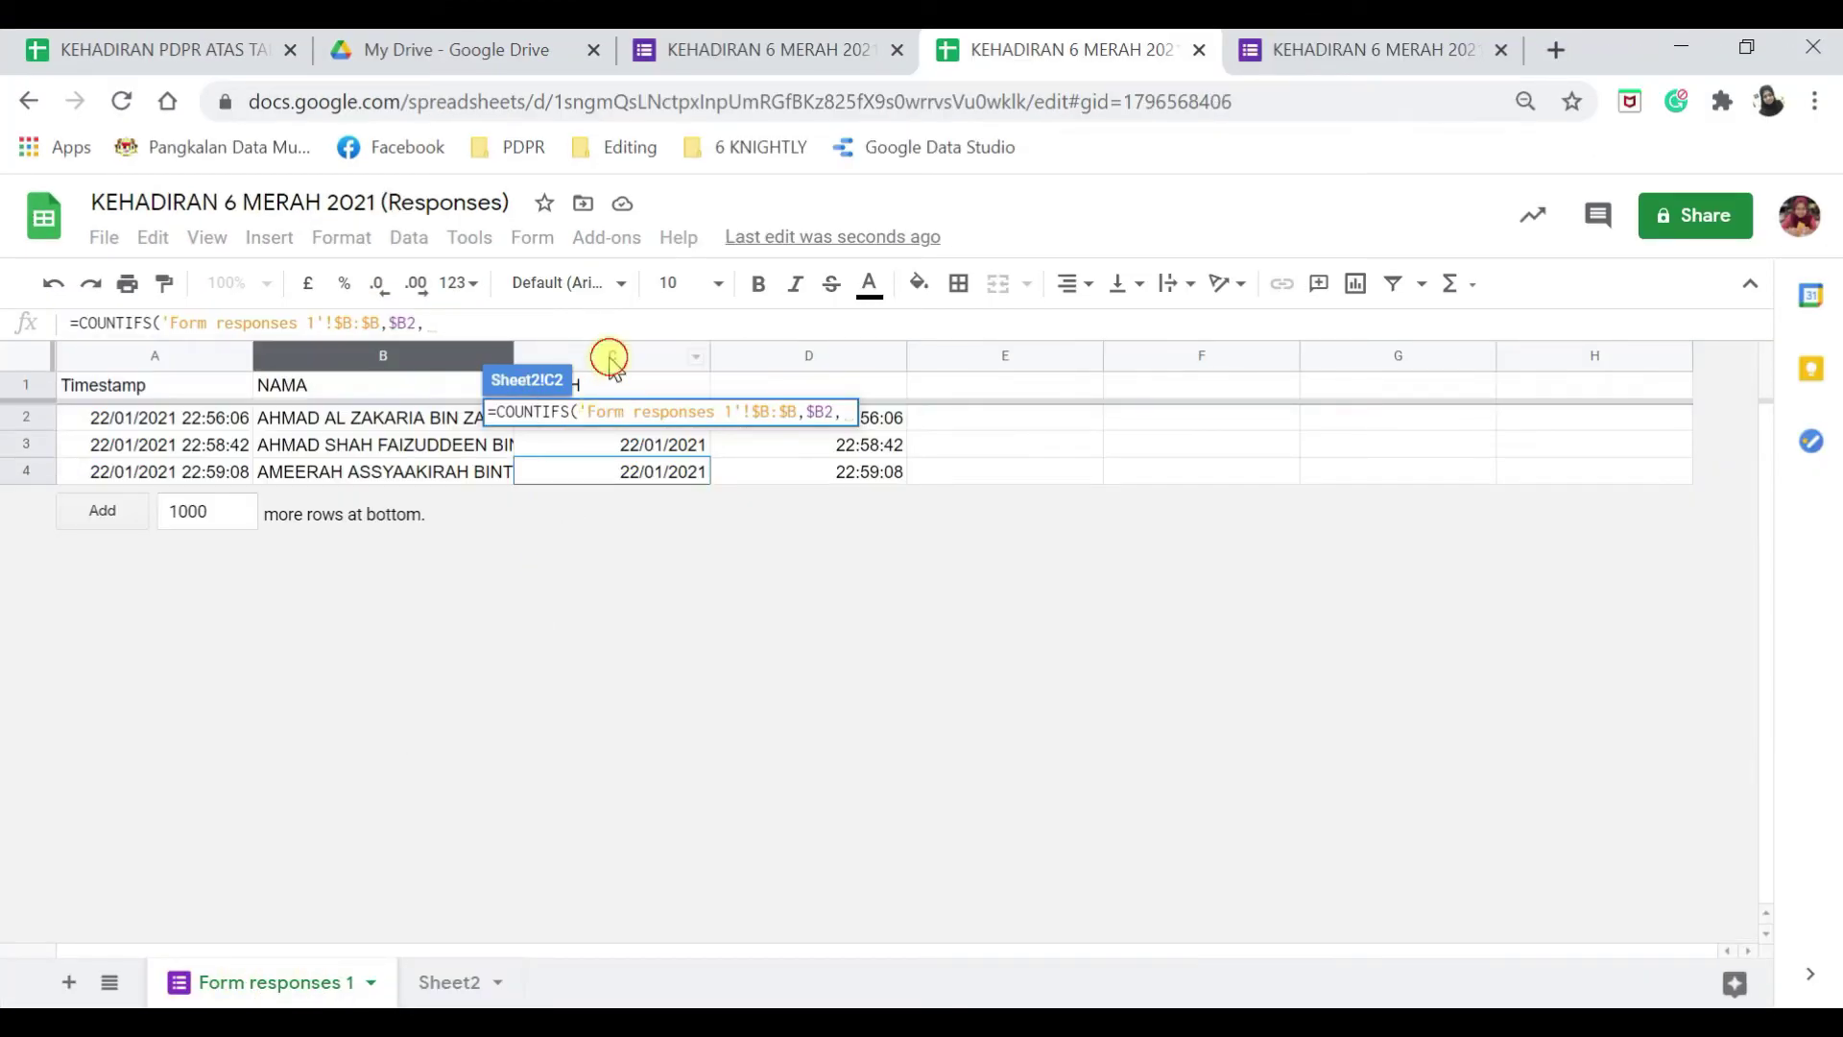
{"action": "left_click", "coordinate": [612, 357]}
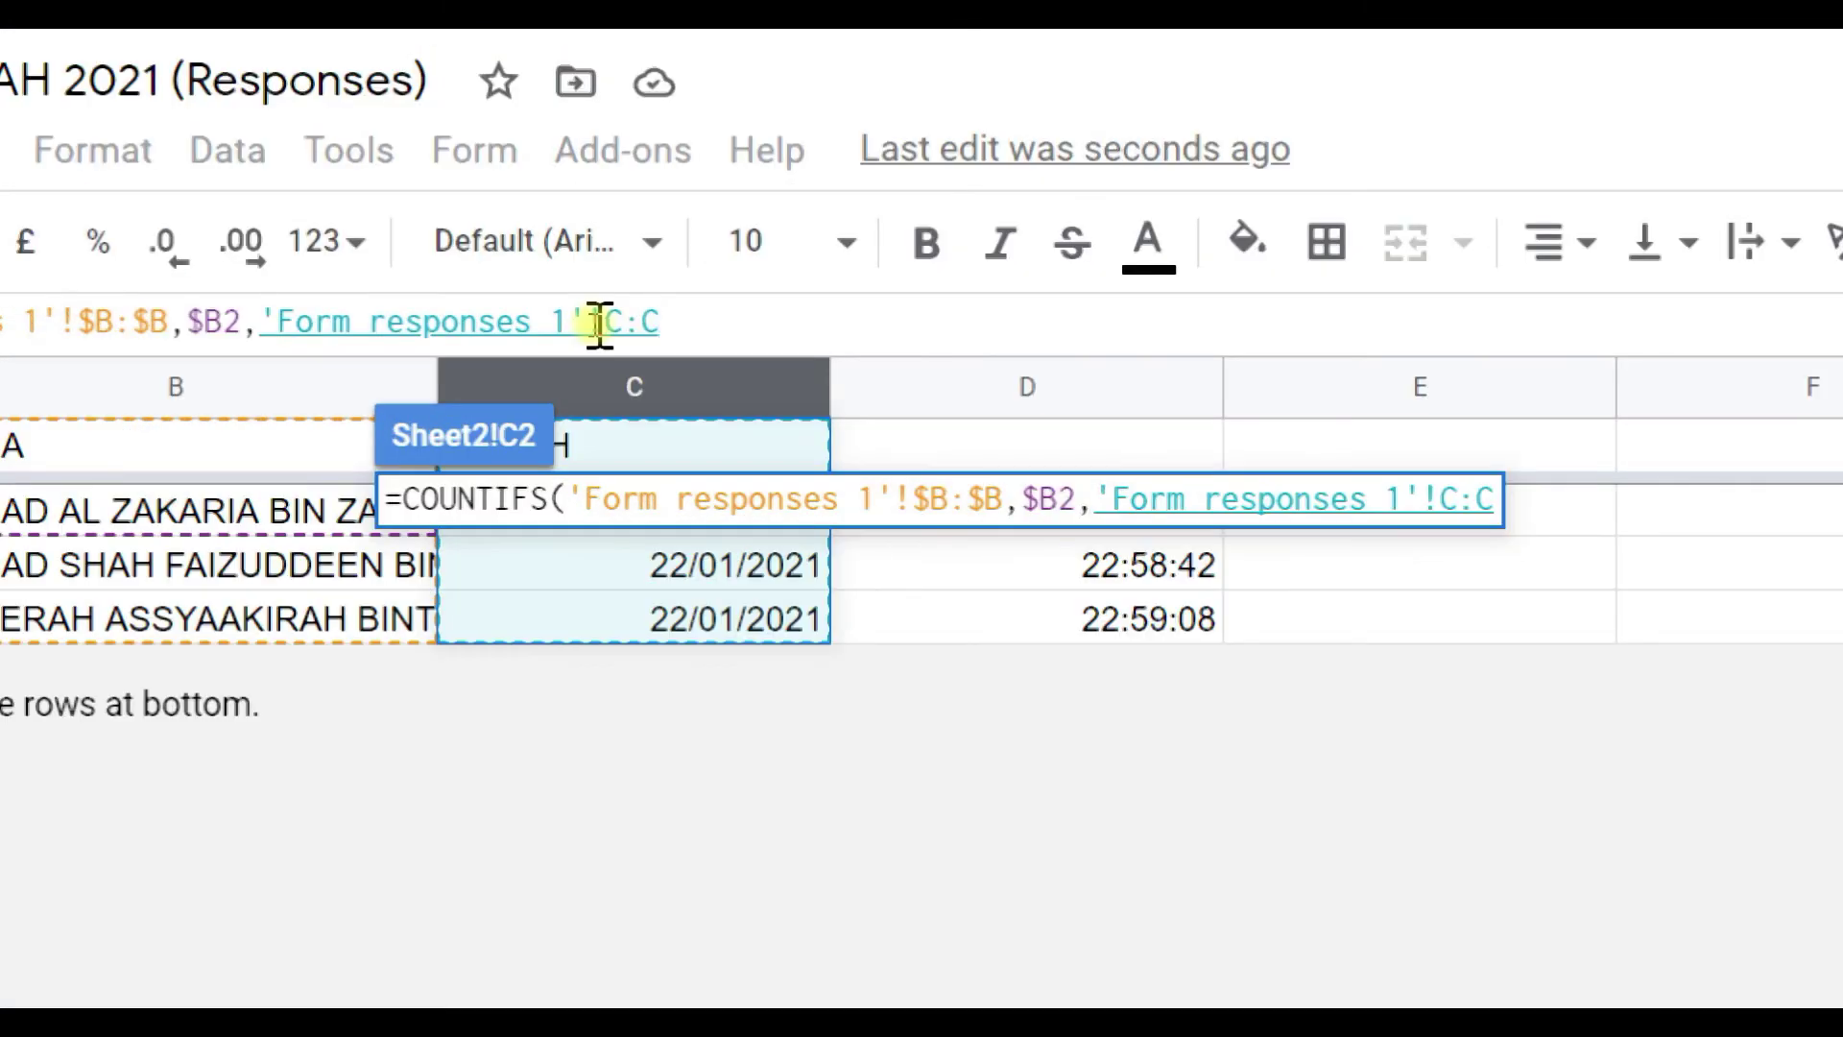
{"action": "key", "text": "F4"}
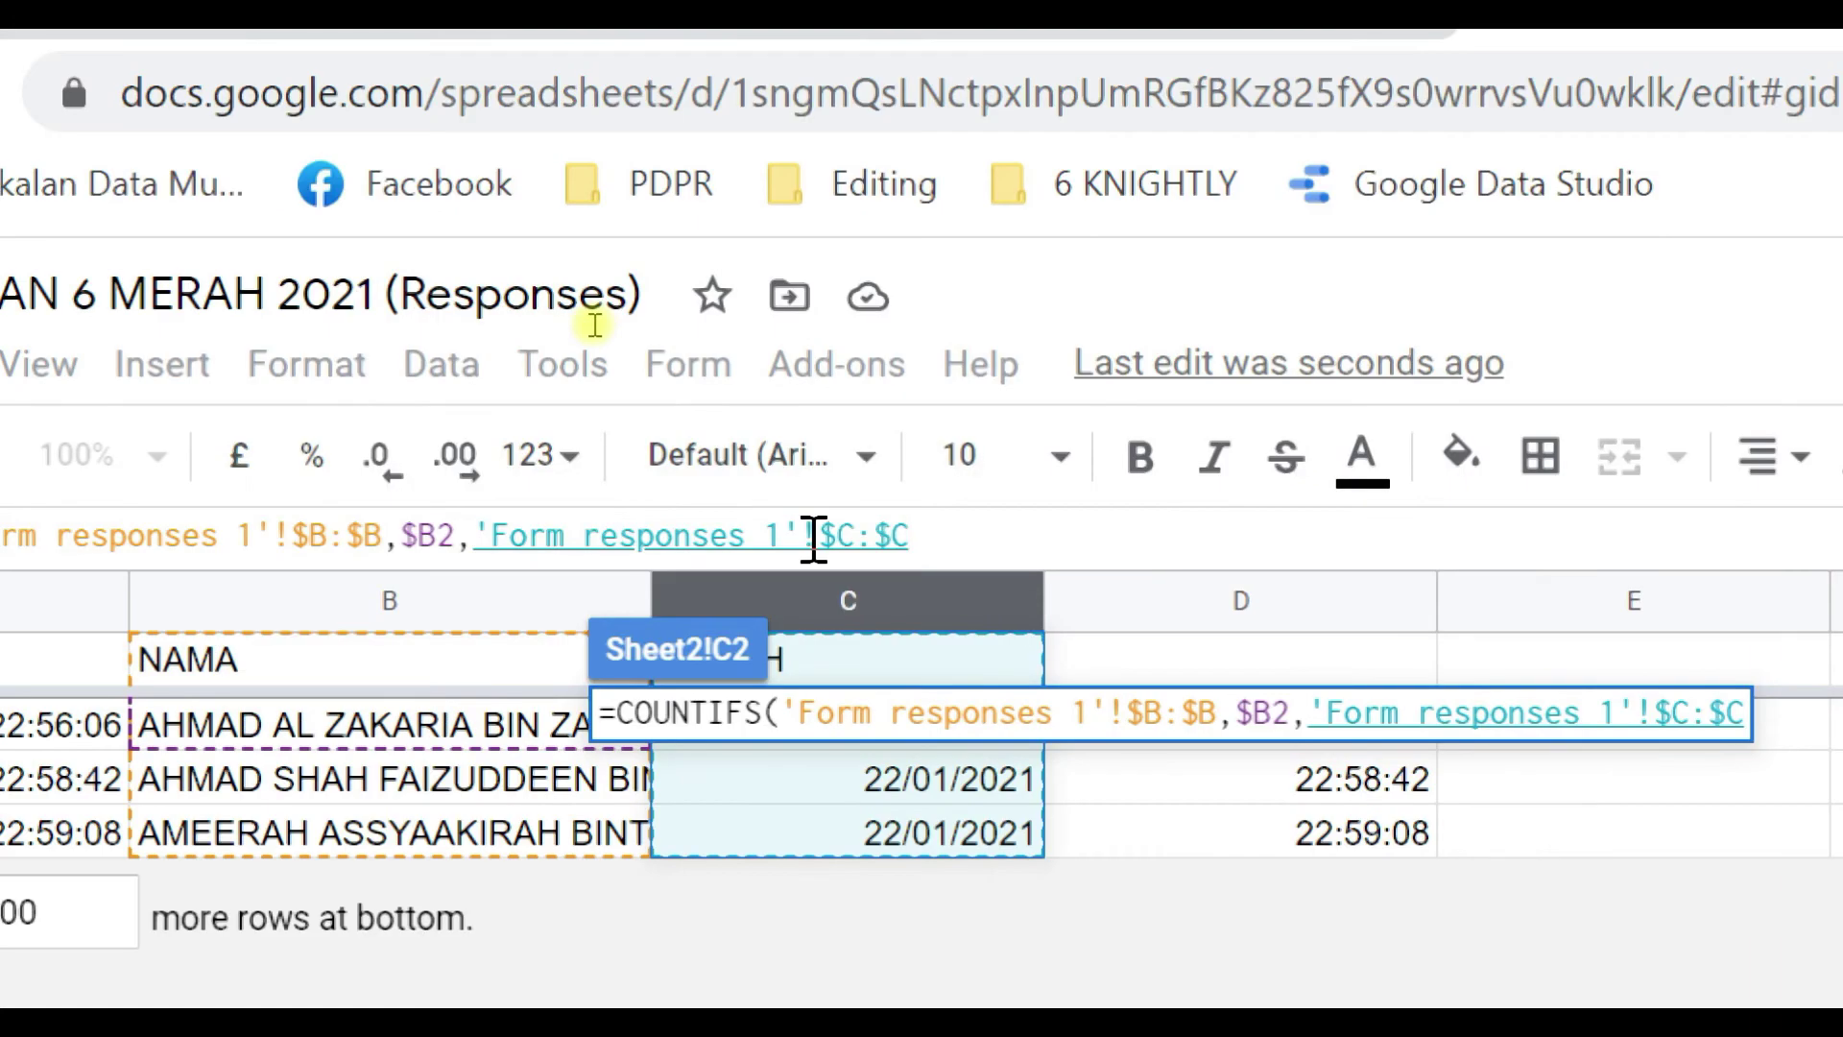
{"action": "type", "text": ","}
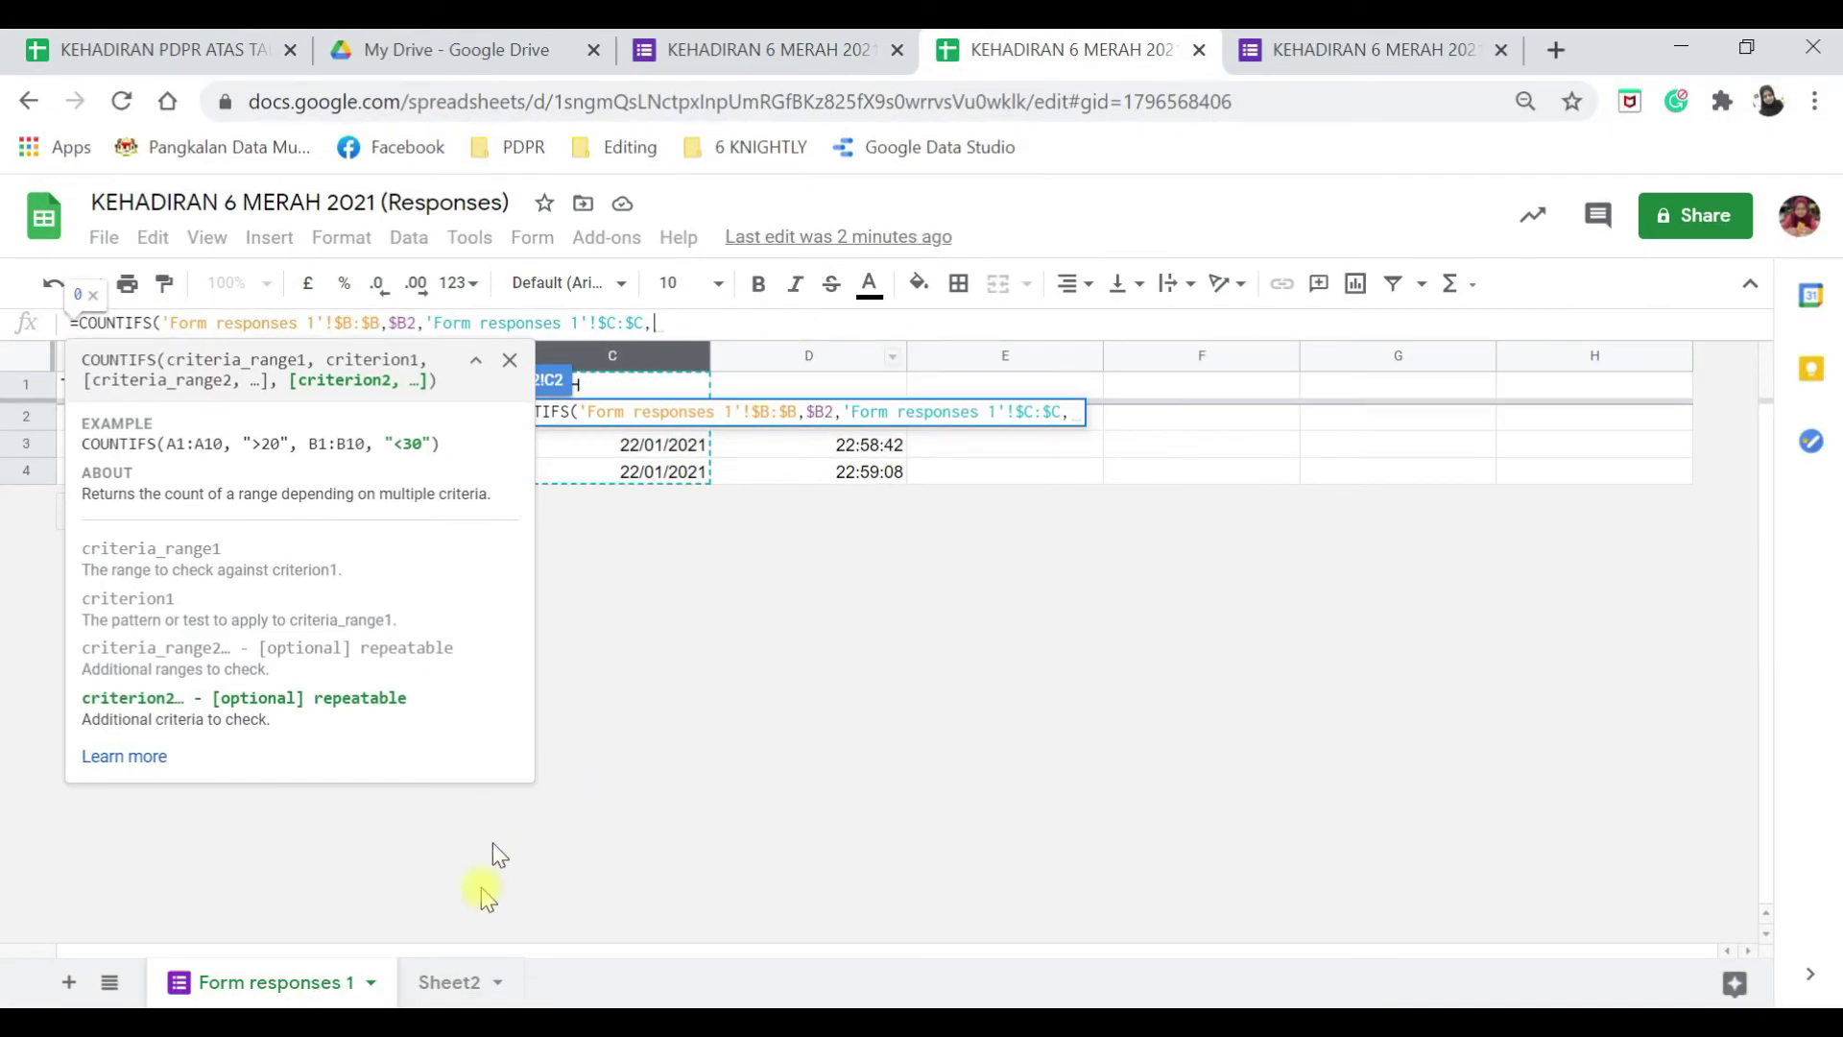
Add the date header in Sheet2 as the second criterion, locked as C$1, complete the formula and reject the suggested autofill.
{"action": "left_click", "coordinate": [451, 979]}
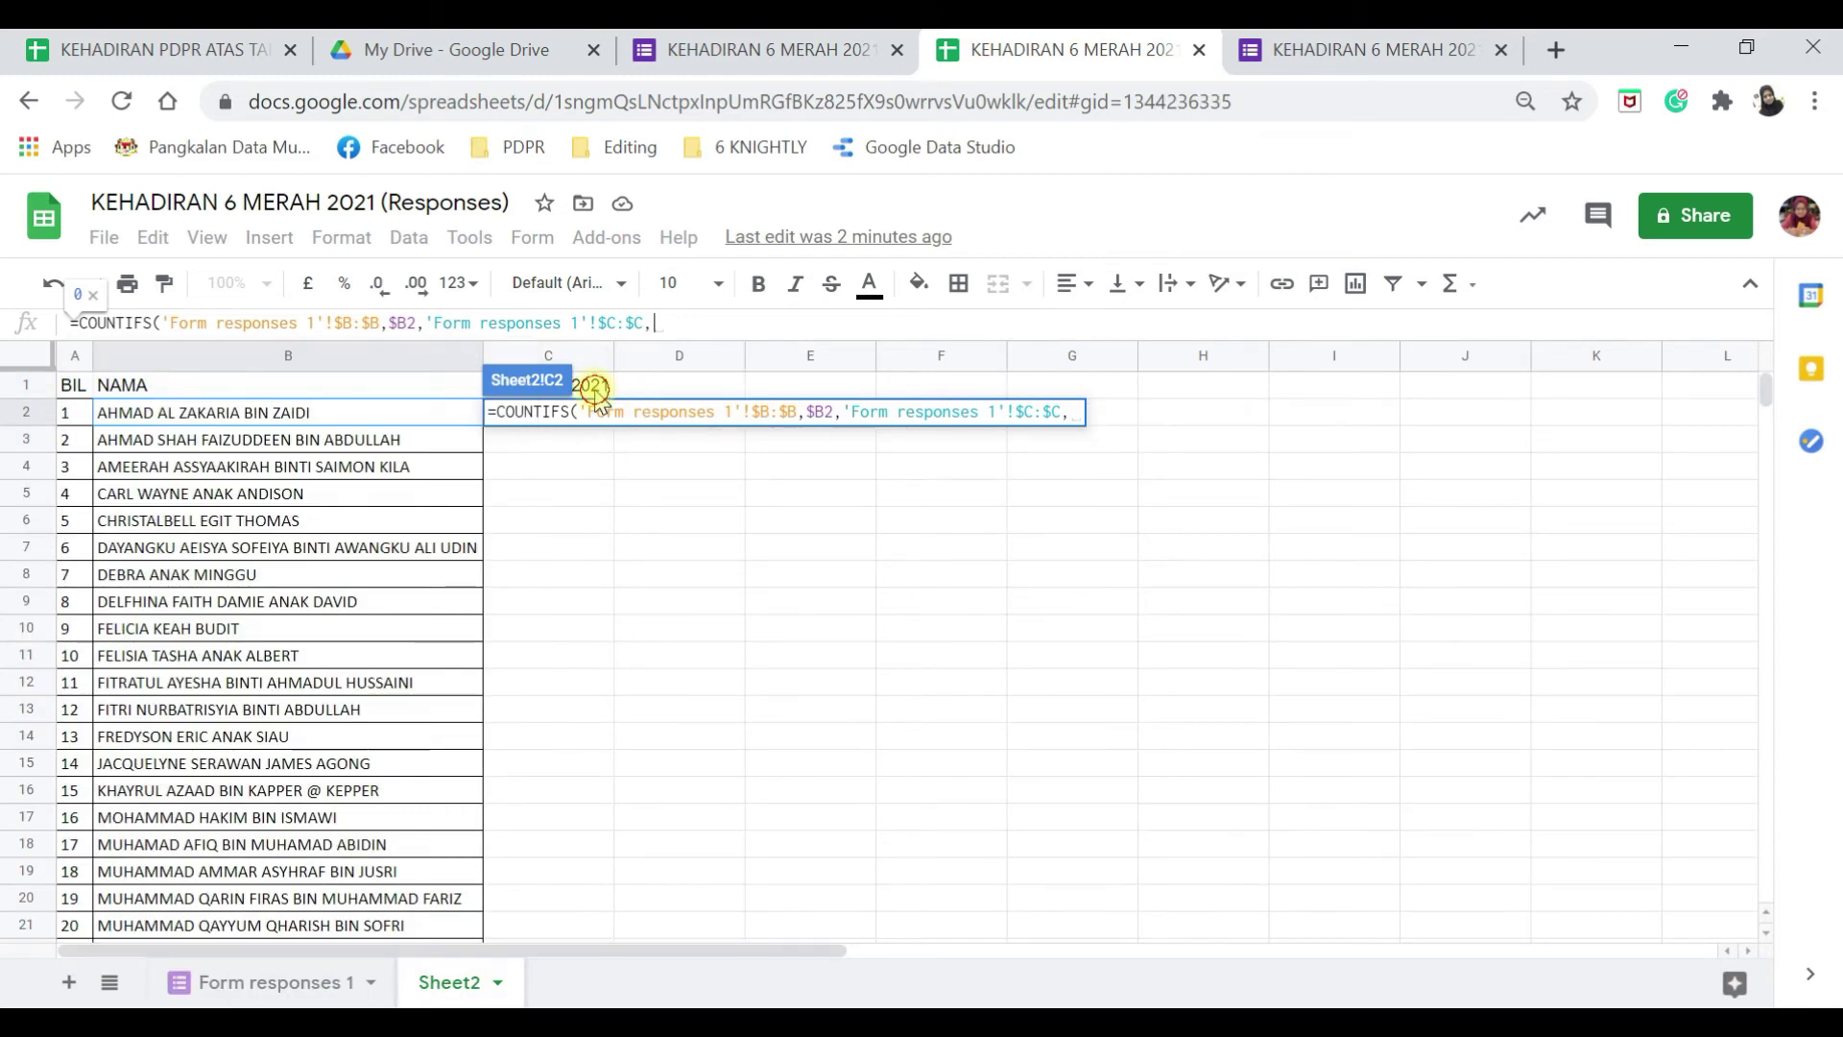
{"action": "left_click", "coordinate": [595, 388]}
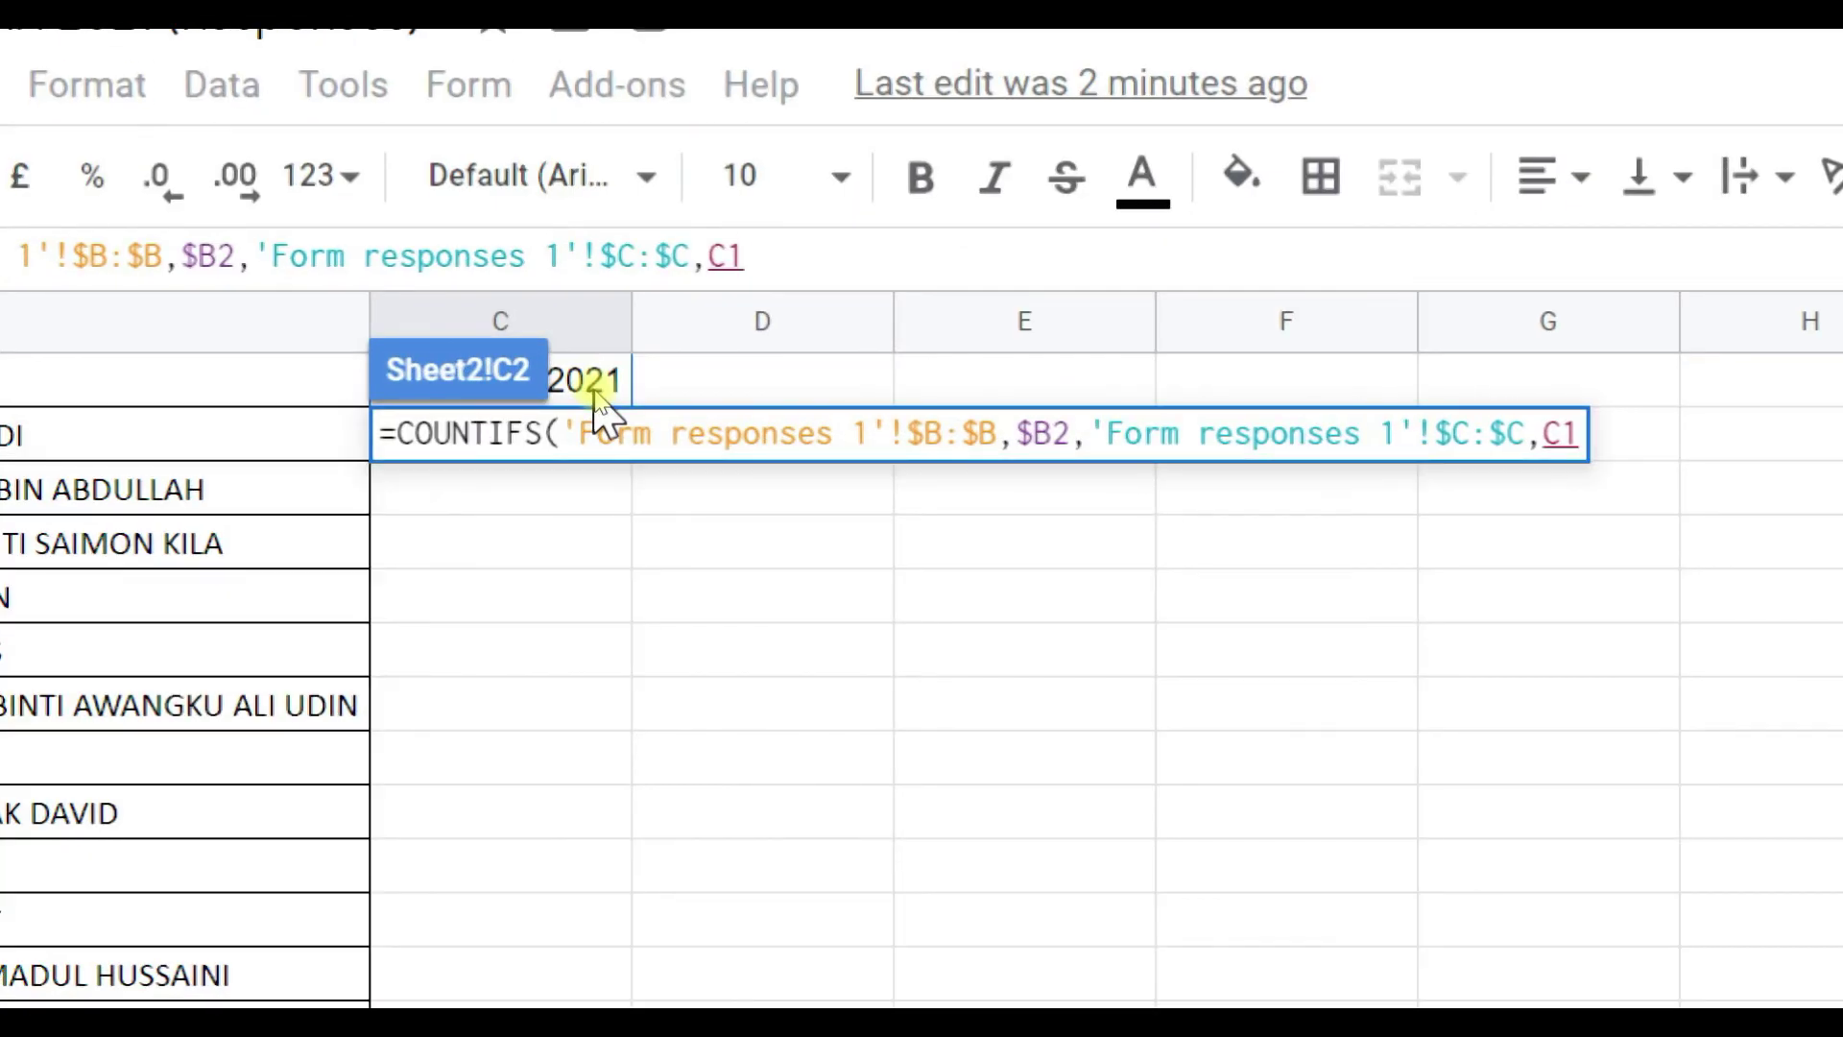
{"action": "key", "text": "F4"}
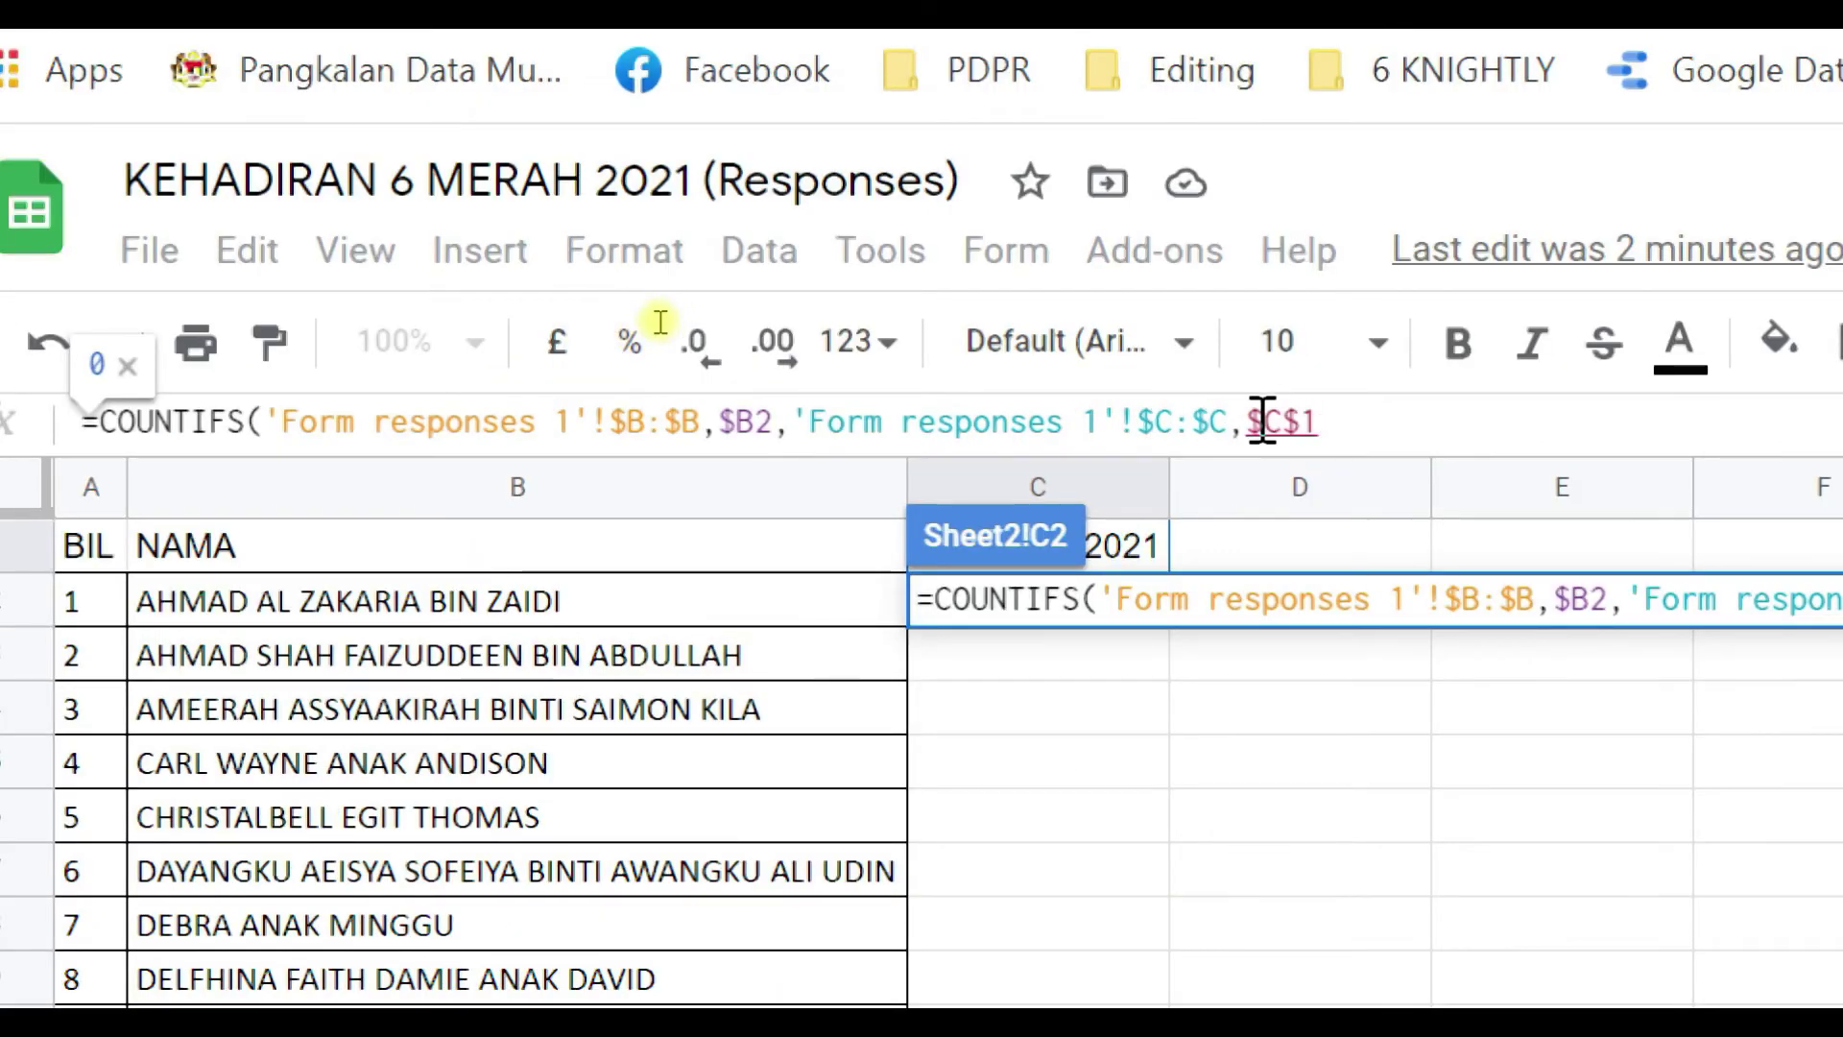
{"action": "left_click_drag", "start_coordinate": [850, 547], "coordinate": [870, 547]}
{"action": "key", "text": "BackSpace"}
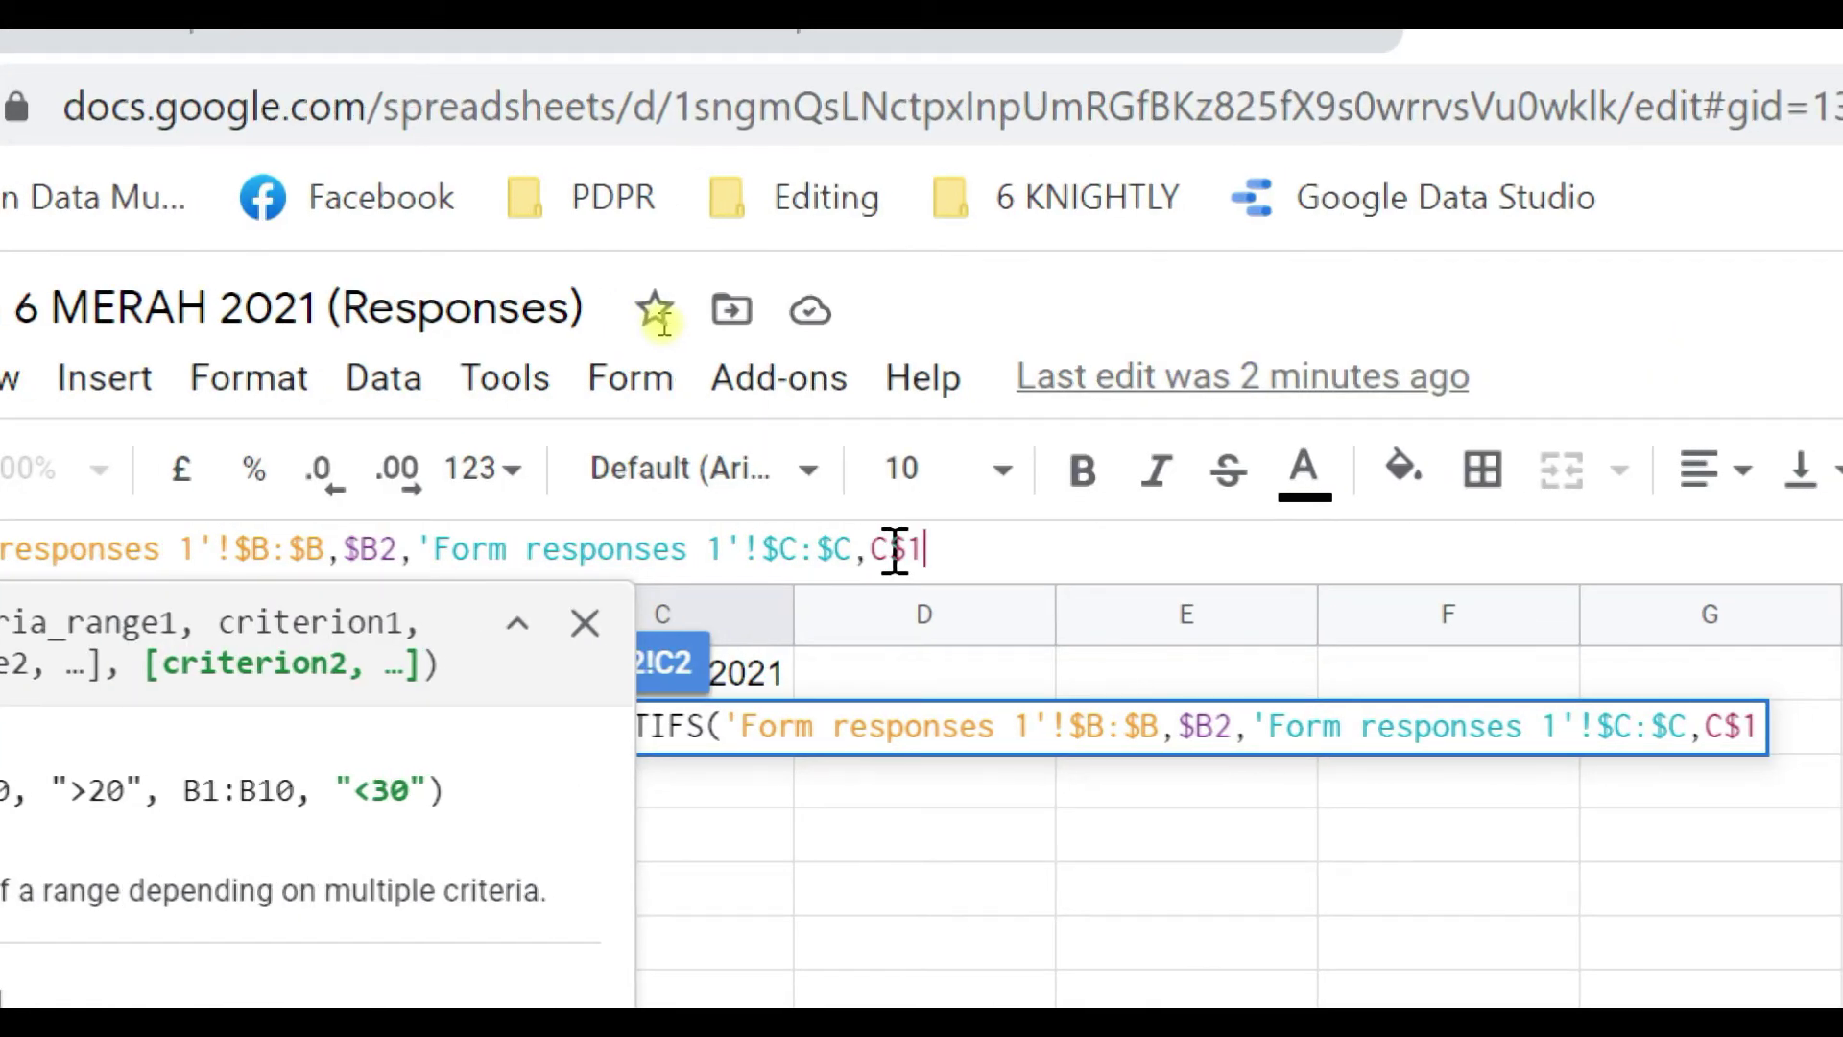
{"action": "key", "text": "Return"}
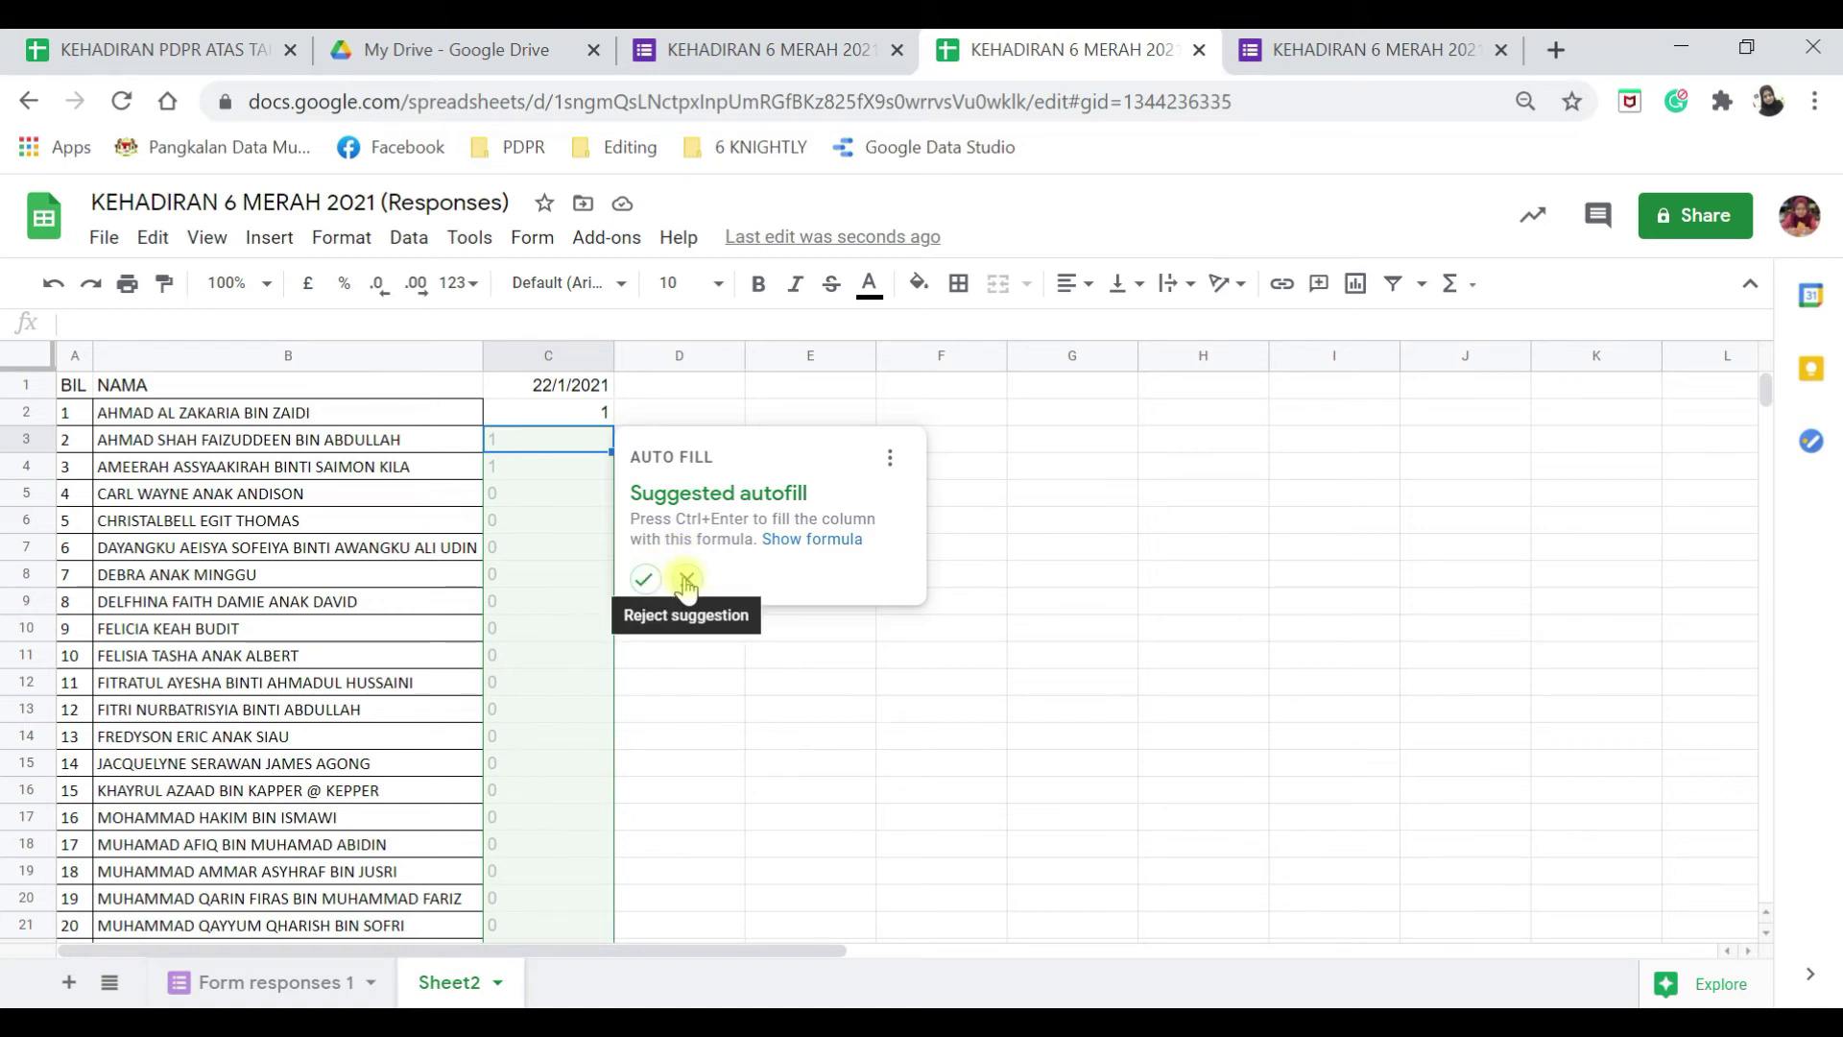
{"action": "left_click", "coordinate": [686, 581]}
Convert the COUNTIFS formula in C2 into an array formula: =ArrayFormula(COUNTIFS('Form responses 1'!$B:$B,$B2,'Form responses 1'!$C:$C,C$1)).
{"action": "left_click", "coordinate": [597, 415]}
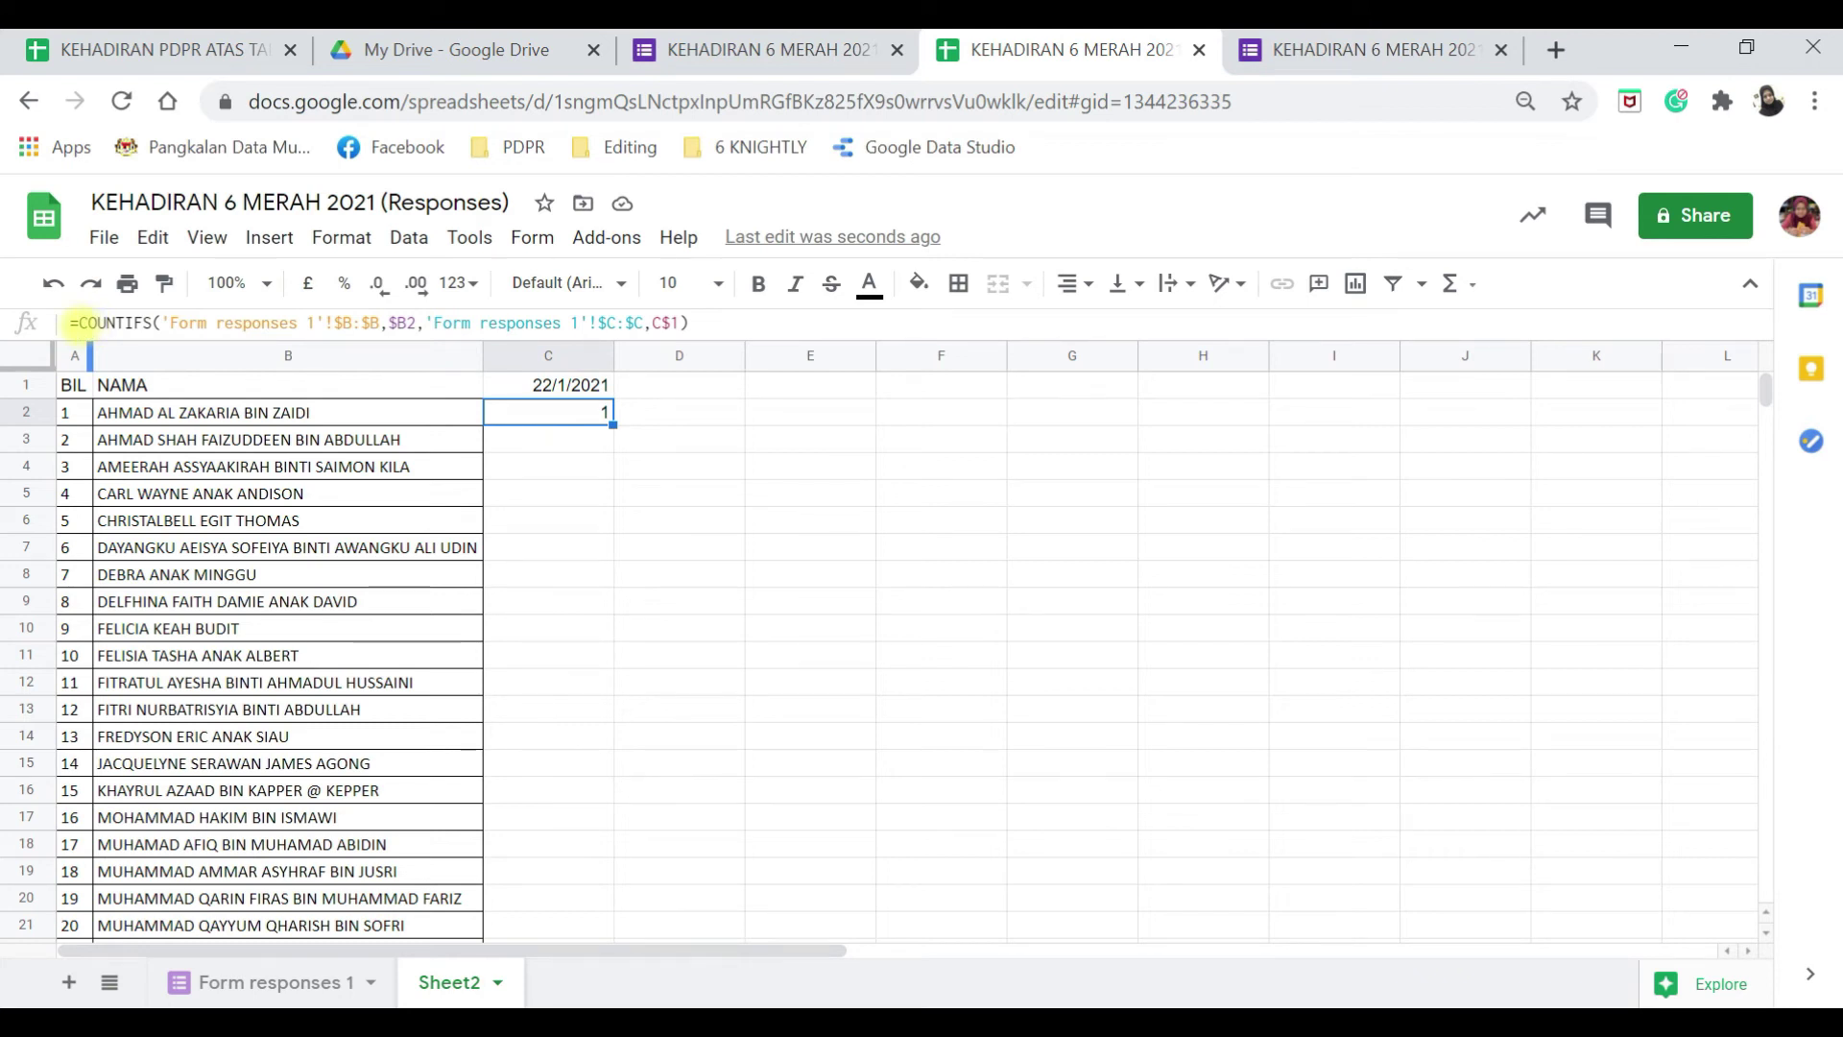
{"action": "left_click", "coordinate": [75, 322]}
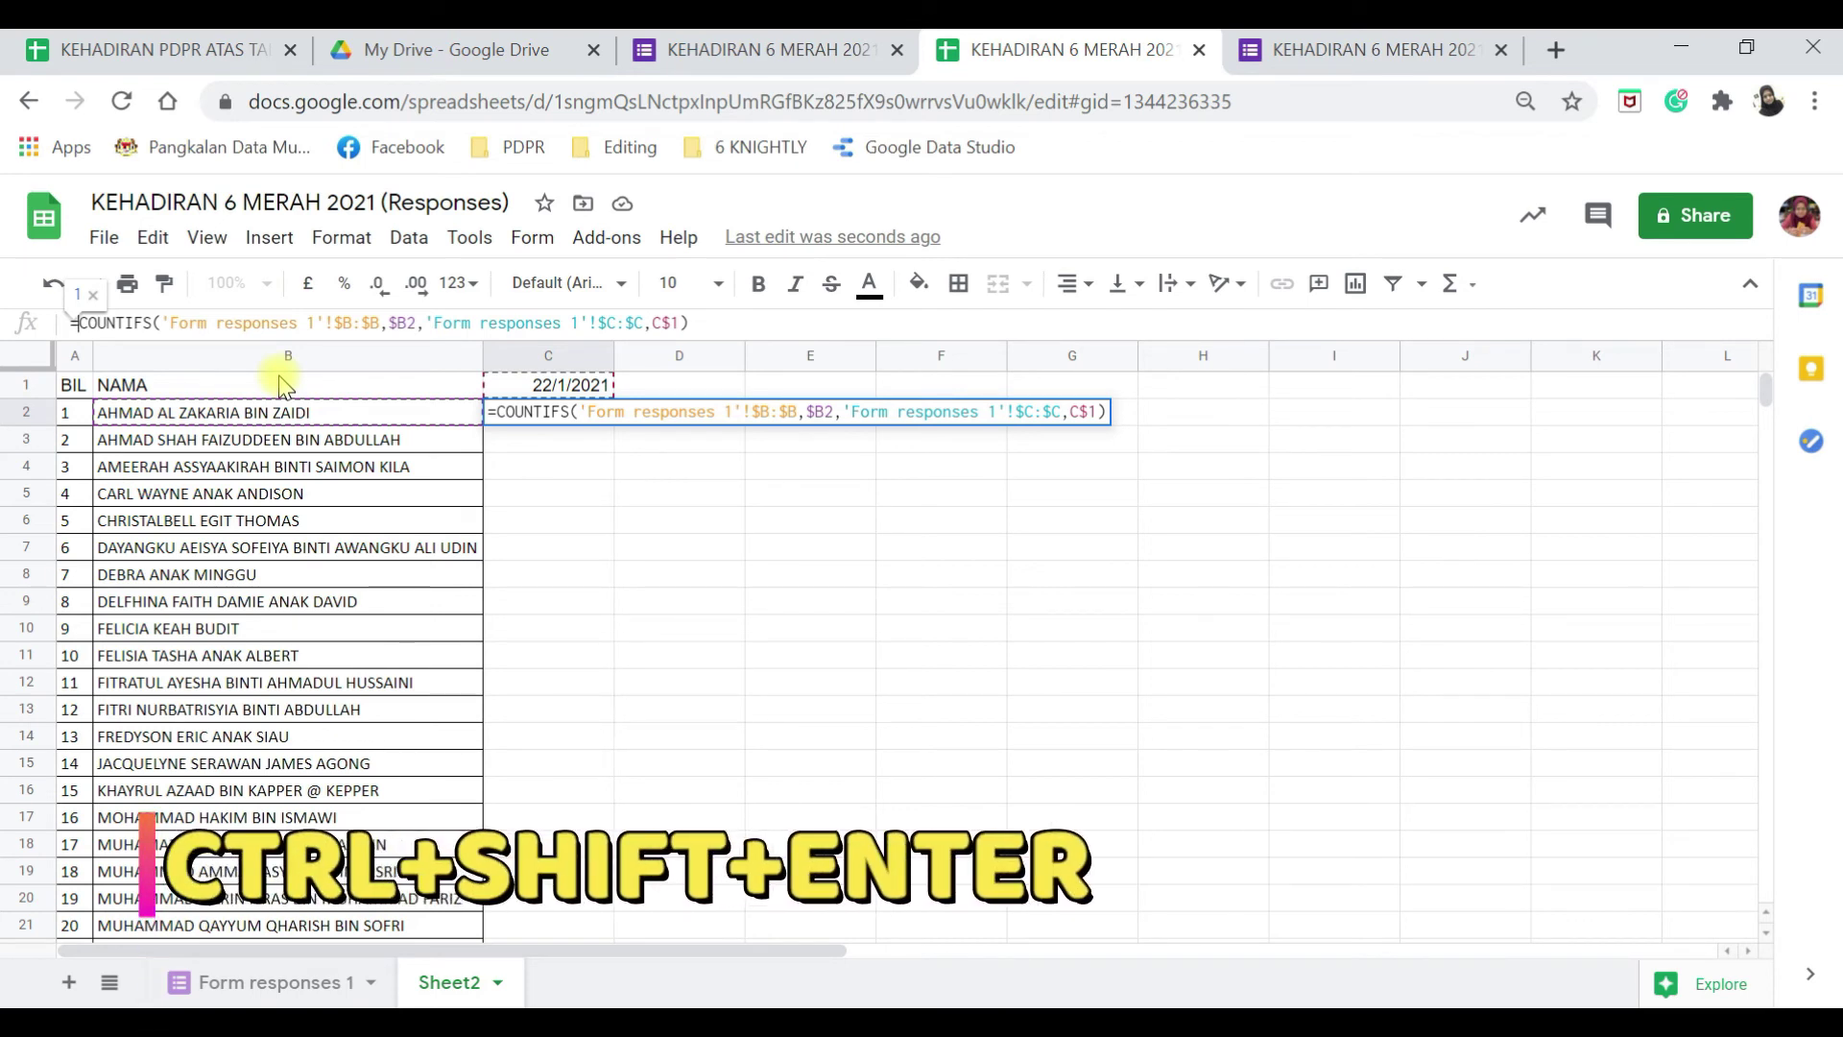
{"action": "key", "text": "ctrl+shift+Return"}
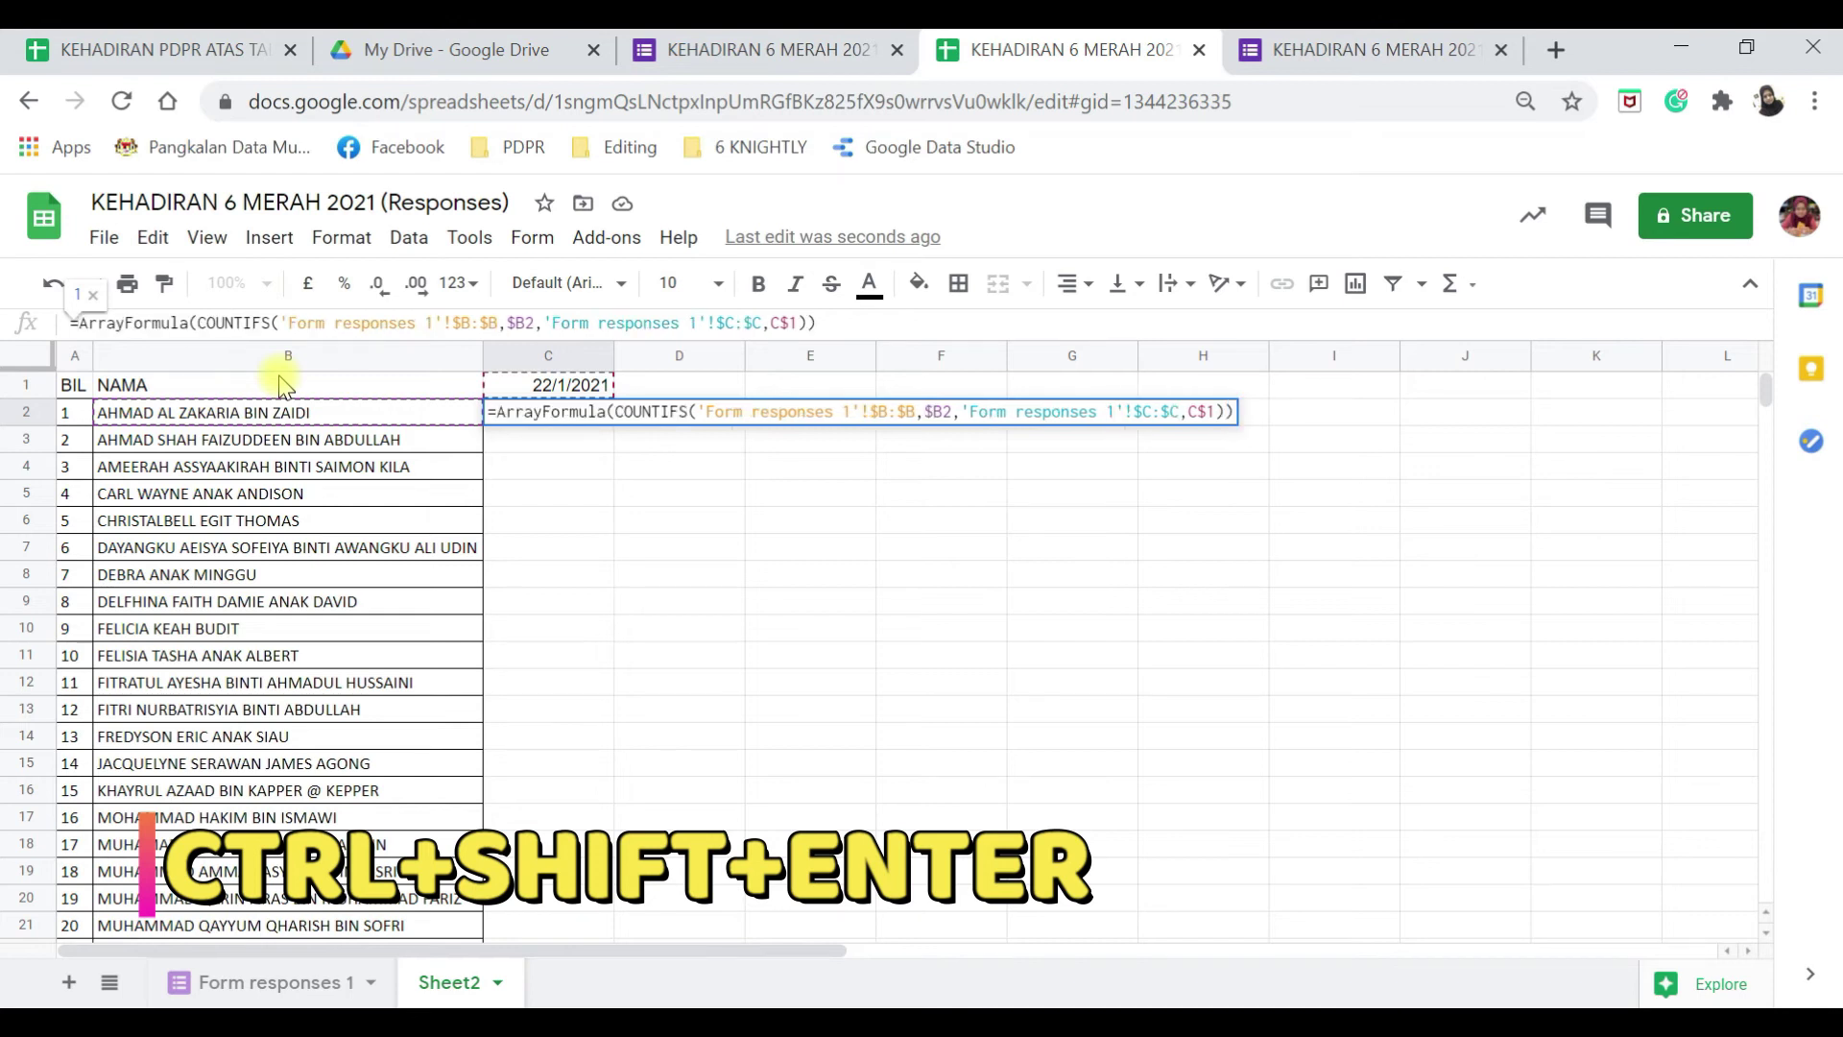
{"action": "key", "text": "Return"}
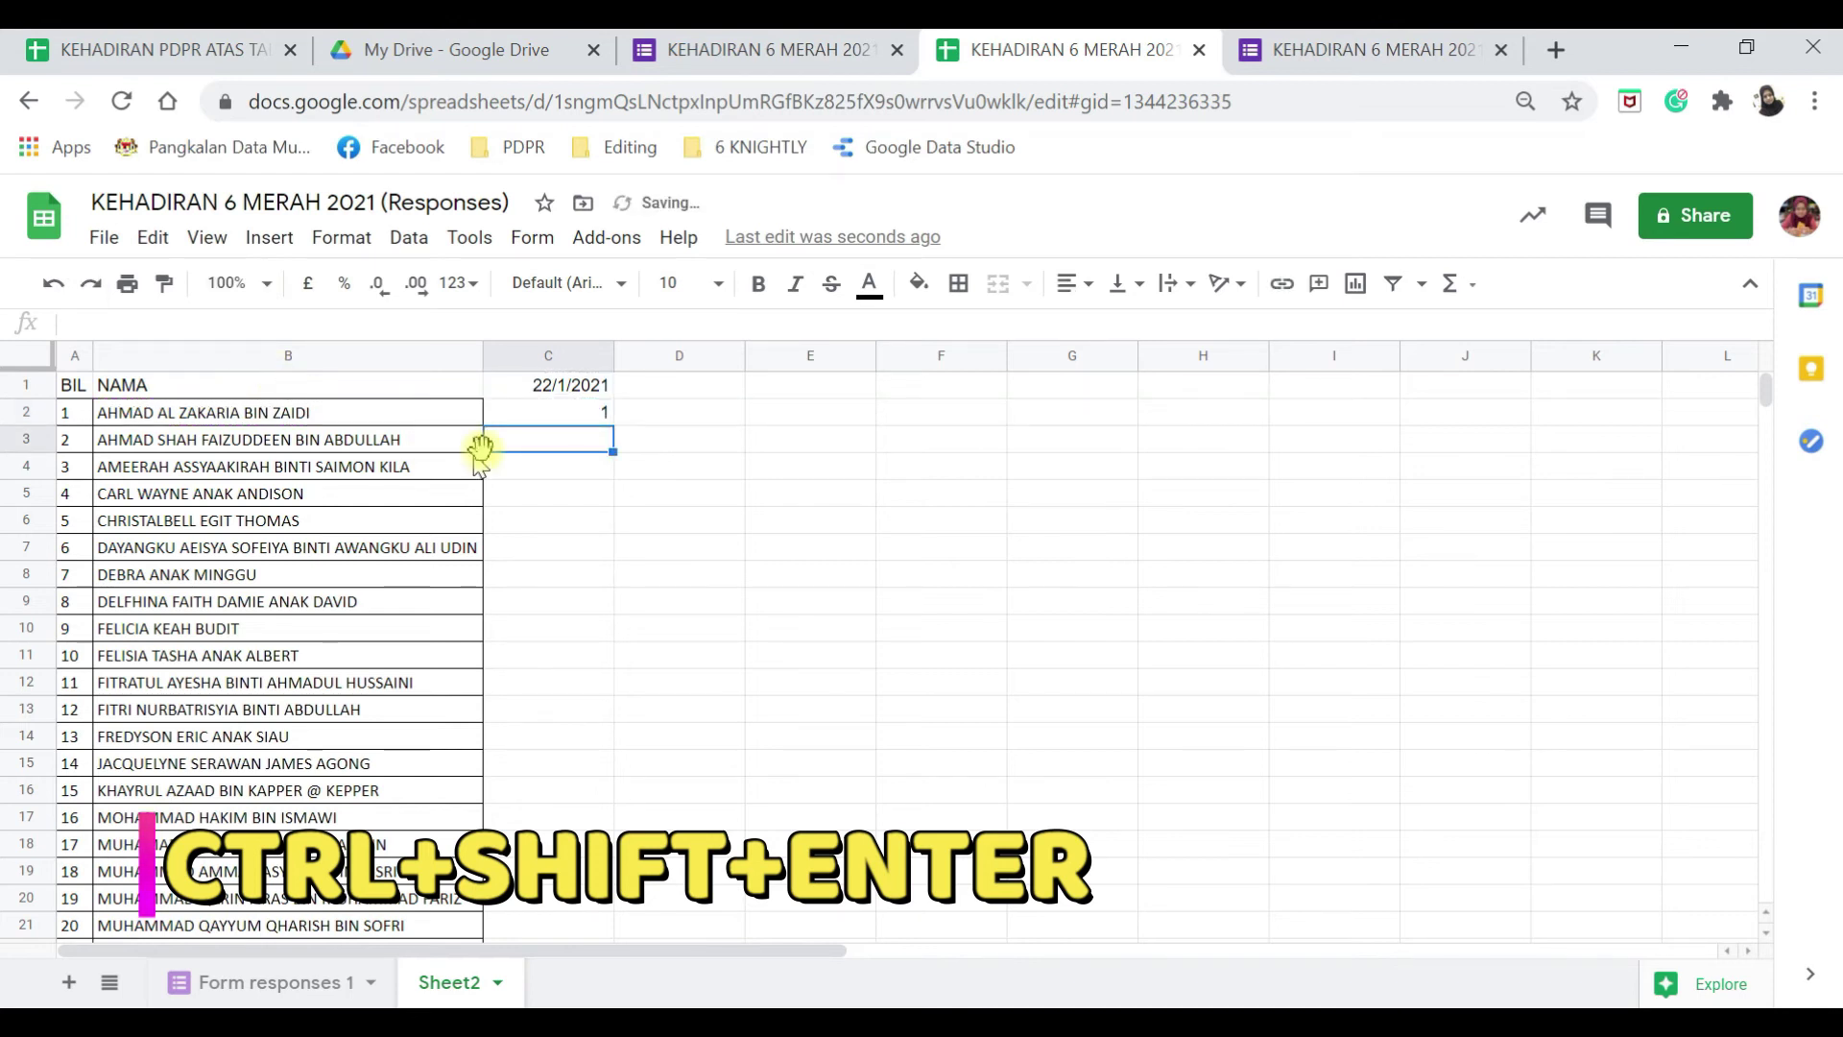
Wrap the COUNTIFS in cell C2's array formula in an IF that returns 1 when the count is >=1 and 0 otherwise.
{"action": "left_click", "coordinate": [541, 421]}
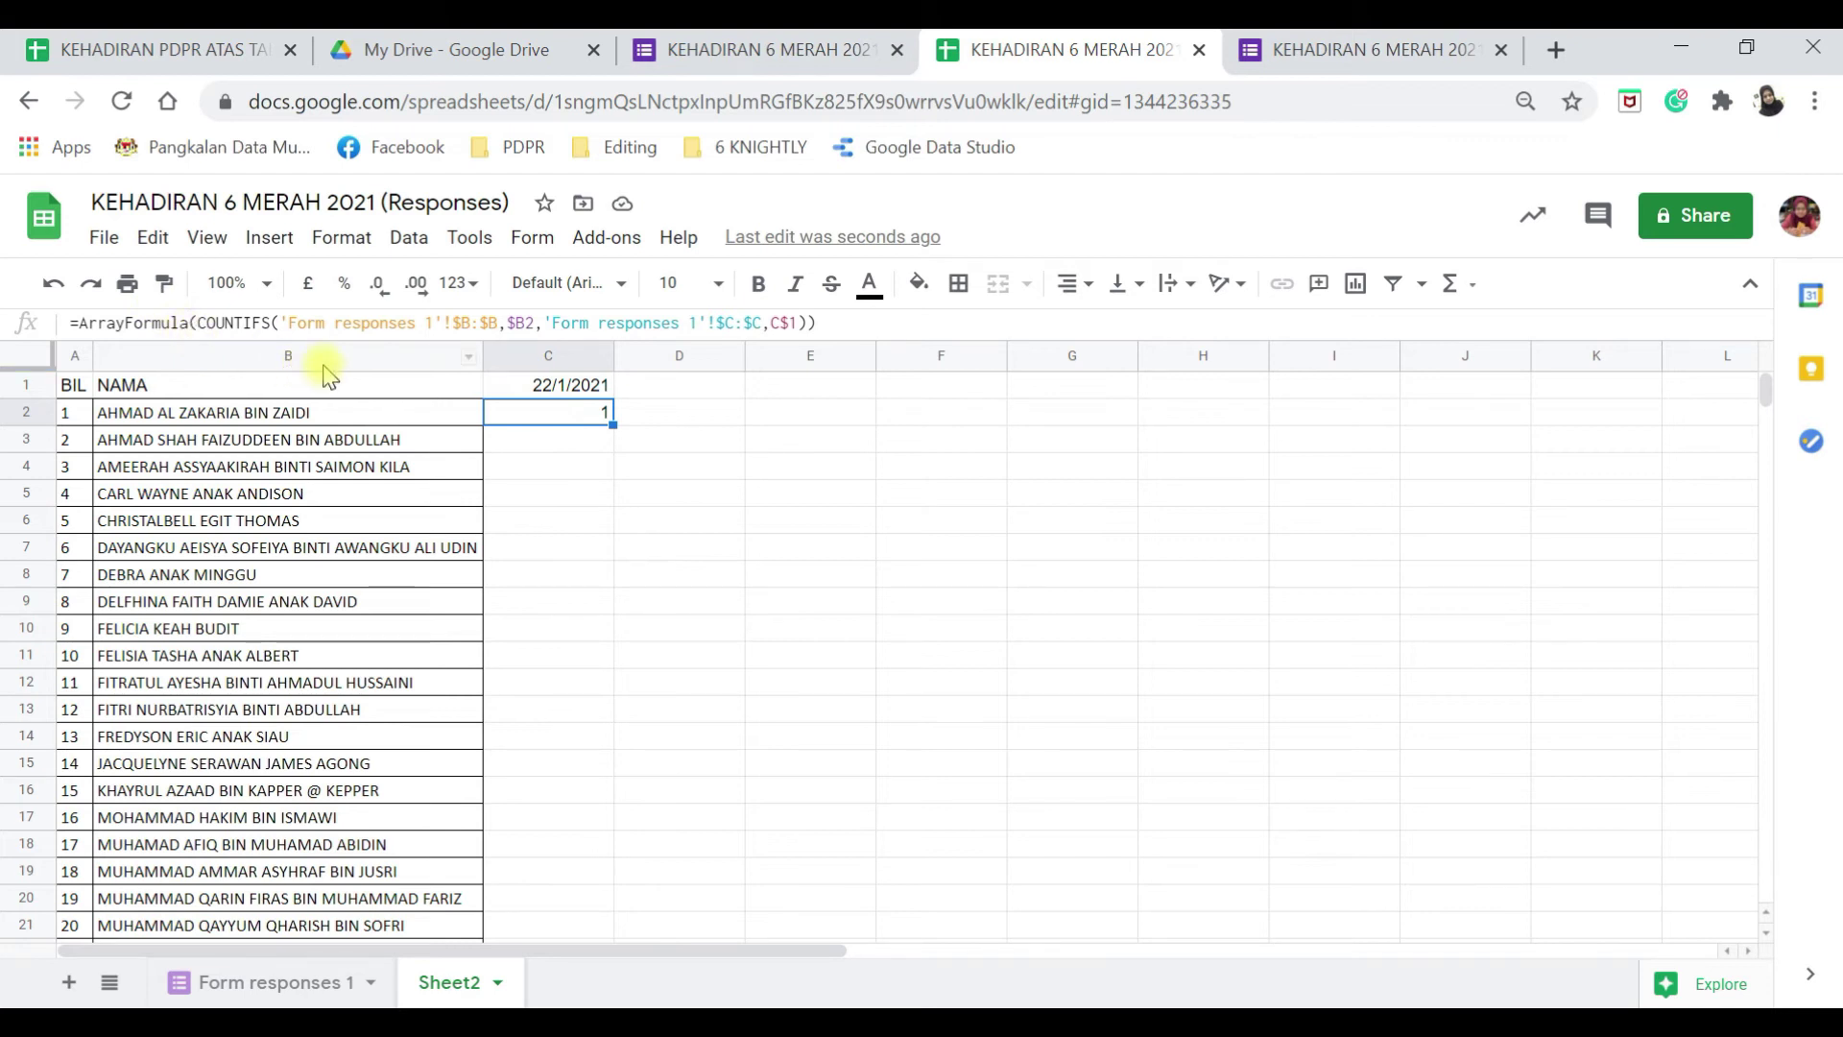
{"action": "left_click", "coordinate": [191, 322]}
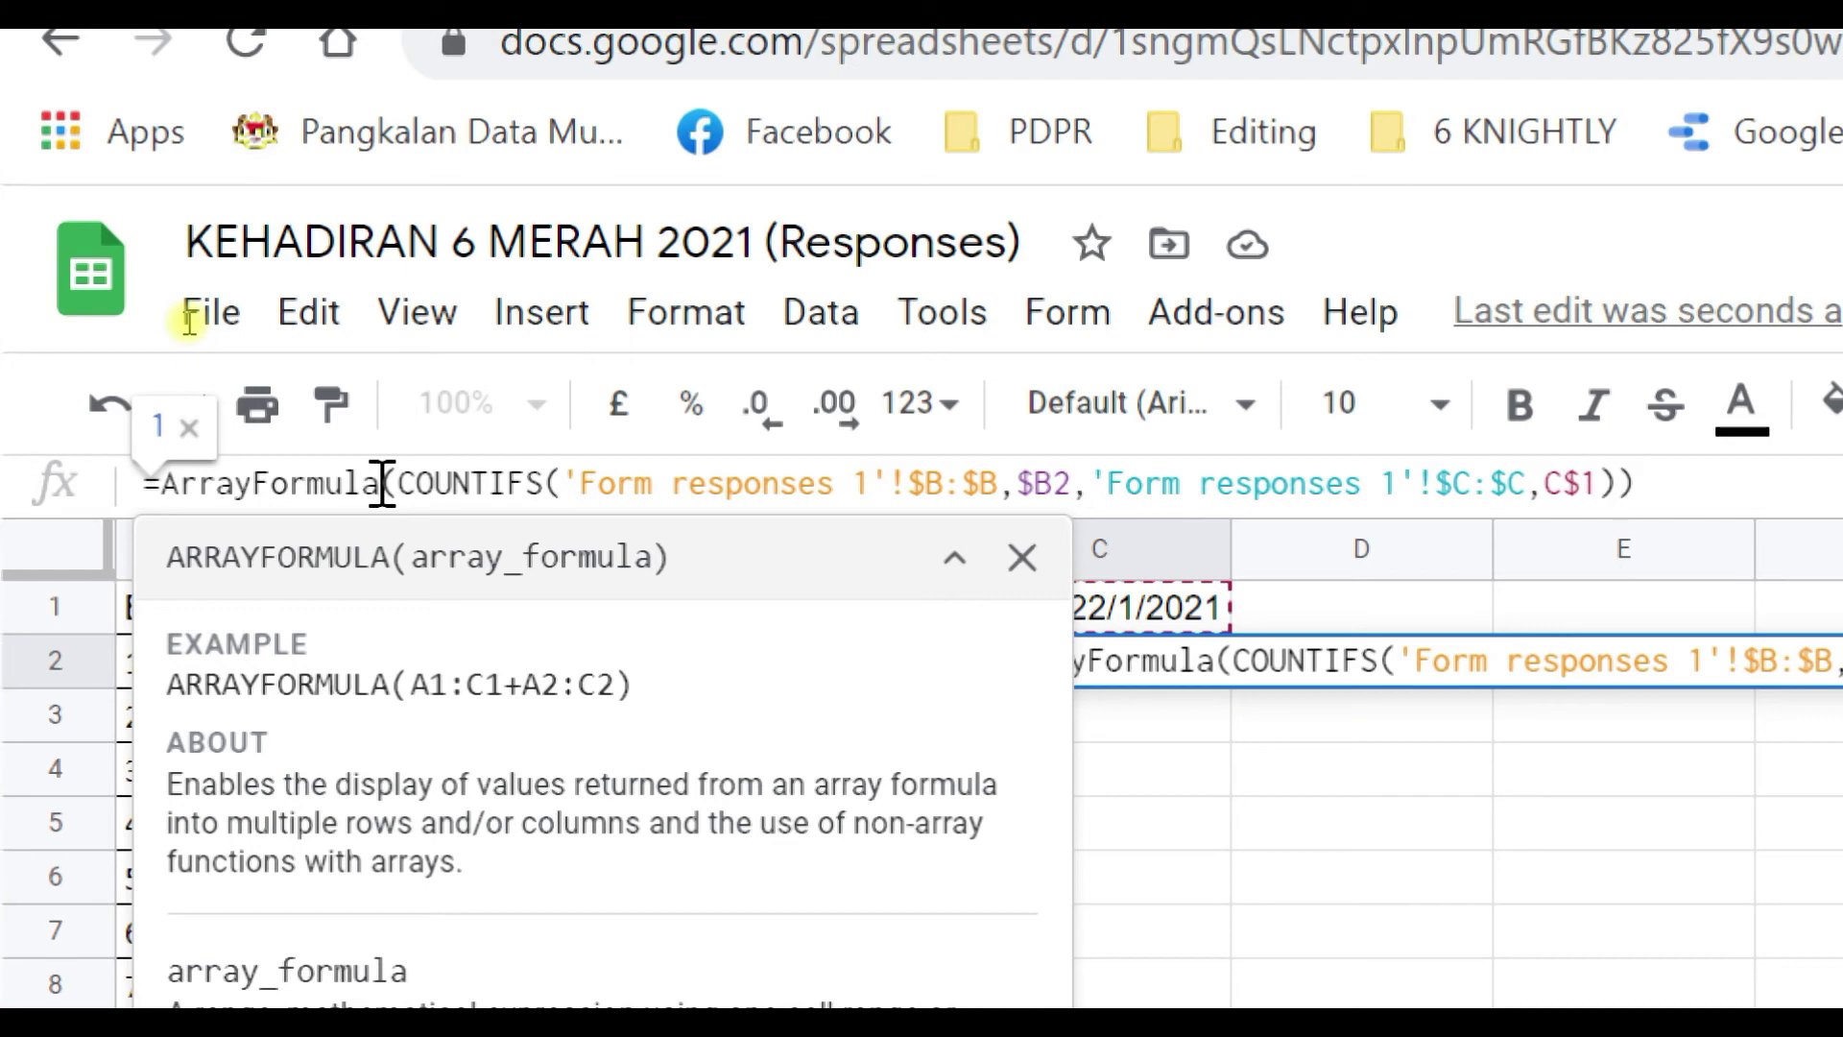
{"action": "type", "text": "(I"}
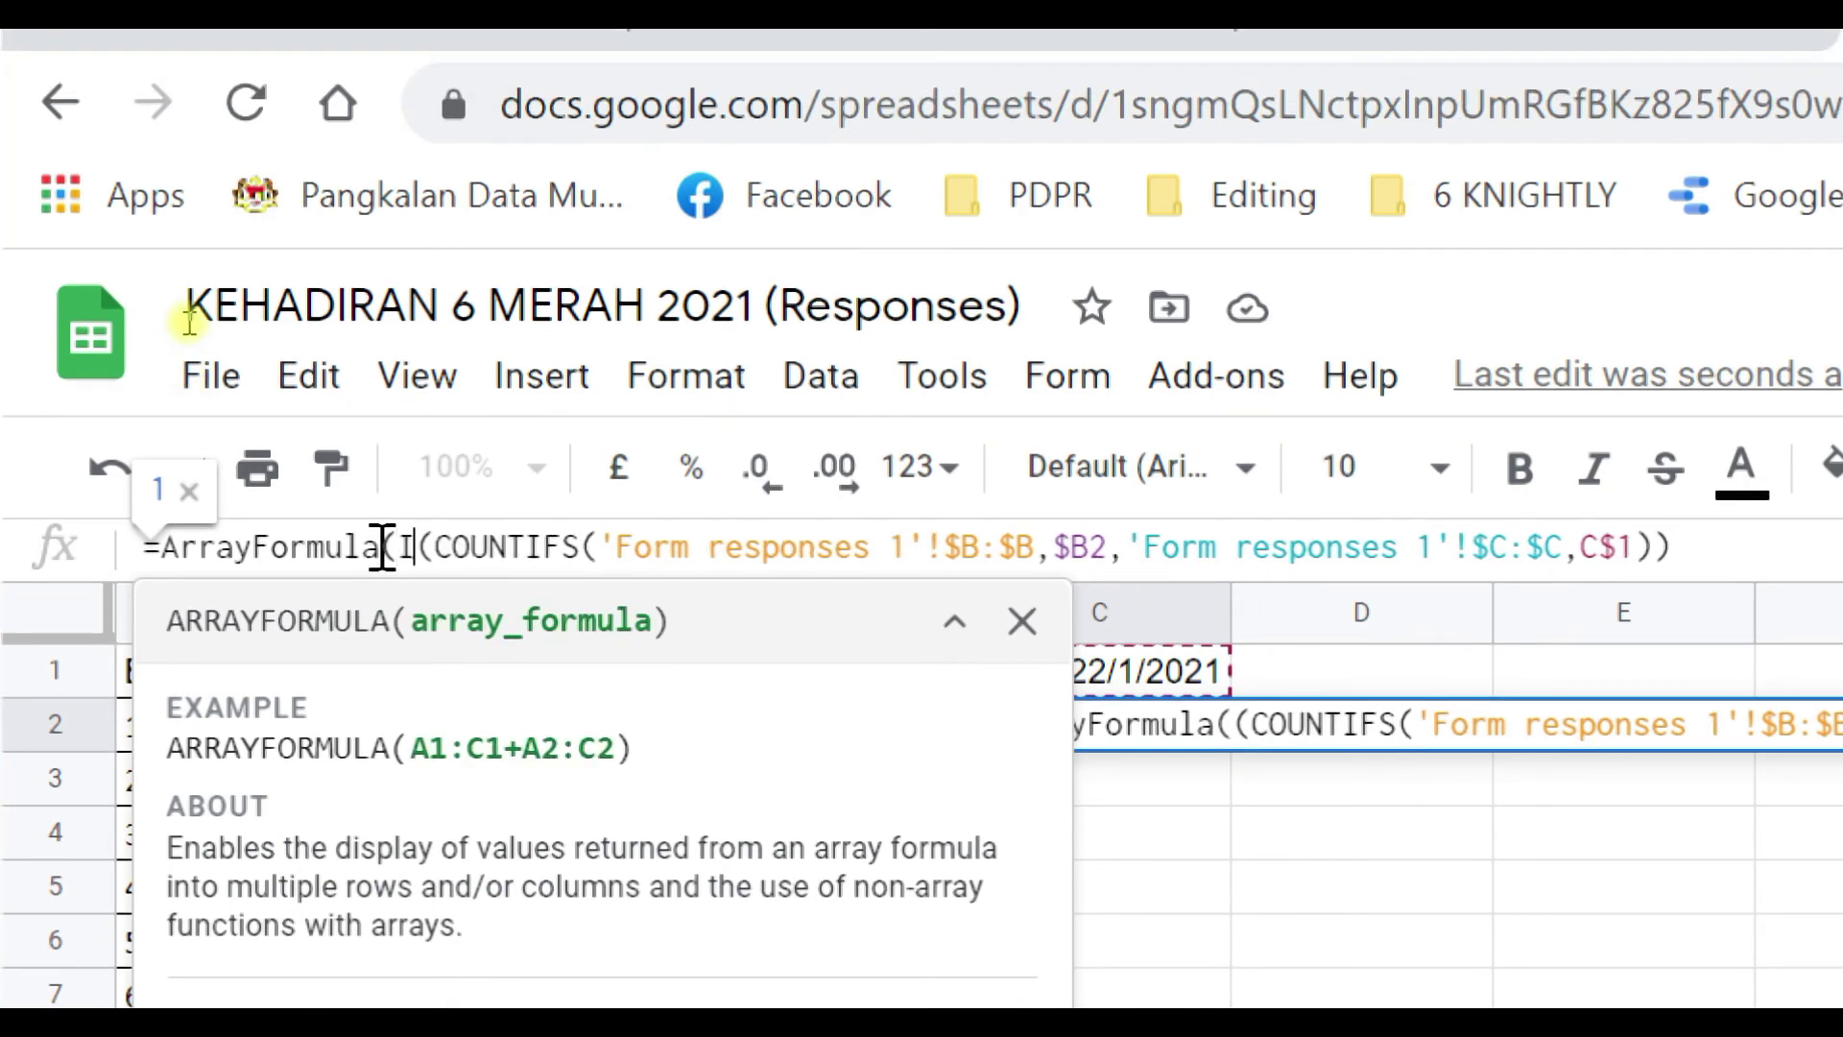
{"action": "type", "text": "F"}
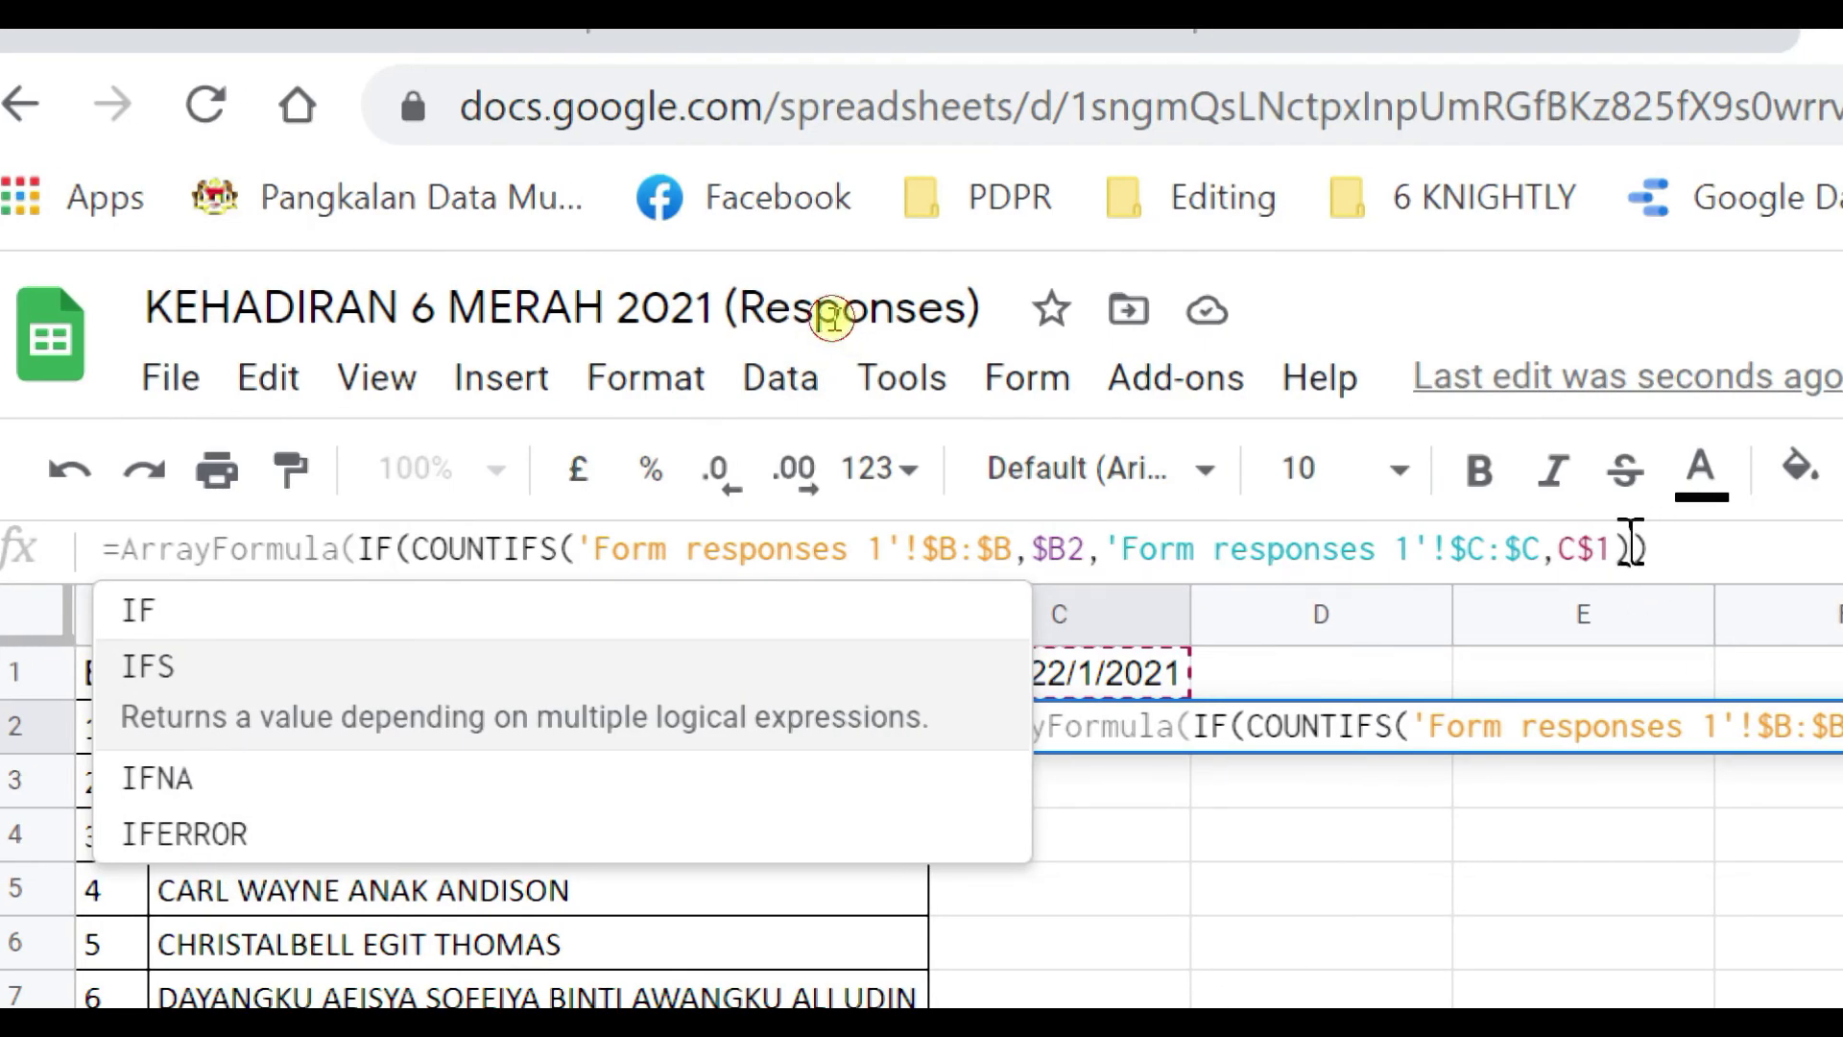
{"action": "left_click", "coordinate": [1632, 547]}
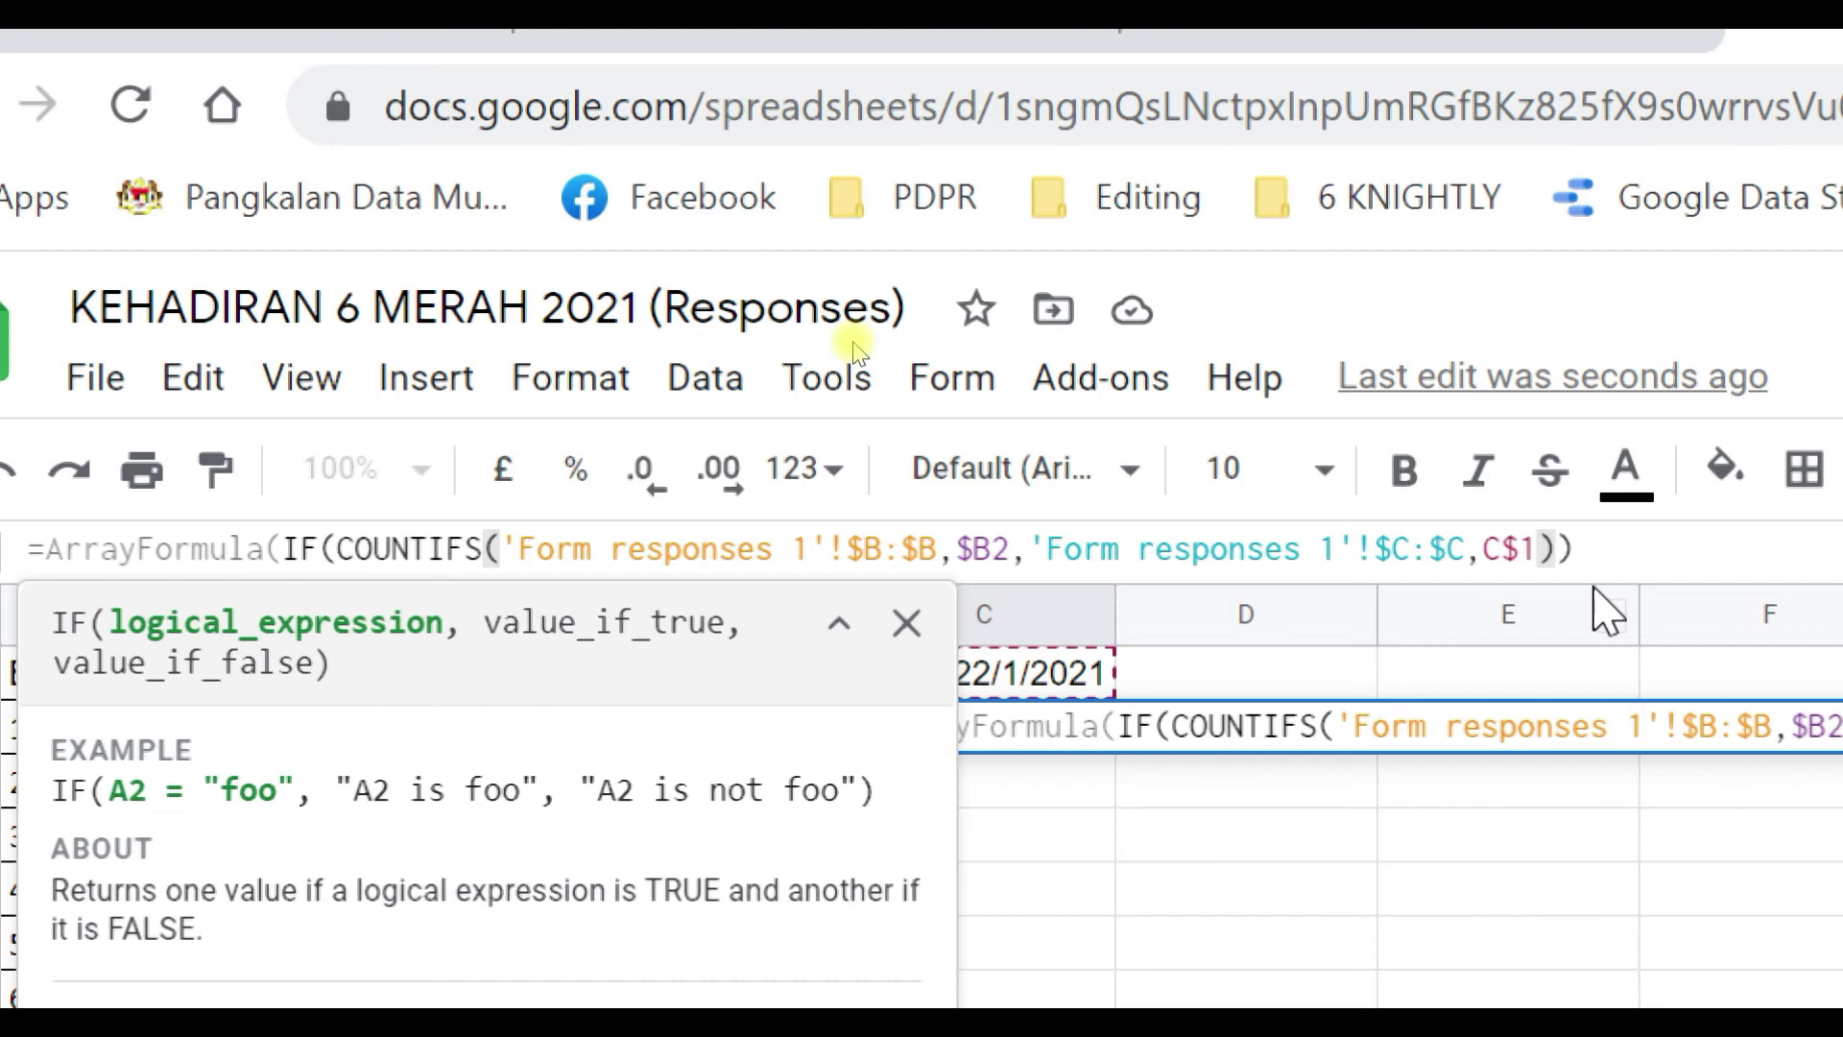
{"action": "type", "text": ">"}
{"action": "type", "text": "=1,"}
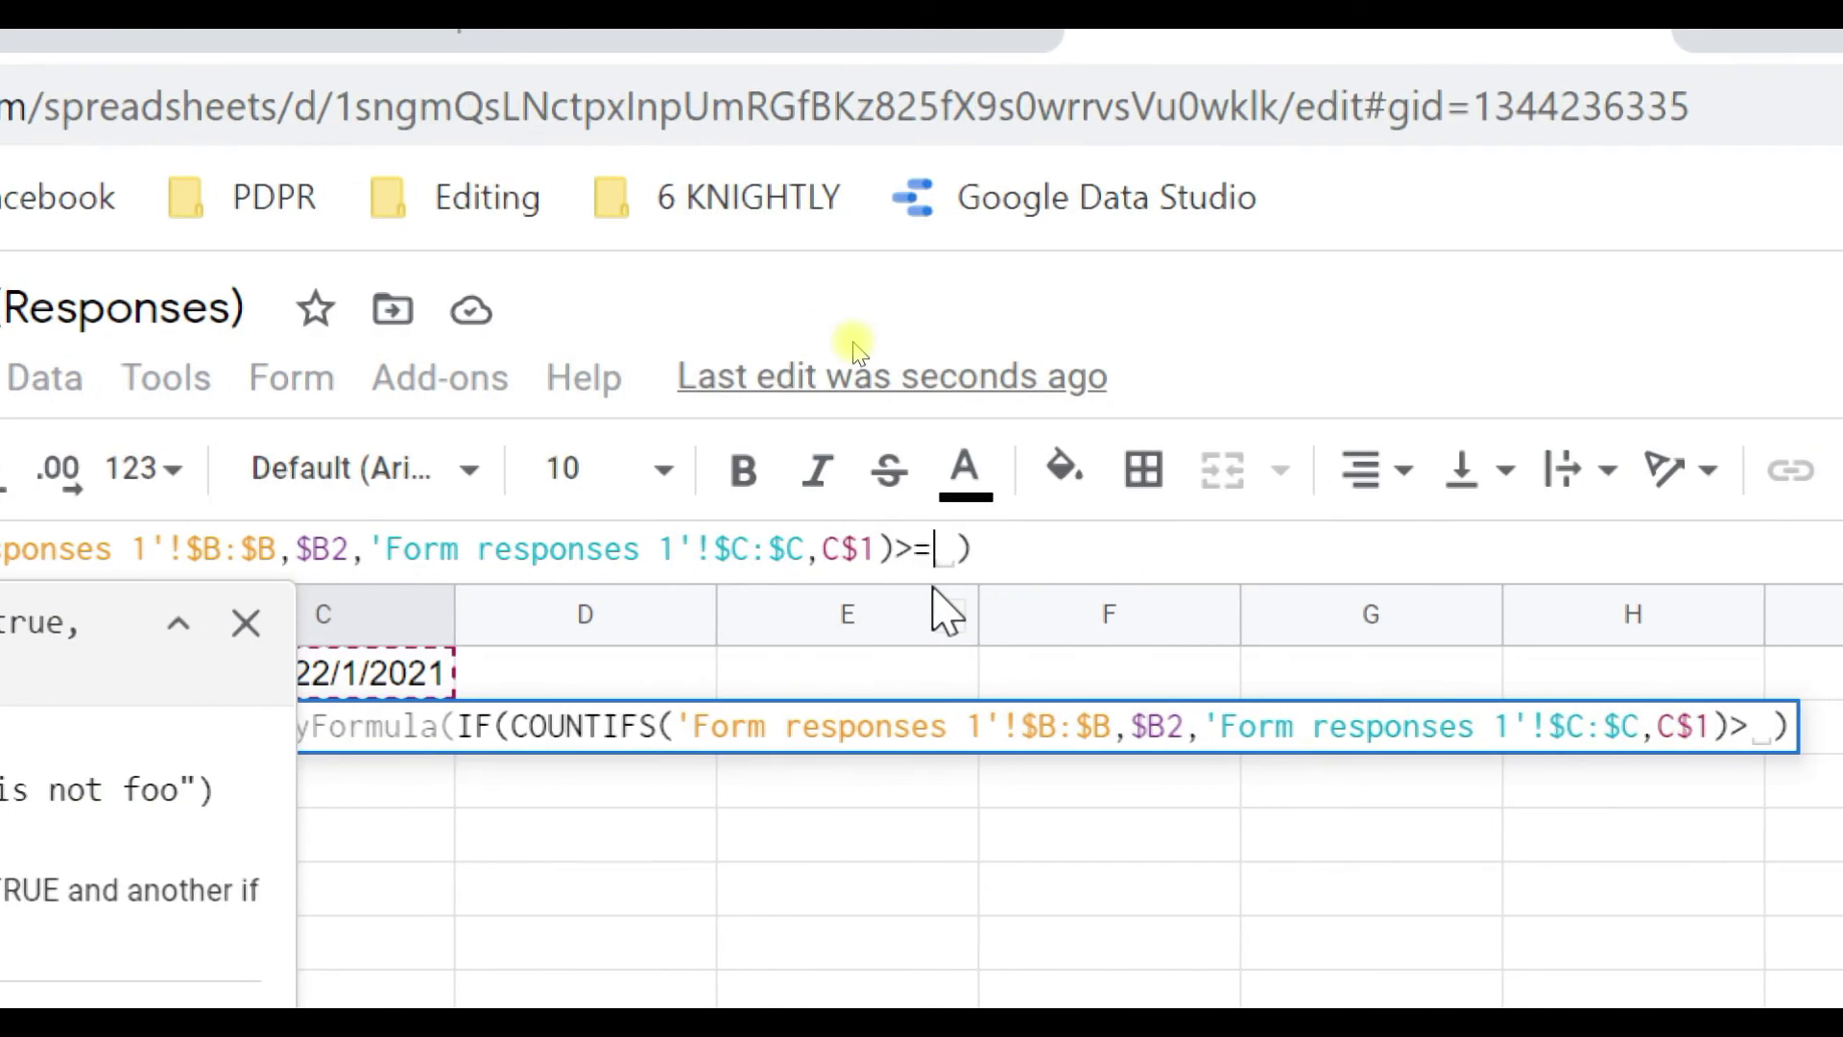
{"action": "type", "text": "1,"}
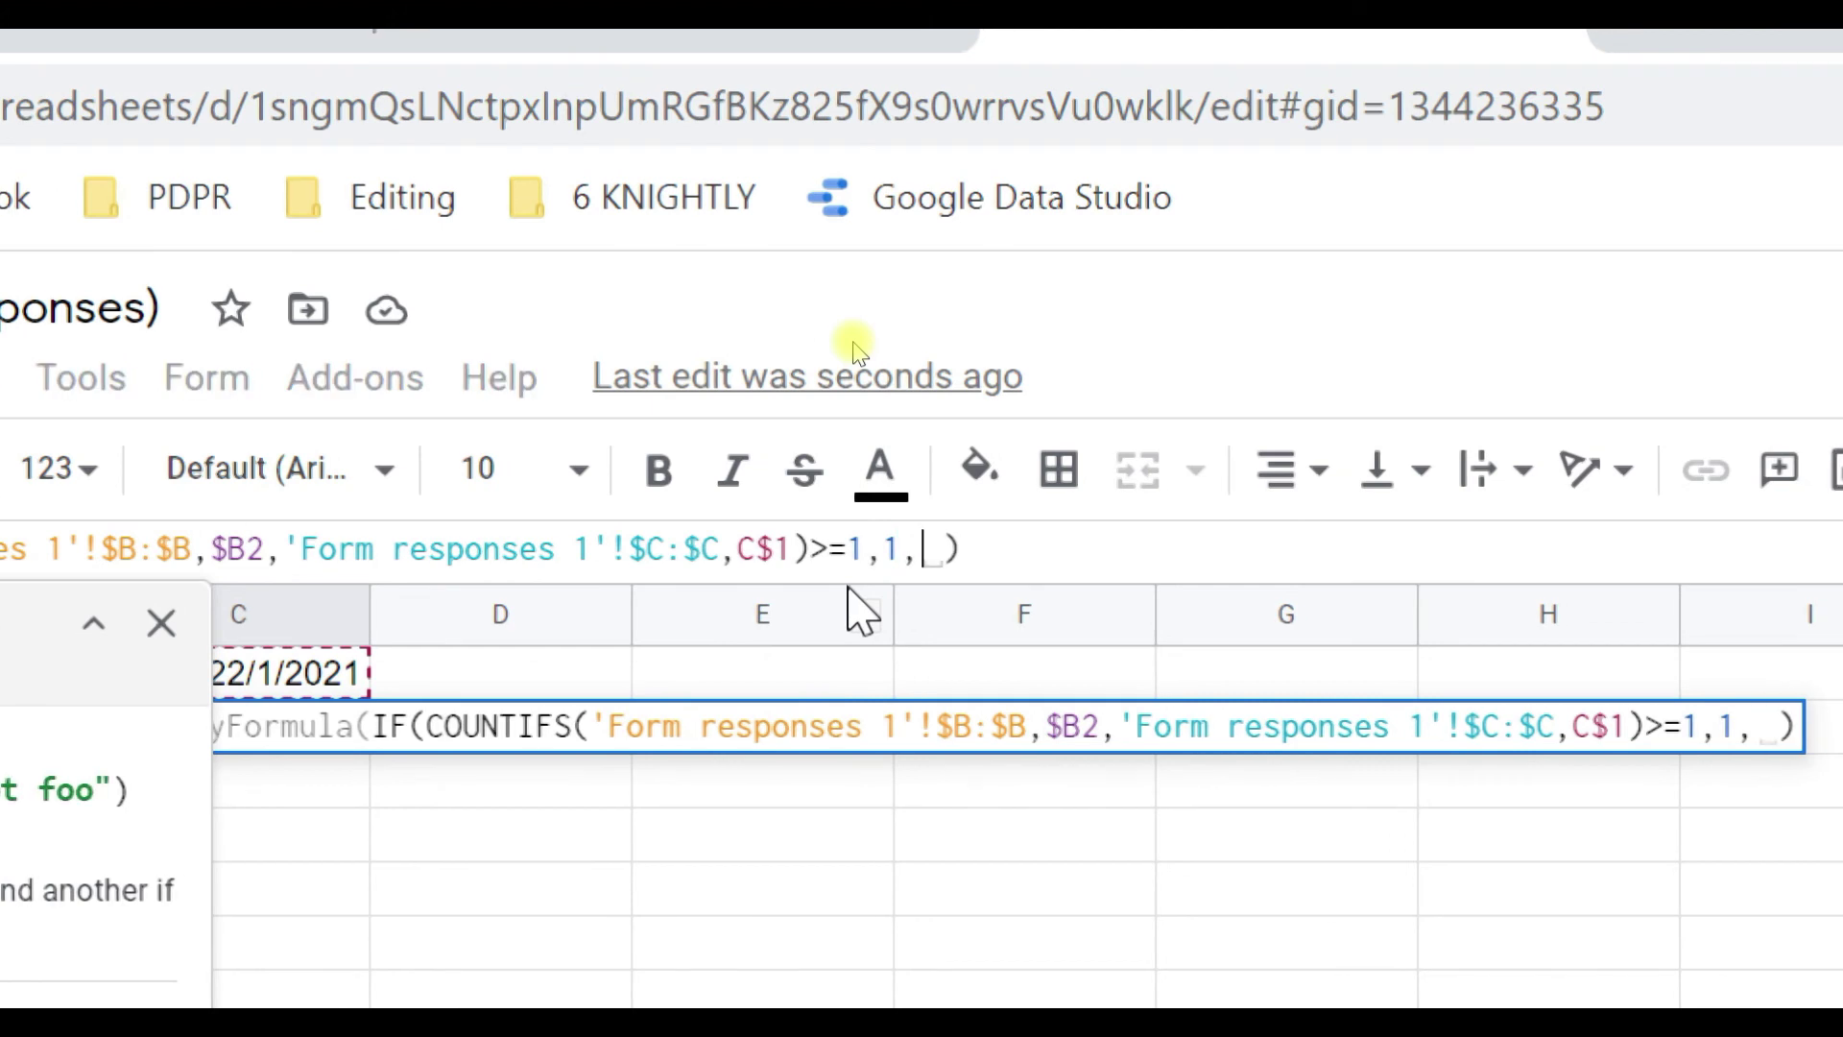
{"action": "type", "text": "0)"}
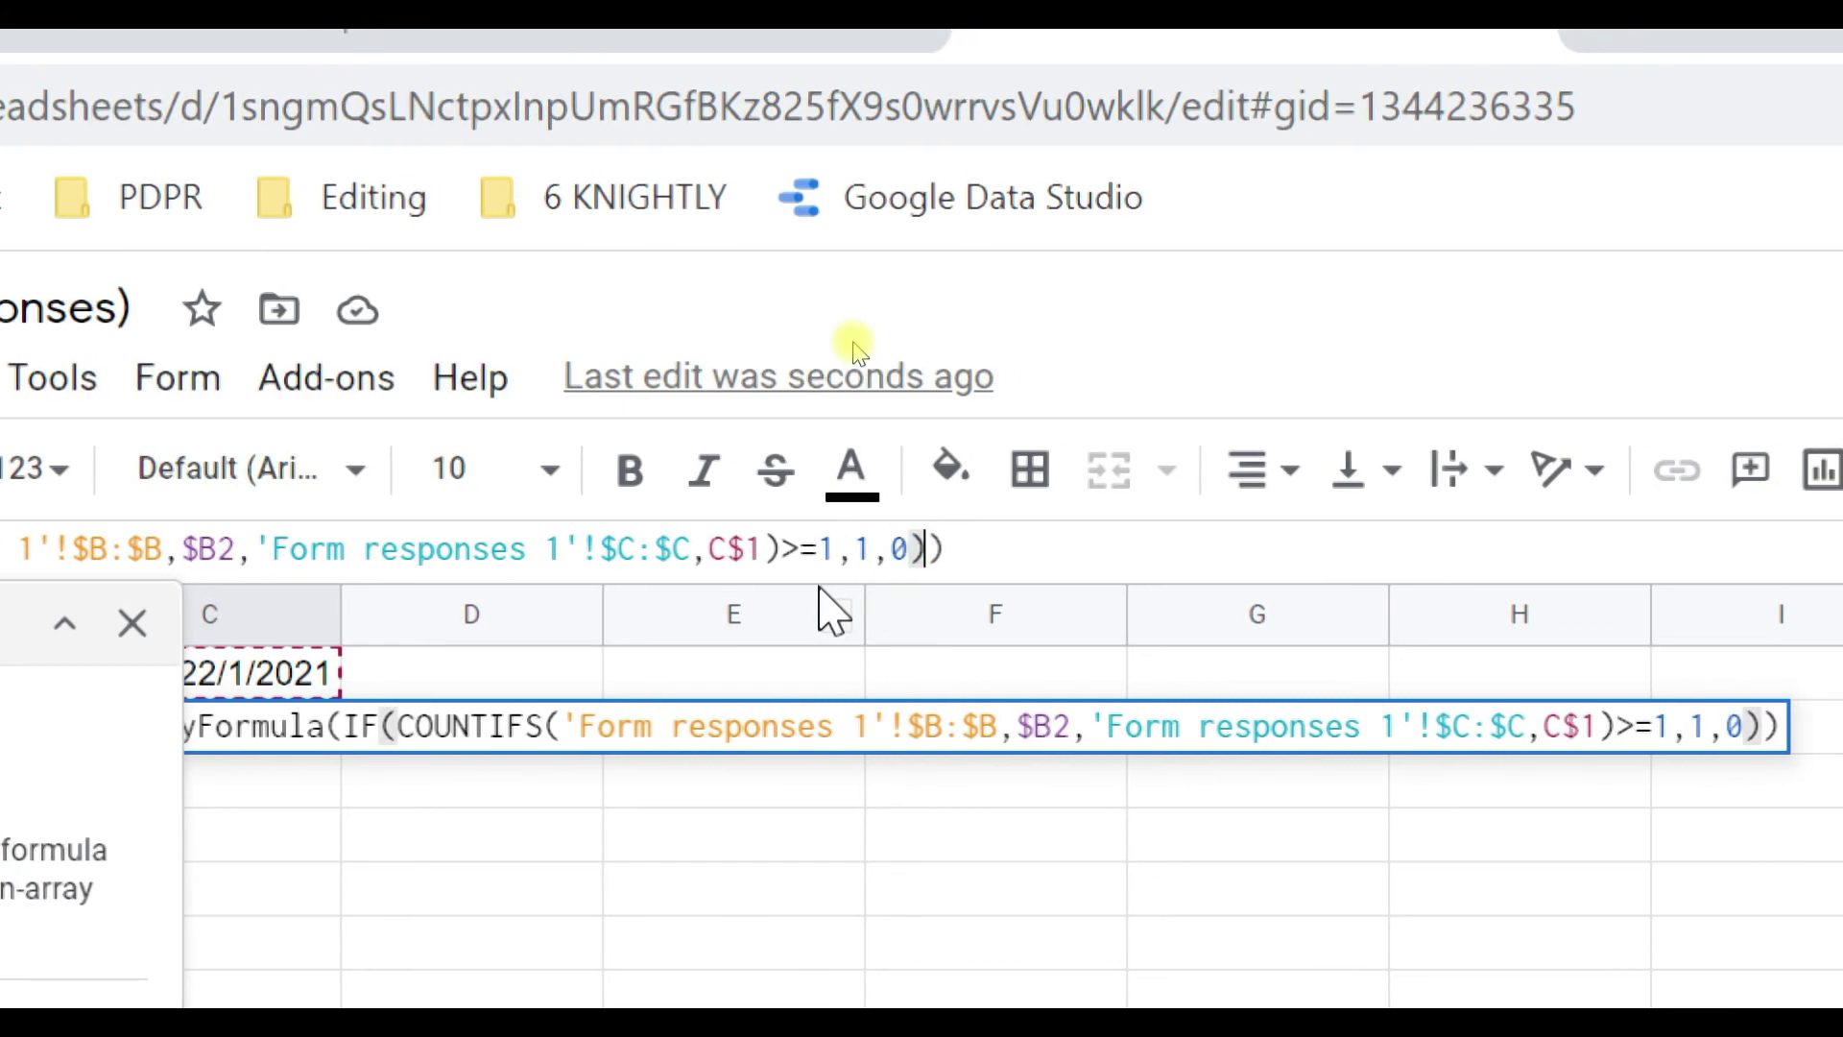
{"action": "key", "text": "Return"}
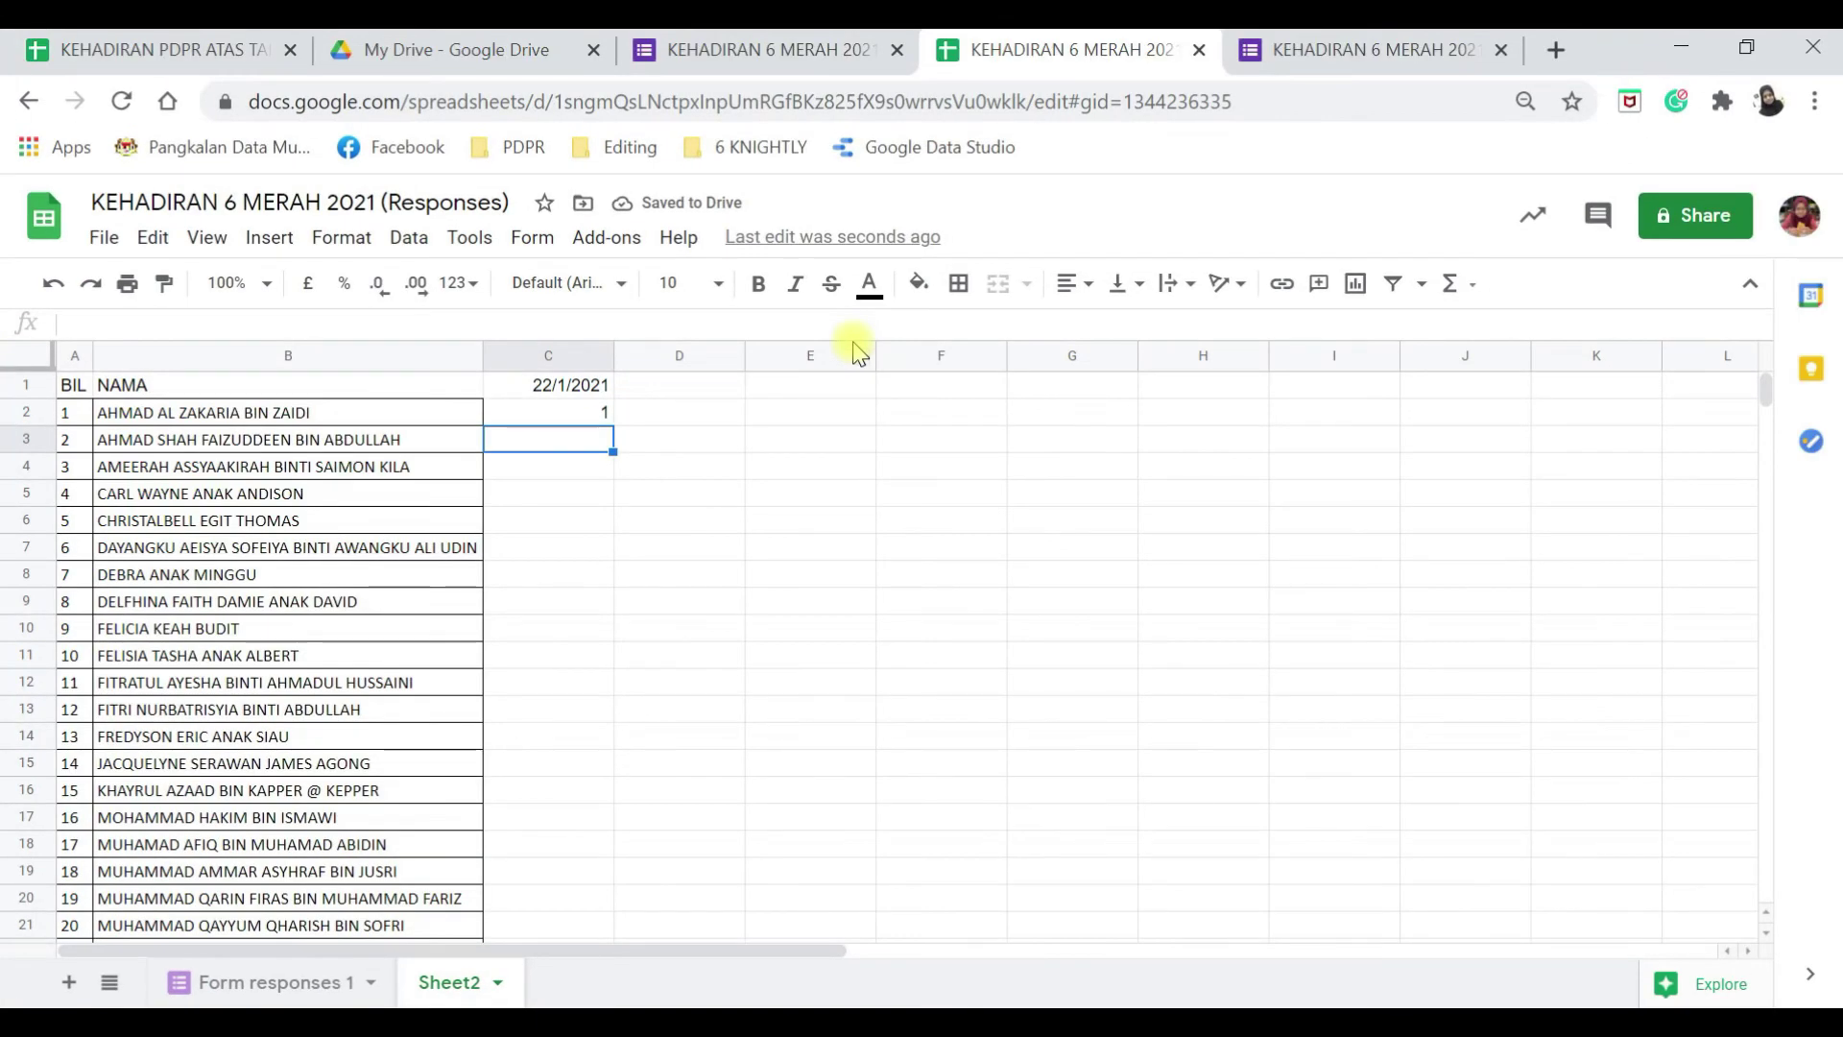
Extend the date headers from C1 through 30/1/2021 in K1, and fill the C2 attendance formula across C2:K39.
{"action": "left_click", "coordinate": [600, 389]}
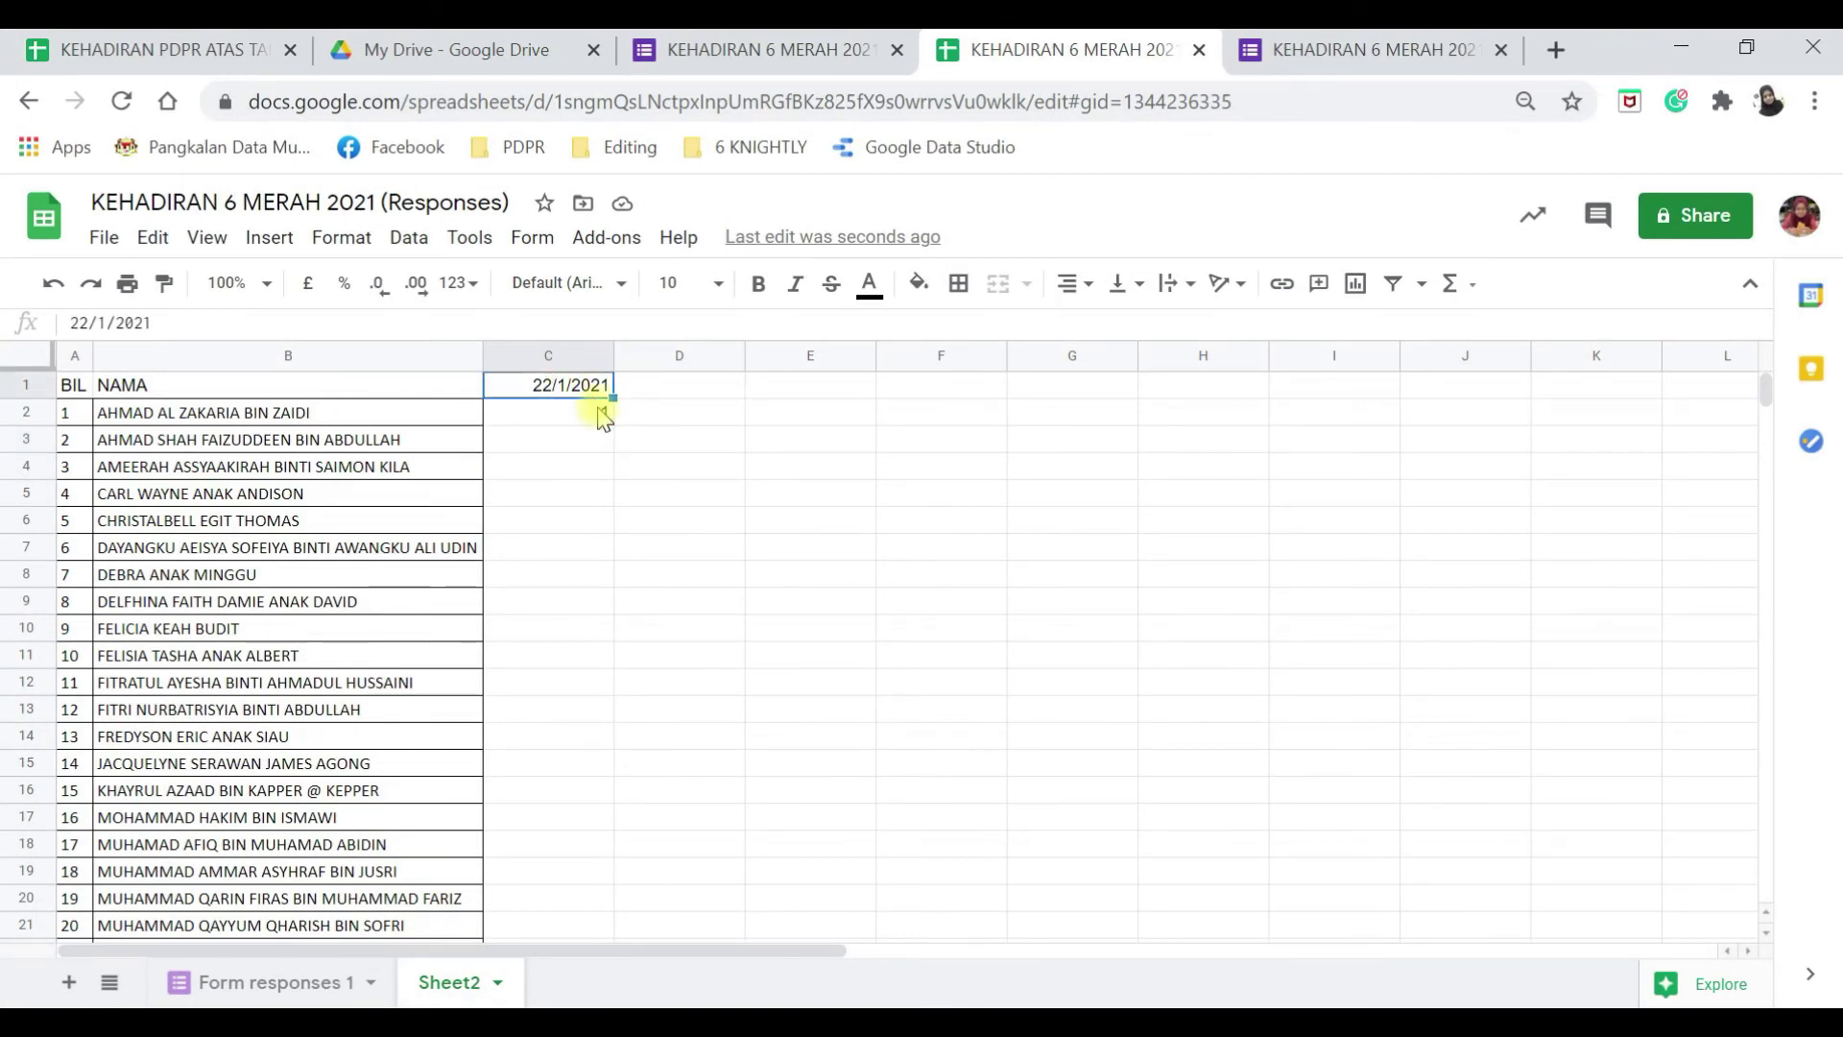
{"action": "left_click_drag", "start_coordinate": [613, 397], "coordinate": [1584, 386]}
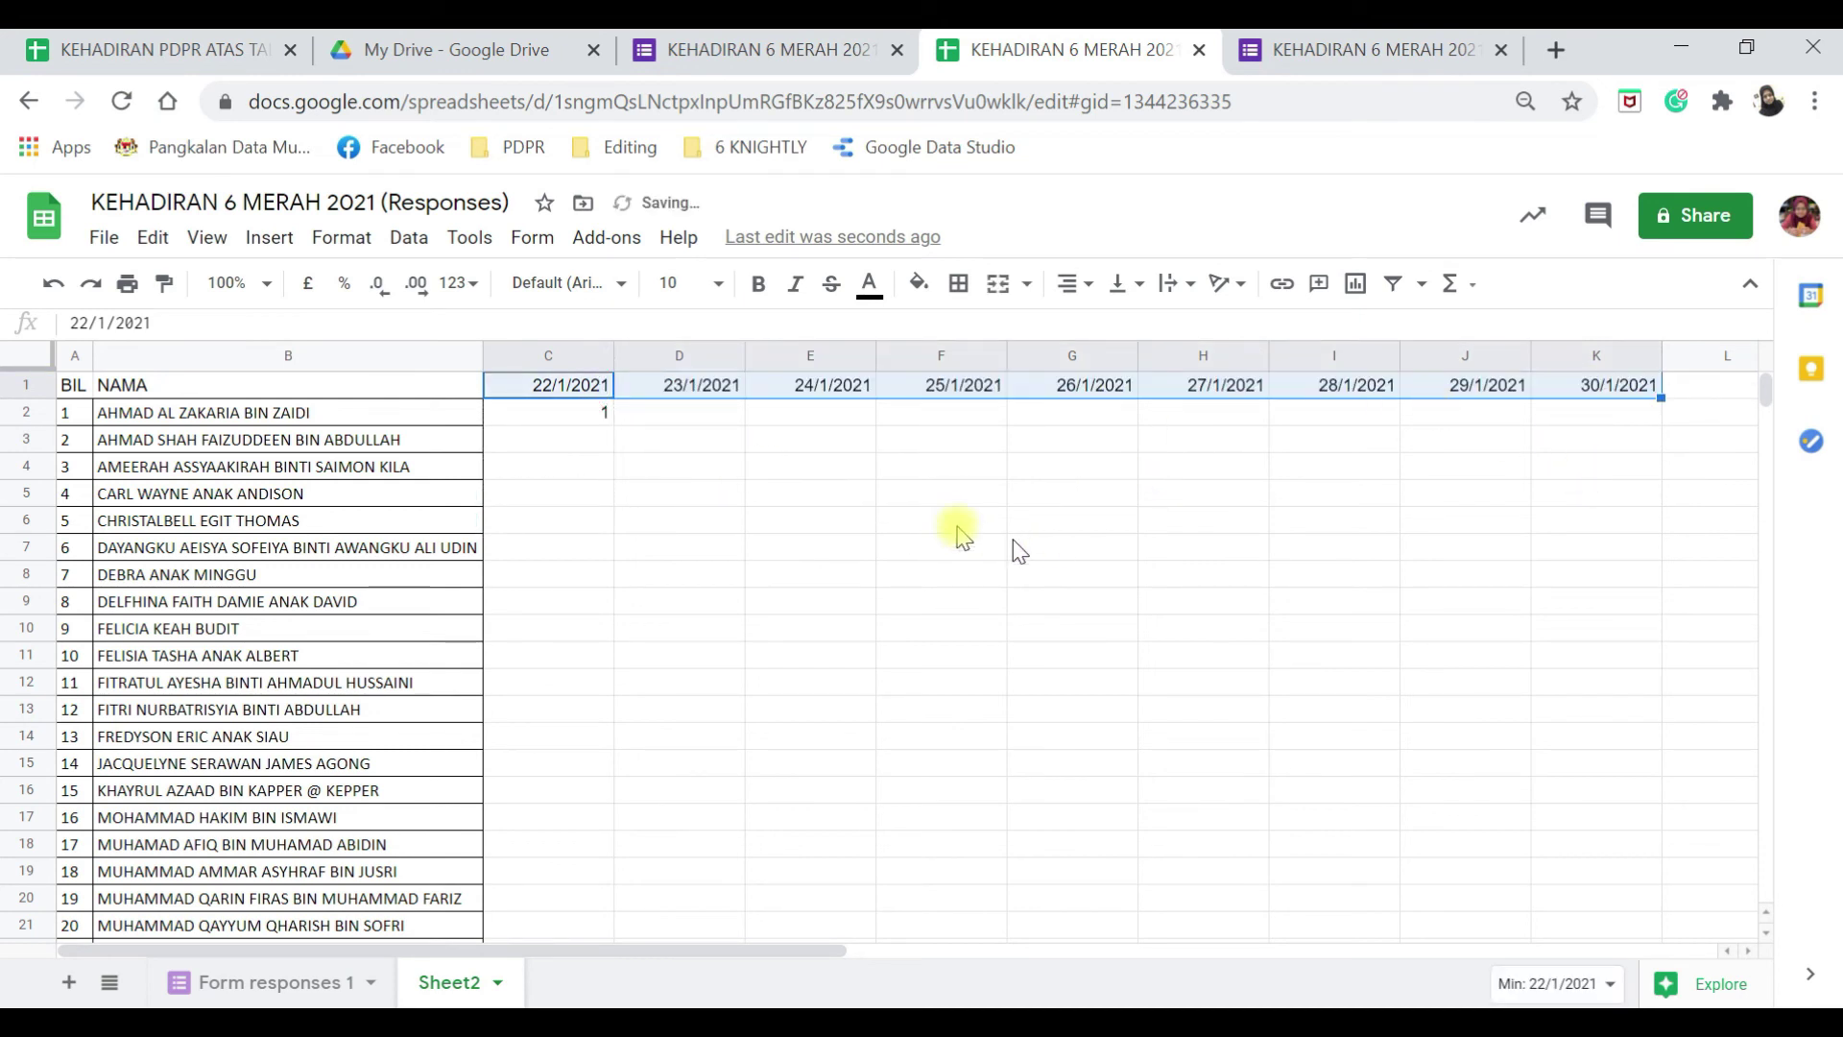
{"action": "left_click", "coordinate": [605, 421]}
{"action": "left_click_drag", "start_coordinate": [613, 425], "coordinate": [1483, 693]}
{"action": "left_click_drag", "start_coordinate": [614, 696], "coordinate": [1638, 693]}
{"action": "scroll", "coordinate": [1593, 609], "scroll_direction": "up", "scroll_amount": 8}
{"action": "scroll", "coordinate": [1593, 609], "scroll_direction": "down", "scroll_amount": 10}
{"action": "scroll", "coordinate": [698, 622], "scroll_direction": "up", "scroll_amount": 11}
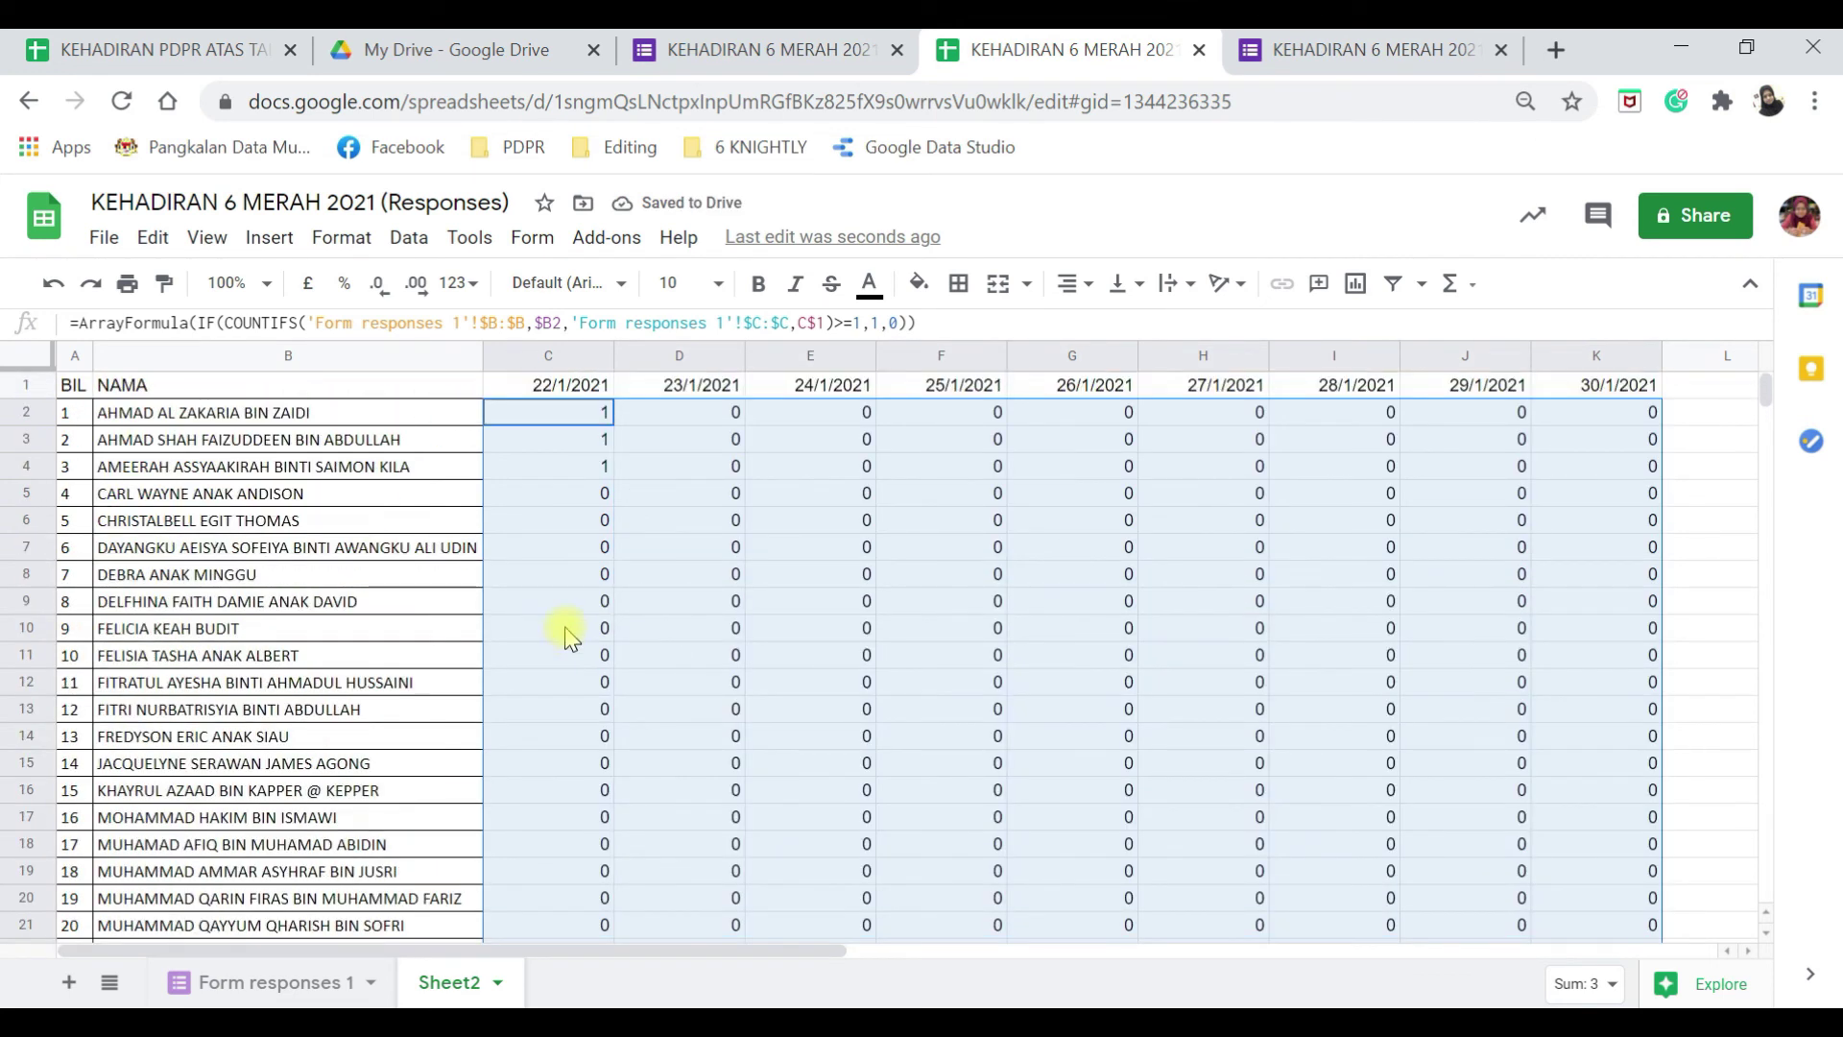
Enter the label JUMLAH KEHADIRAN HARIAN in cell B40 beneath the last pupil's name.
{"action": "scroll", "coordinate": [562, 603], "scroll_direction": "down", "scroll_amount": 11}
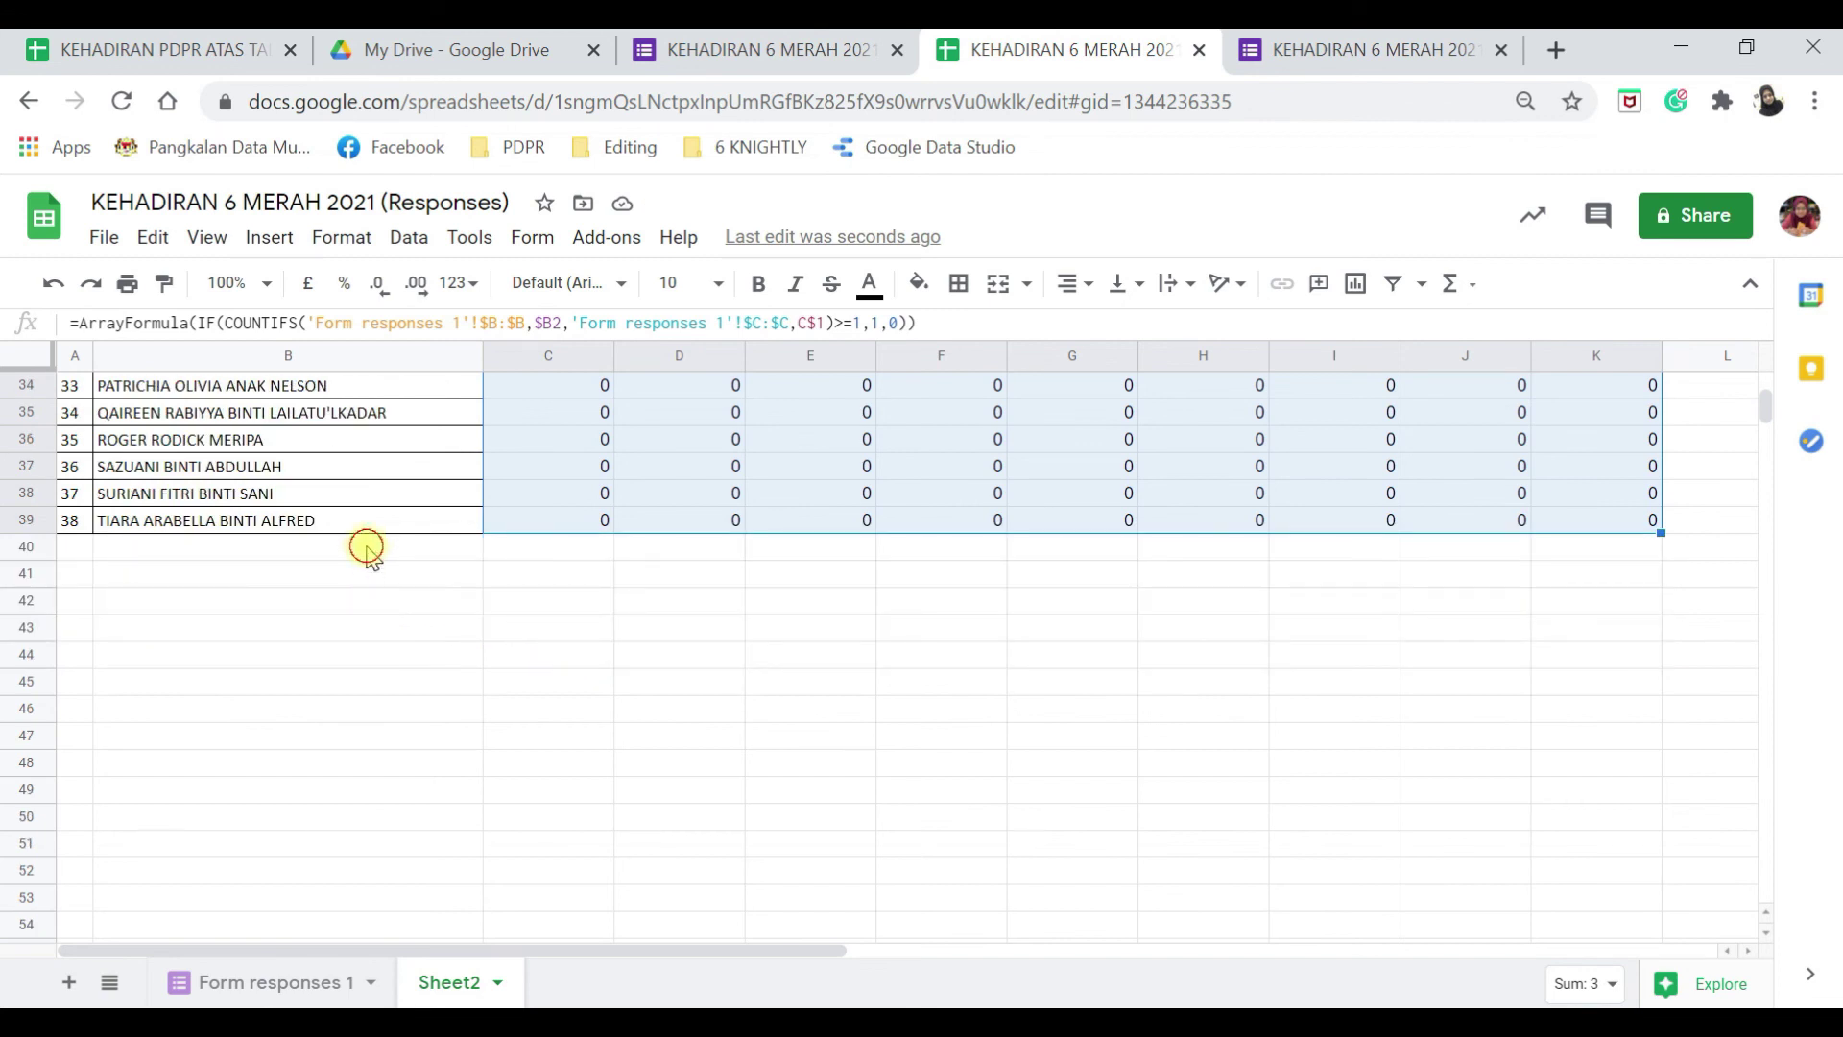
{"action": "left_click", "coordinate": [361, 543]}
{"action": "type", "text": "JUMLAH KEHADIRAN HARIAN"}
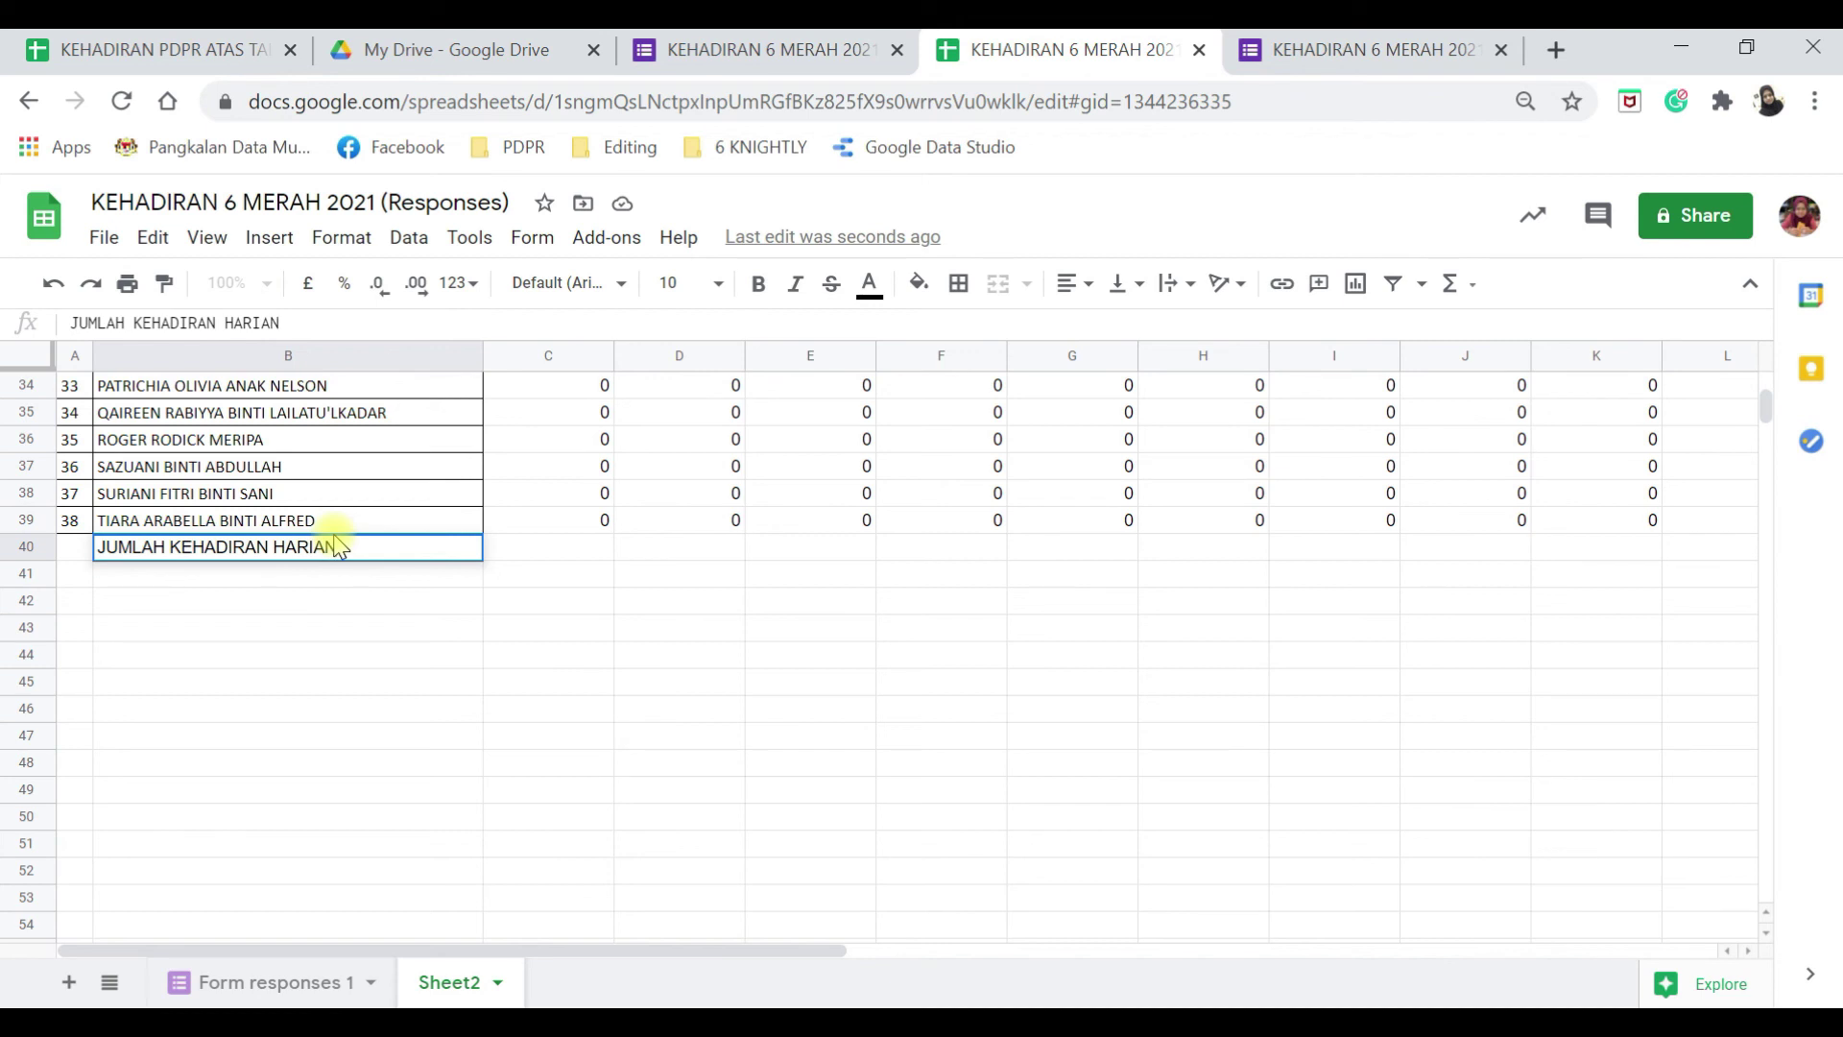
Total the first date's attendance in cell C40 with a SUM over C2:C39.
{"action": "left_click", "coordinate": [573, 549]}
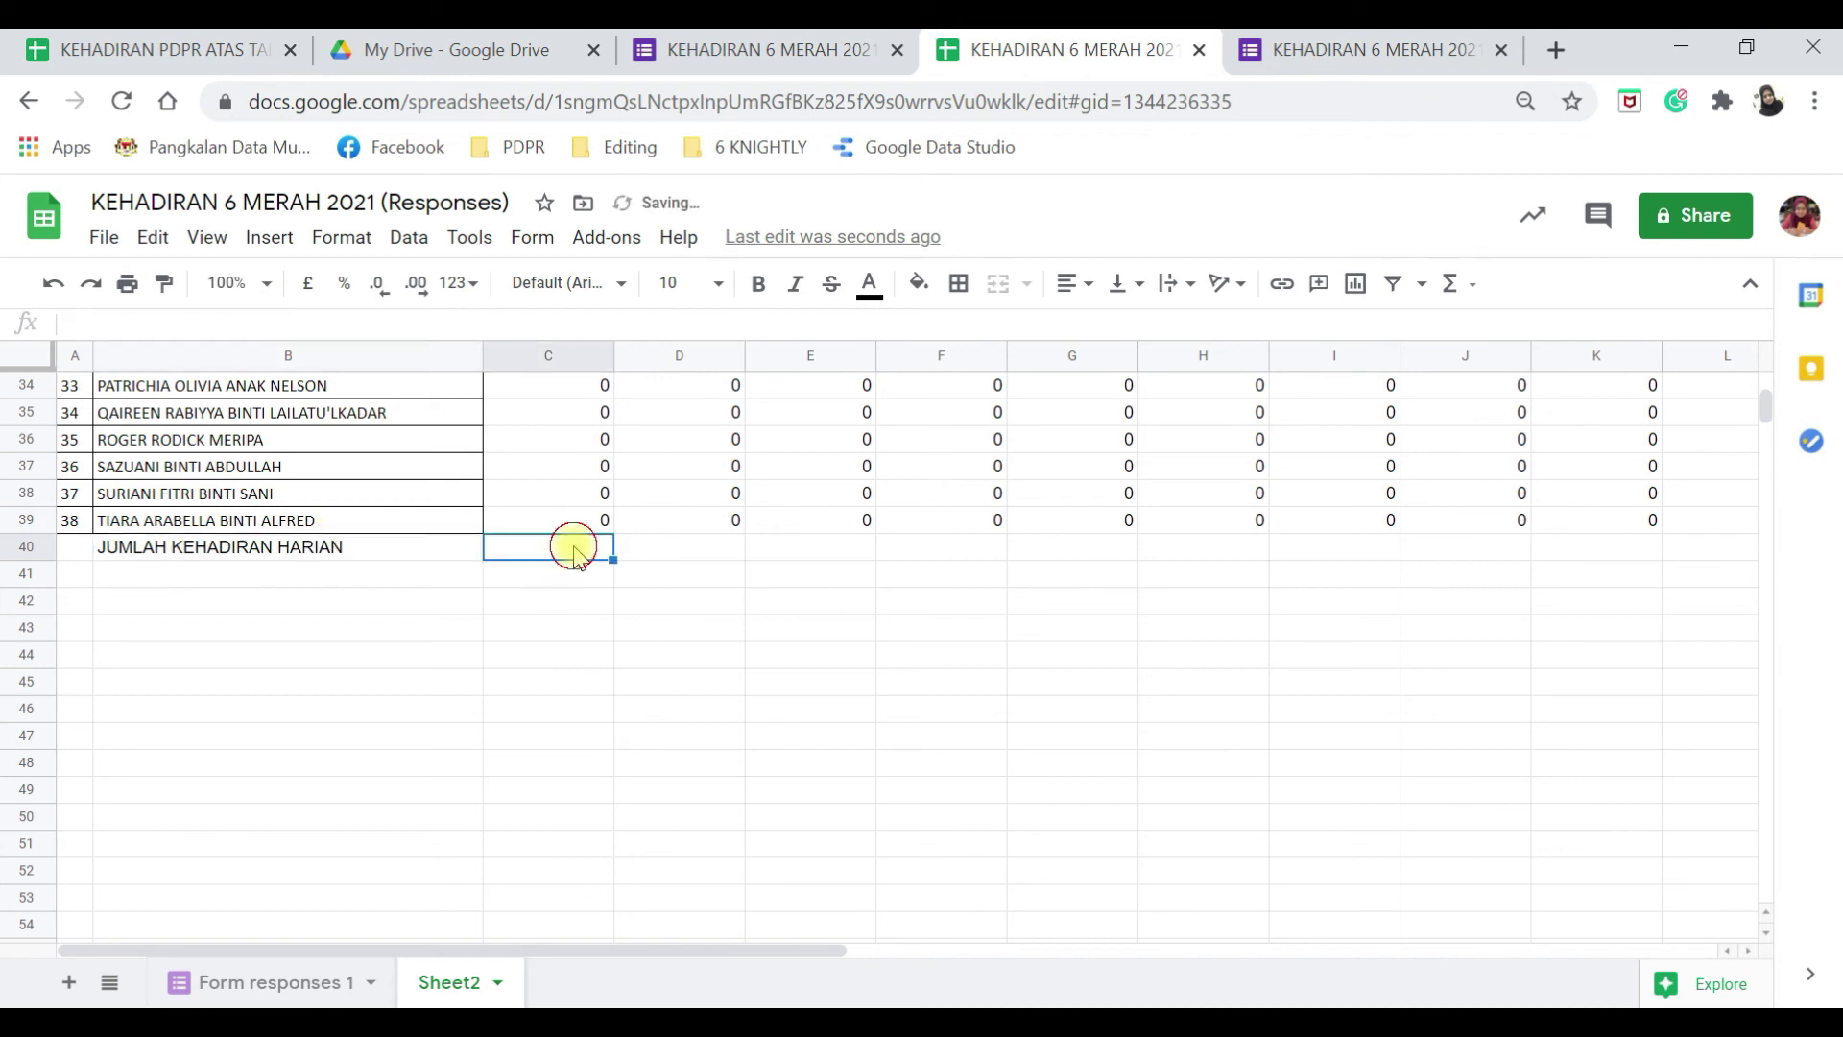
{"action": "type", "text": "=SUM"}
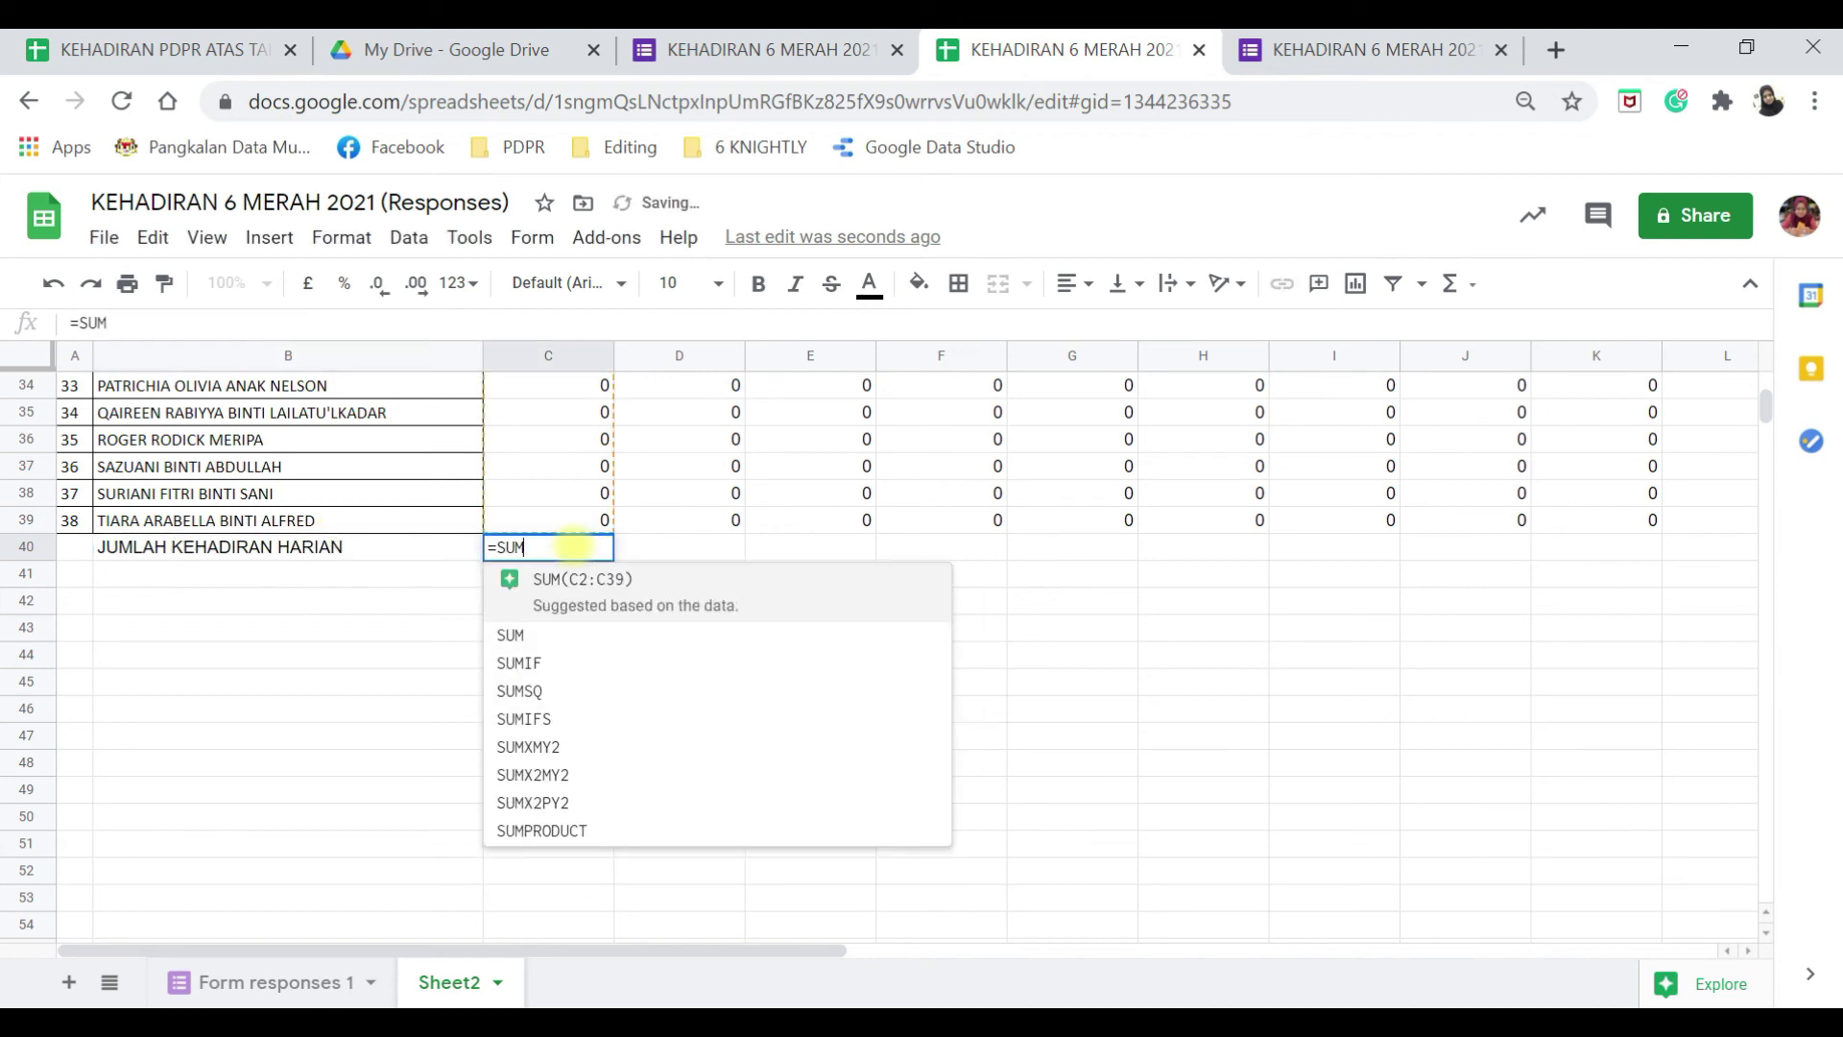
{"action": "scroll", "coordinate": [576, 447], "scroll_direction": "up", "scroll_amount": 10}
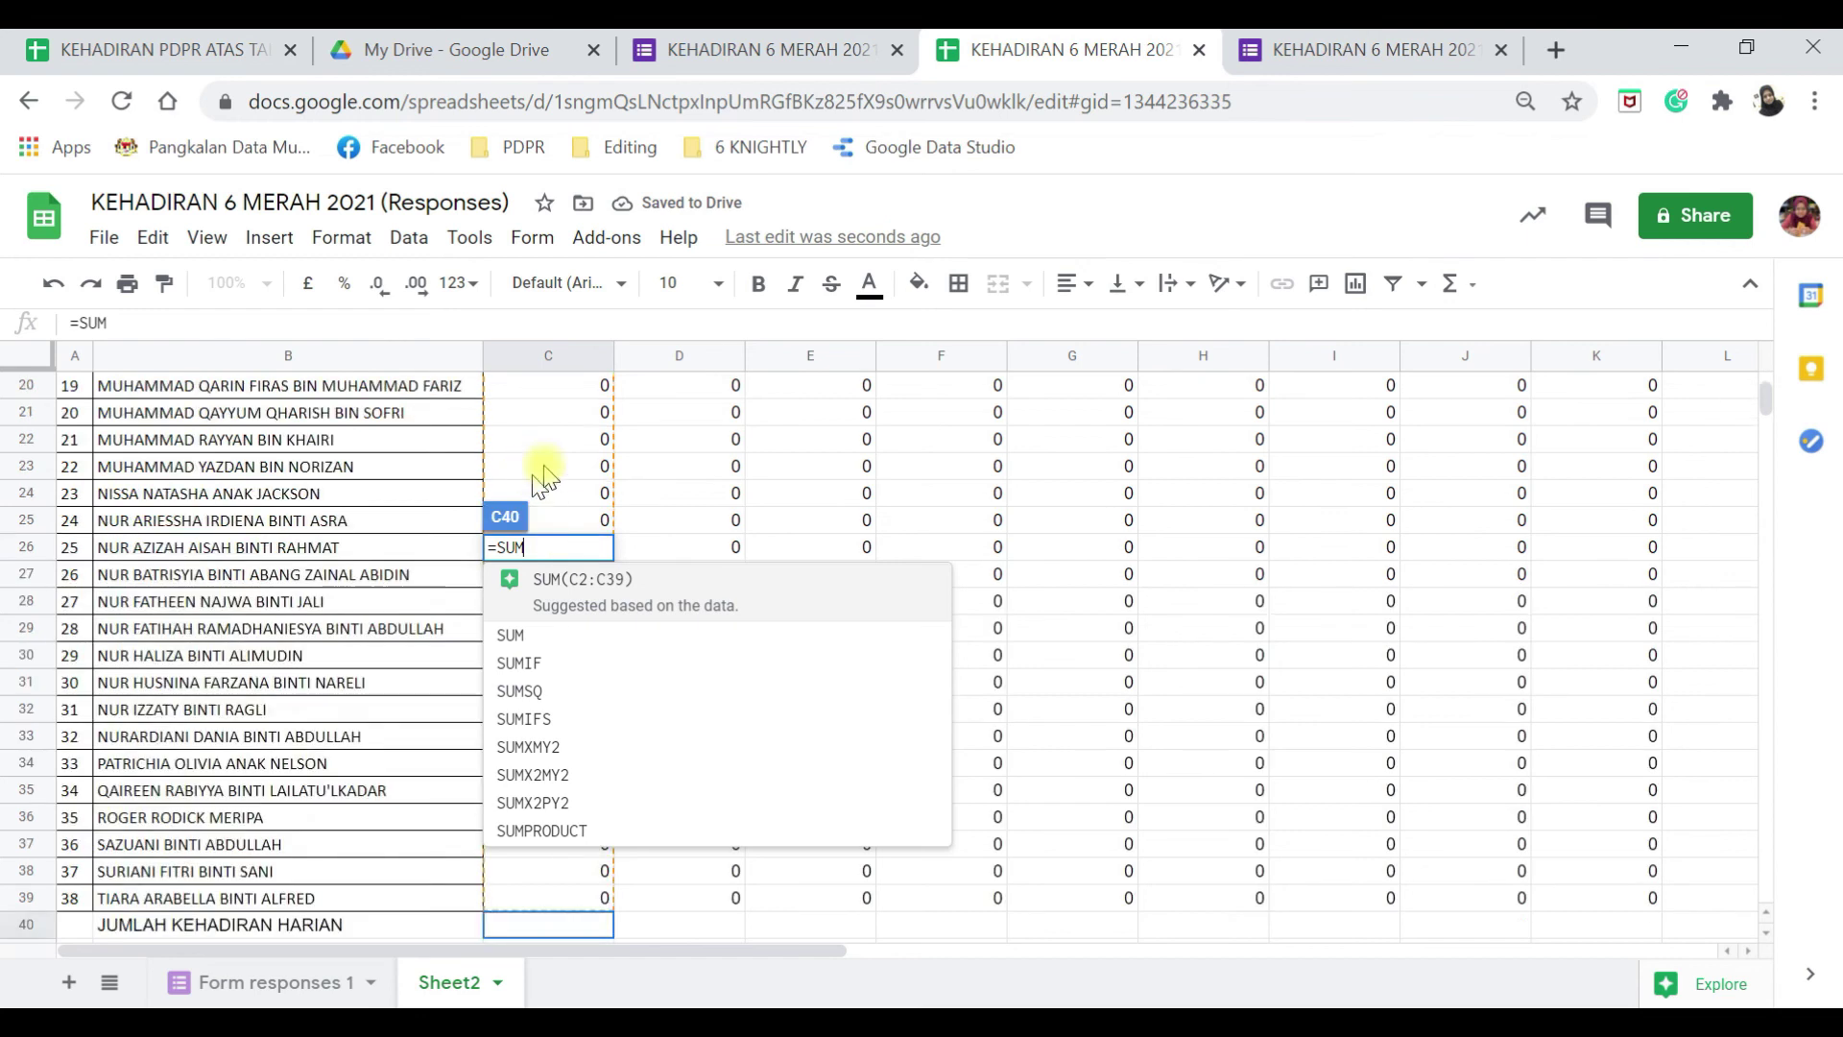
{"action": "scroll", "coordinate": [583, 447], "scroll_direction": "up", "scroll_amount": 1}
{"action": "left_click_drag", "start_coordinate": [574, 412], "coordinate": [572, 989]}
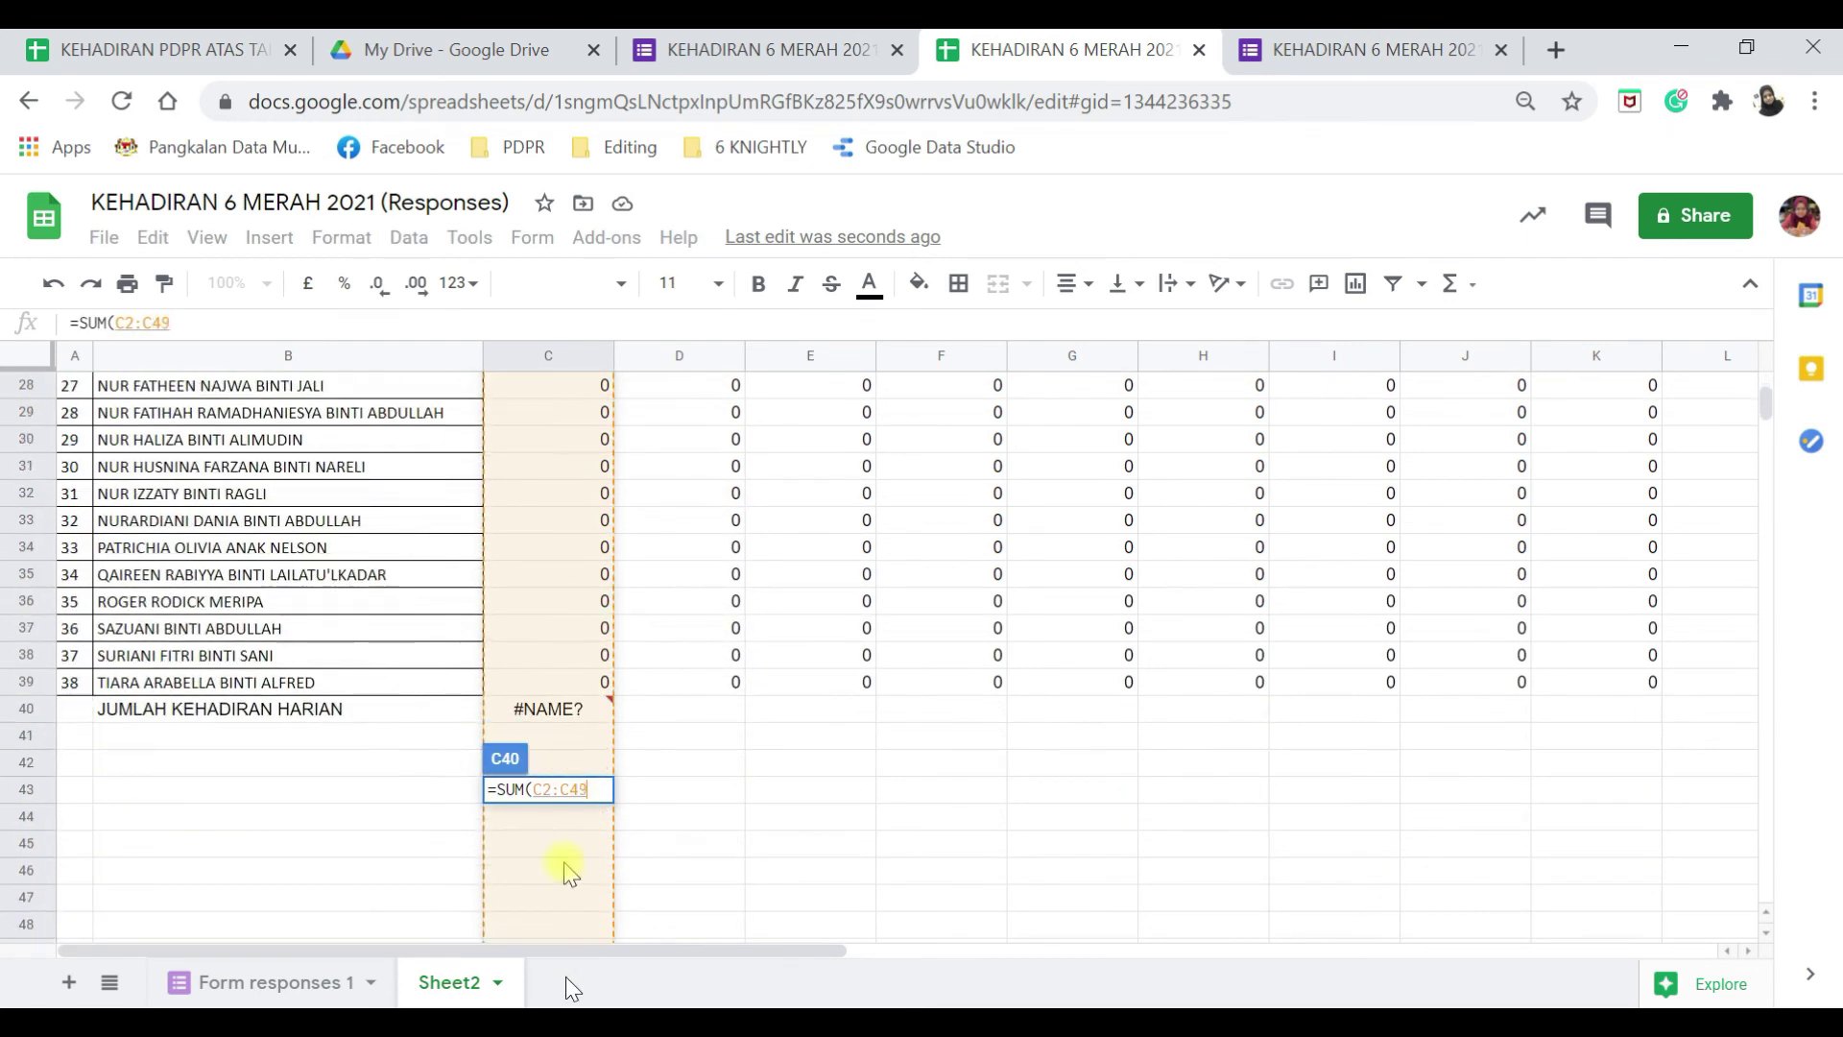
{"action": "left_click_drag", "start_coordinate": [569, 871], "coordinate": [568, 638]}
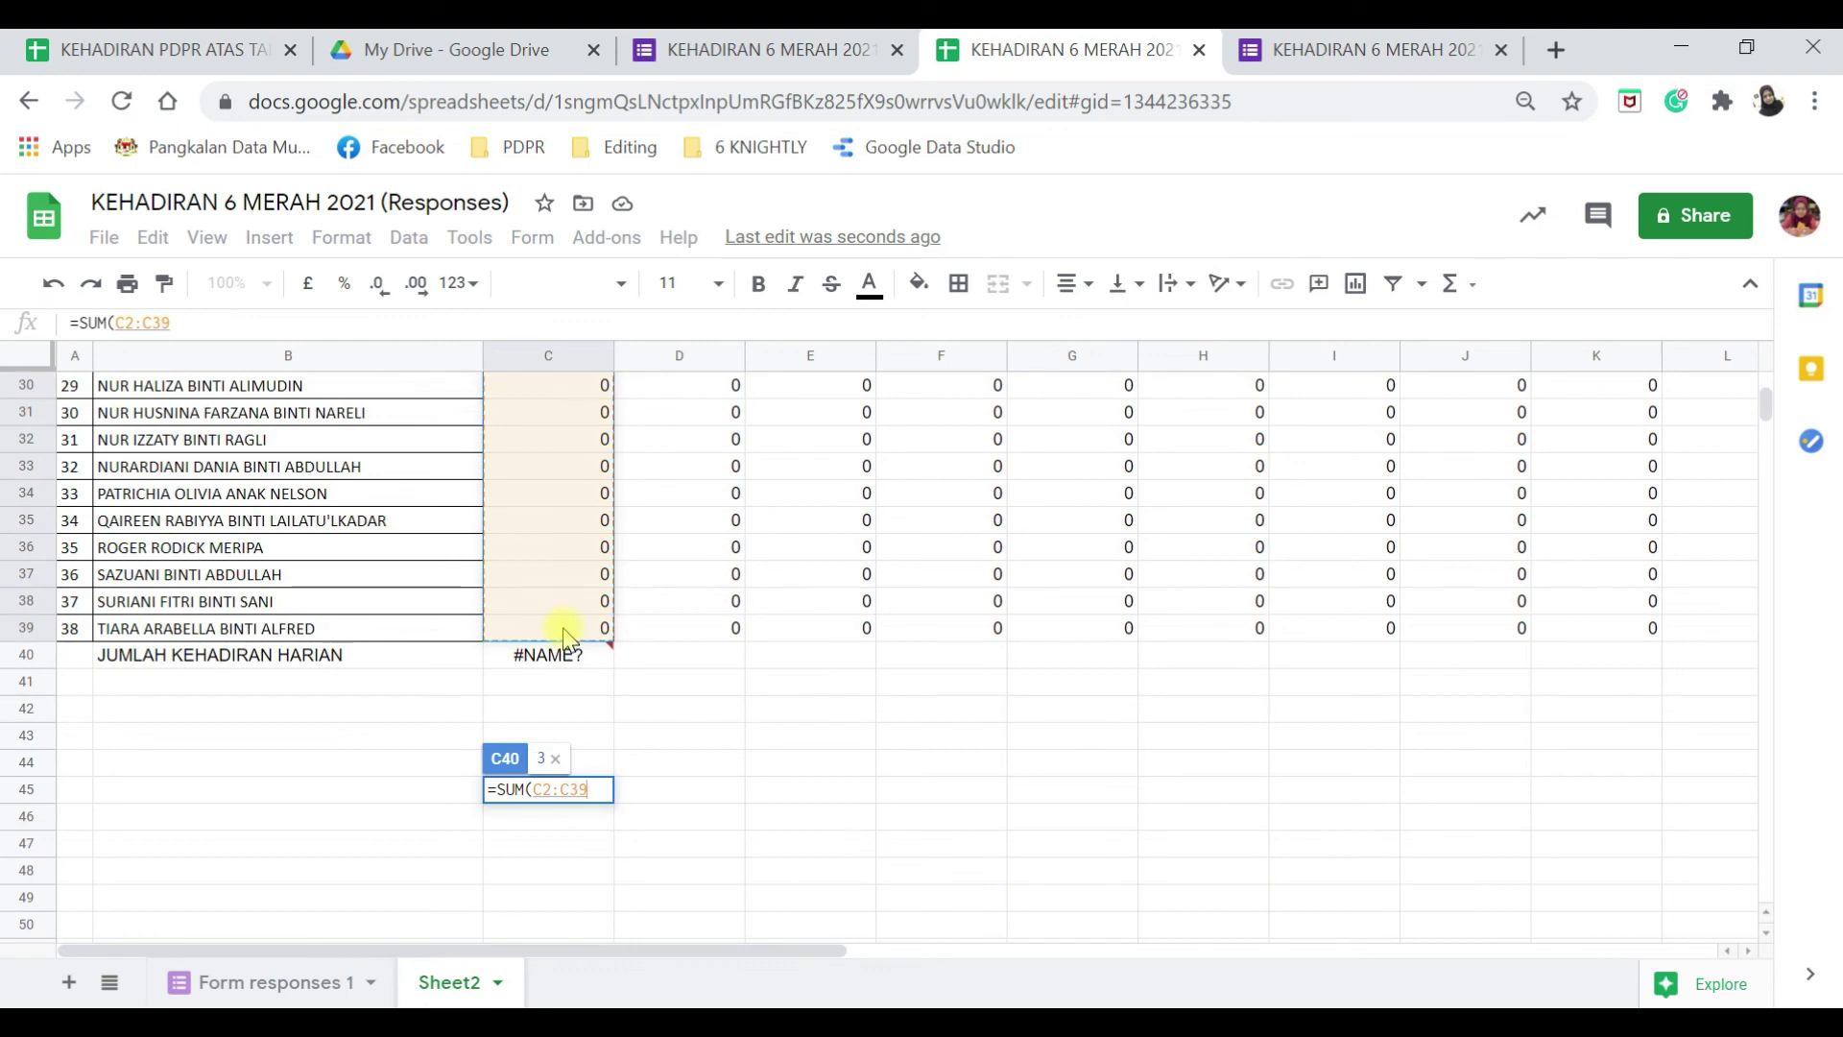
{"action": "key", "text": "Return"}
Copy the daily total formula from C40 across row 40 to column K.
{"action": "scroll", "coordinate": [672, 624], "scroll_direction": "up", "scroll_amount": 8}
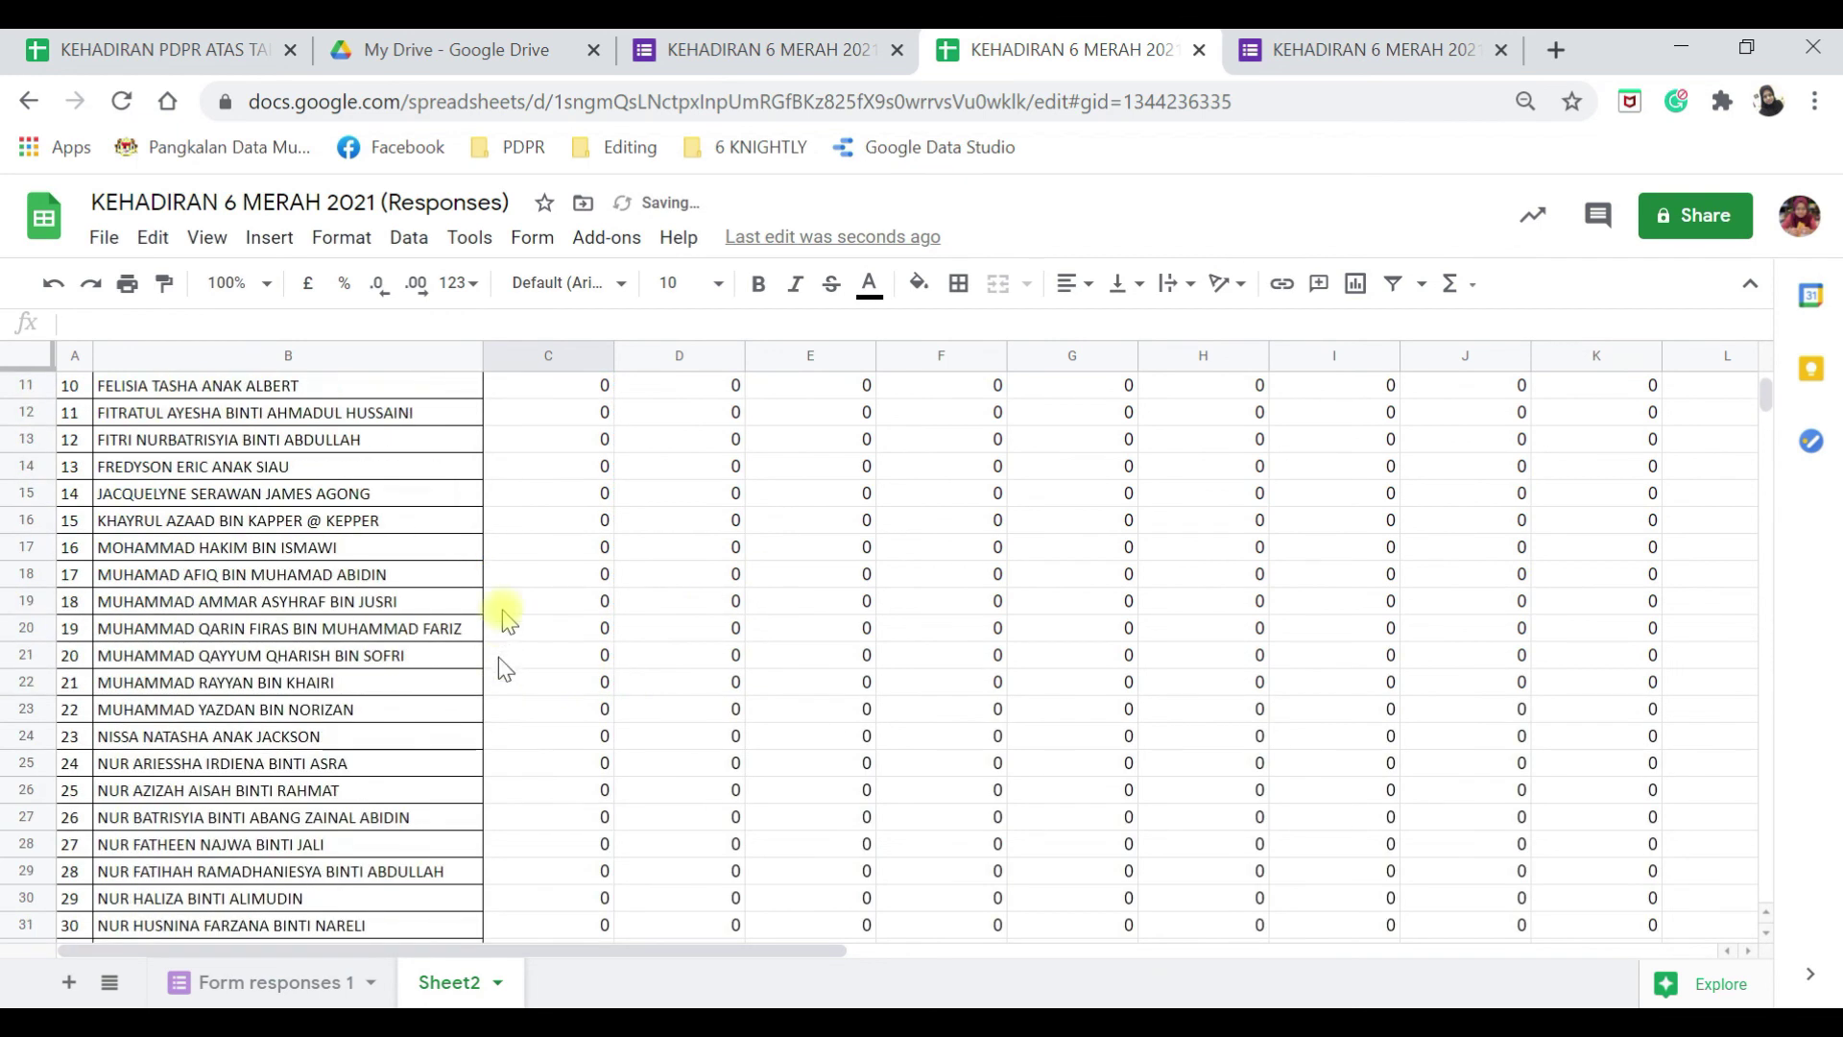
{"action": "scroll", "coordinate": [619, 768], "scroll_direction": "down", "scroll_amount": 9}
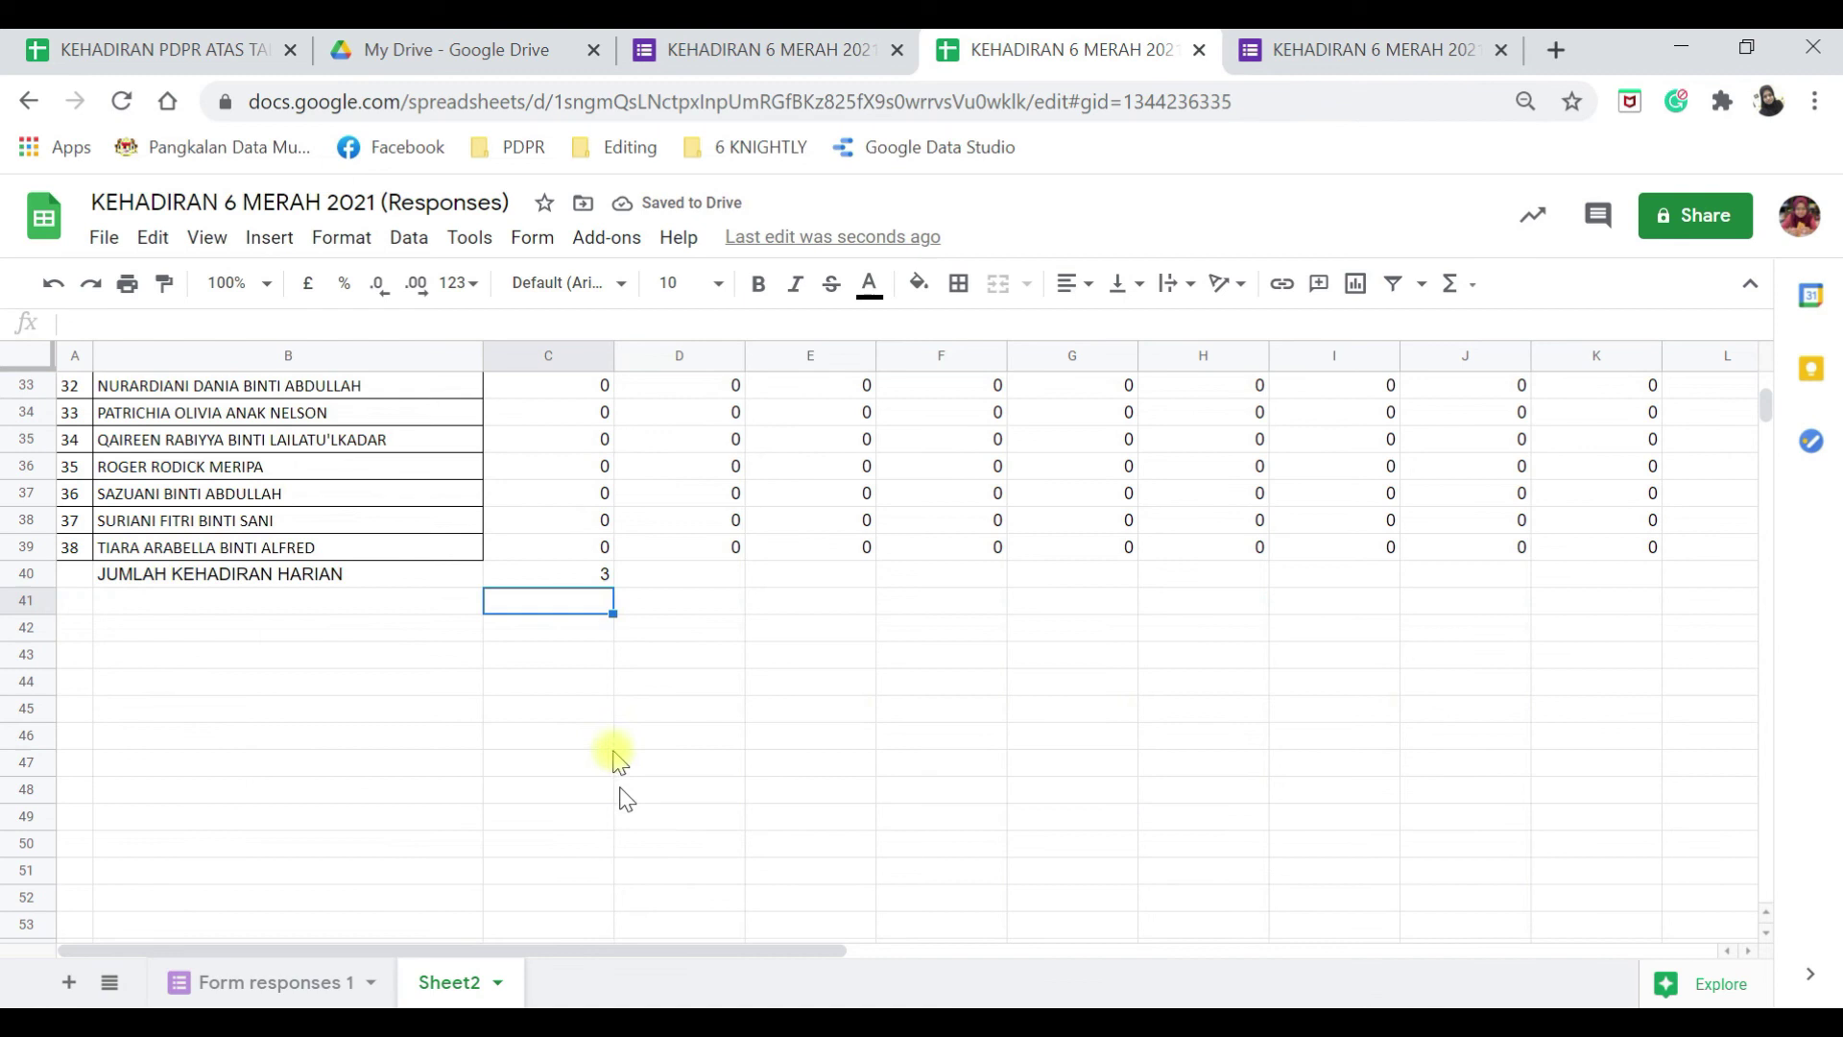
{"action": "left_click", "coordinate": [568, 572]}
{"action": "left_click_drag", "start_coordinate": [612, 586], "coordinate": [1597, 609]}
{"action": "left_click", "coordinate": [1211, 710]}
{"action": "scroll", "coordinate": [814, 675], "scroll_direction": "up", "scroll_amount": 10}
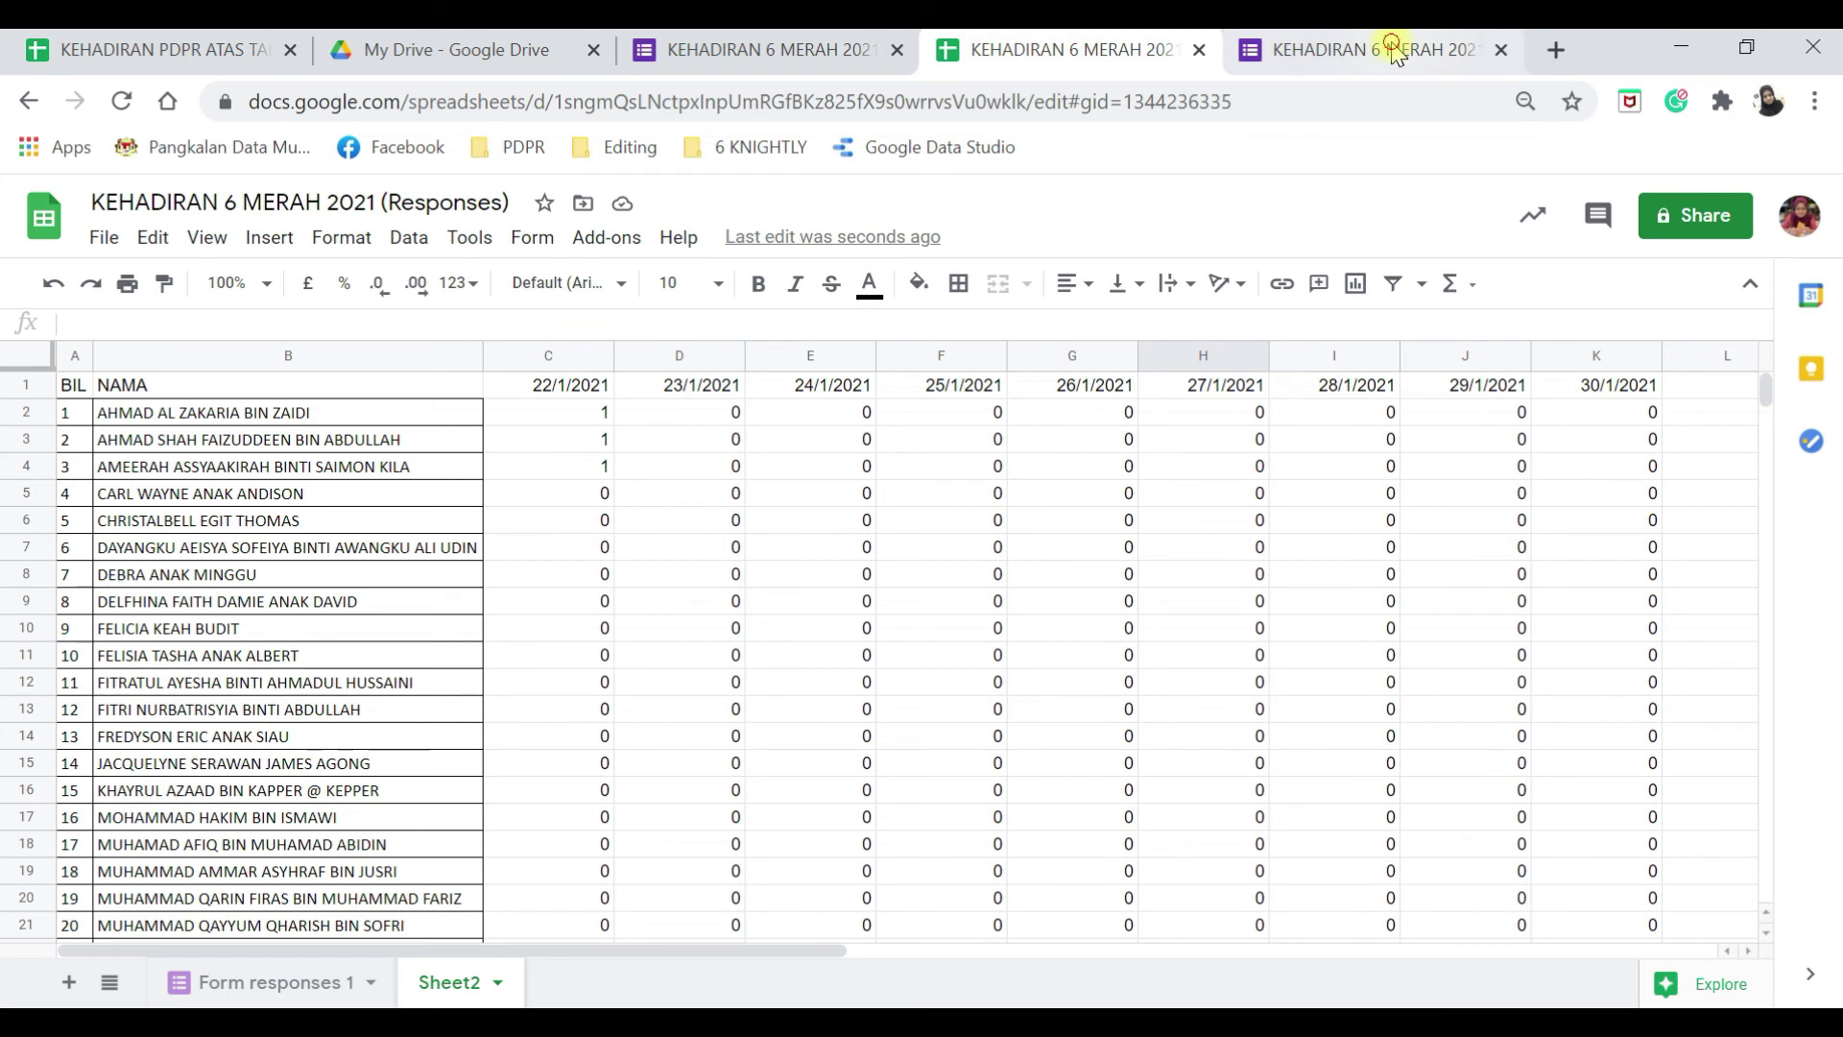
Submit a repeat attendance response for the third pupil in the form, and check its record in Form responses 1 and Sheet2.
{"action": "left_click", "coordinate": [1421, 51]}
{"action": "left_click", "coordinate": [619, 377]}
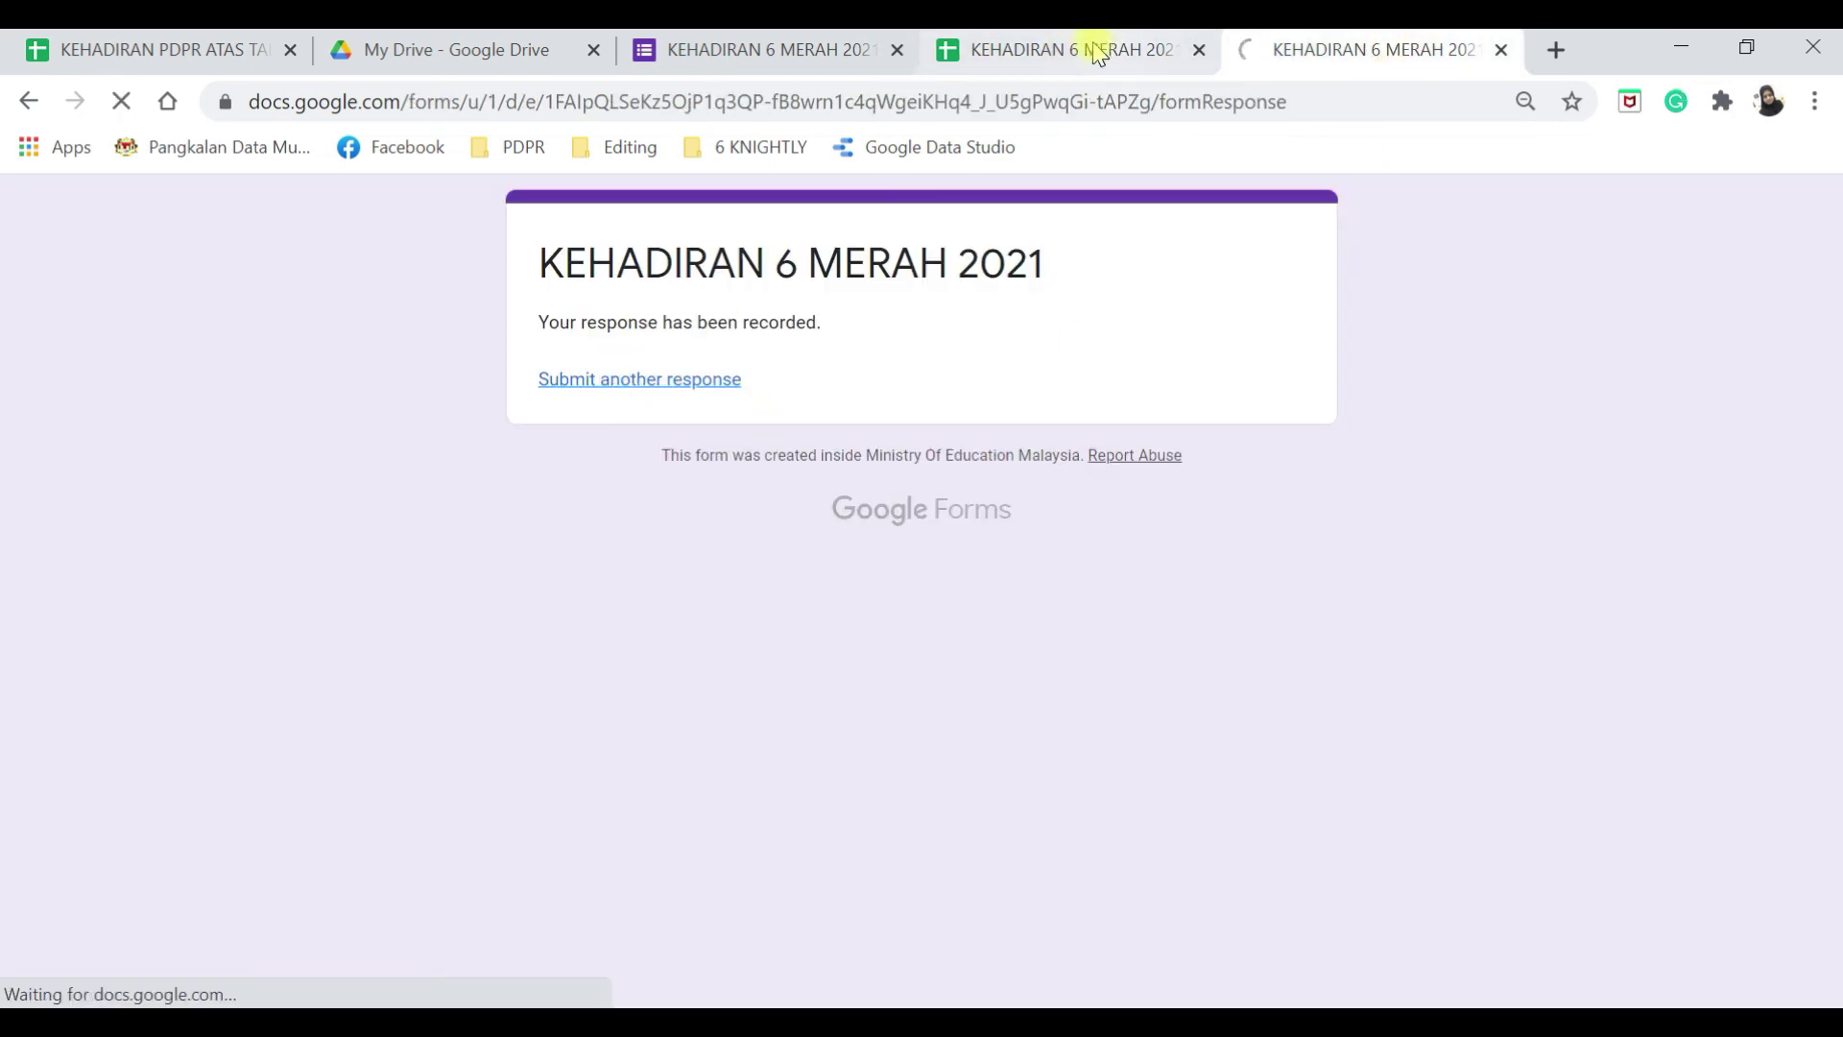
{"action": "left_click", "coordinate": [1087, 50]}
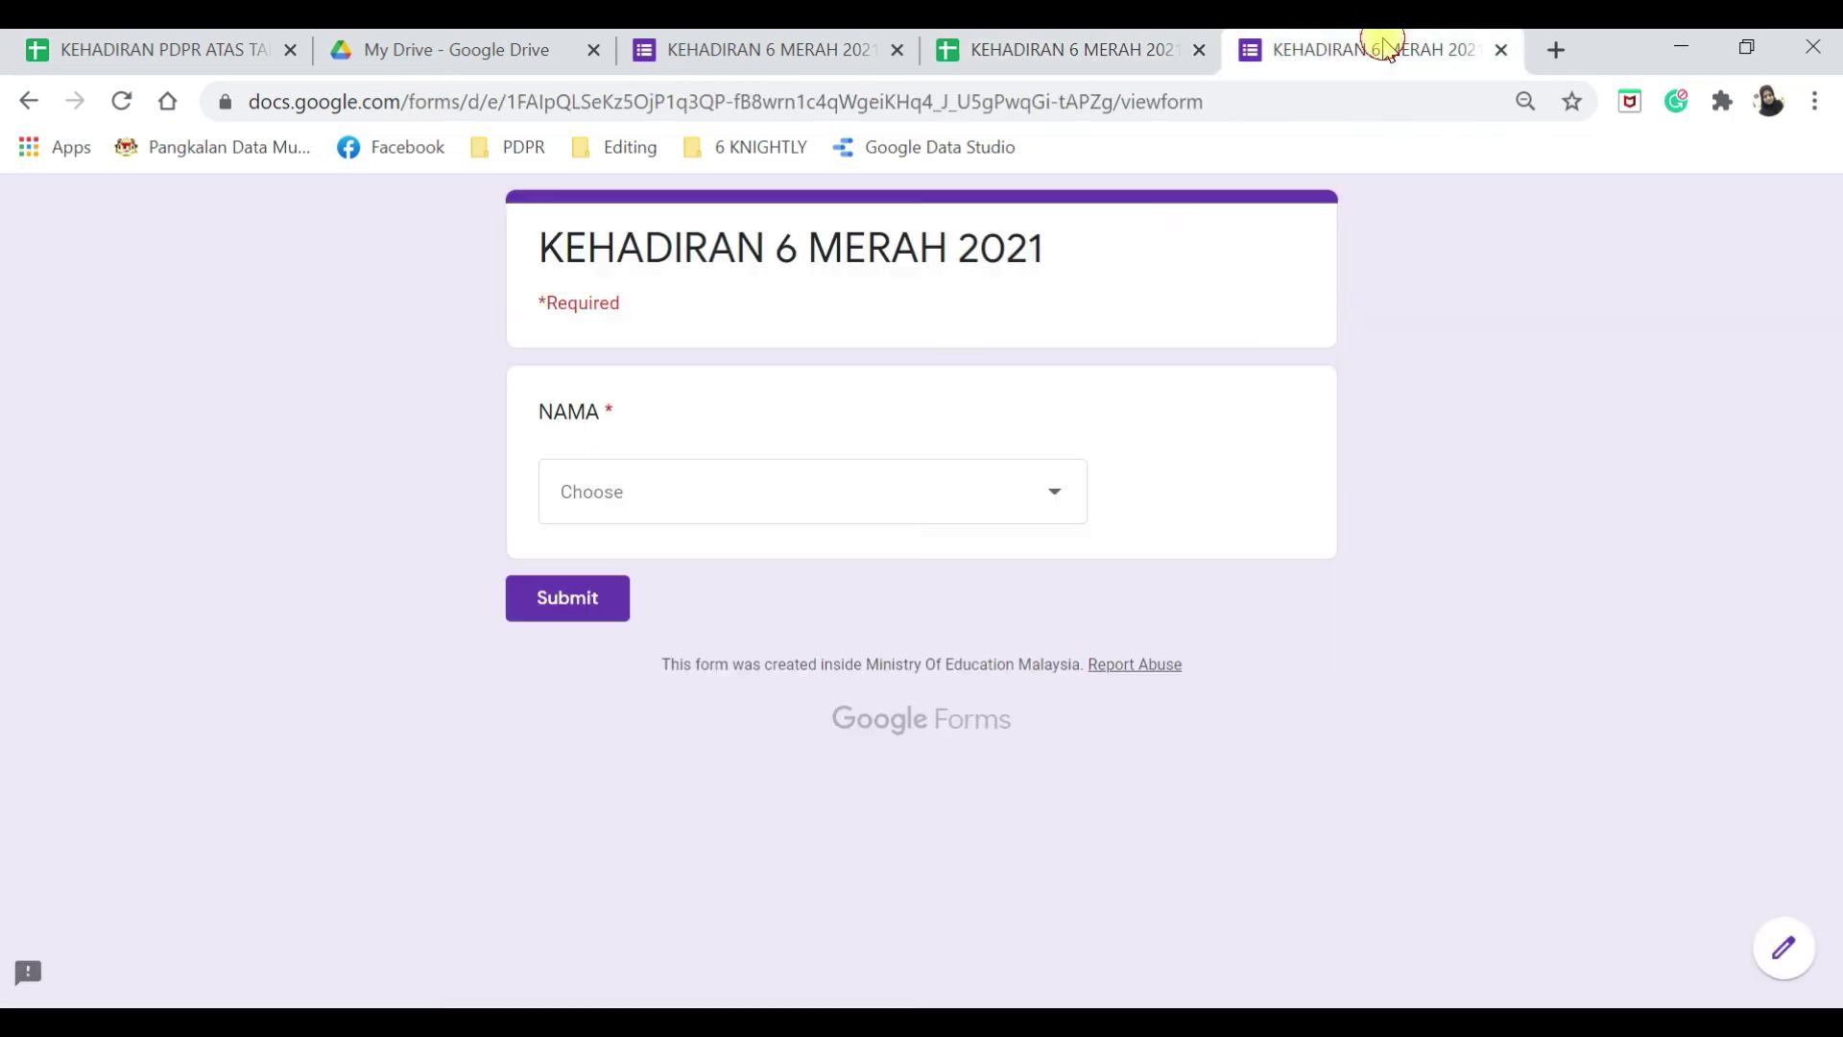
{"action": "left_click", "coordinate": [1378, 46]}
{"action": "left_click", "coordinate": [821, 497]}
{"action": "left_click", "coordinate": [710, 460]}
{"action": "left_click", "coordinate": [561, 600]}
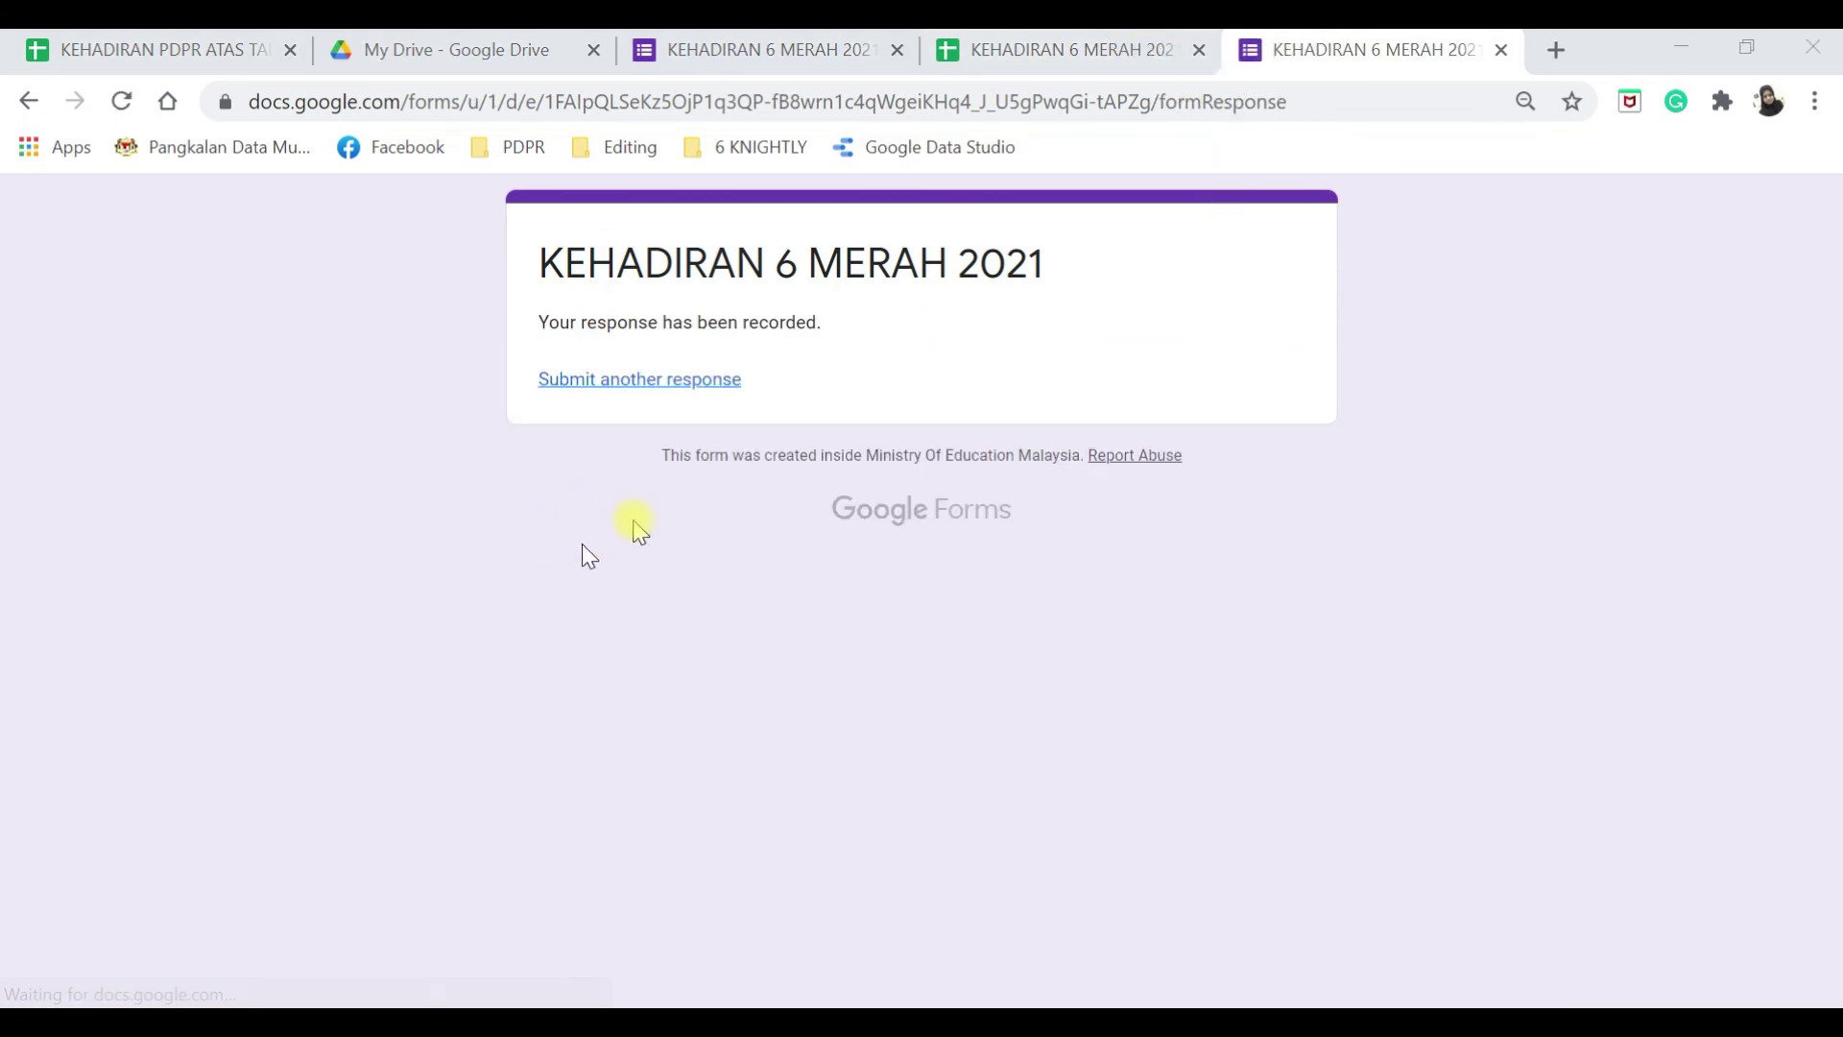
{"action": "left_click", "coordinate": [1052, 54]}
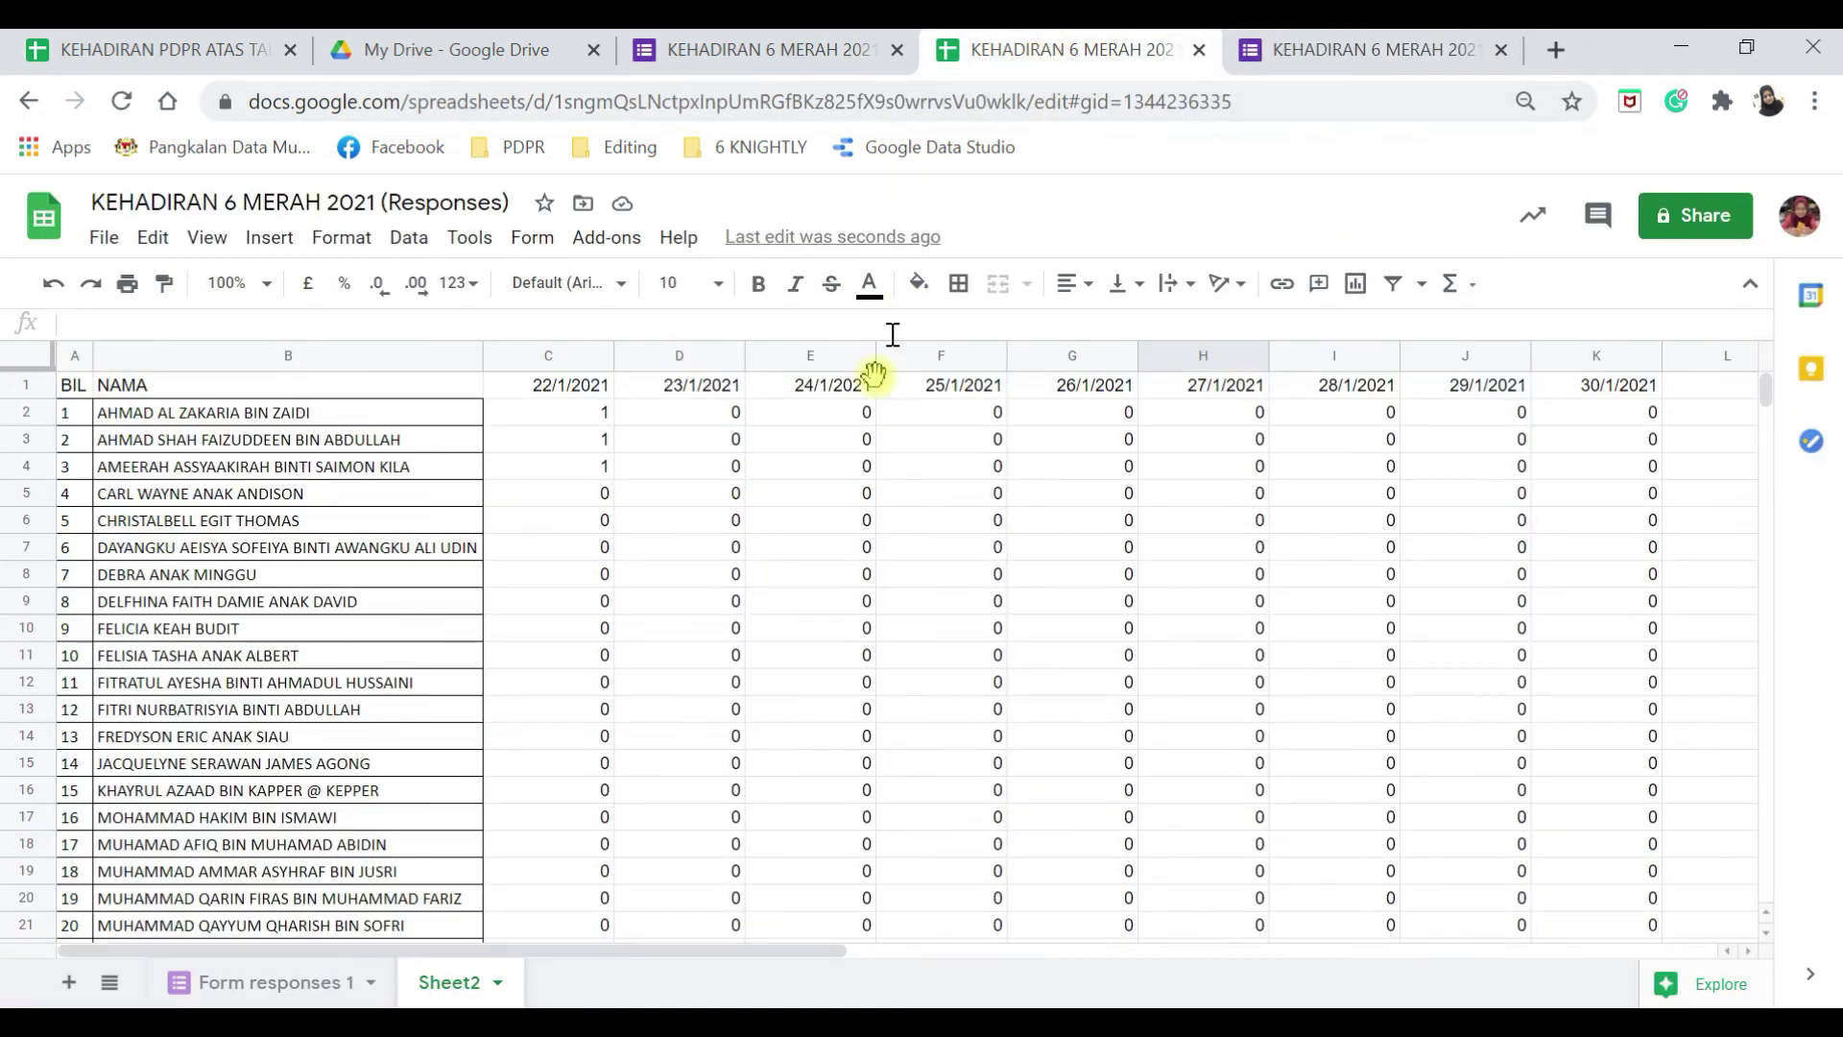
{"action": "left_click", "coordinate": [293, 982]}
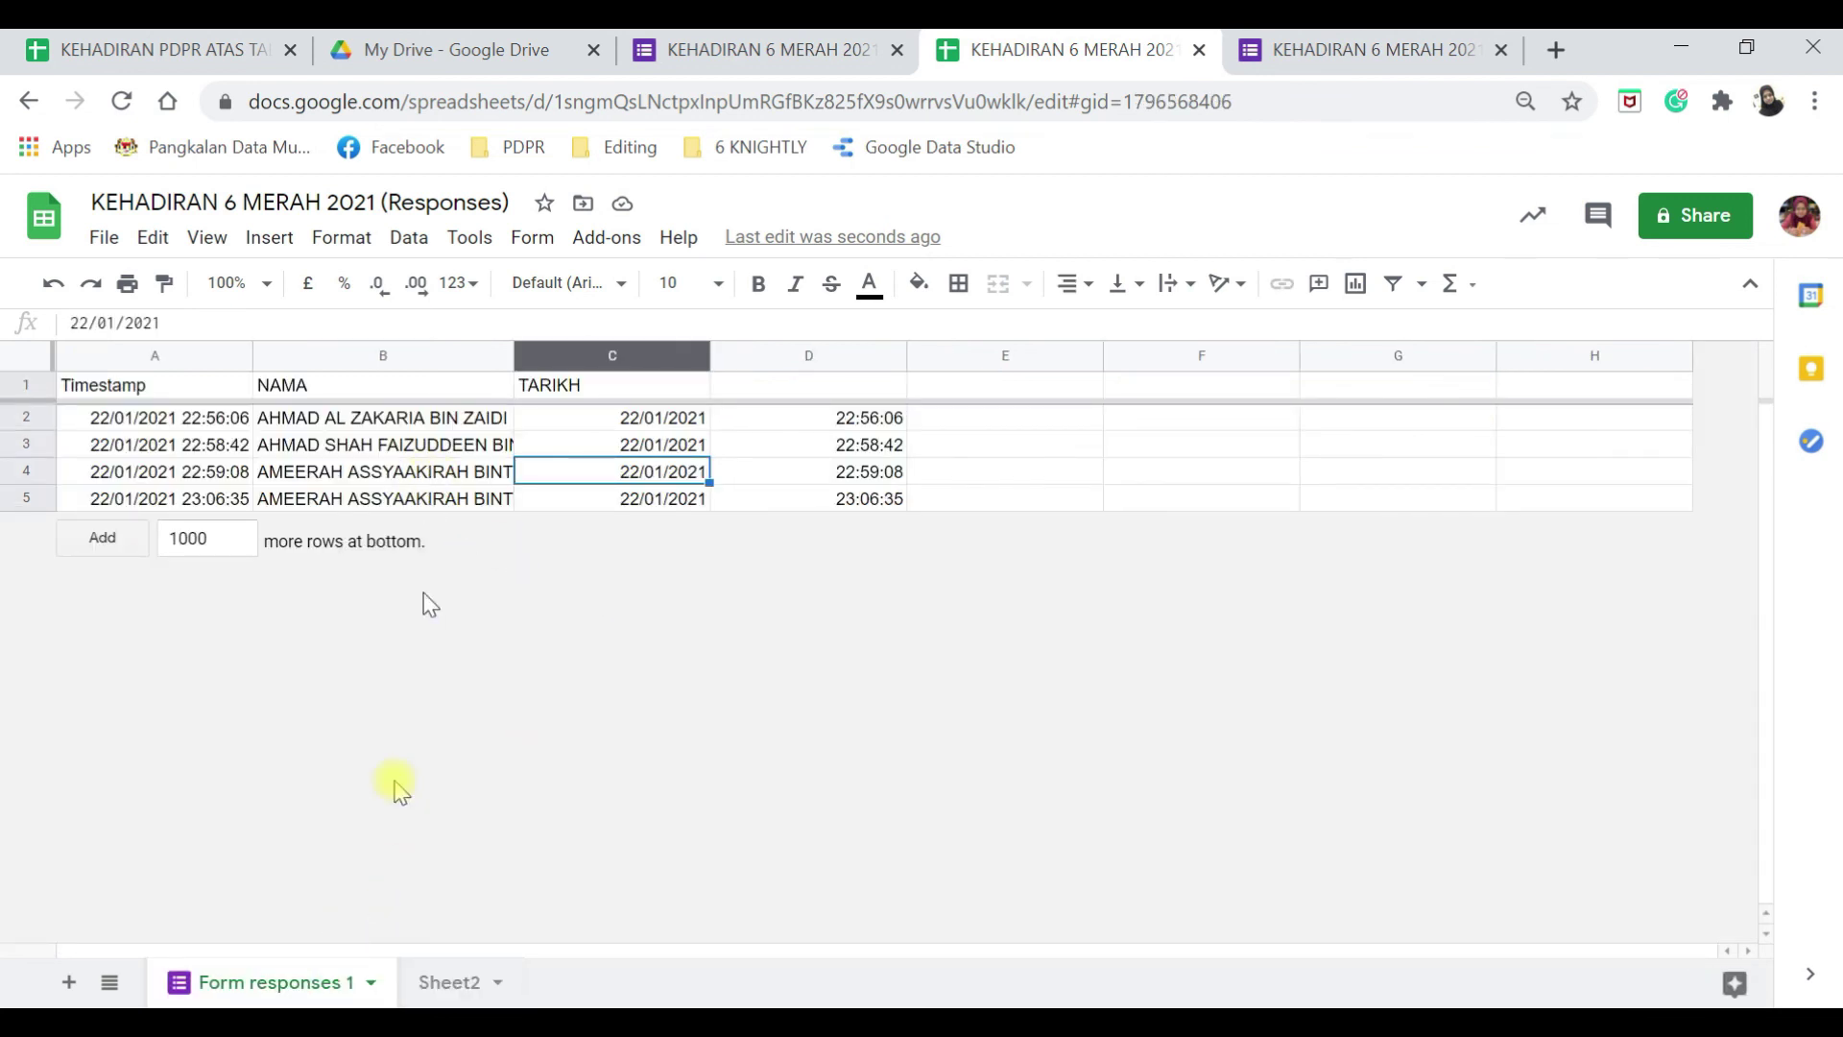
{"action": "left_click", "coordinate": [457, 982]}
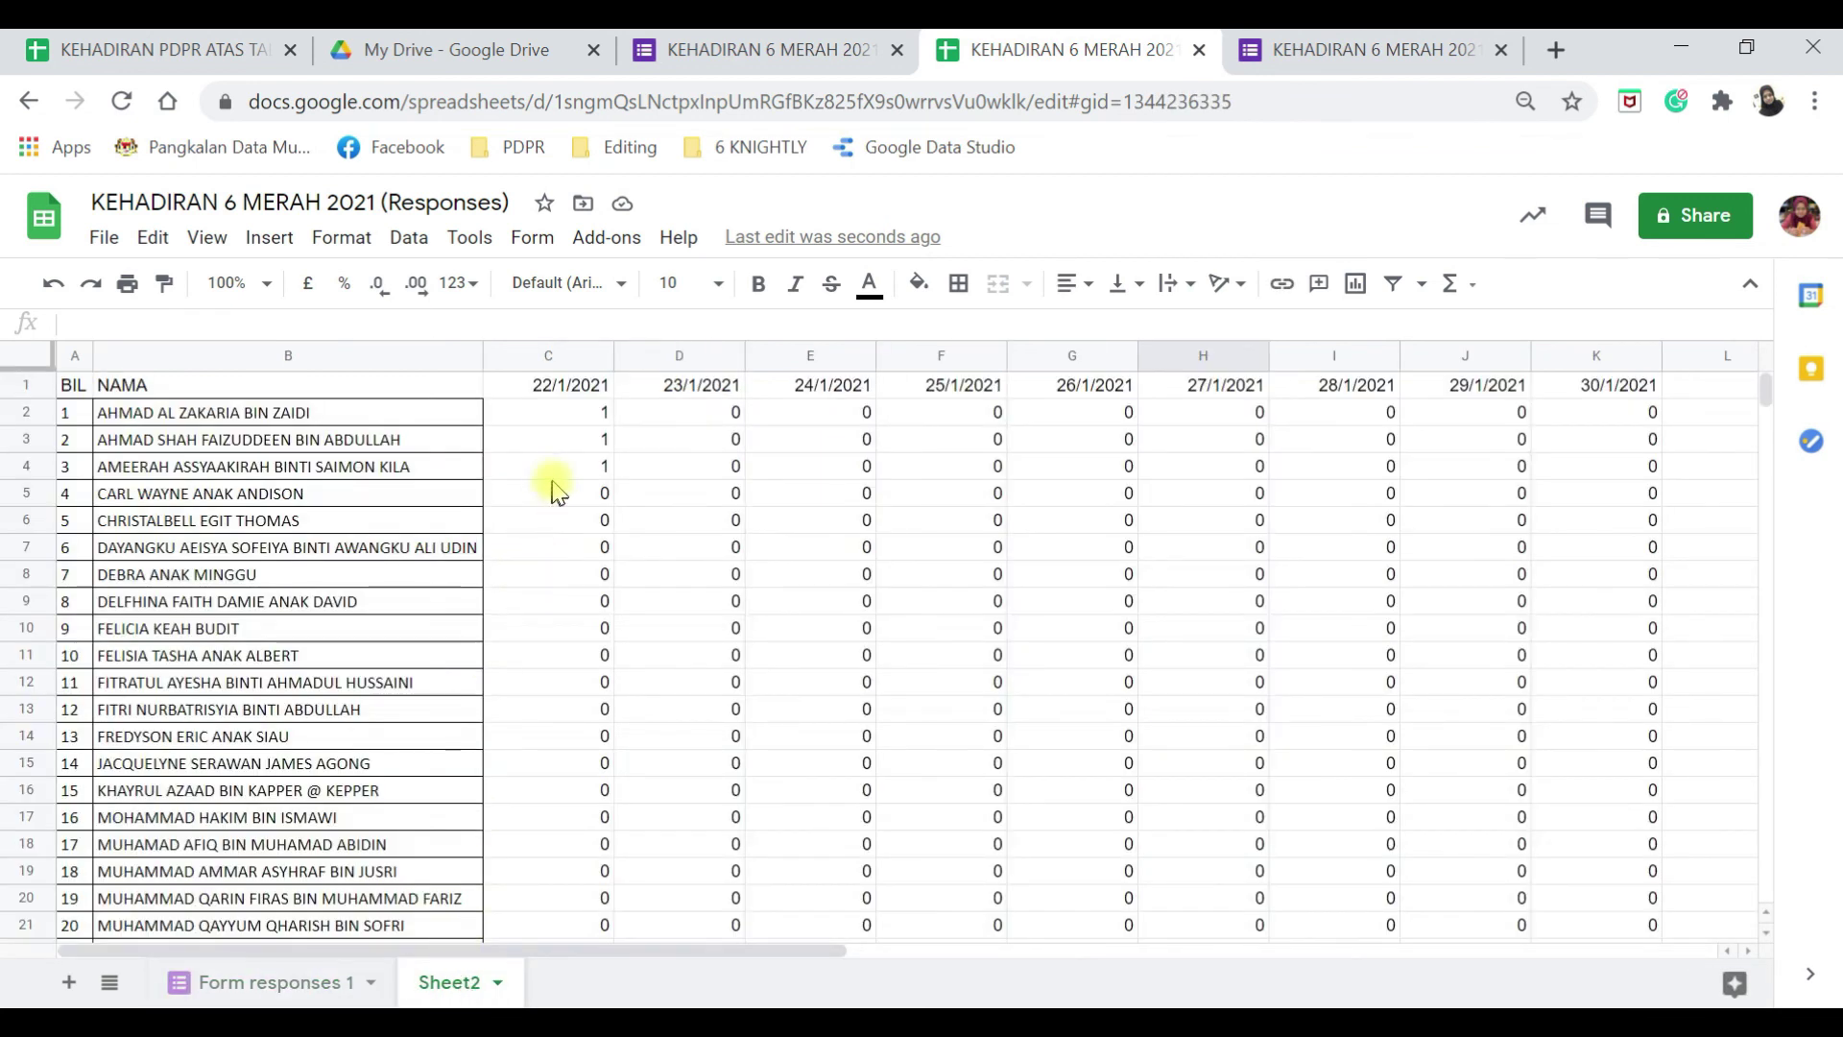
{"action": "scroll", "coordinate": [562, 768], "scroll_direction": "down", "scroll_amount": 6}
{"action": "scroll", "coordinate": [573, 811], "scroll_direction": "up", "scroll_amount": 5}
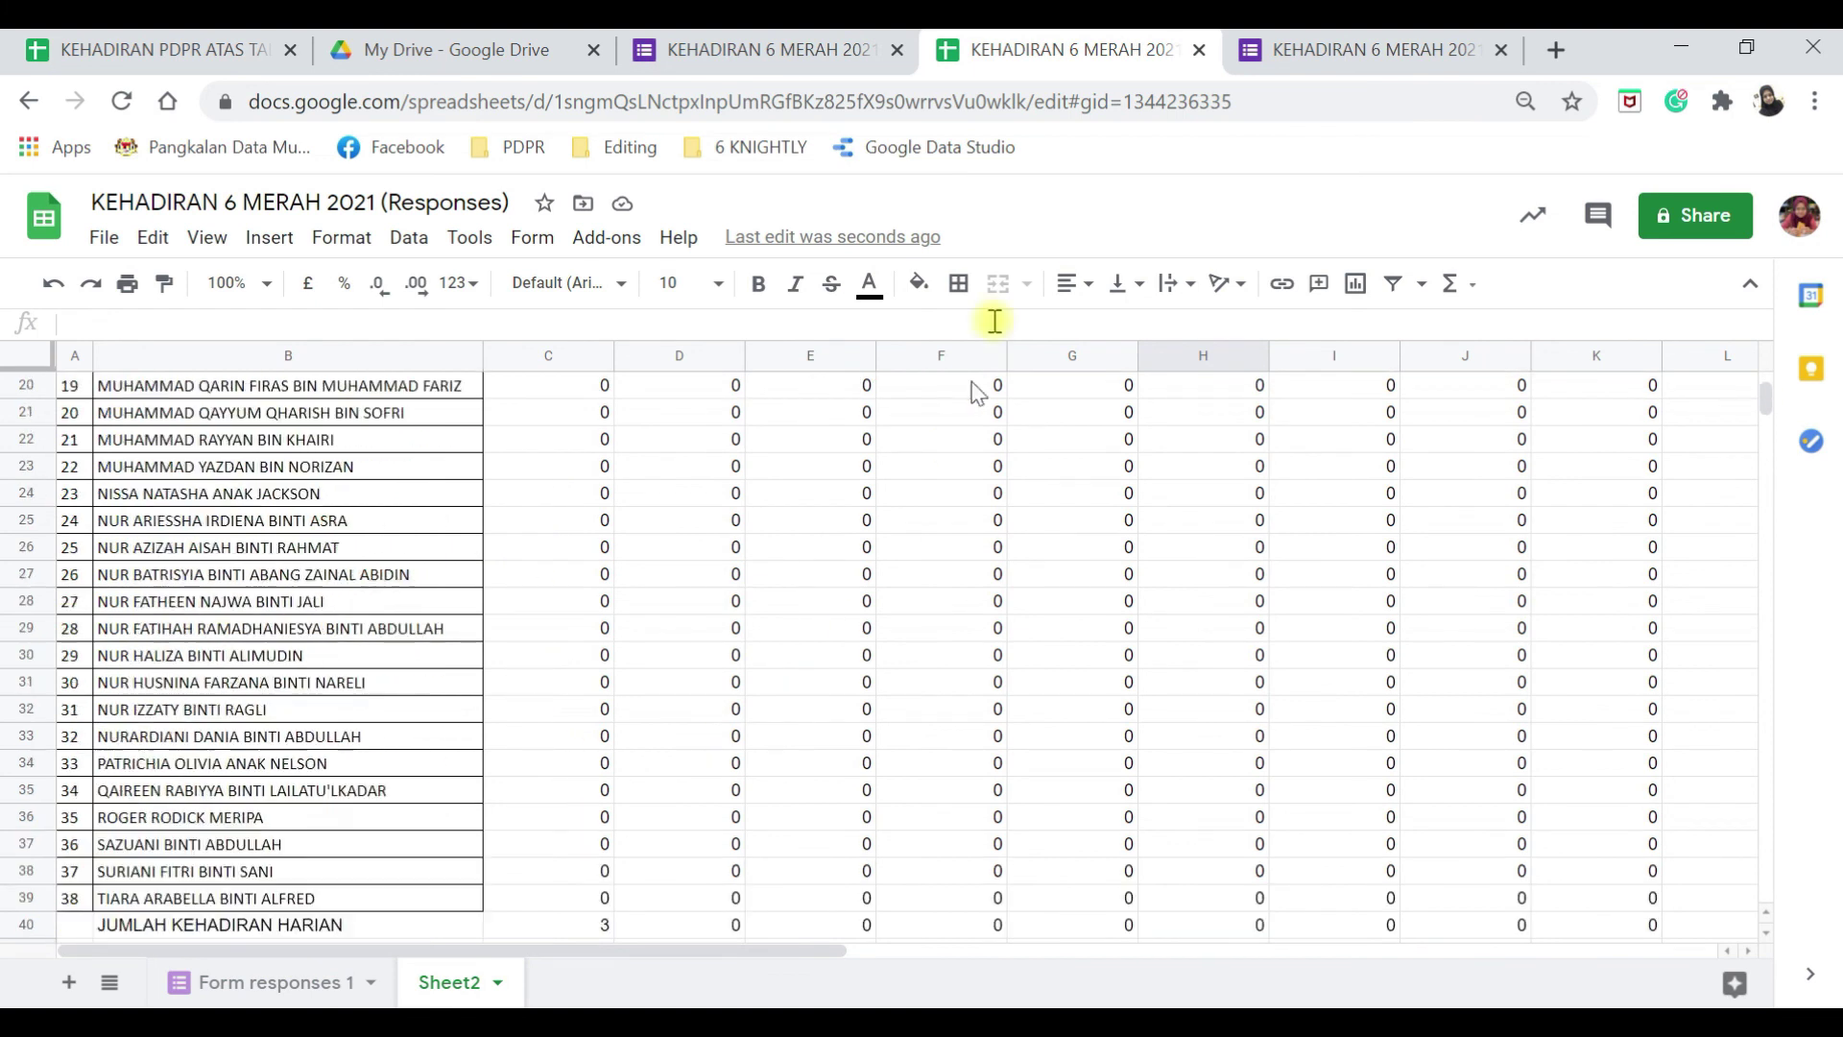
Submit an attendance response for the fifth pupil in the form, and check that pupil's mark and the daily total in Sheet2.
{"action": "left_click", "coordinate": [1303, 58]}
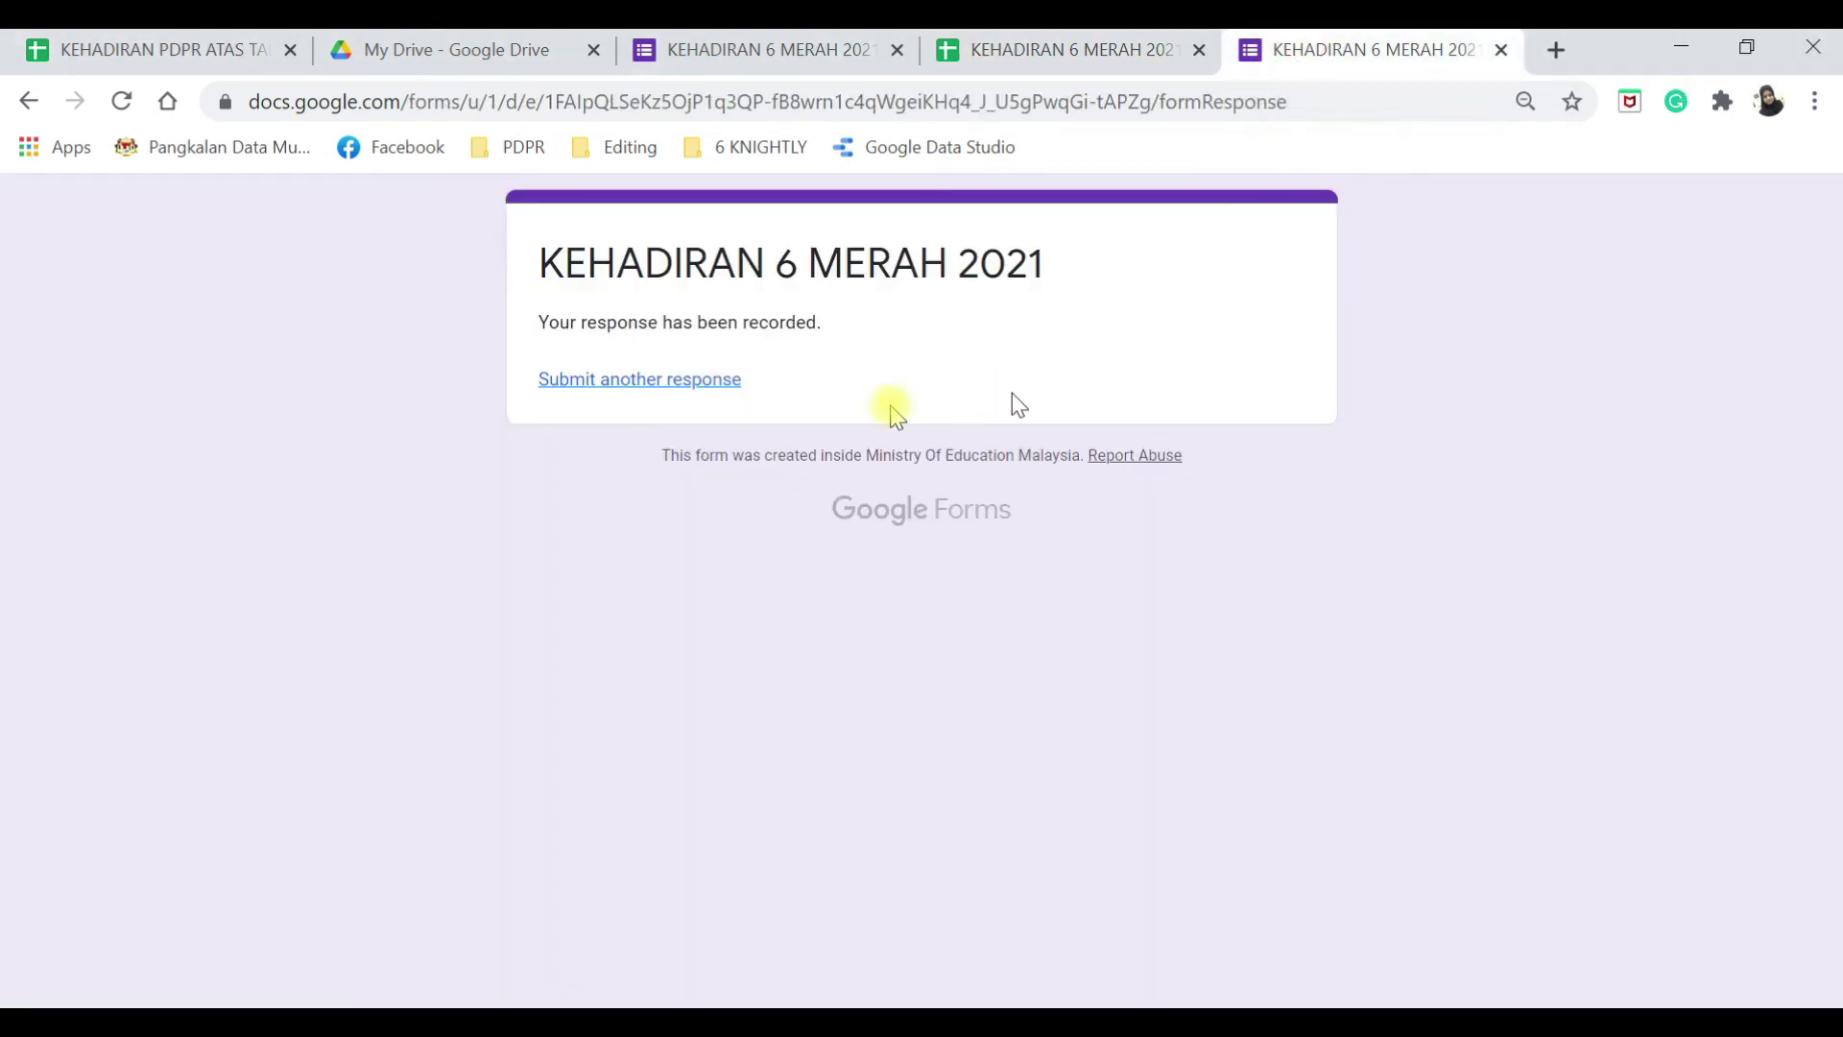
{"action": "left_click", "coordinate": [603, 381]}
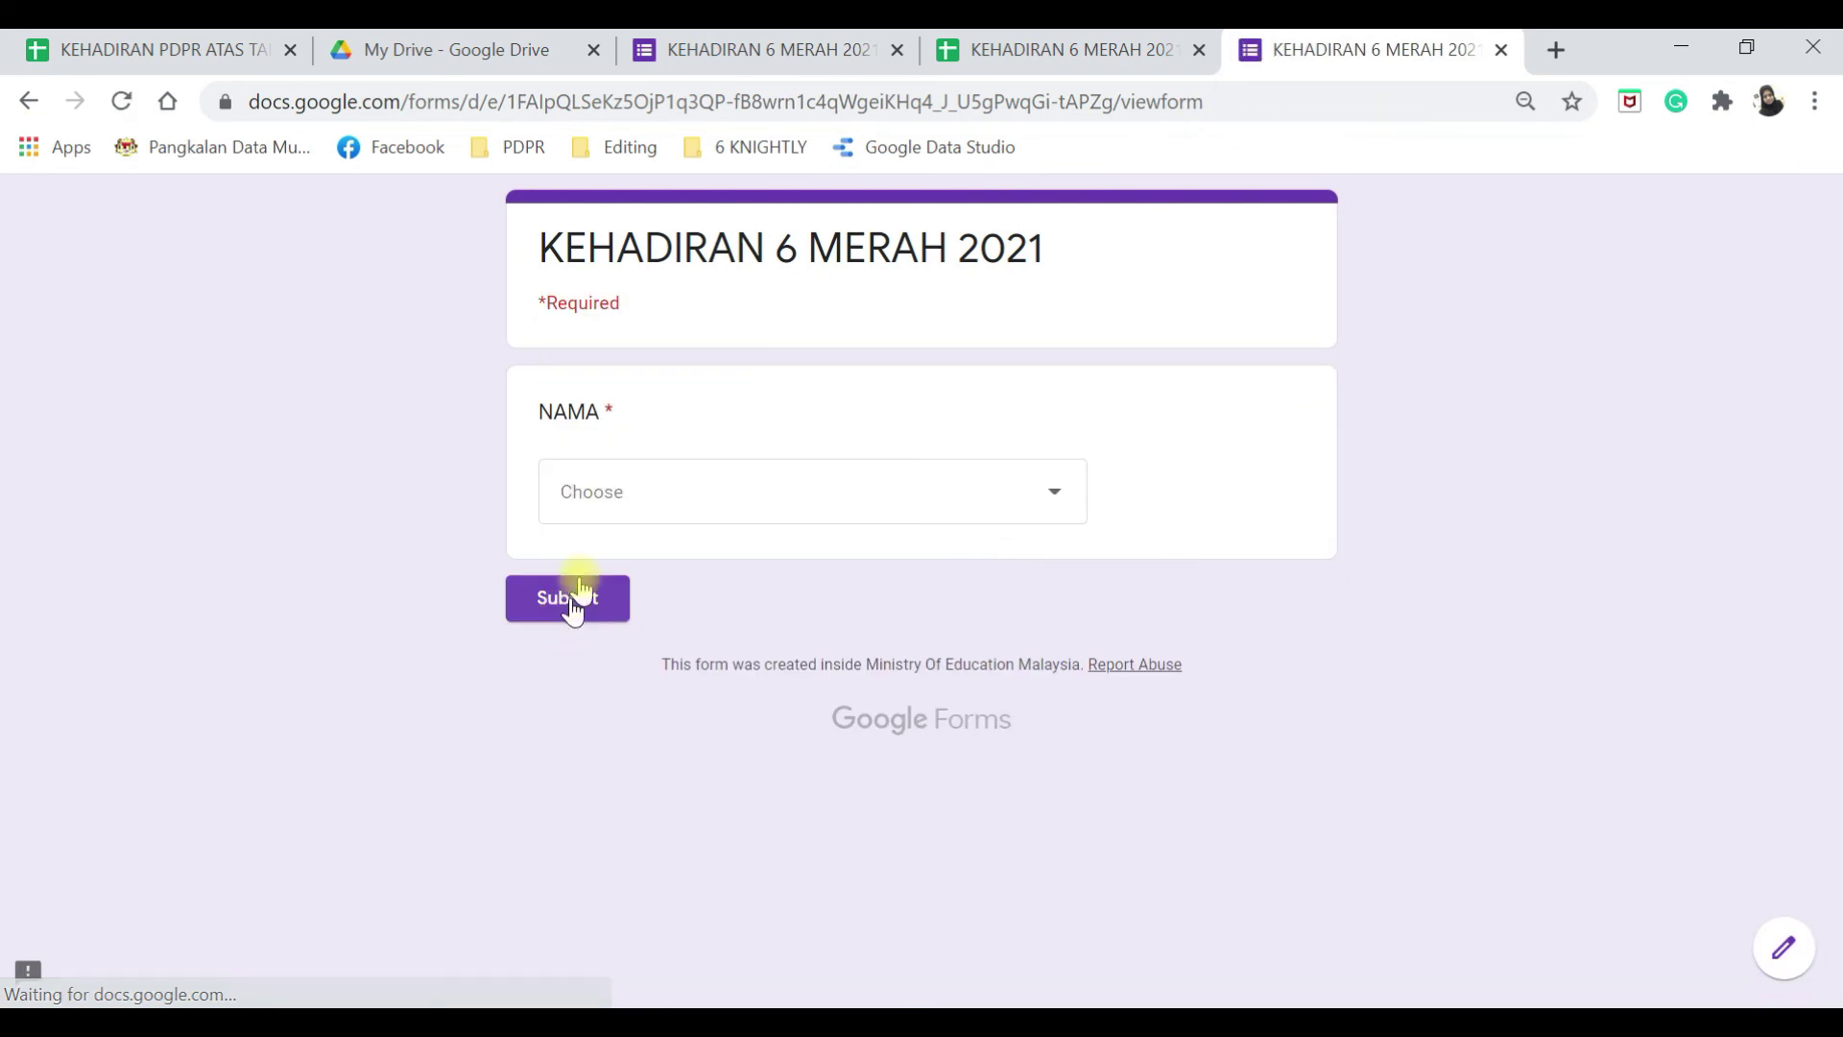
{"action": "left_click", "coordinate": [629, 527]}
{"action": "left_click", "coordinate": [745, 580]}
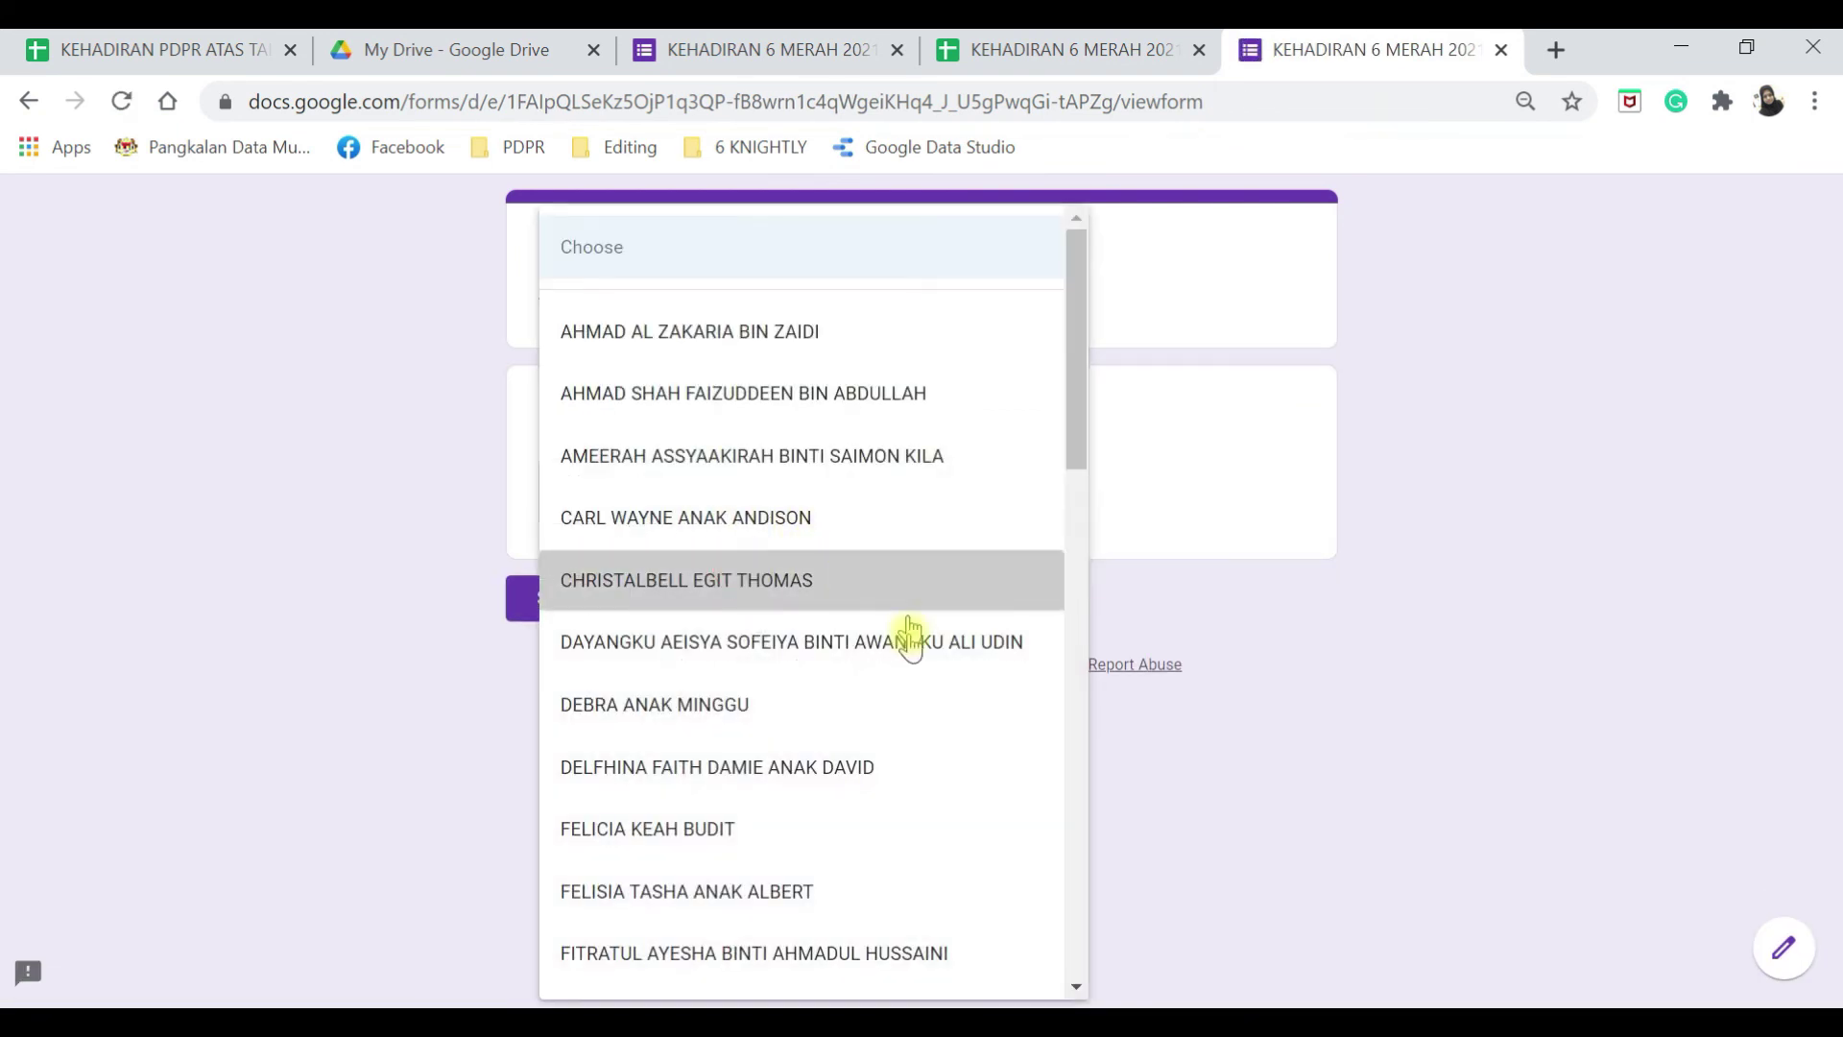
{"action": "left_click", "coordinate": [572, 596]}
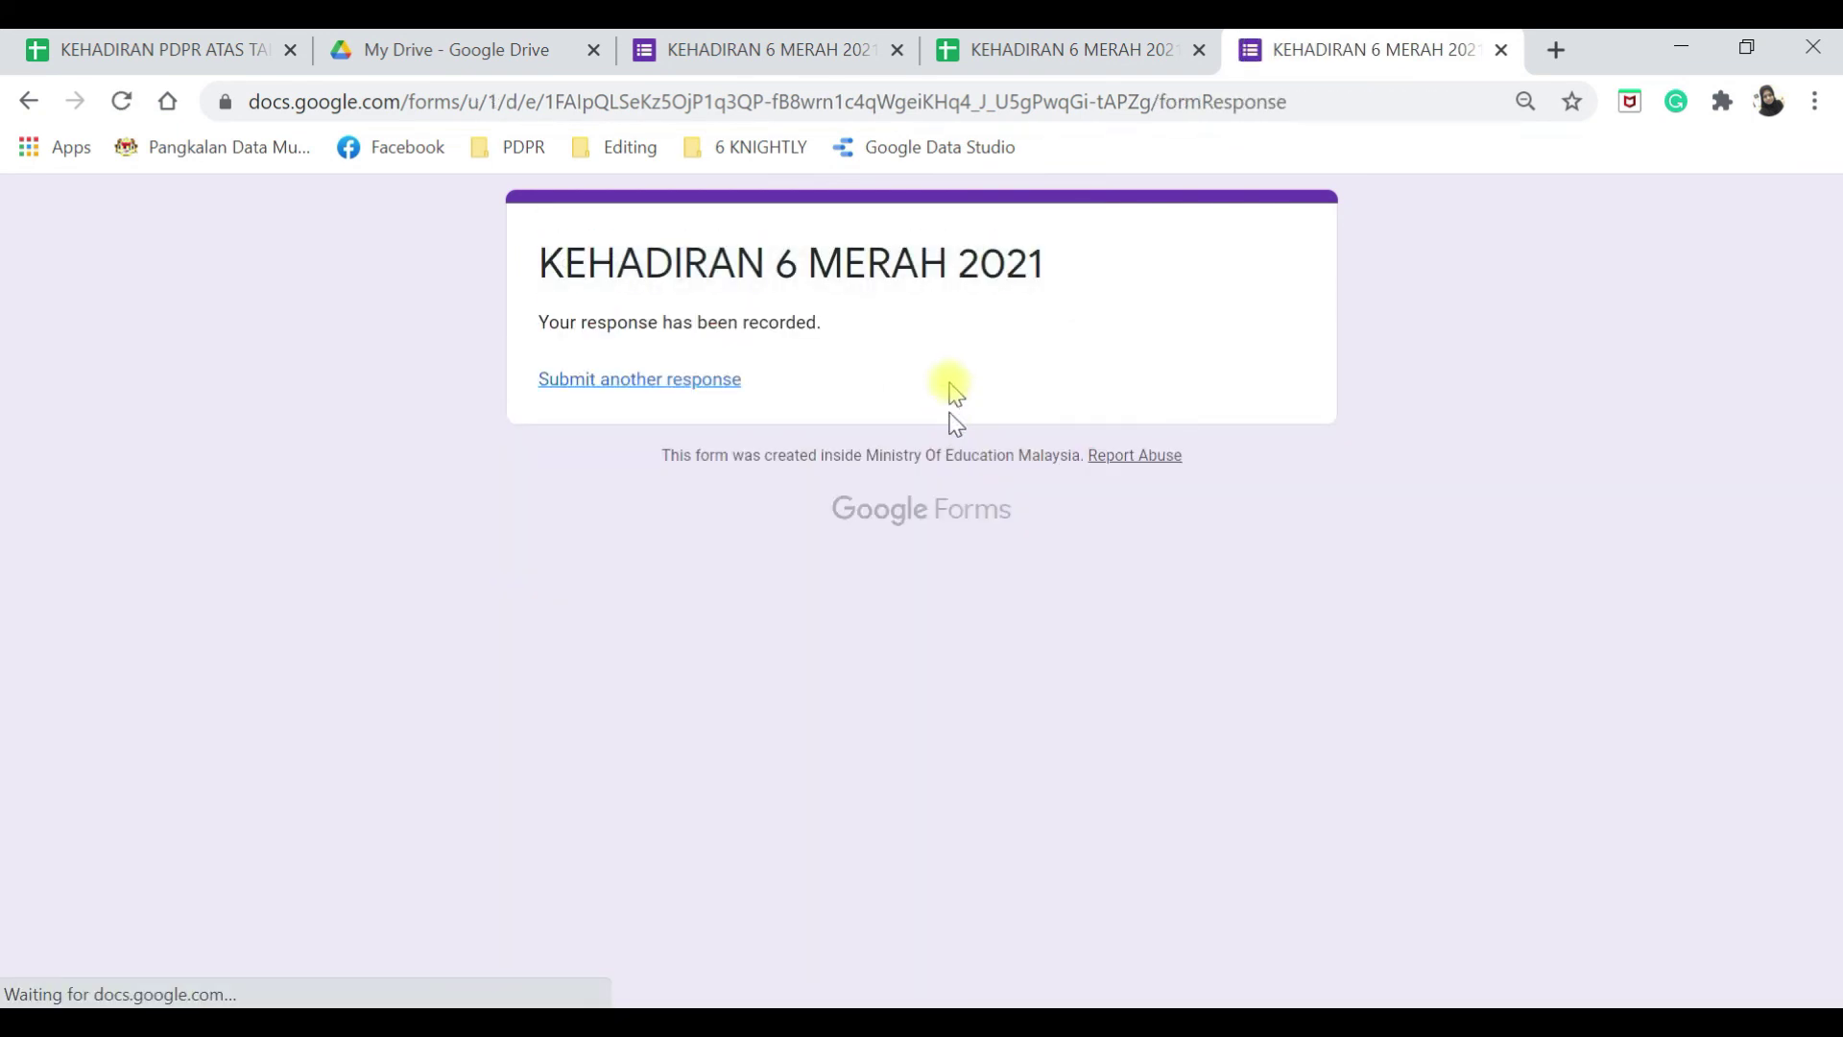
{"action": "left_click", "coordinate": [960, 48]}
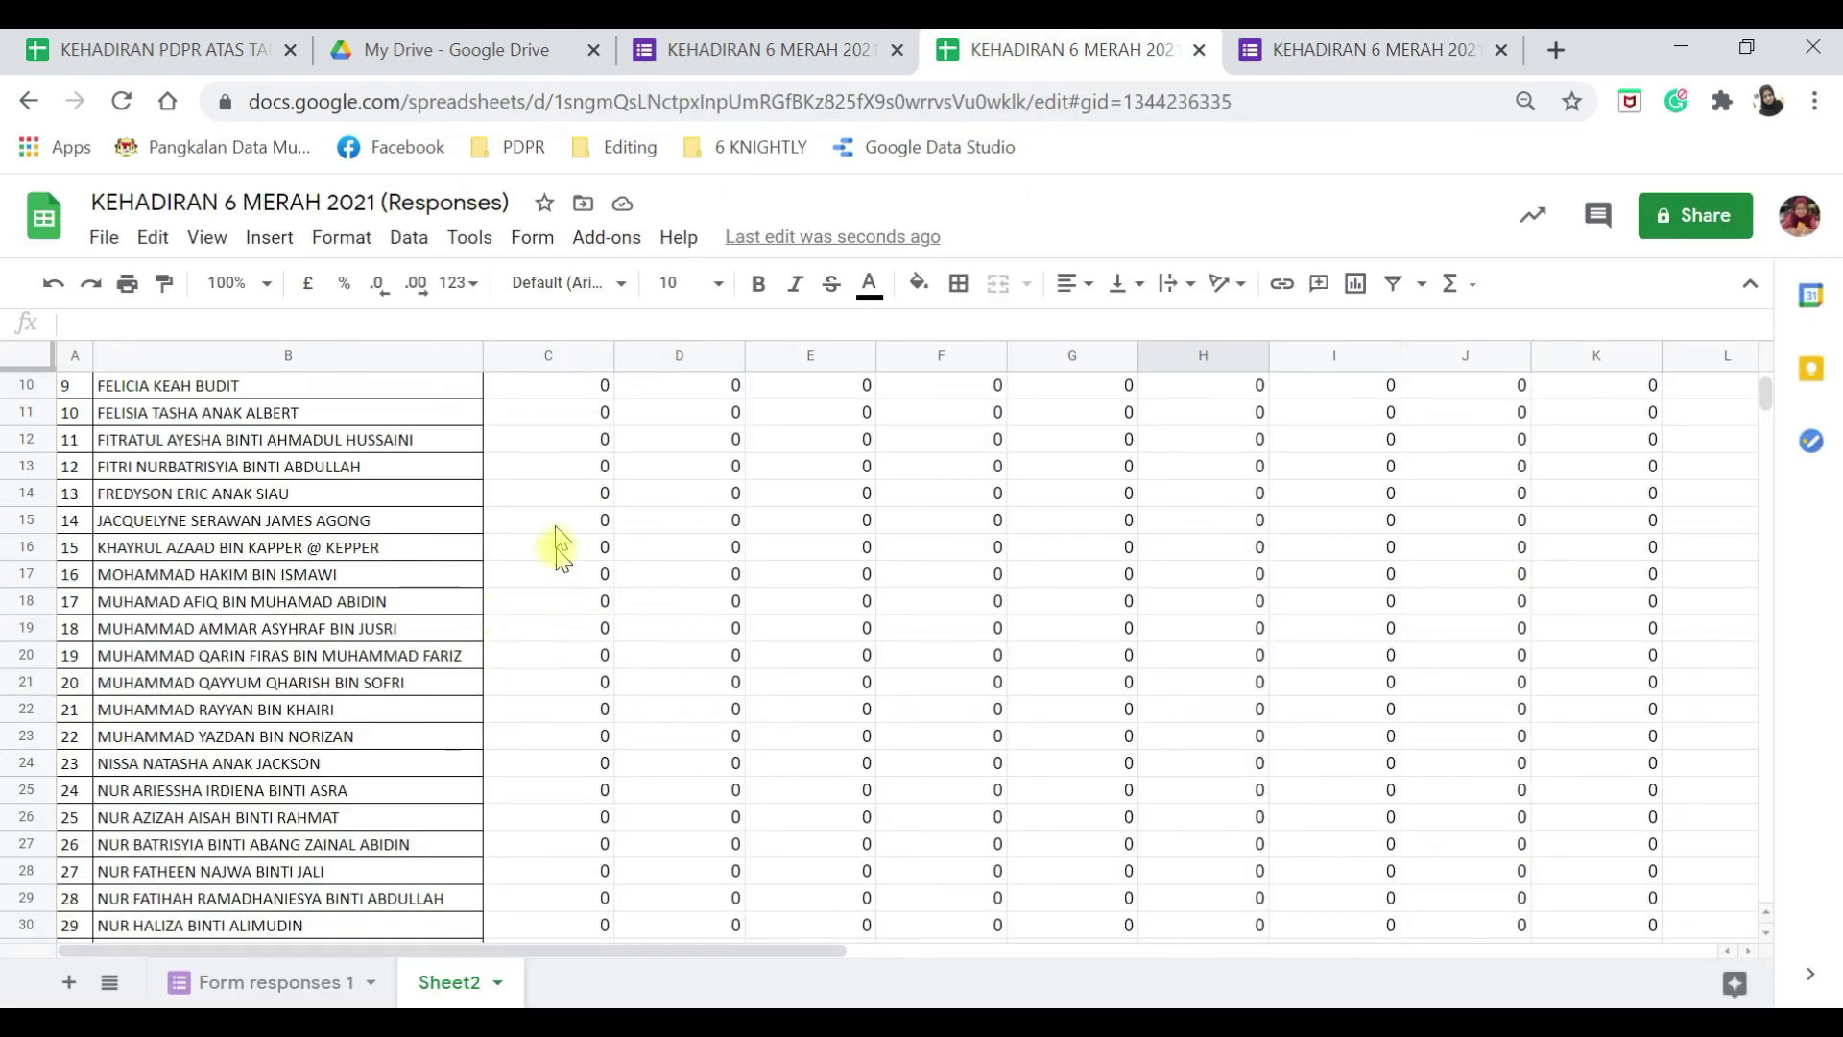
{"action": "scroll", "coordinate": [542, 576], "scroll_direction": "up", "scroll_amount": 3}
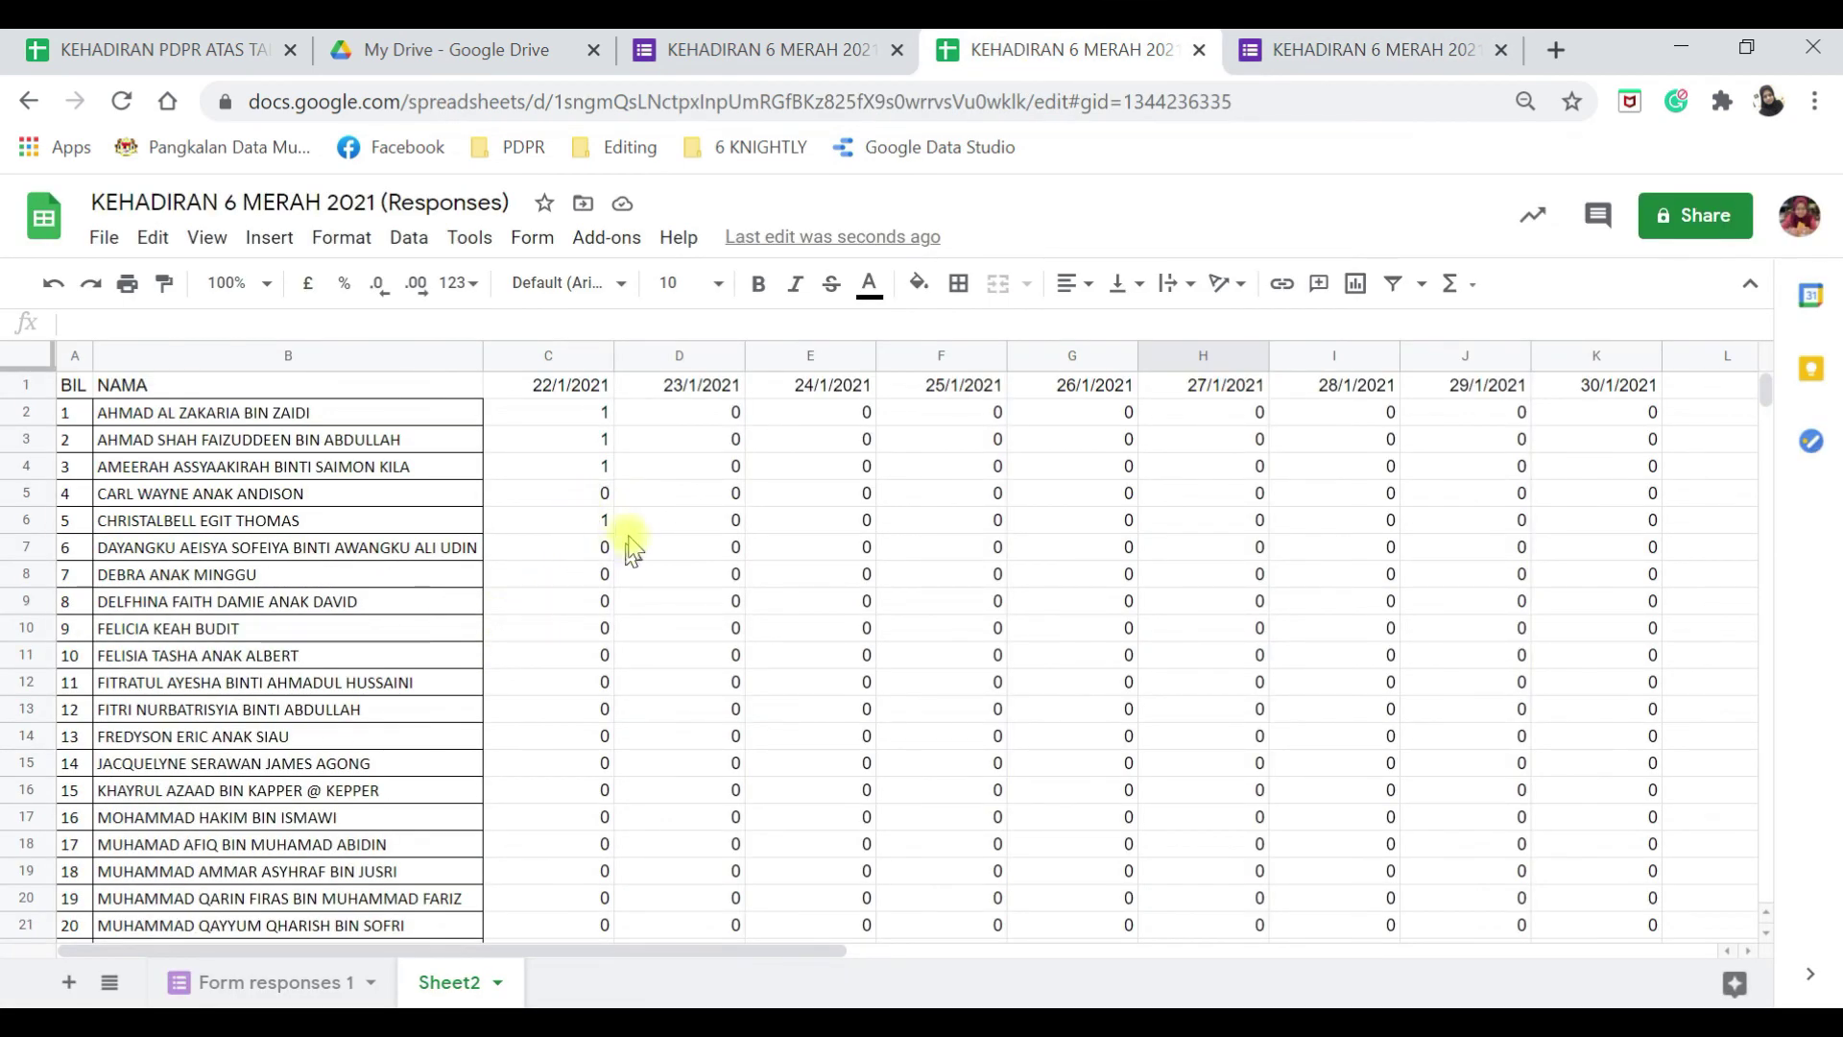
{"action": "scroll", "coordinate": [586, 684], "scroll_direction": "down", "scroll_amount": 8}
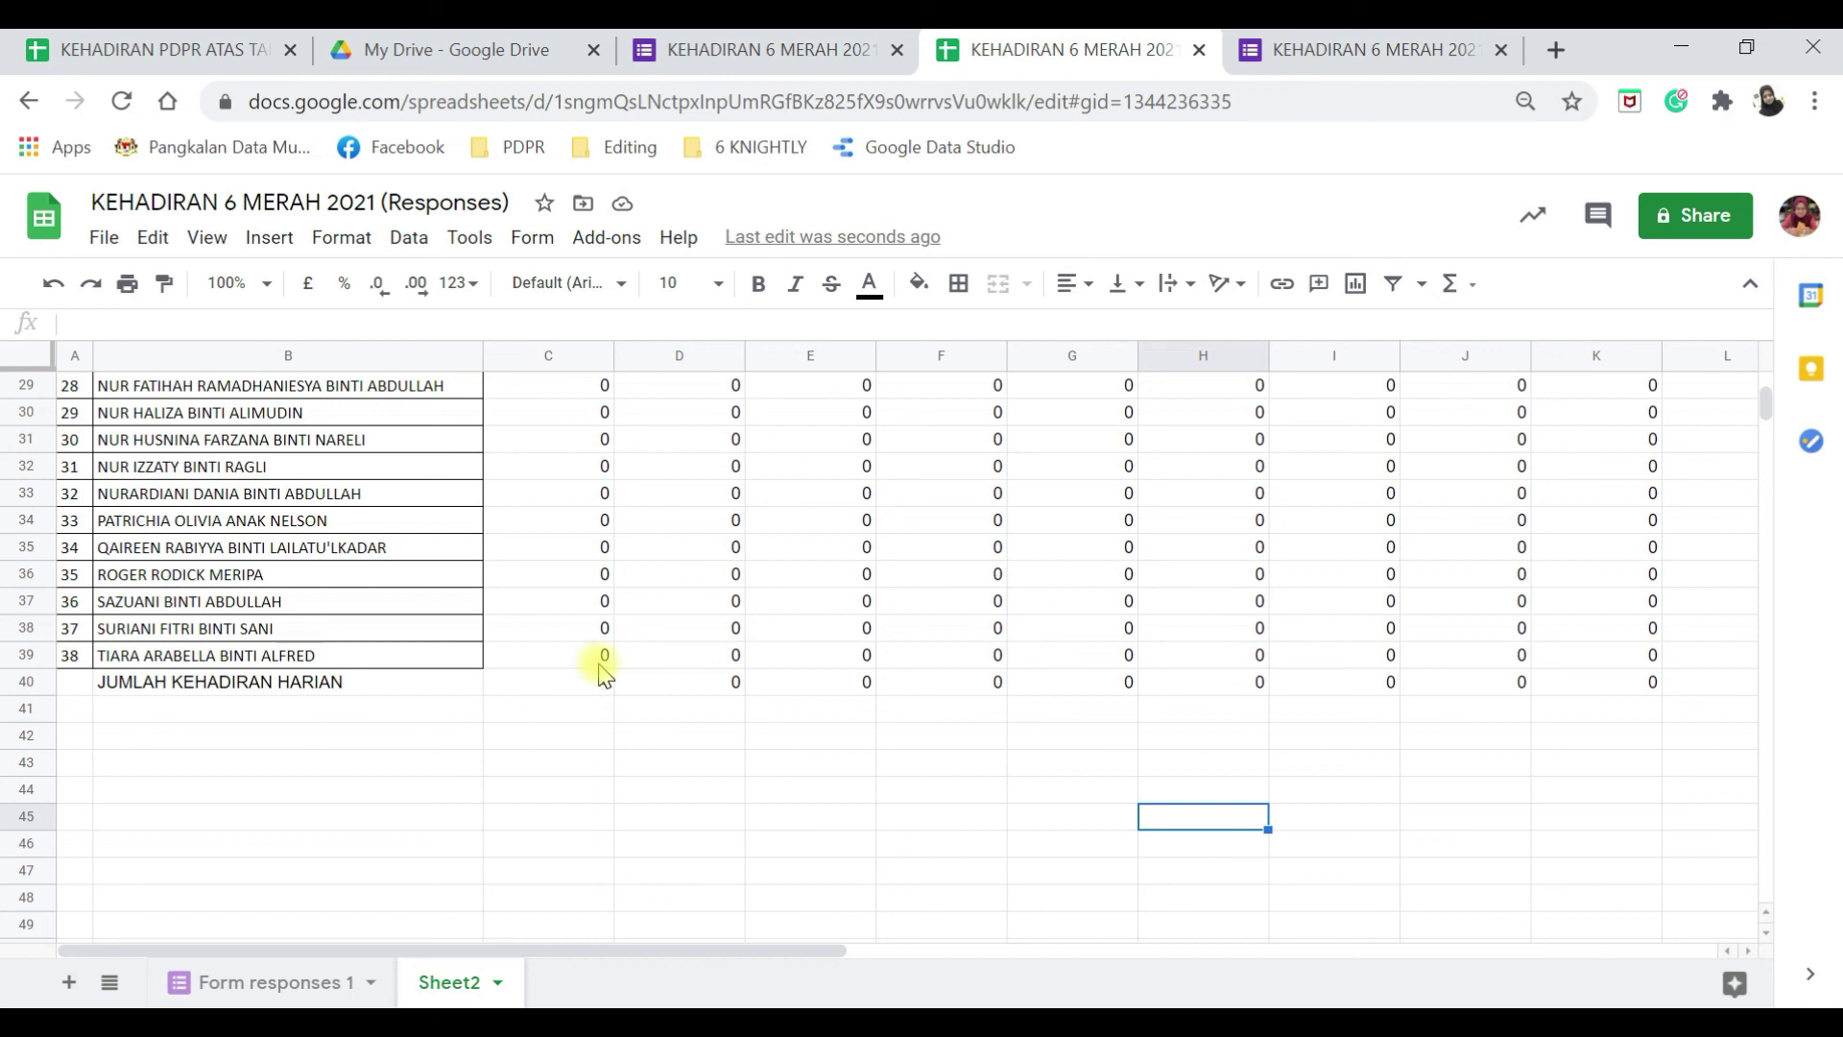
{"action": "scroll", "coordinate": [634, 672], "scroll_direction": "up", "scroll_amount": 9}
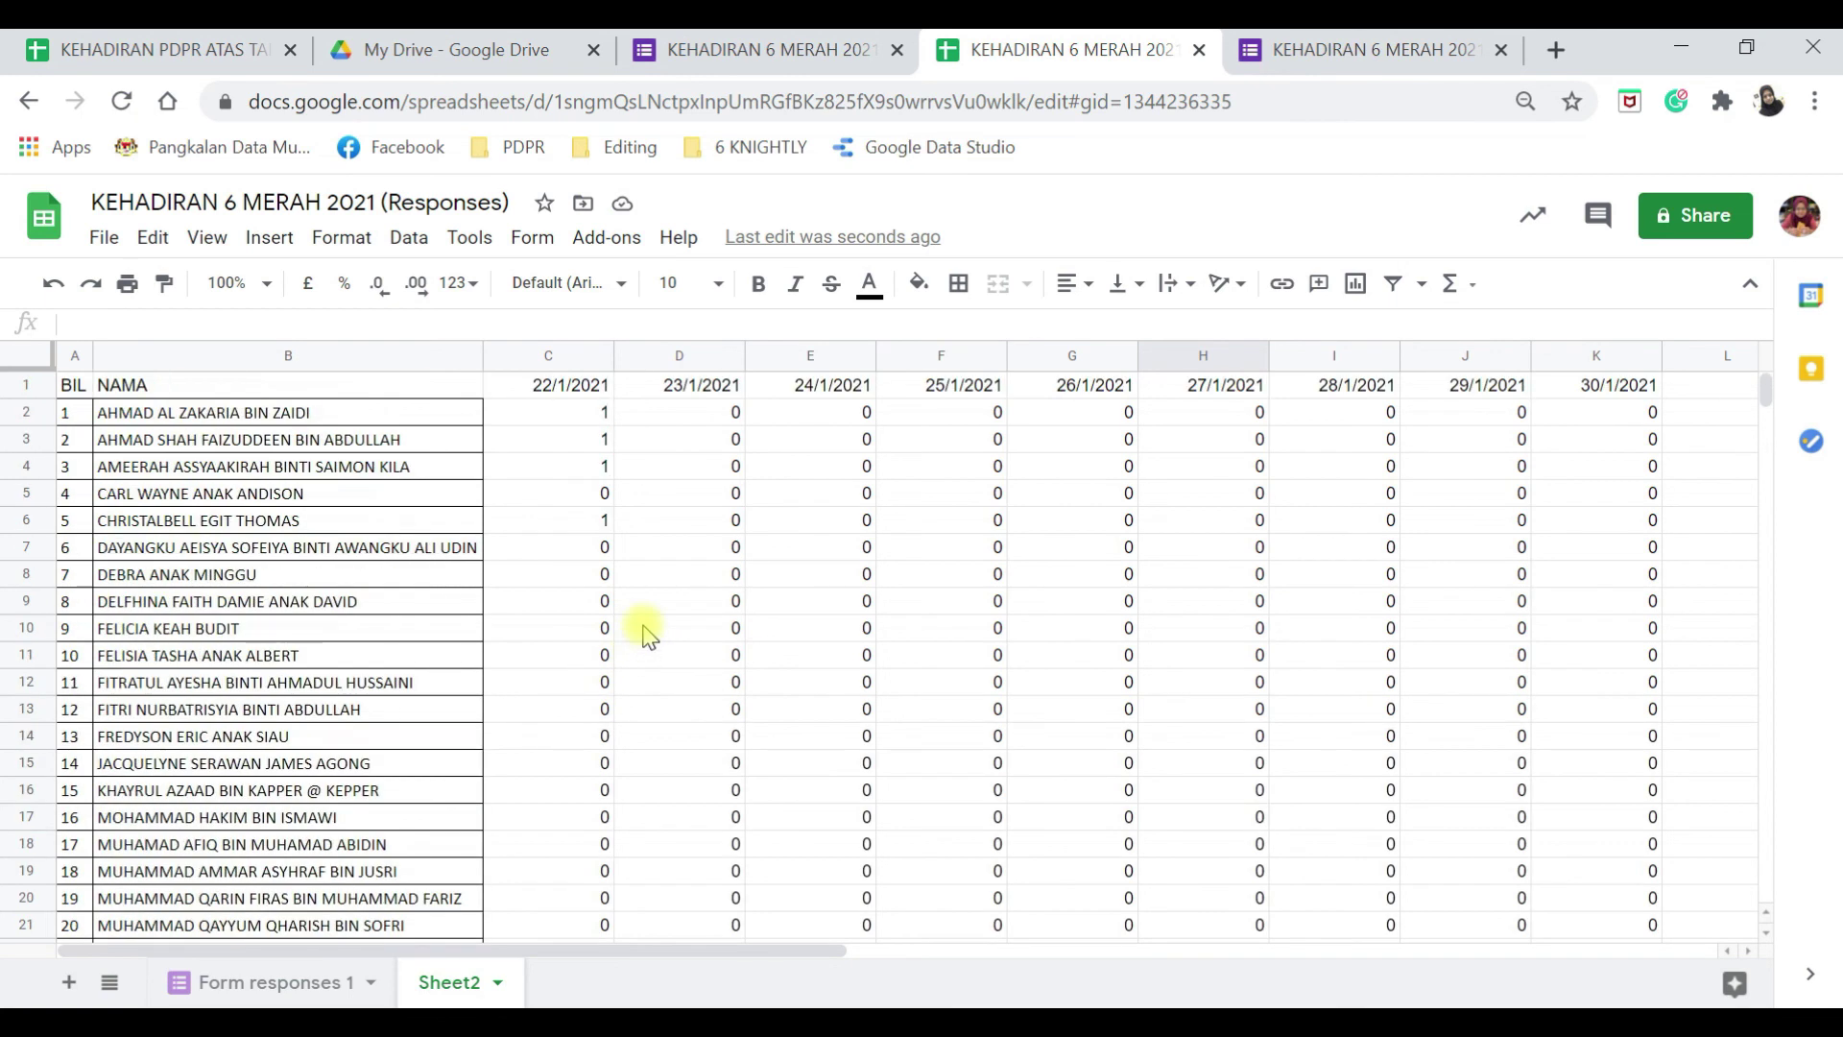